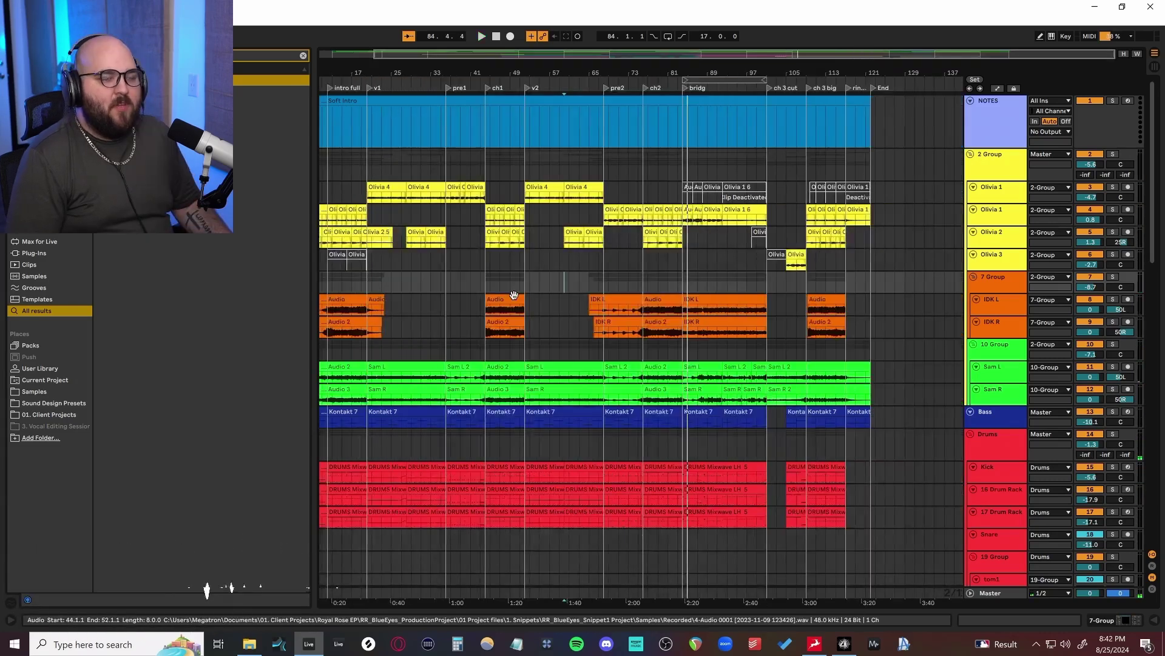
Step: Show the master track's device chain, look through its effects to the end, and hide it again
key("shift+Tab")
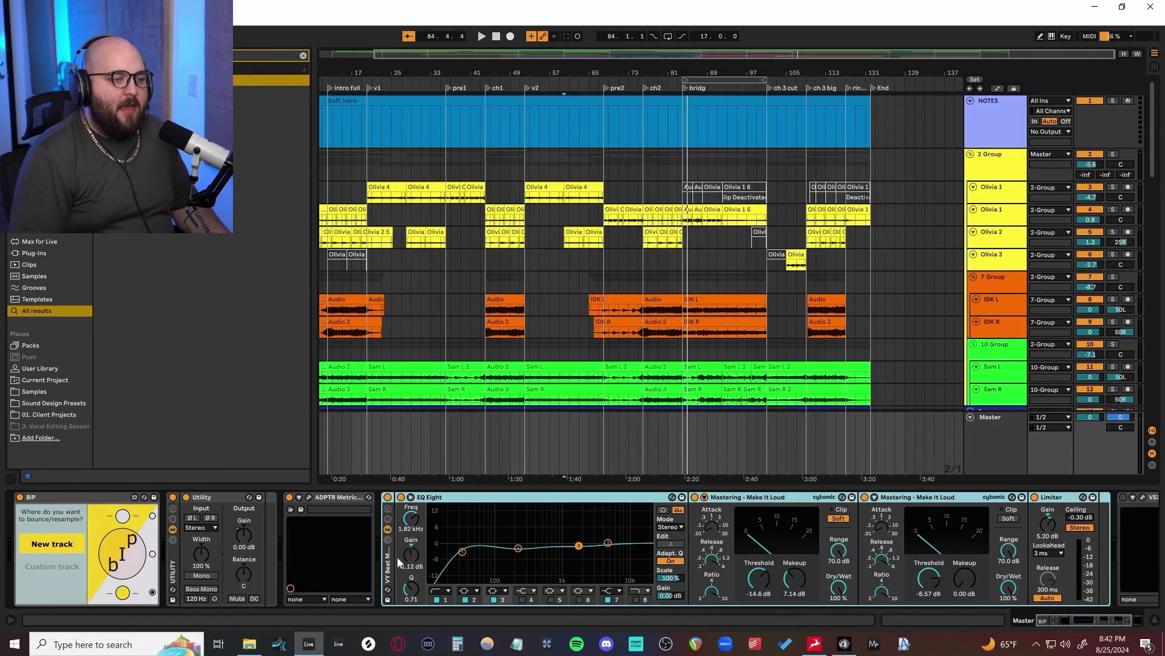
scroll(400, 581, "down", 3)
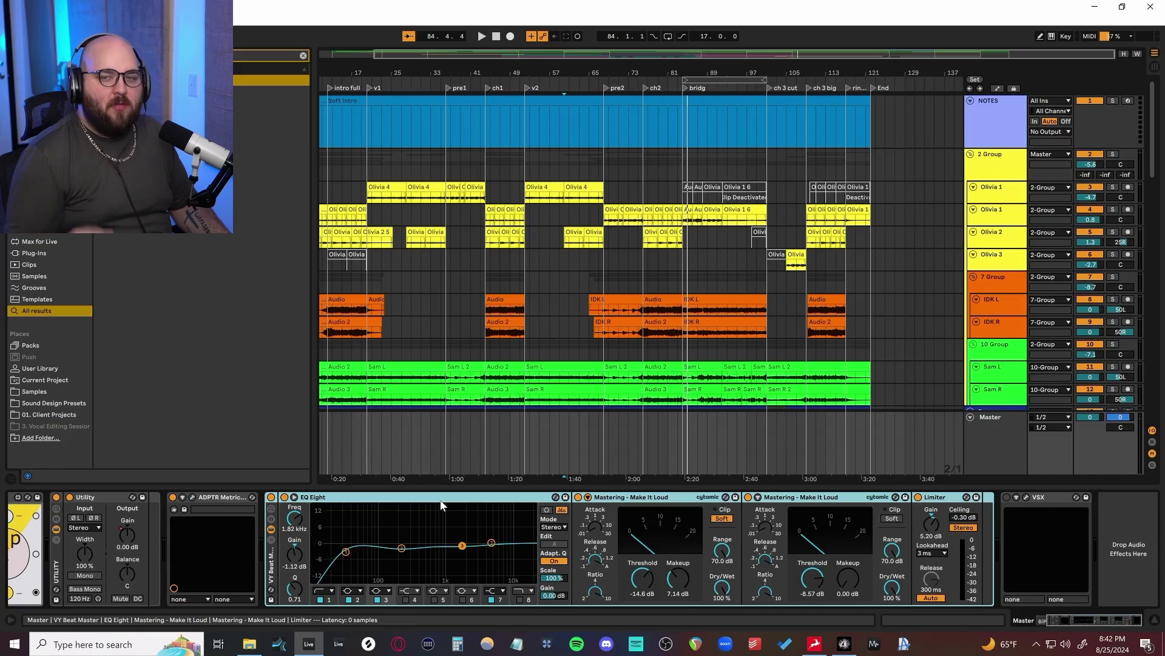
key("ctrl+alt+l")
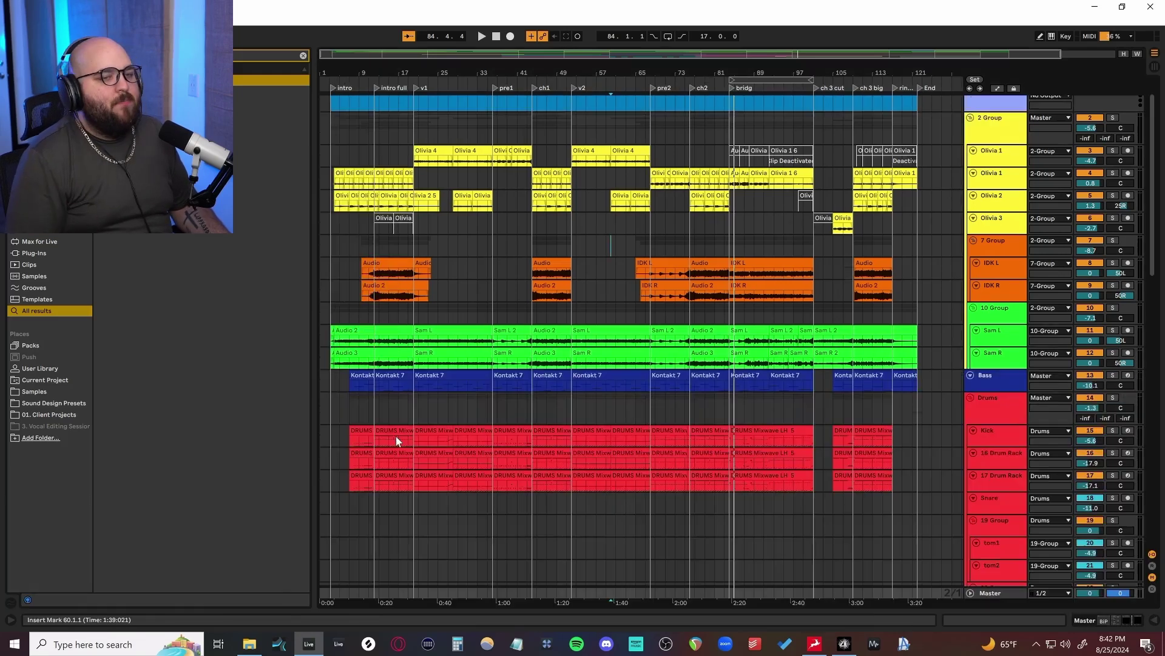
Step: Zoom the arrangement in on the guitar tracks across the pre2 and ch2 sections
scroll(396, 436, "up", 2)
scroll(388, 364, "up", 5)
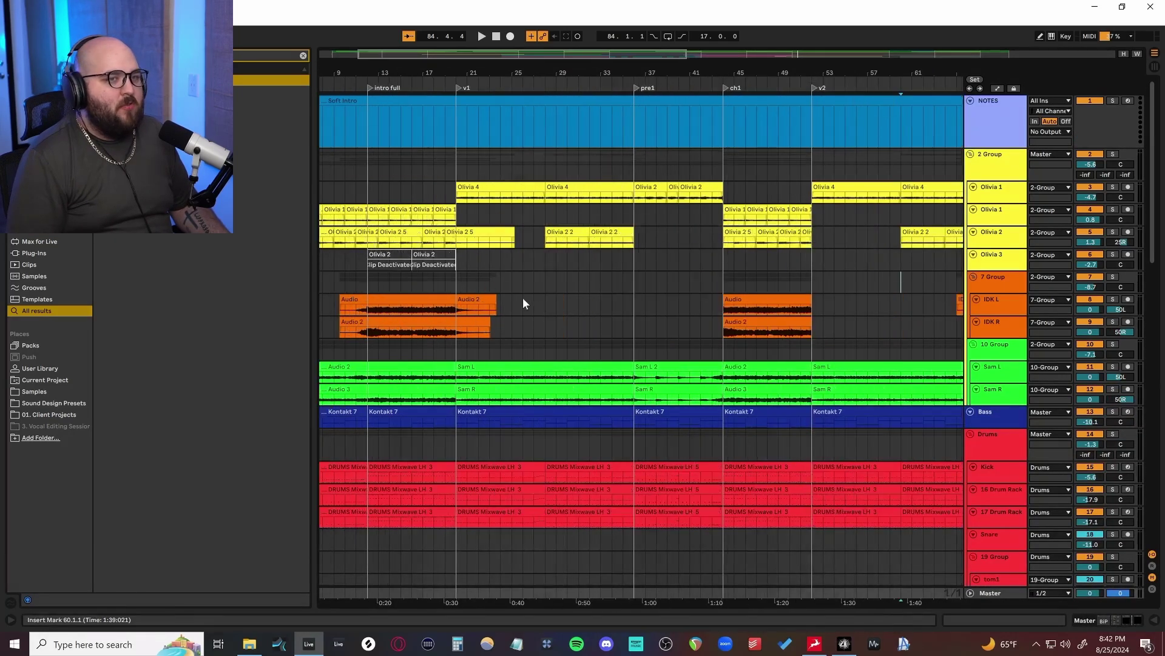
scroll(537, 384, "right", 3)
scroll(704, 382, "right", 3)
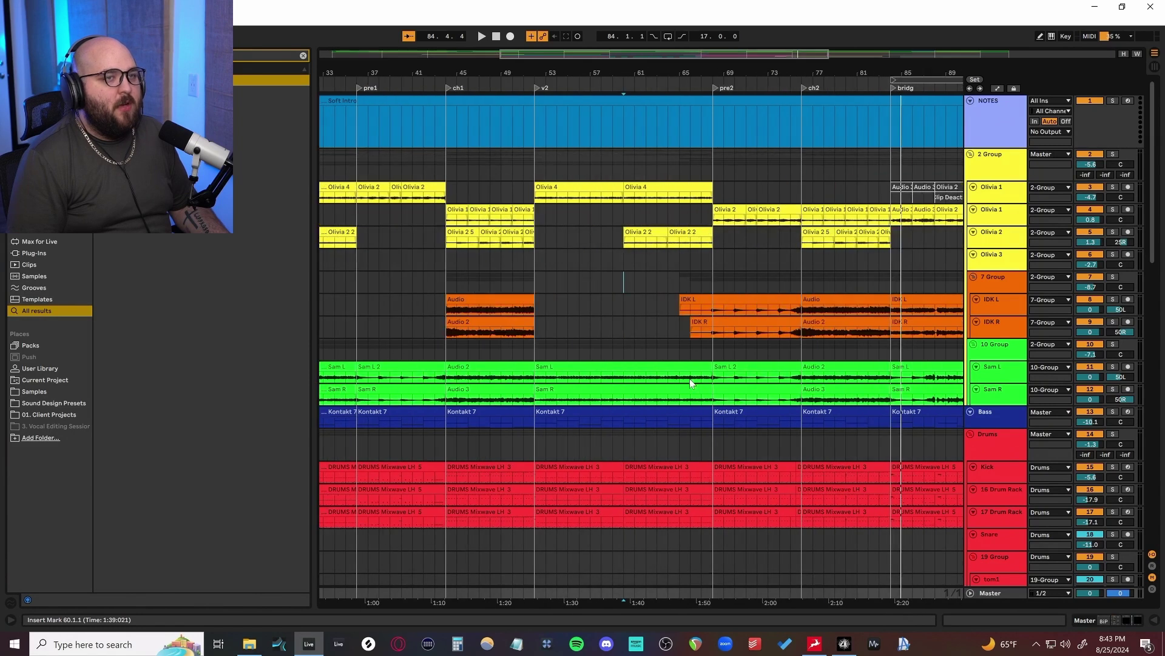
scroll(480, 242, "right", 2)
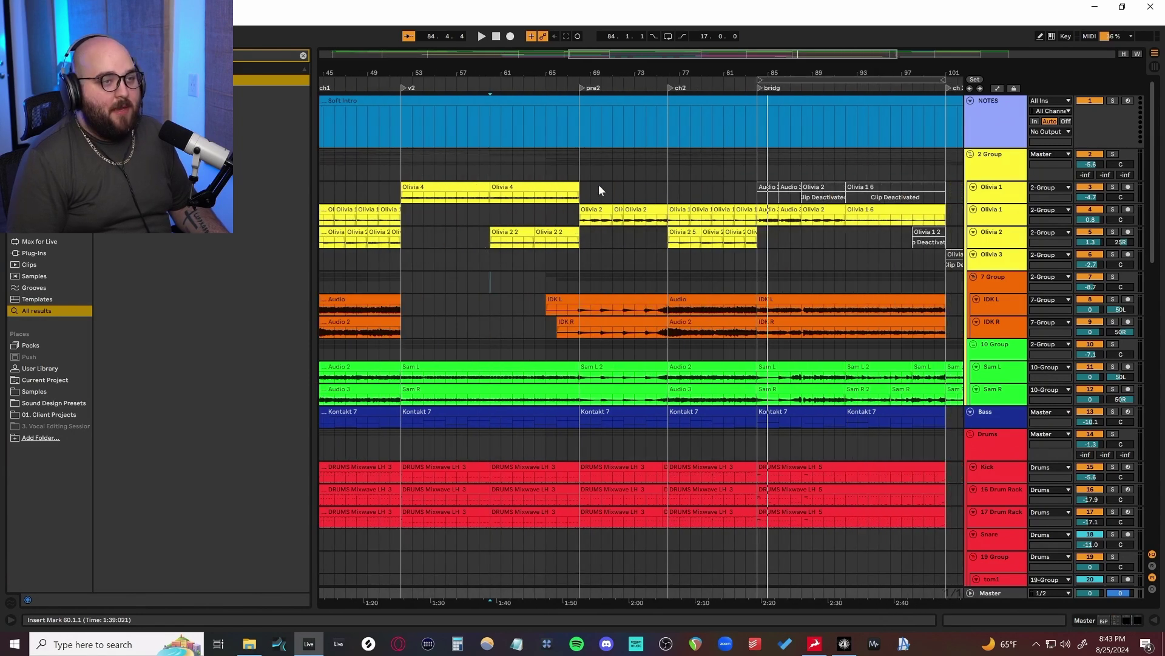
left_click_drag(580, 157, 766, 333)
key("z")
left_click(699, 365)
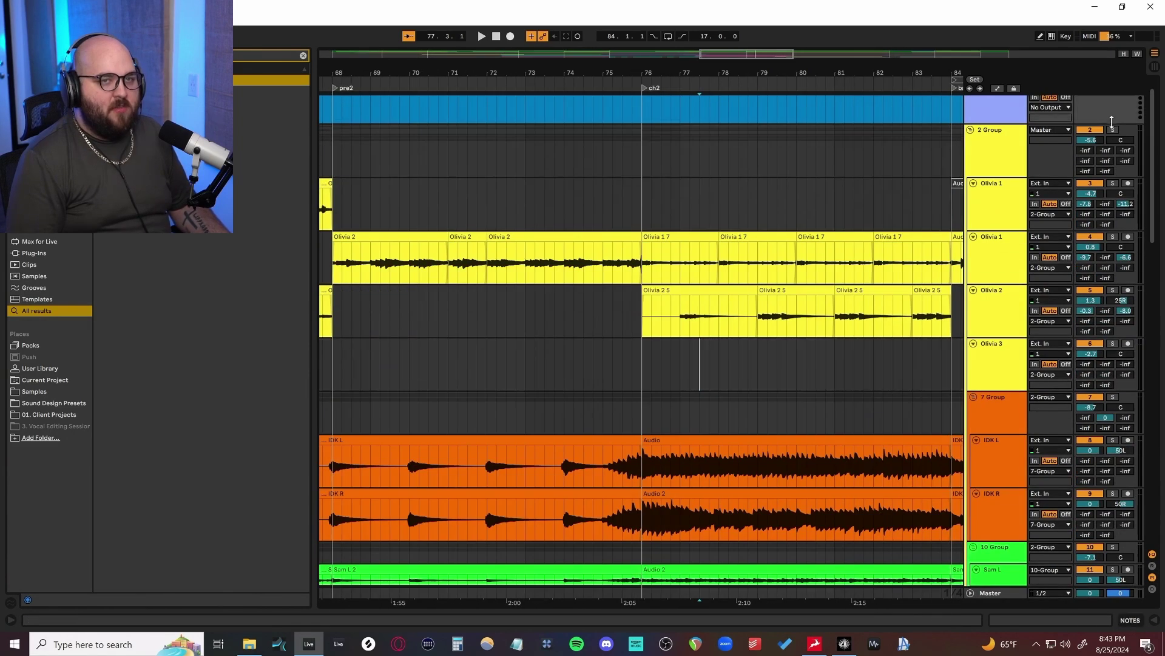
key("x")
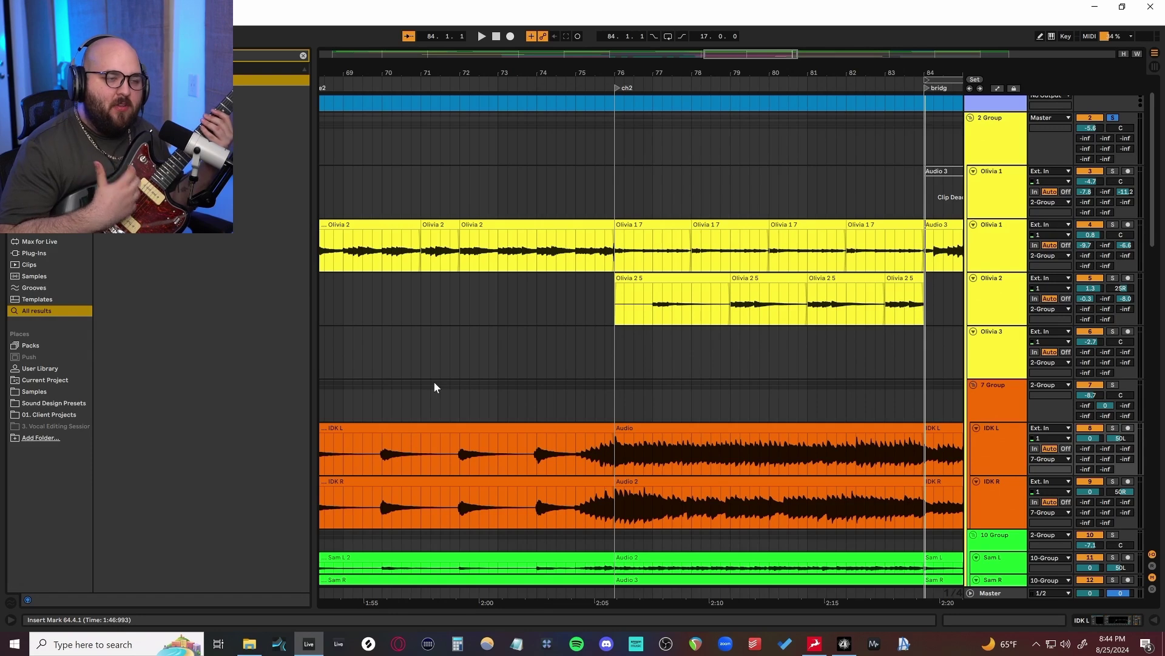
Step: Place the insert marker at the start of ch2, bar 76, on yellow guitar track 4
scroll(611, 343, "down", 1)
scroll(611, 344, "right", 3)
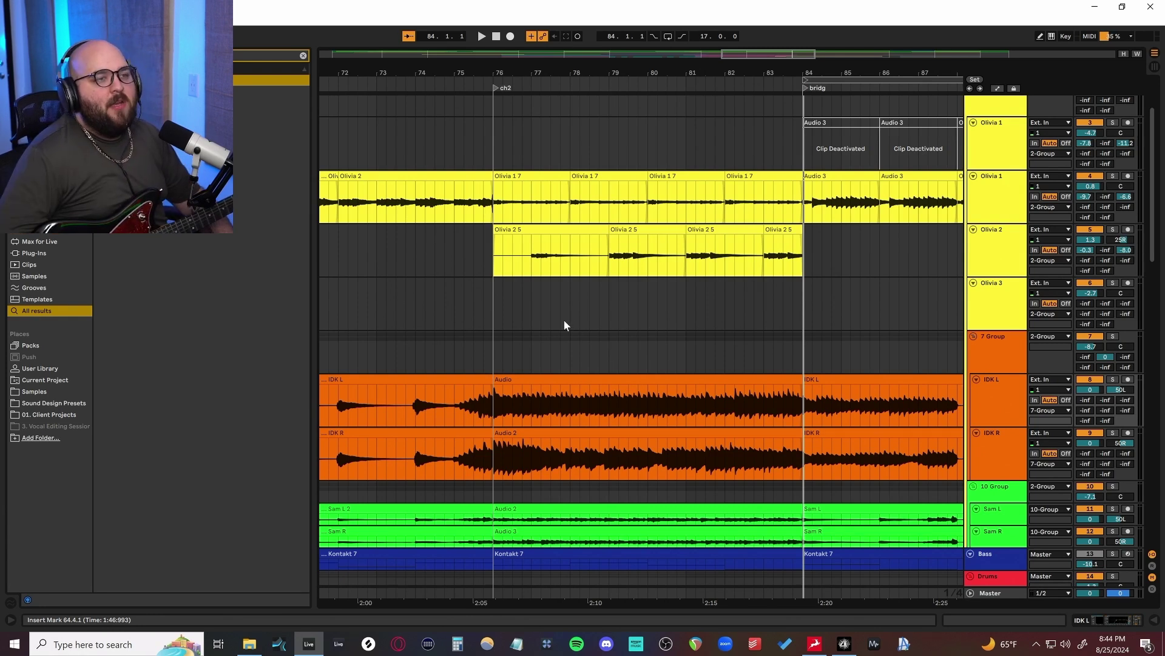
left_click(498, 215)
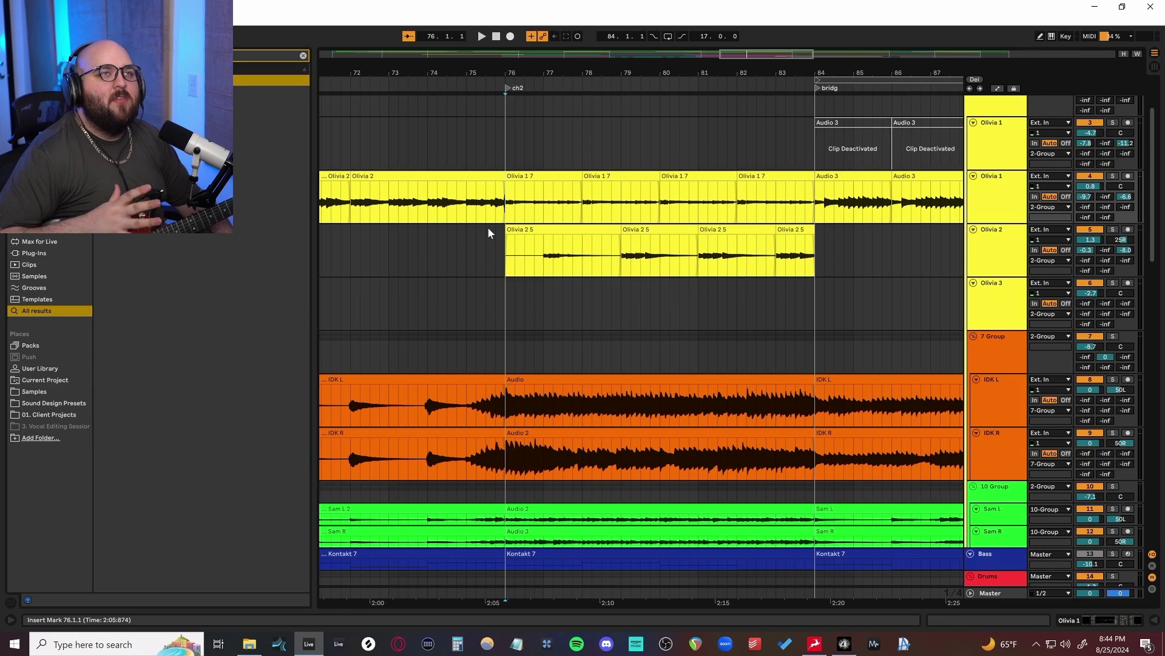
scroll(522, 249, "down", 4)
scroll(534, 293, "up", 3)
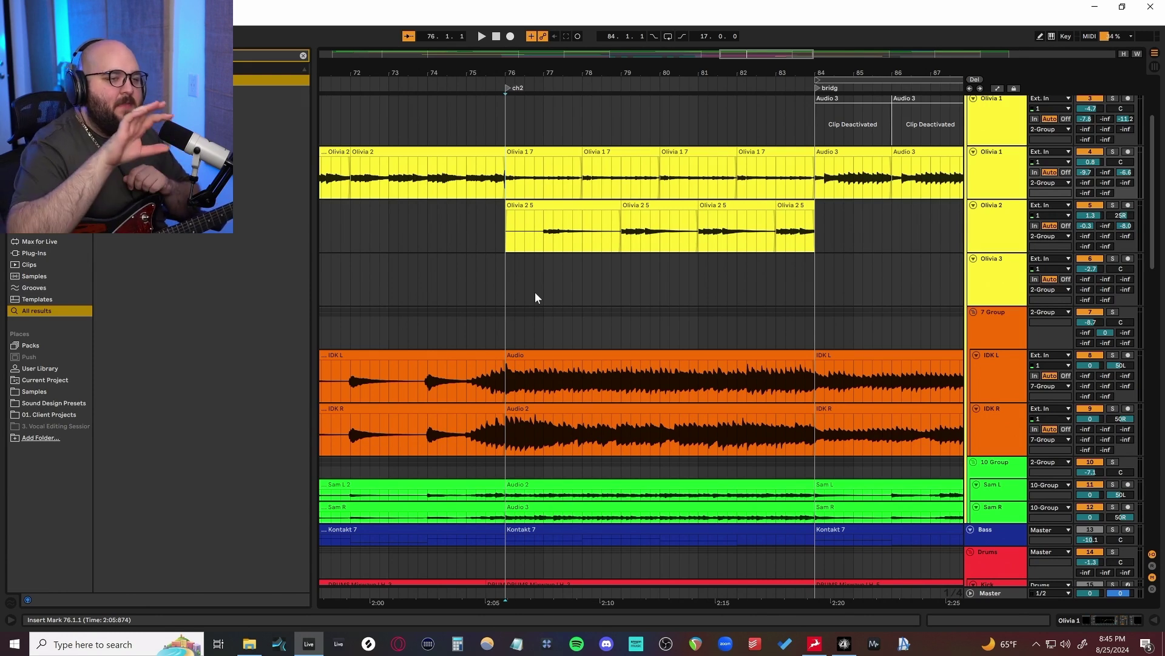
Step: Select the ch2 section from bar 76 to bar 84 on yellow guitar tracks 4 and 5
left_click(510, 234)
scroll(509, 234, "right", 3)
scroll(509, 234, "left", 5)
scroll(509, 234, "right", 3)
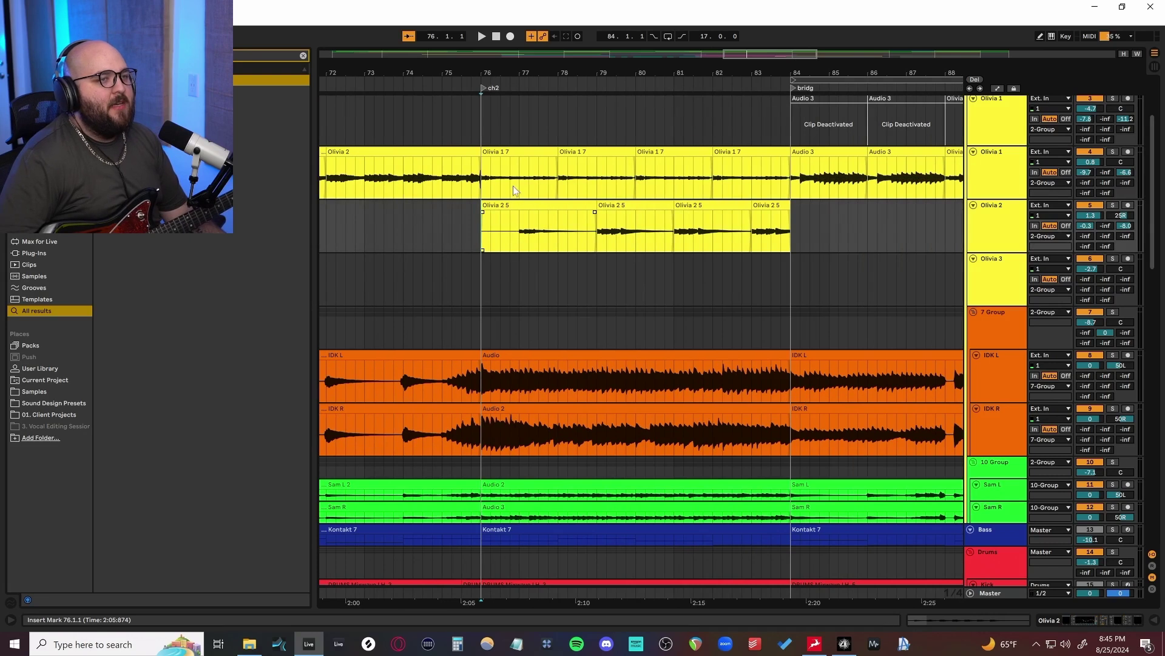
left_click_drag(483, 176, 791, 238)
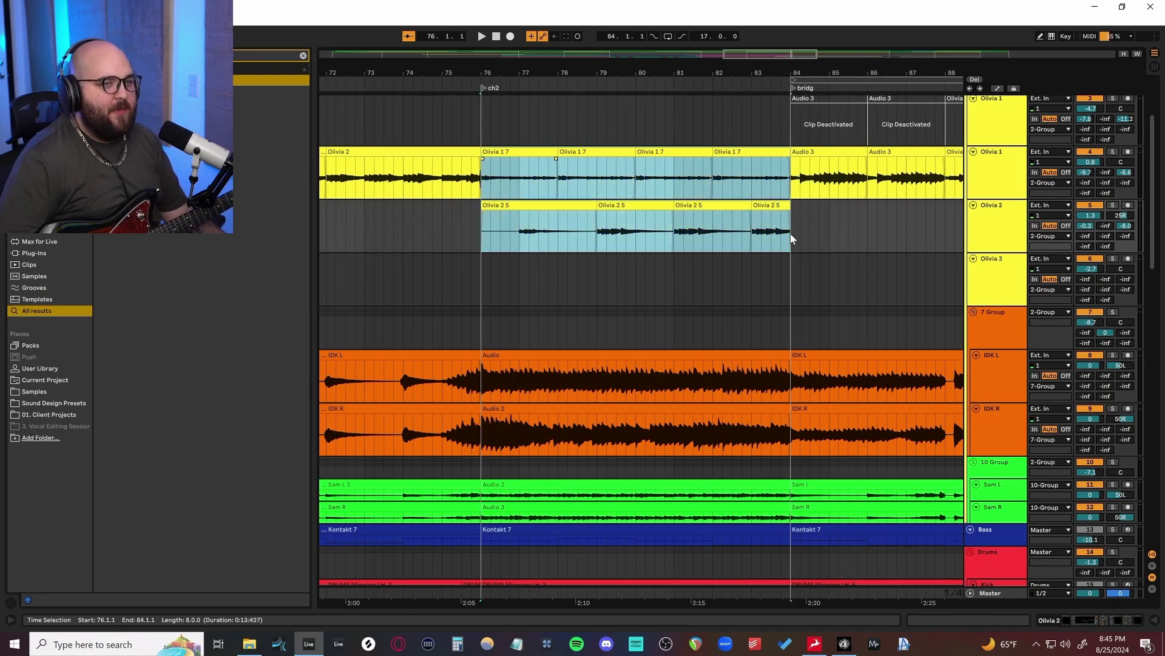
left_click_drag(791, 239, 788, 239)
scroll(538, 527, "up", 1)
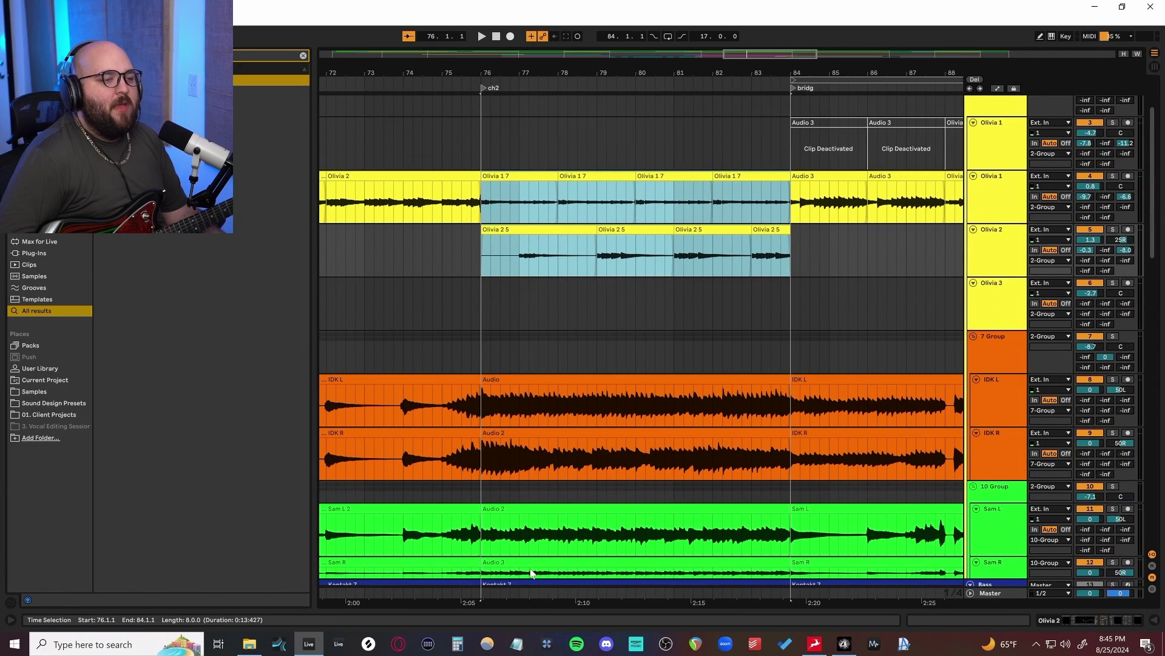
scroll(535, 571, "up", 1)
scroll(550, 577, "down", 5)
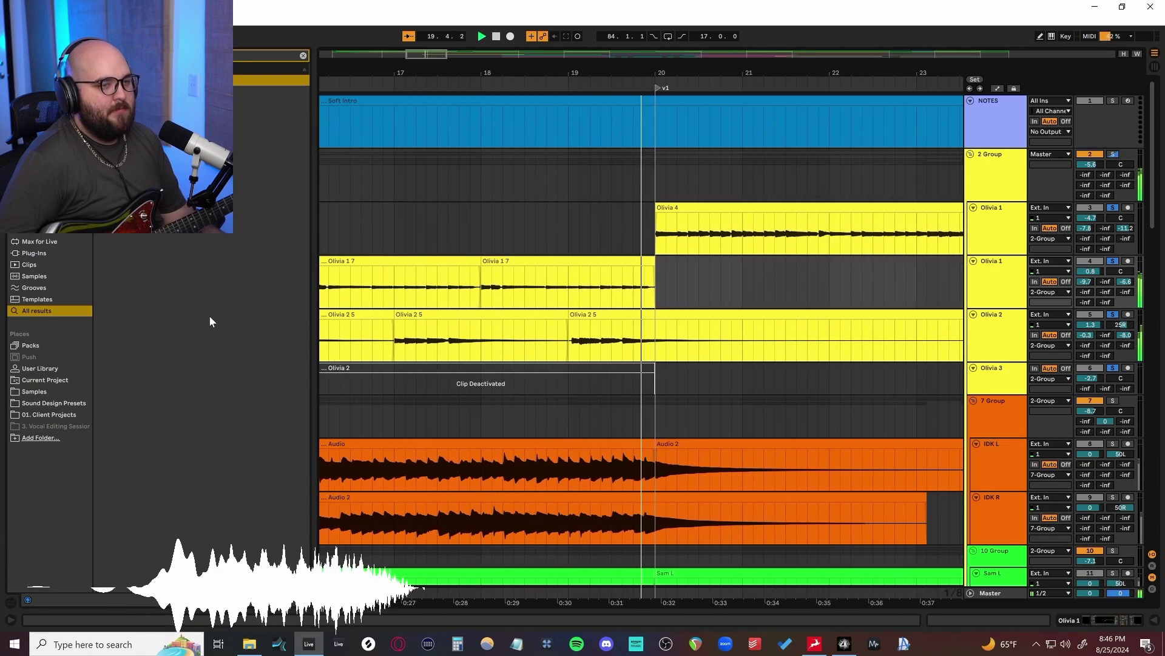
Step: Stop playback and highlight the two-bar phrase from bar 12 on track 4, comparing it with the track 5 phrase from bar 13
key("space")
key("minus")
left_click_drag(608, 289, 683, 305)
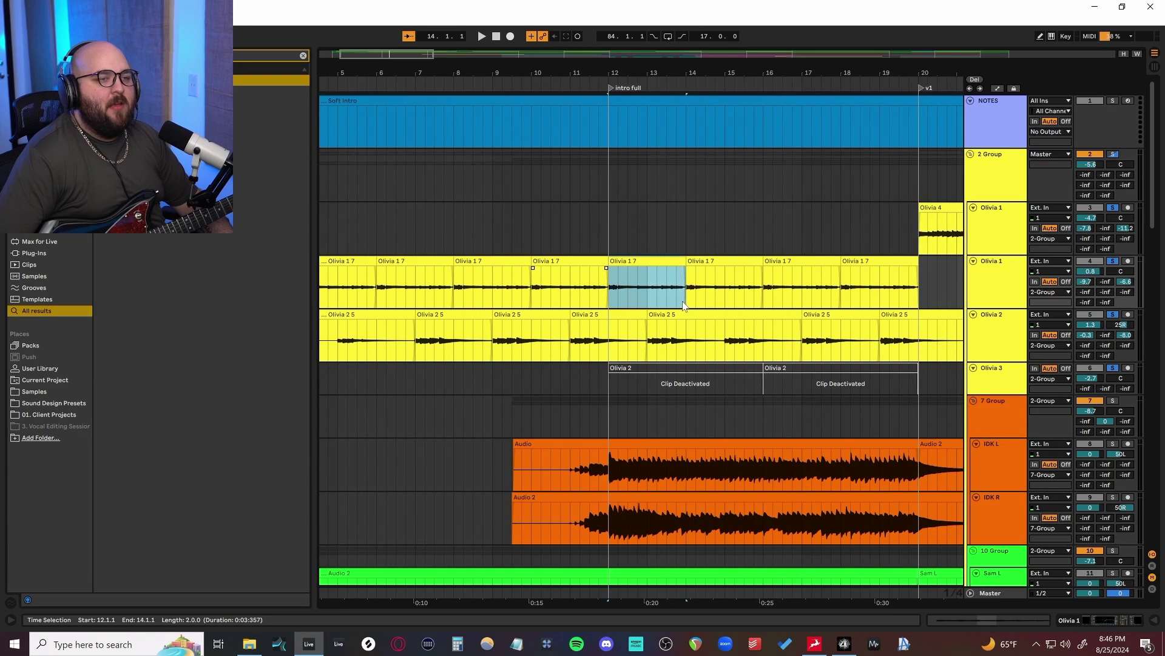
left_click(649, 339)
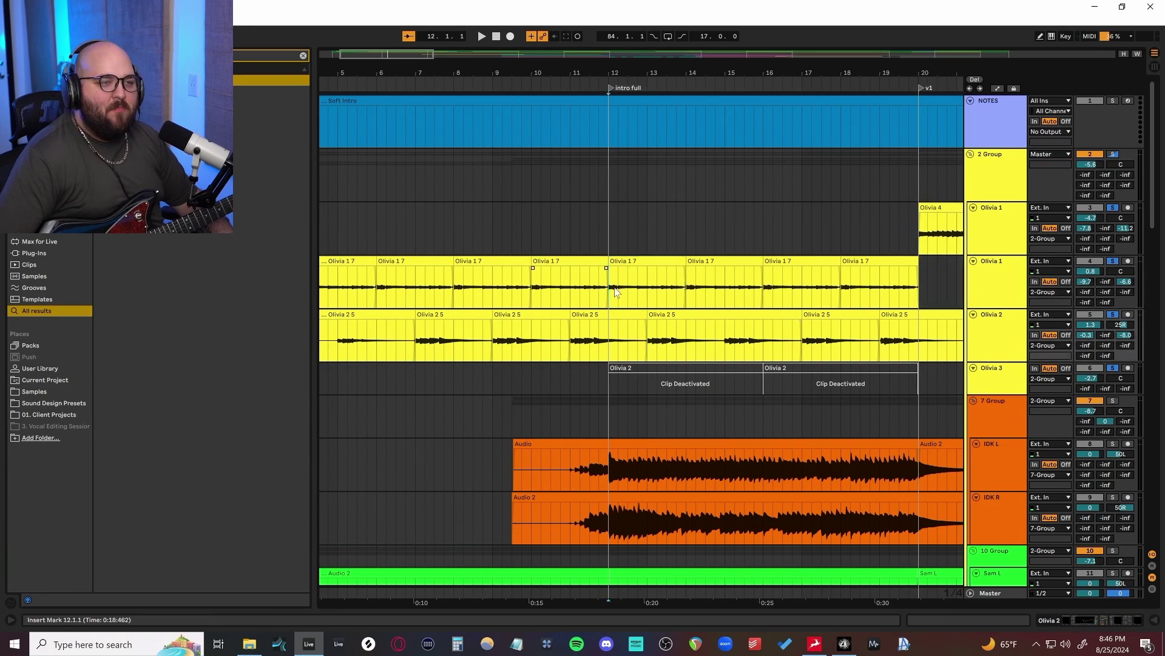
left_click_drag(609, 289, 690, 296)
left_click_drag(653, 347, 802, 347)
left_click(614, 283)
left_click_drag(607, 292, 693, 296)
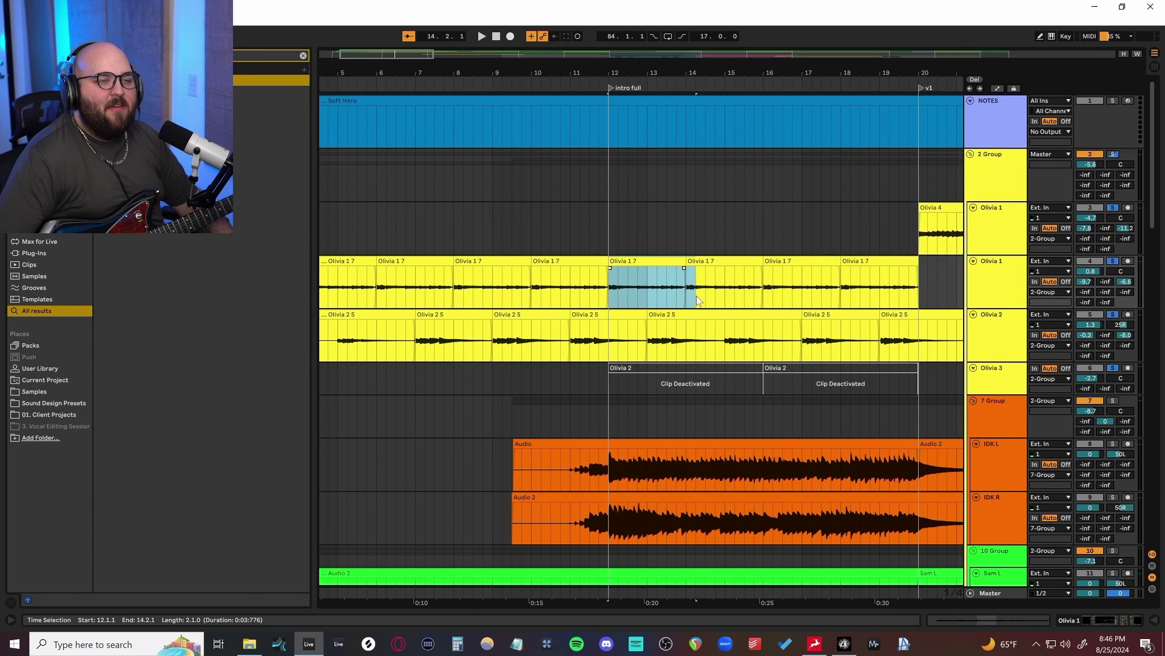
Step: Enlarge guitar track 5 and highlight its phrase from about bar 13 to bar 17
left_click(652, 348)
scroll(607, 347, "right", 3)
left_click_drag(562, 351, 707, 341)
left_click(631, 339)
left_click(549, 343)
scroll(533, 365, "up", 2)
left_click_drag(547, 351, 718, 349)
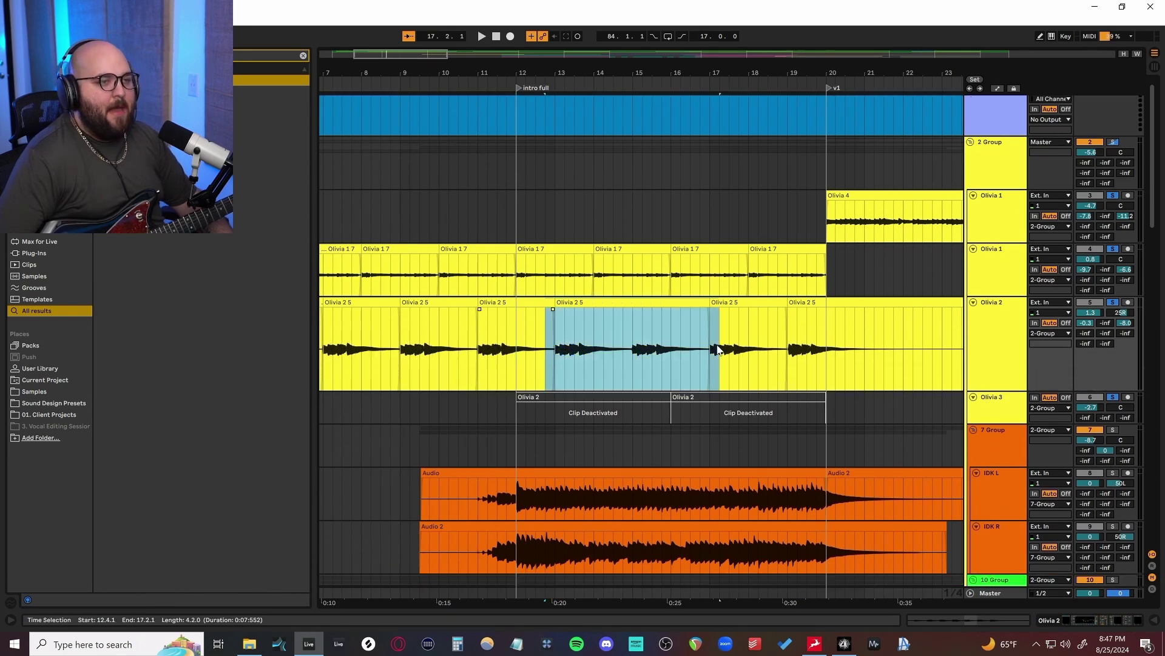
scroll(718, 349, "down", 2)
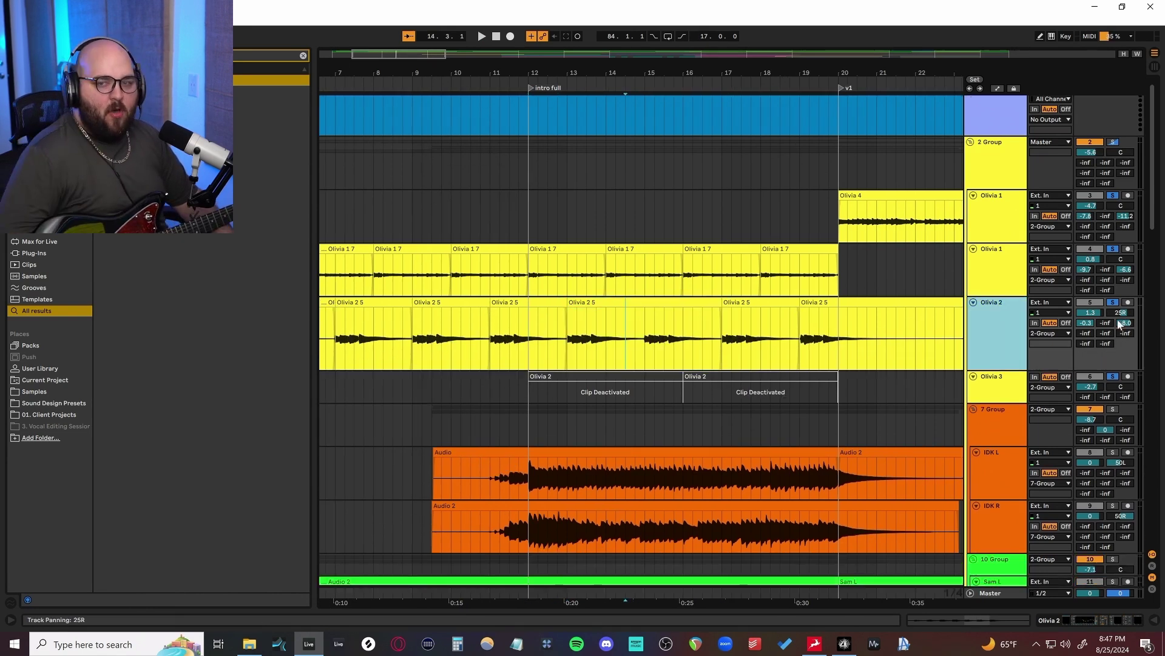
Step: Highlight the full intro part on track 5 from bar 12 to bar 20, then clear the selection
left_click(525, 343)
left_click_drag(546, 343, 842, 340)
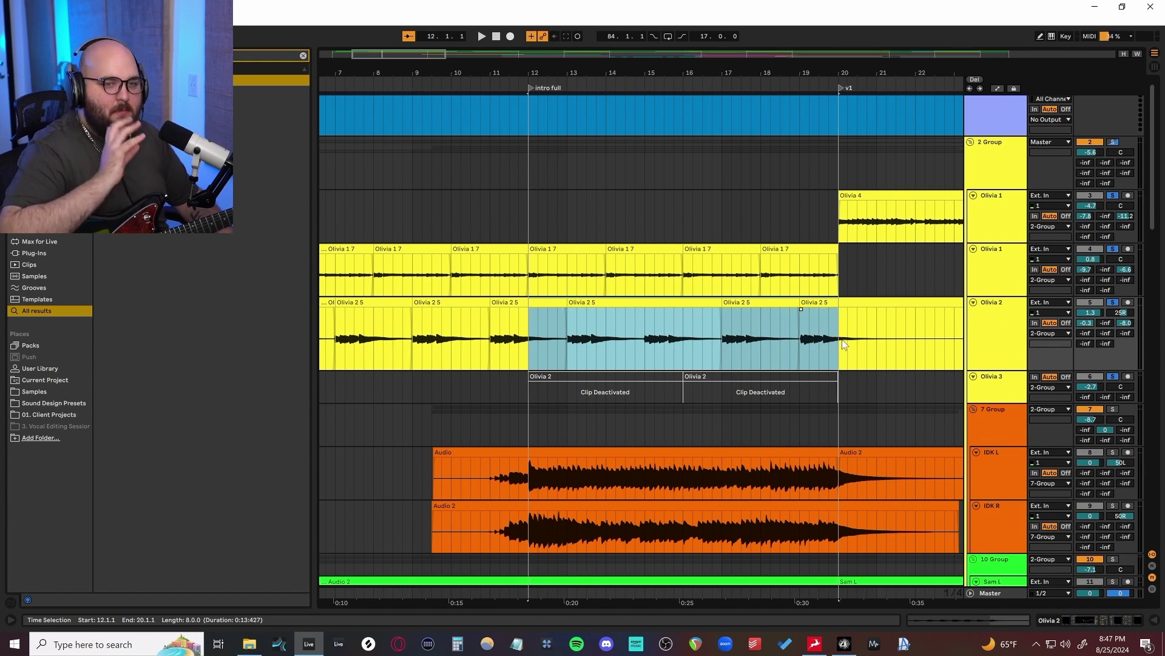
left_click(606, 343)
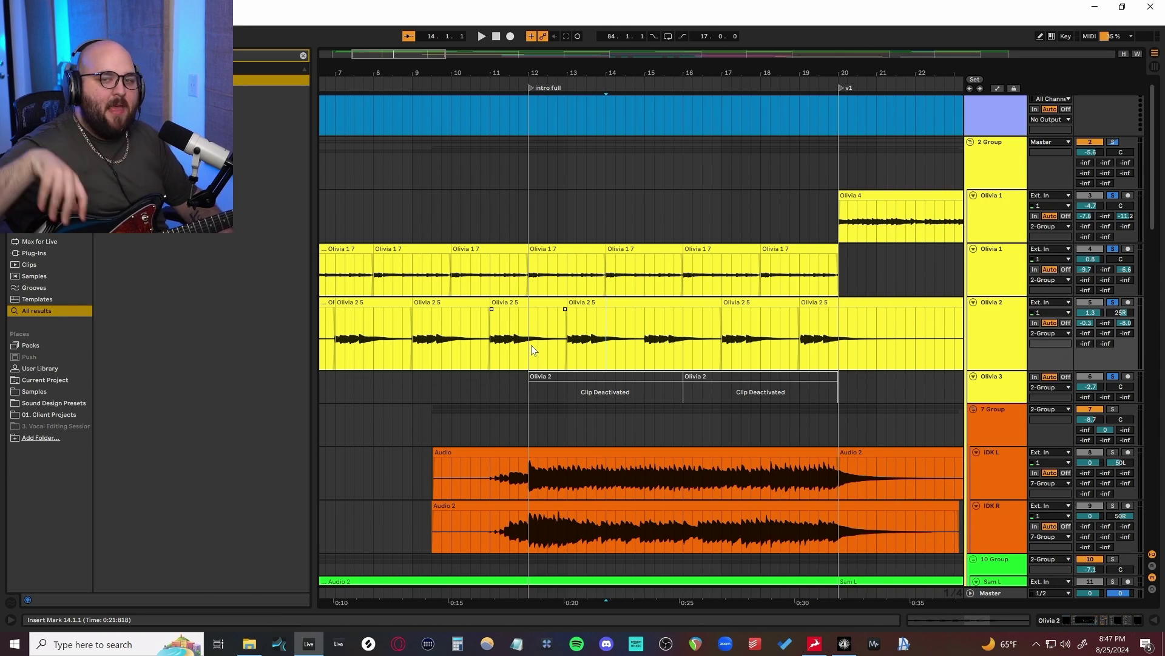
Step: Open Tone King Imperial MKII on guitar track 4 and show its amp view with the window moved clear
left_click(556, 270)
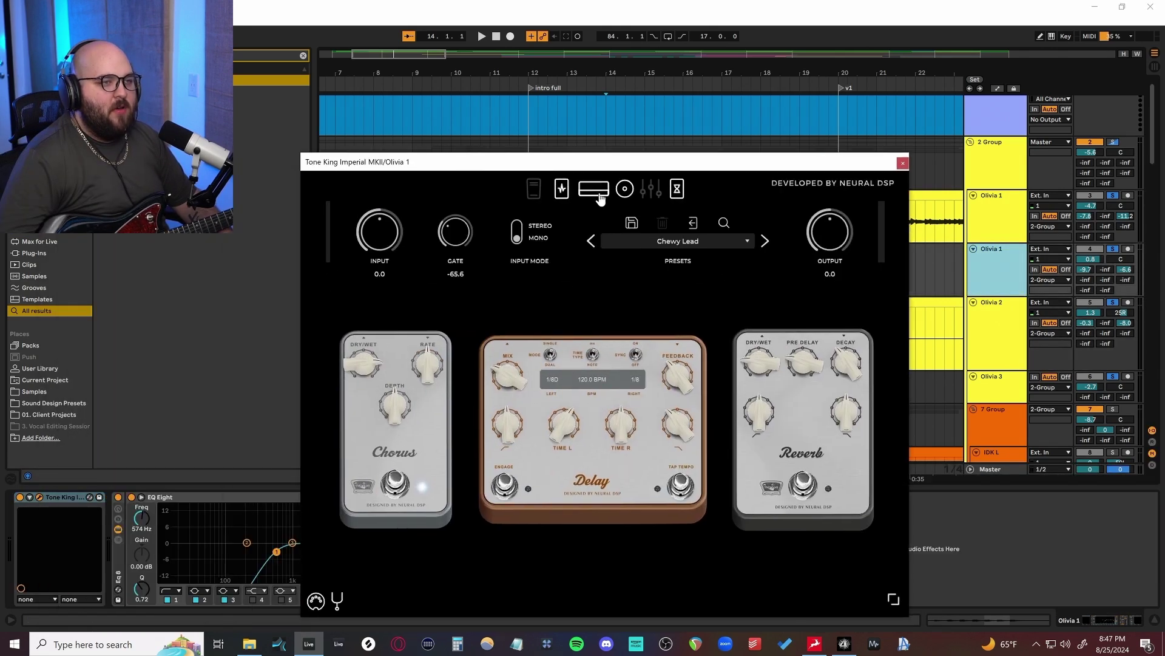
left_click(594, 189)
left_click_drag(559, 163, 658, 126)
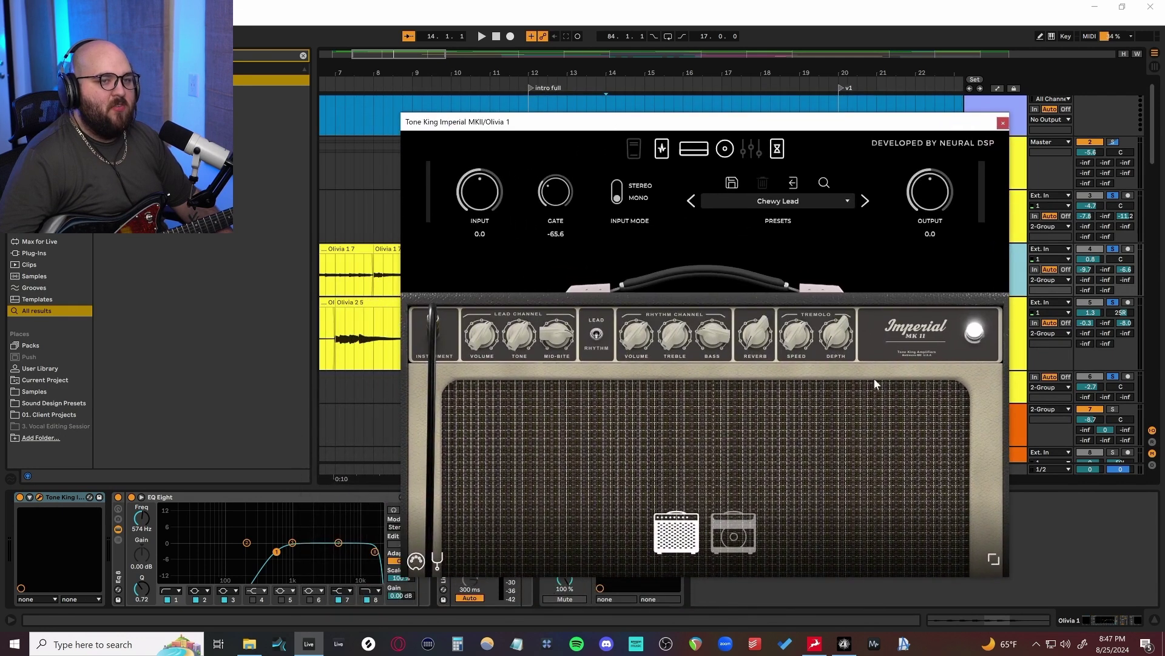
left_click_drag(658, 127, 642, 81)
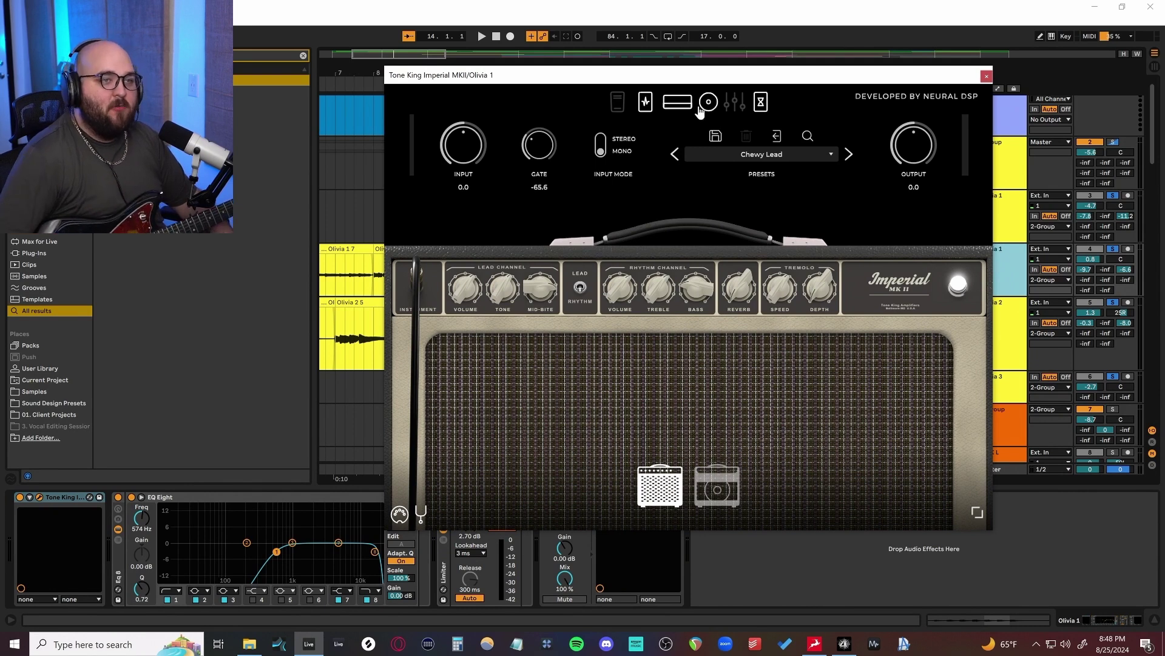
Step: View the amp plugin's preset list without choosing one, close the plugin window, and select the track's EQ Eight
left_click(813, 154)
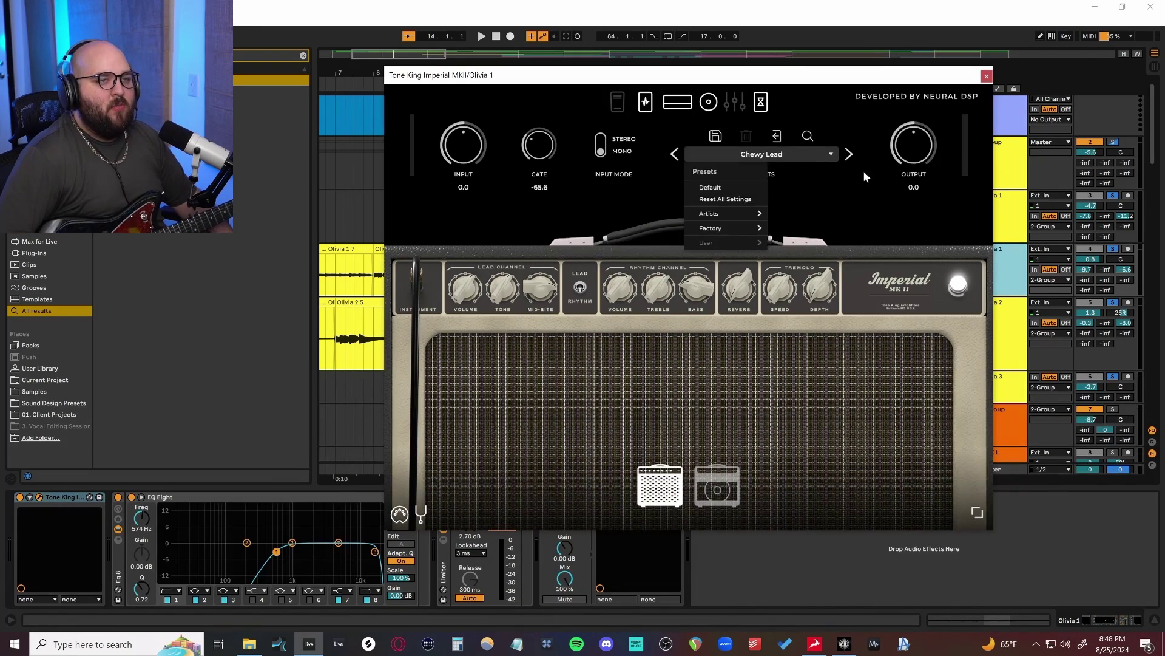
left_click(847, 193)
left_click(39, 496)
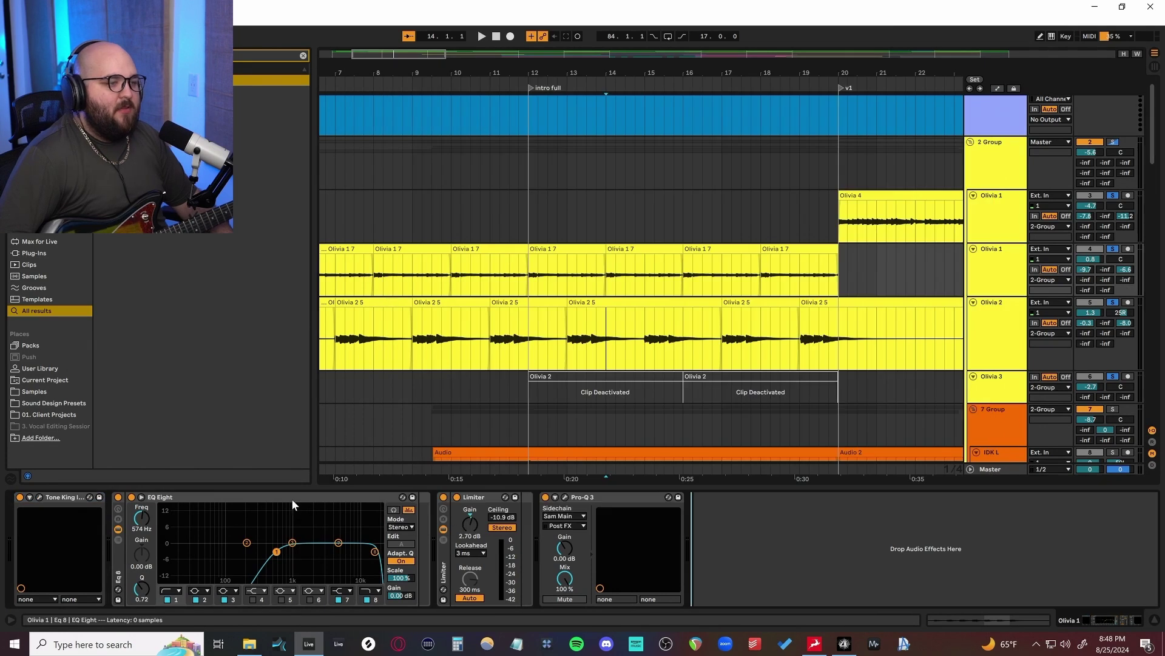
left_click(291, 498)
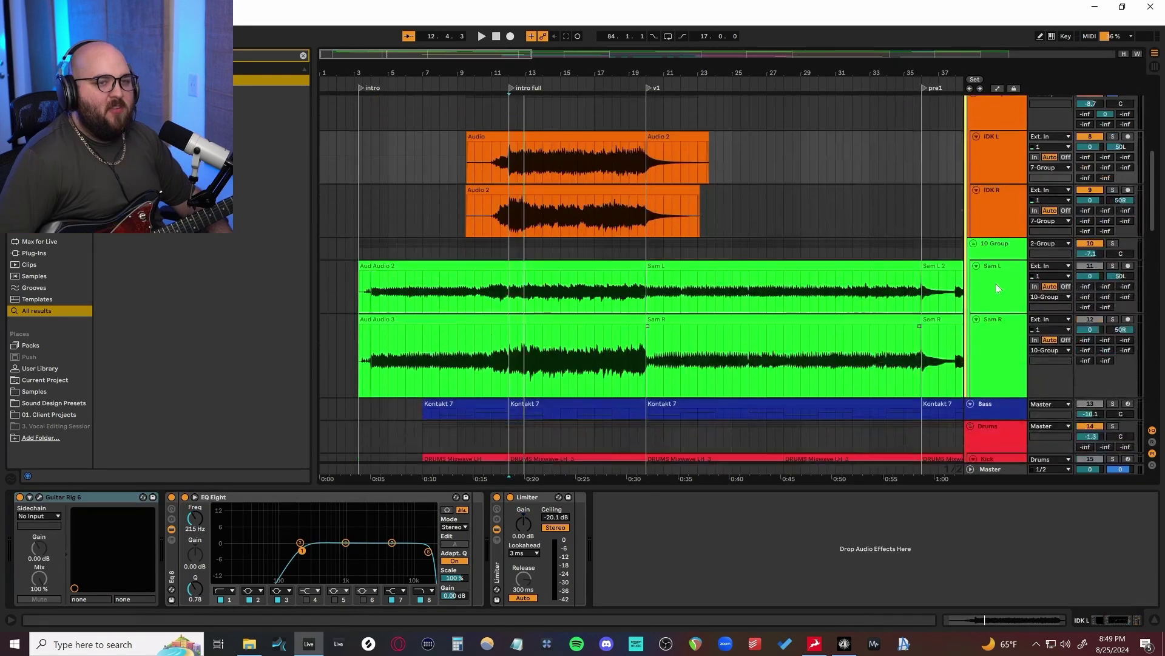
Step: Solo the green 10 Group and play it from the start of intro full at bar 12
left_click(1096, 249)
left_click(1113, 243)
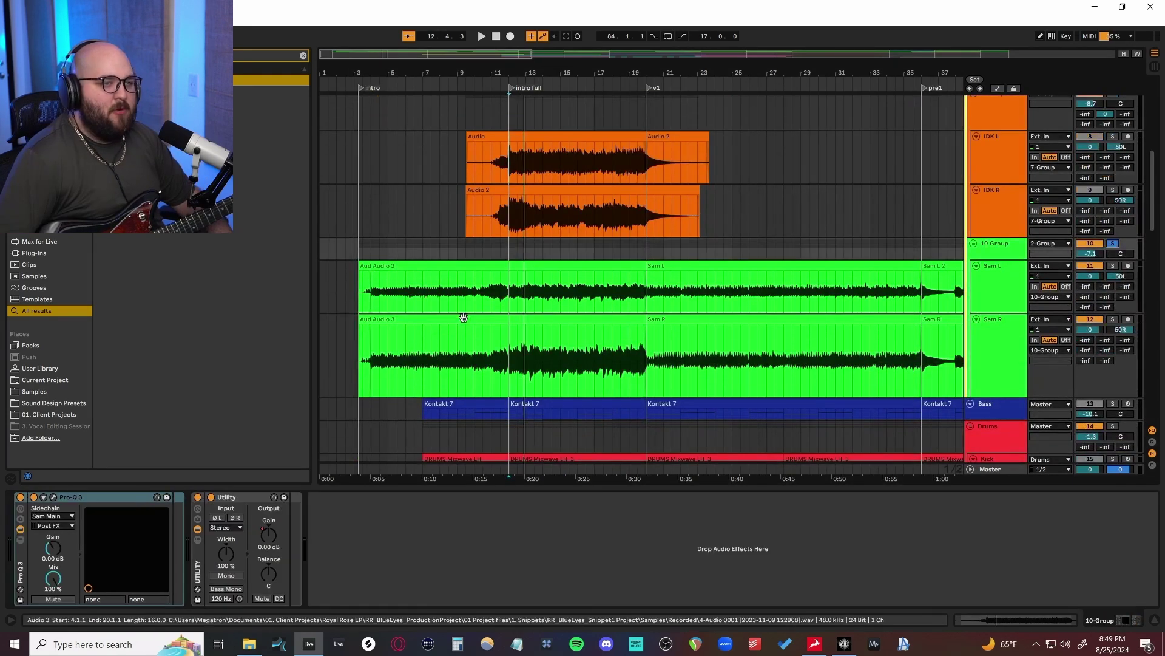
left_click(509, 299)
key("plus")
key("space")
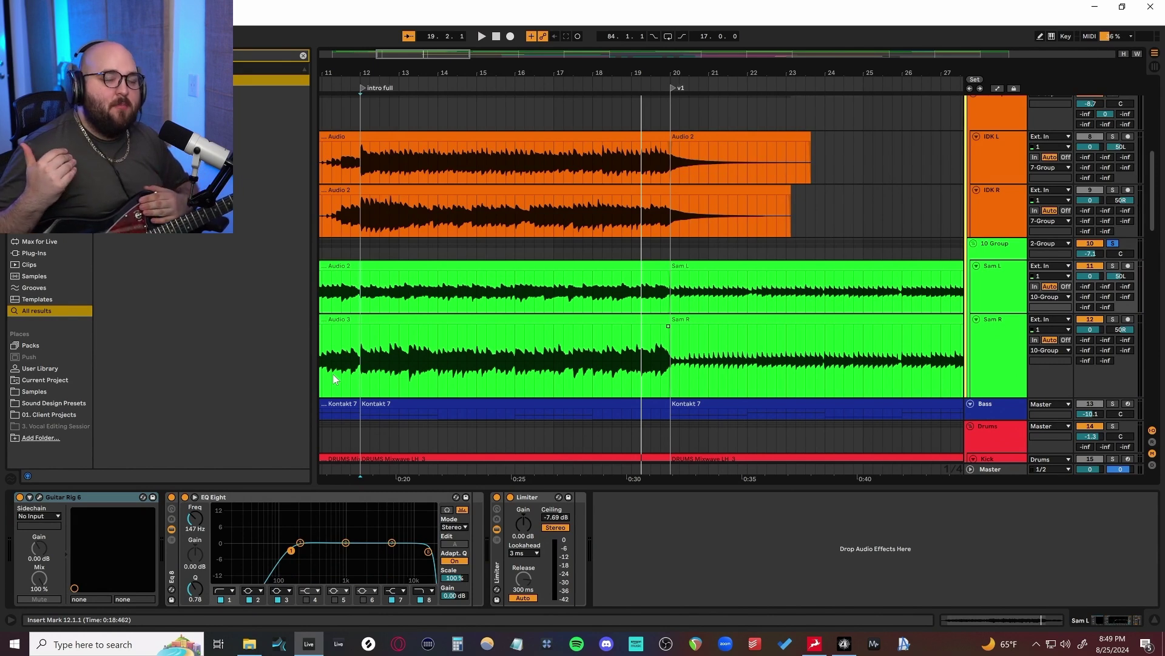
Step: Open Guitar Rig 6 on green guitar track 11 and examine the VY American Honkball rack's amps and cabinet
left_click(39, 497)
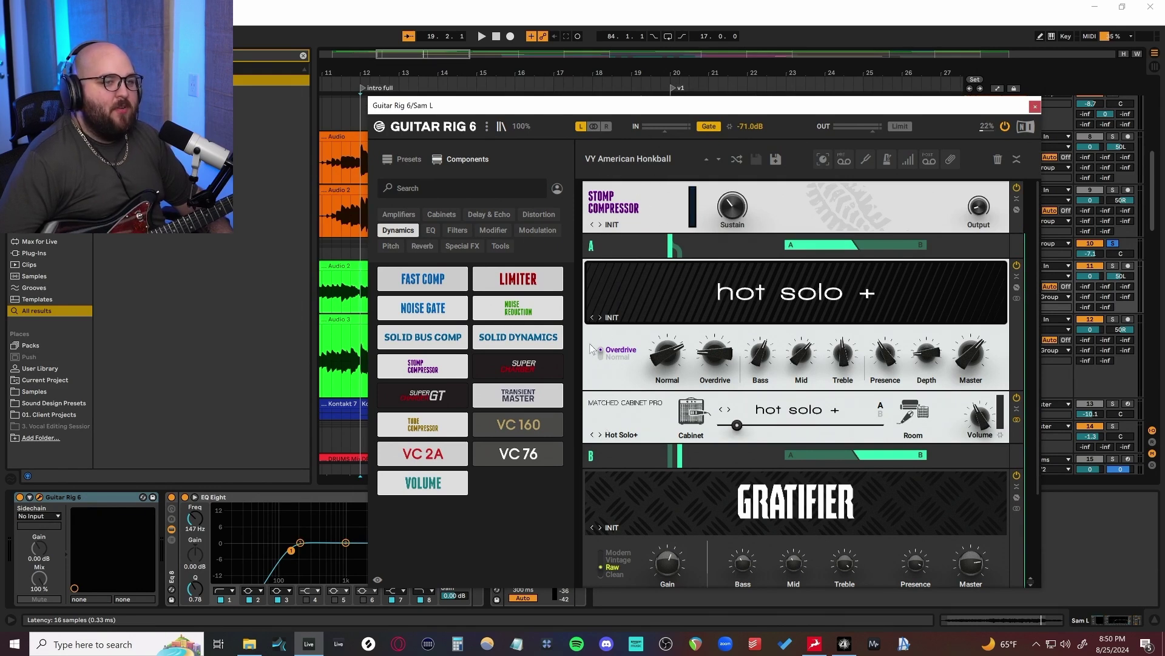
scroll(604, 391, "down", 3)
scroll(596, 436, "down", 1)
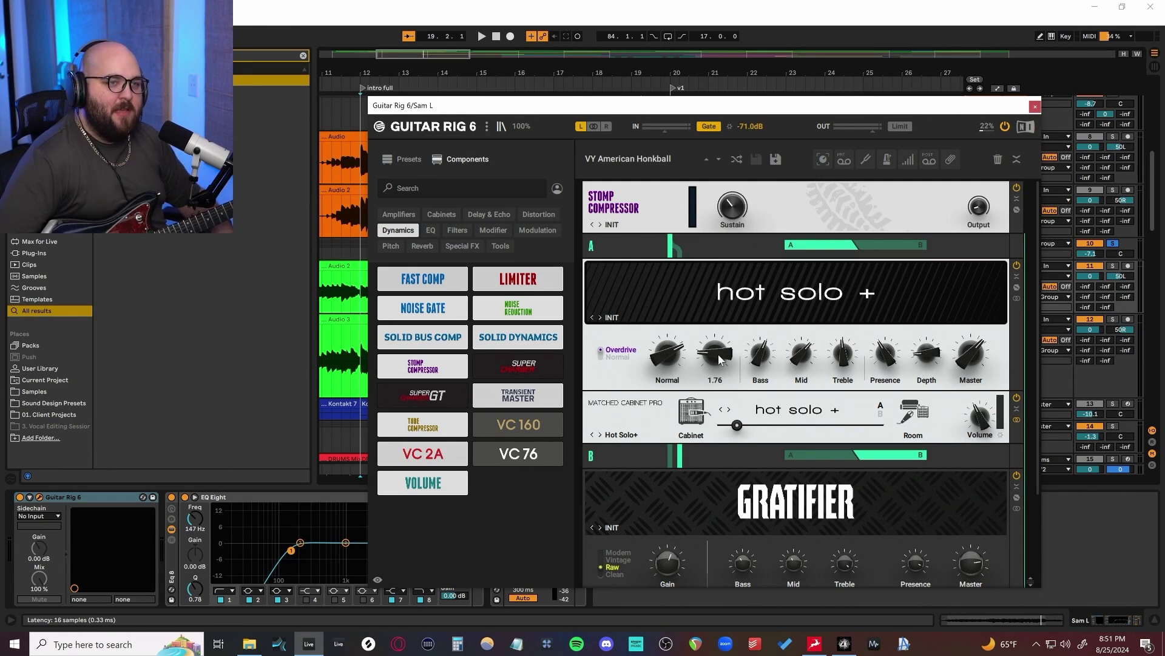
left_click_drag(675, 113, 669, 100)
Step: Listen to the soloed green guitars with Guitar Rig 6 open, stop playback, and close the plugin window
key("space")
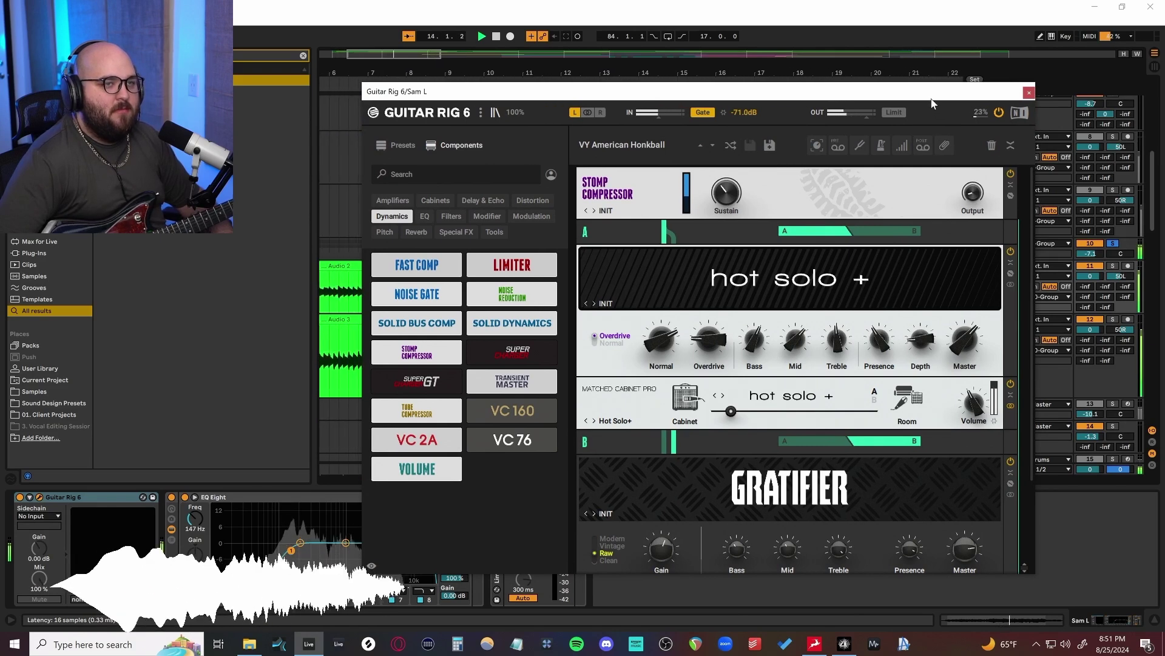
key("space")
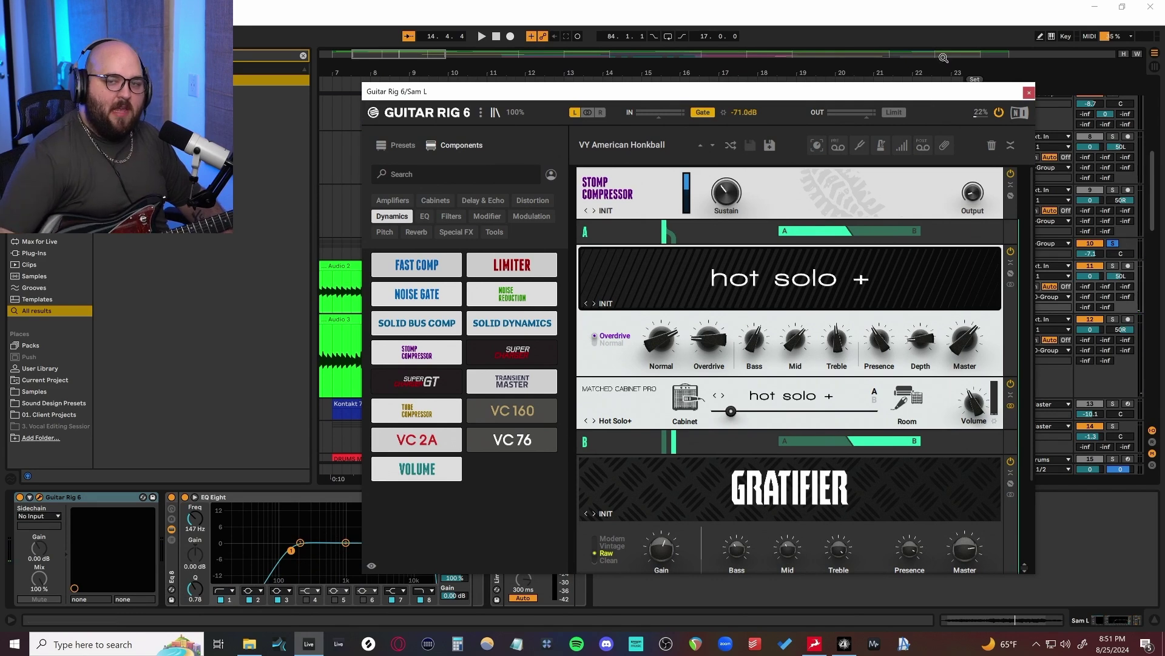
left_click(1029, 93)
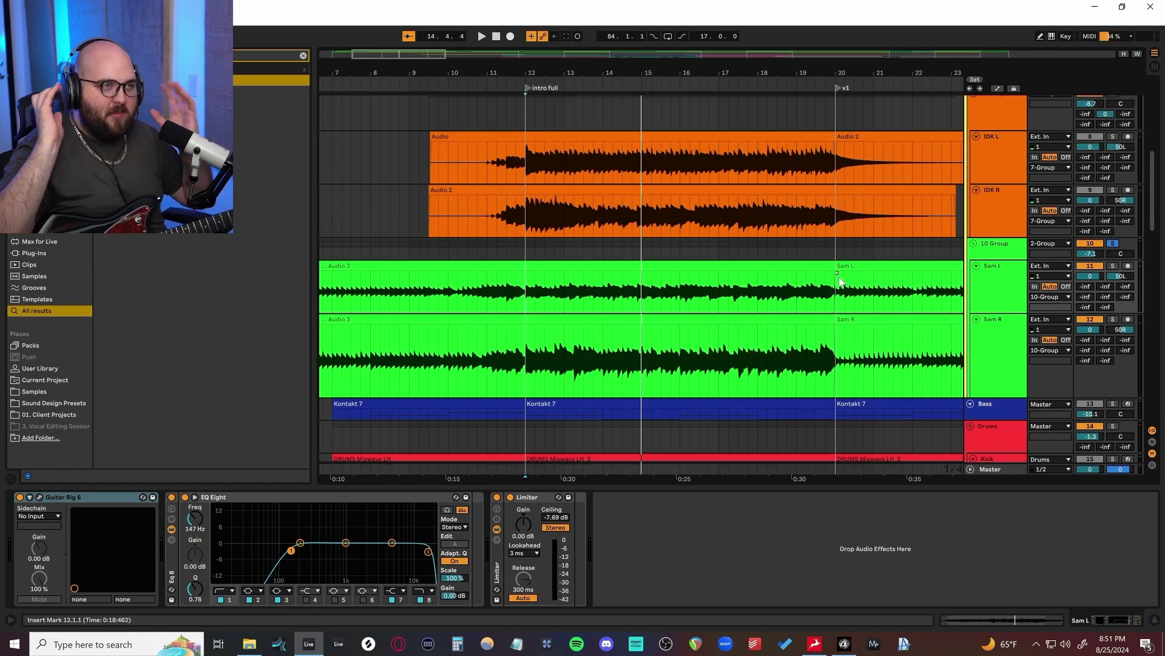
Step: Solo the orange 7 Group instead of 10 Group and play its IDK L and IDK R clips selected from bar 12 to 20
scroll(841, 282, "up", 5)
left_click_drag(566, 305, 854, 356)
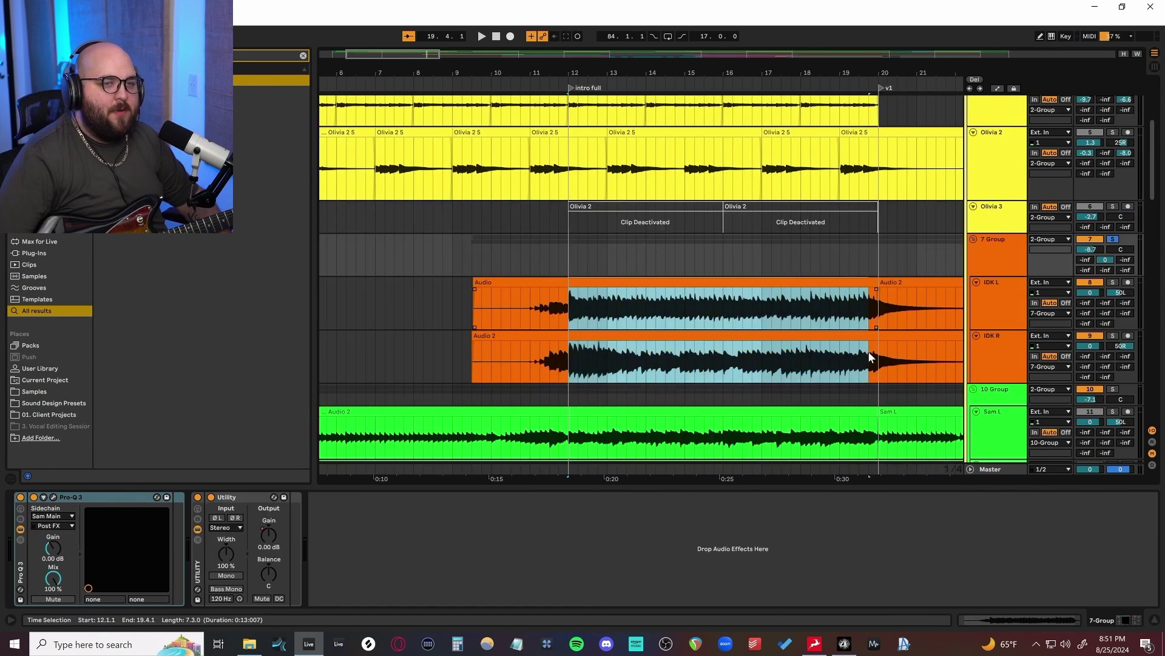
key("space")
key("z")
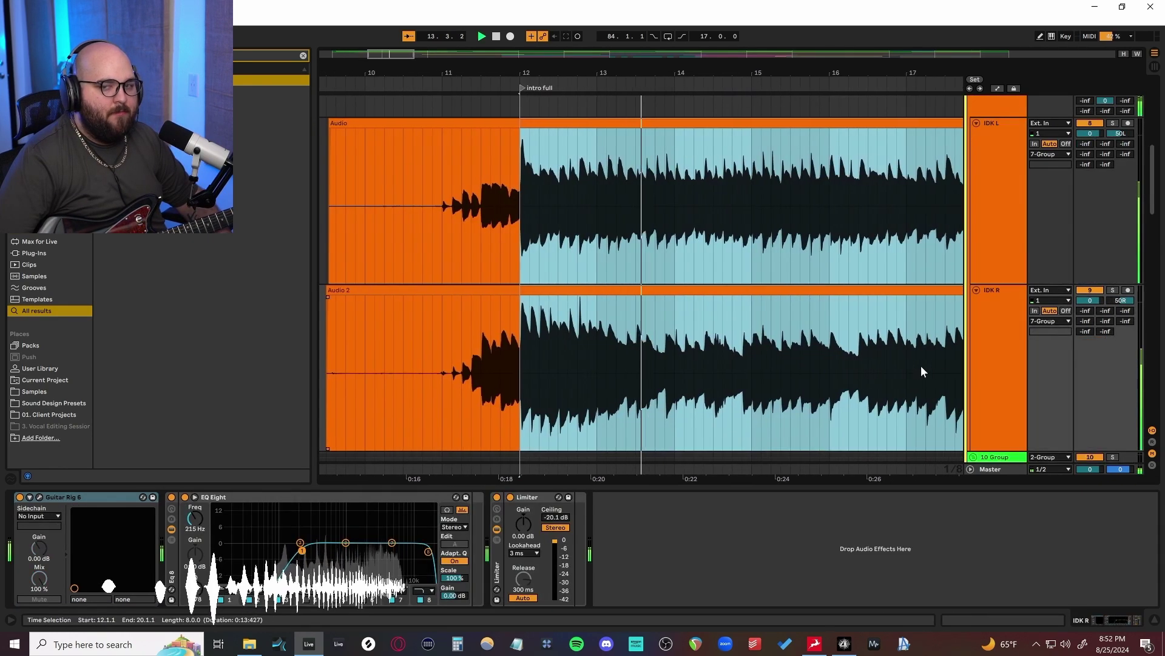
Step: Open Guitar Rig 6 on the IDK R track and examine the VY Billmuri There rack's noise gate, compressor and Hot Solo + amp
key("ctrl+alt+p")
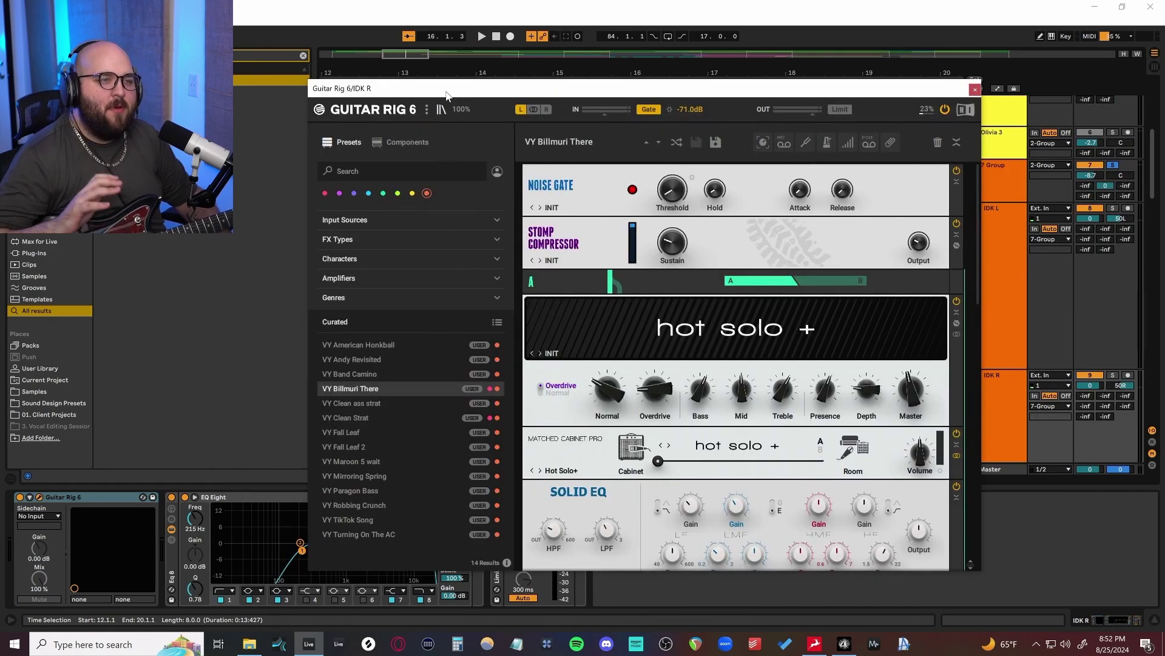
left_click_drag(447, 95, 458, 82)
scroll(736, 287, "down", 3)
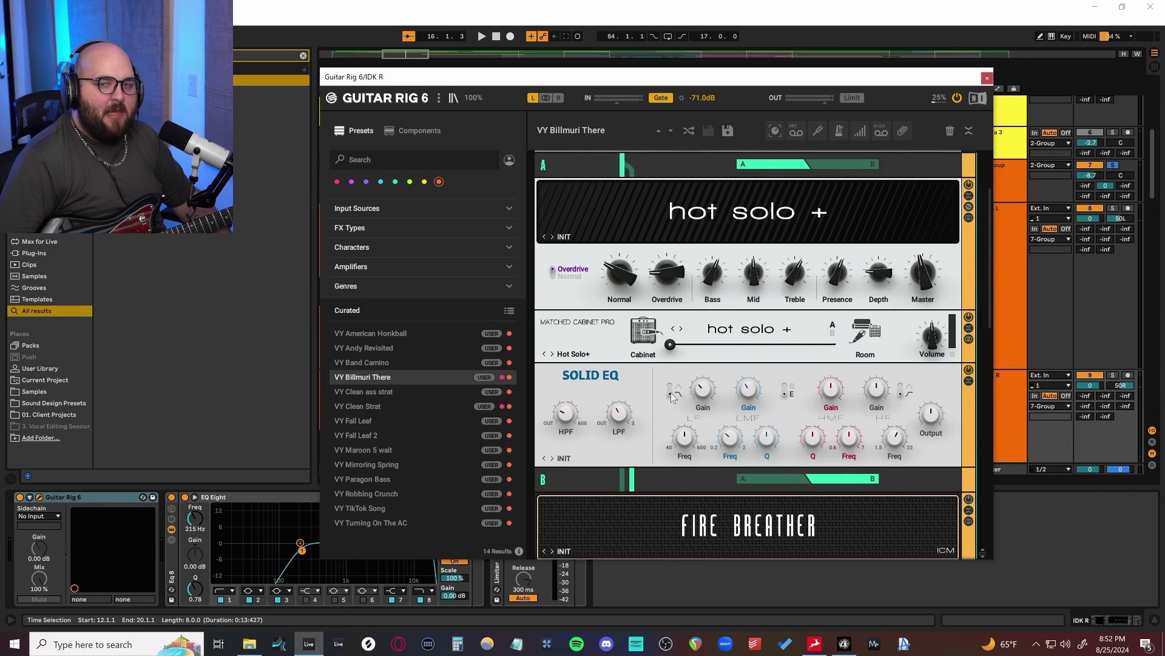
Step: Collapse the Fire Breather amp and its Matched Cabinet Pro module in split B of the rack
scroll(664, 381, "down", 9)
left_click(969, 322)
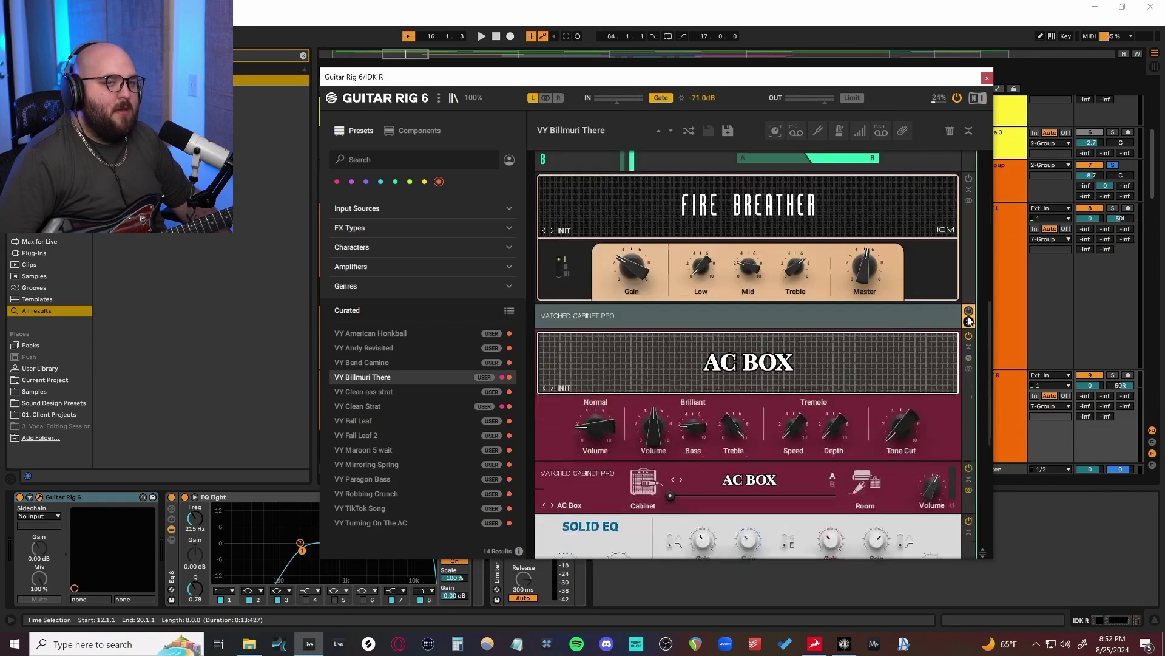
left_click(970, 190)
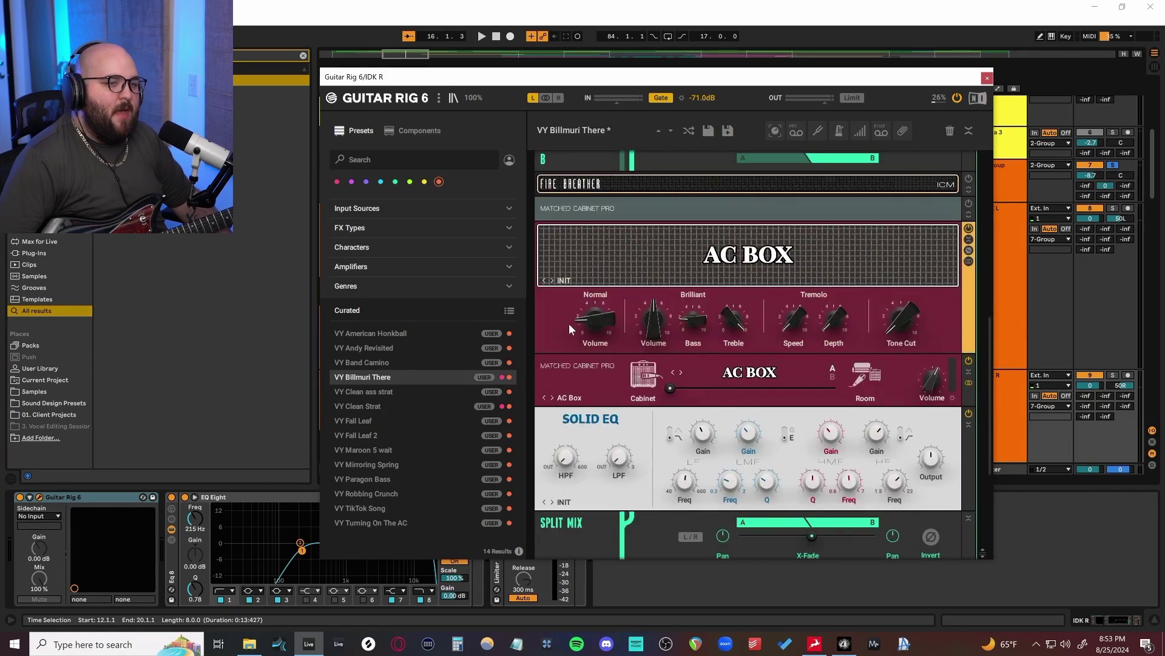
Step: Examine the AC Box amp and cabinet, the Solid EQs, Split Mix and VC 2A compressor settings
scroll(569, 320, "up", 2)
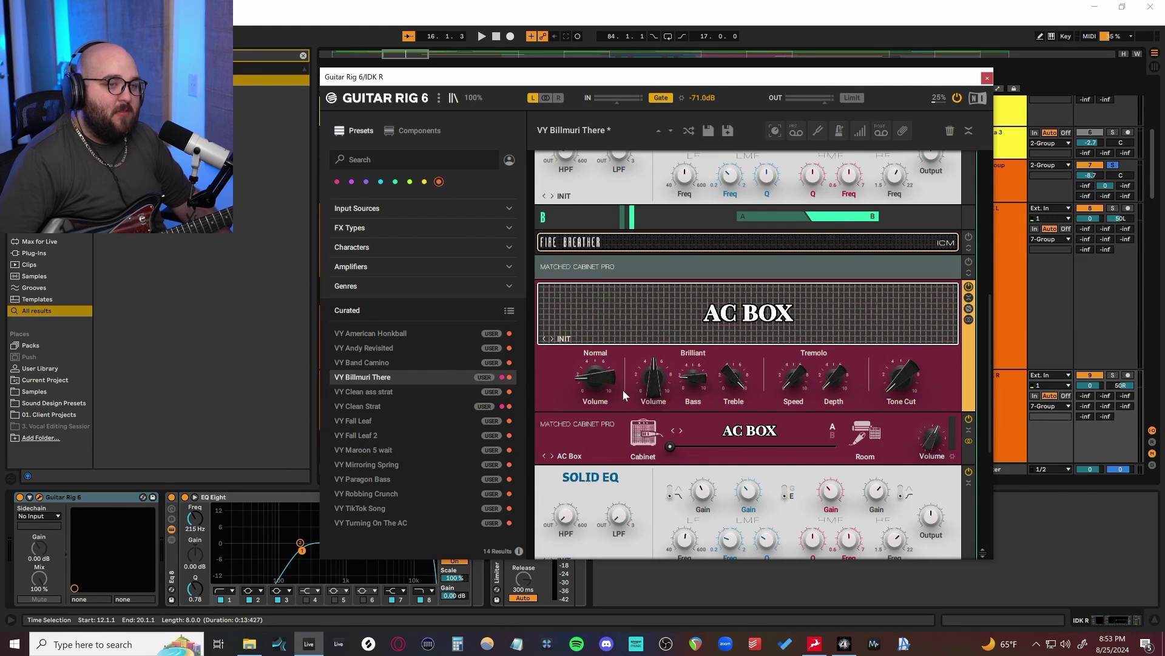
scroll(624, 389, "down", 3)
scroll(578, 393, "up", 1)
scroll(578, 392, "down", 5)
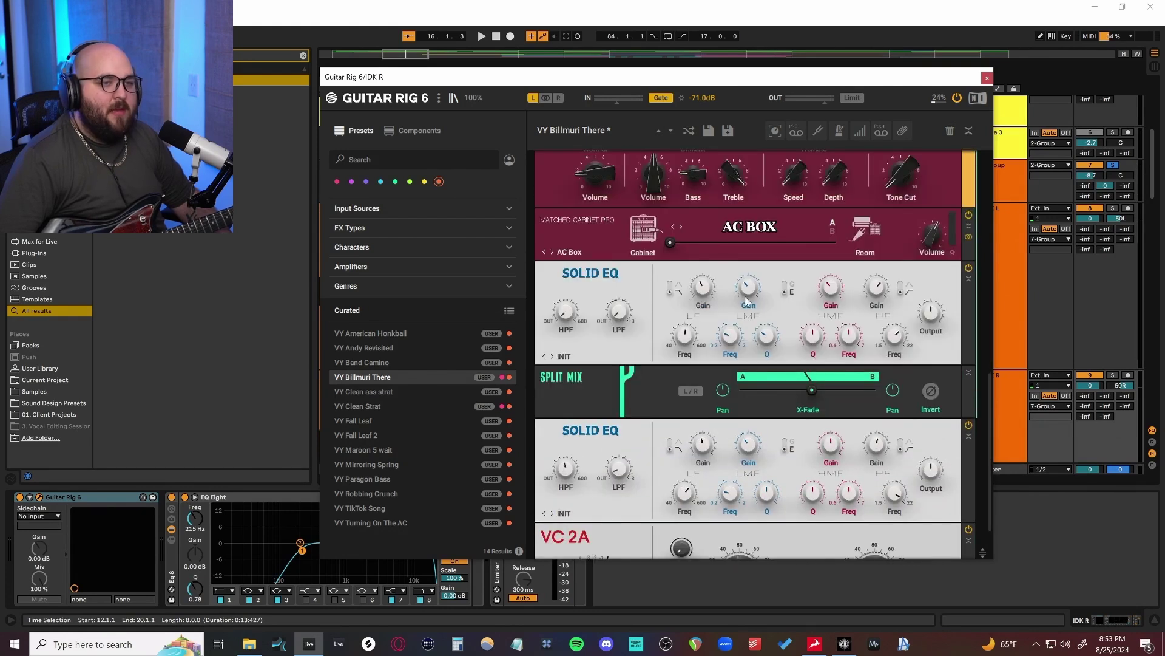
scroll(783, 429, "down", 2)
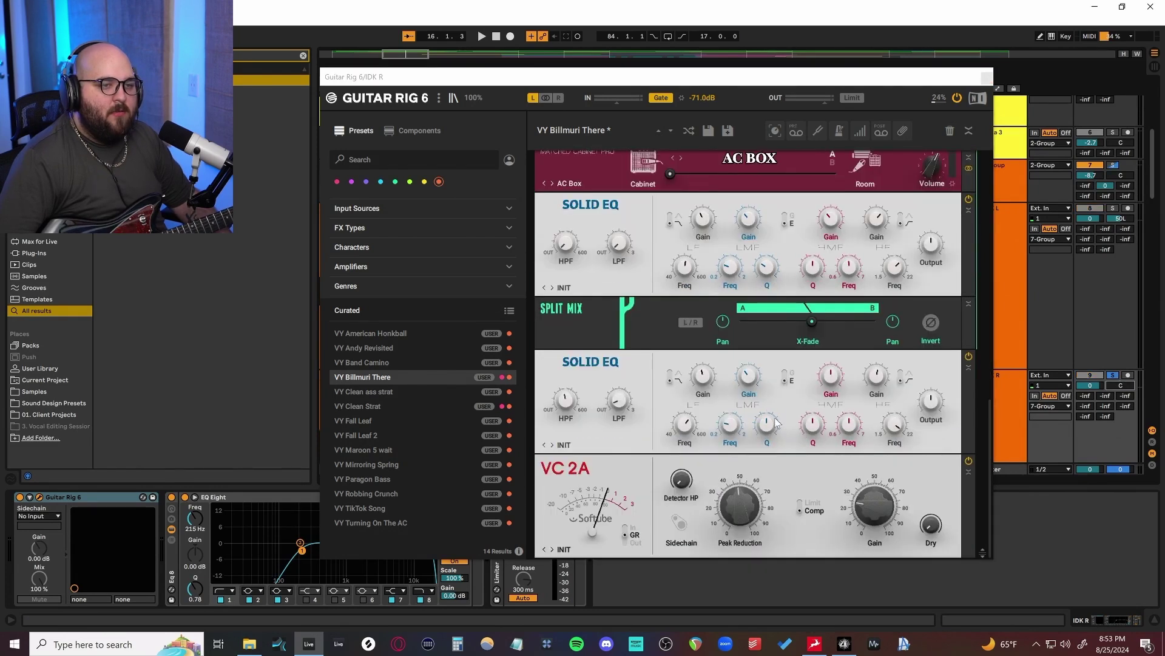
Step: Play the soloed IDK R guitar while shifting the Split Mix crossfade, return it to 47% : 53%, and stop playback
left_click_drag(812, 322, 802, 322)
key("space")
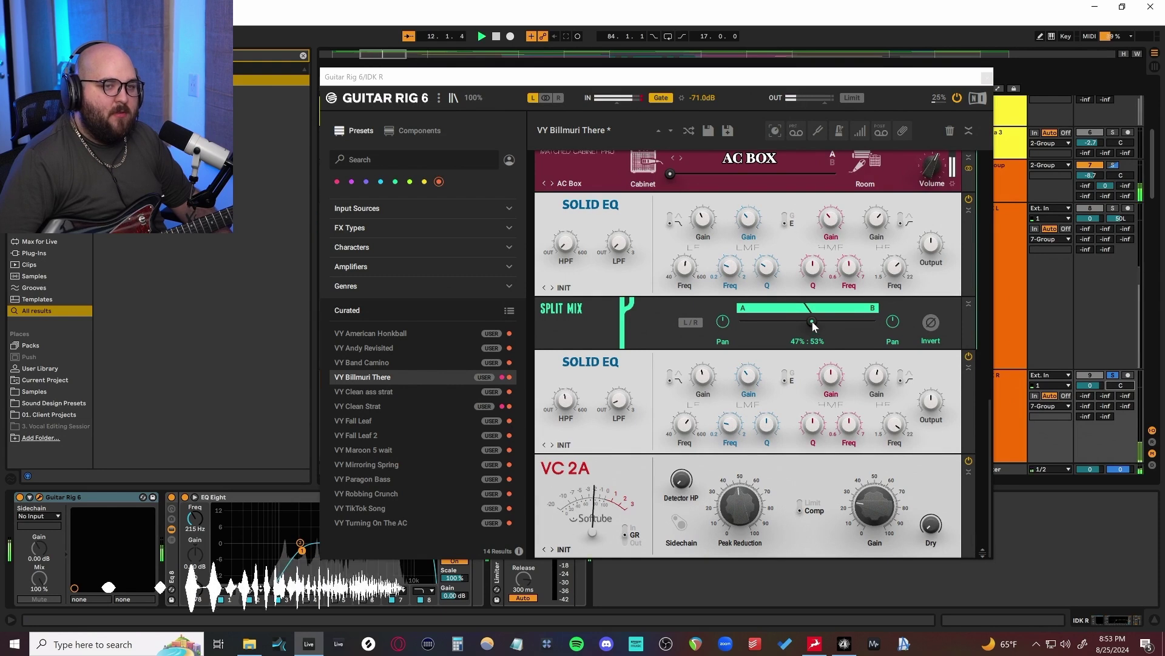
mouse_move(801, 322)
left_mouse_down()
mouse_move(875, 322)
mouse_move(742, 322)
mouse_move(875, 322)
mouse_move(811, 321)
left_mouse_up()
key("space")
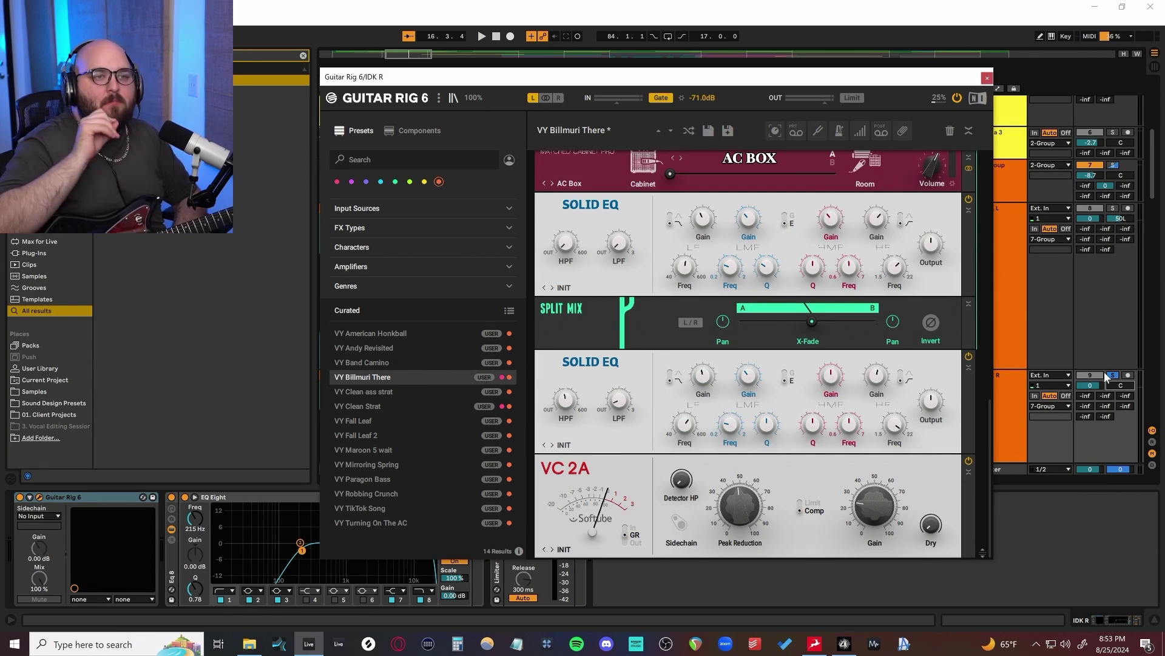
Step: Close the Guitar Rig 6 window and review the yellow, orange and green guitar layers around the intro full section
key("ctrl+alt+p")
key("z")
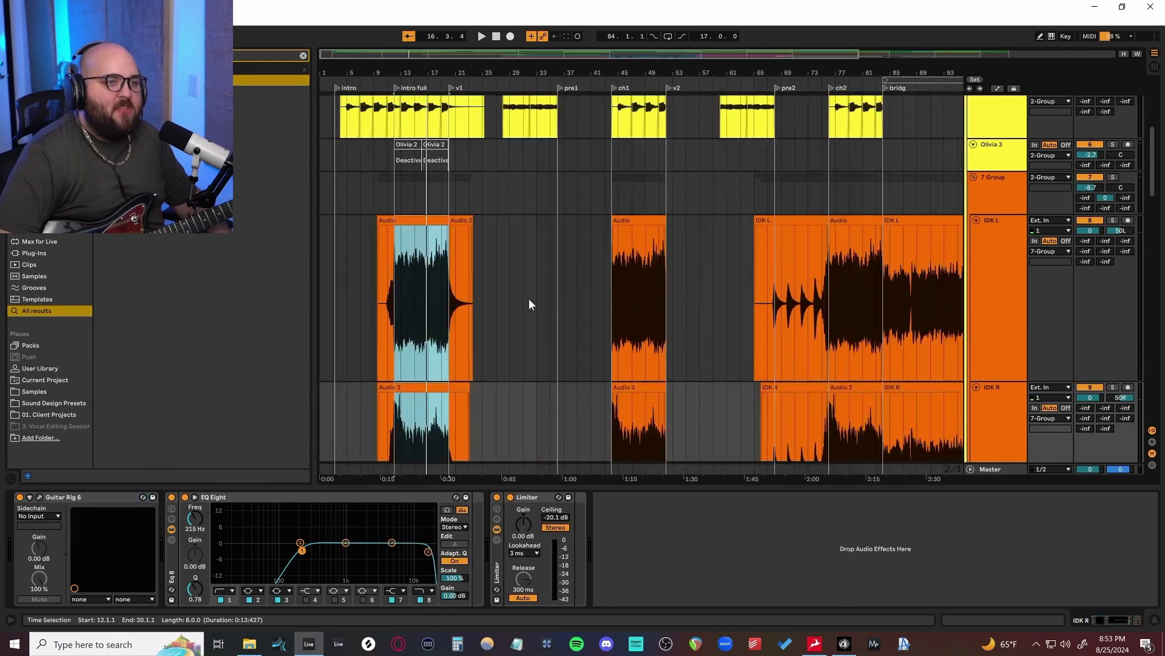
scroll(516, 286, "up", 10)
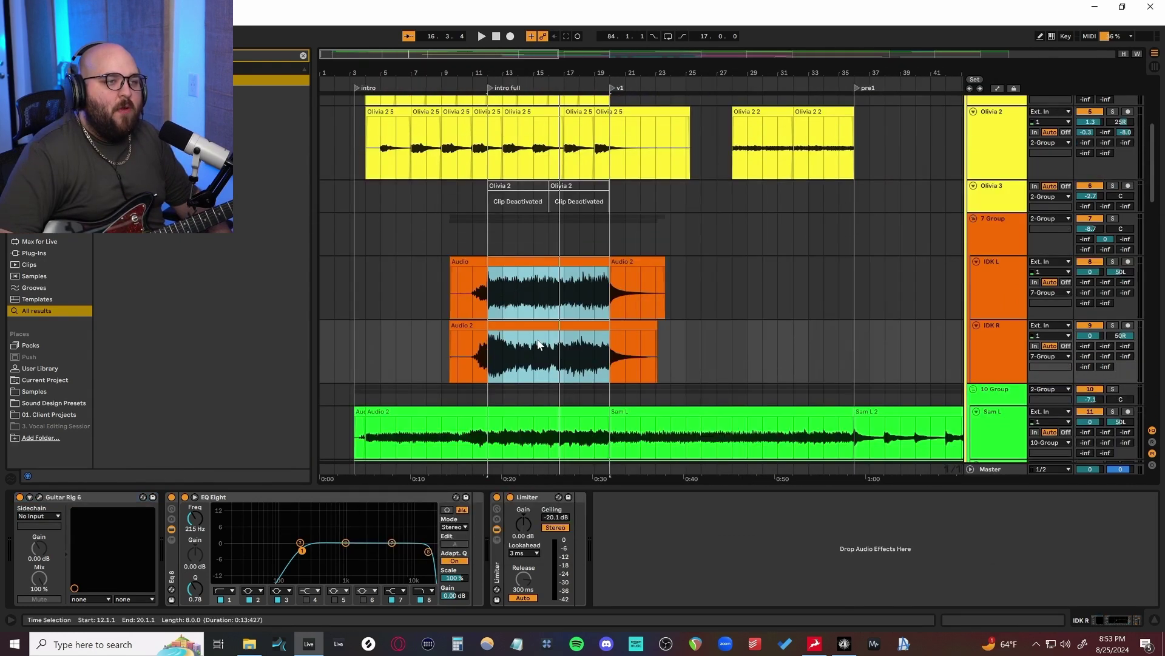
scroll(538, 341, "up", 3)
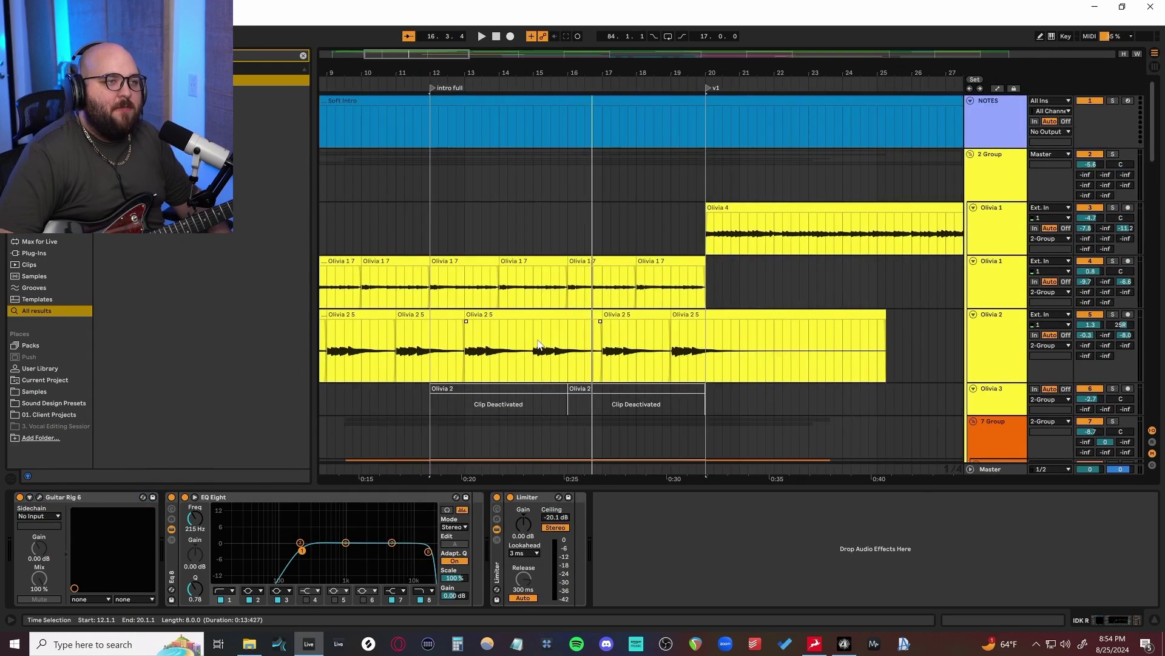
scroll(538, 344, "down", 10)
scroll(538, 345, "up", 3)
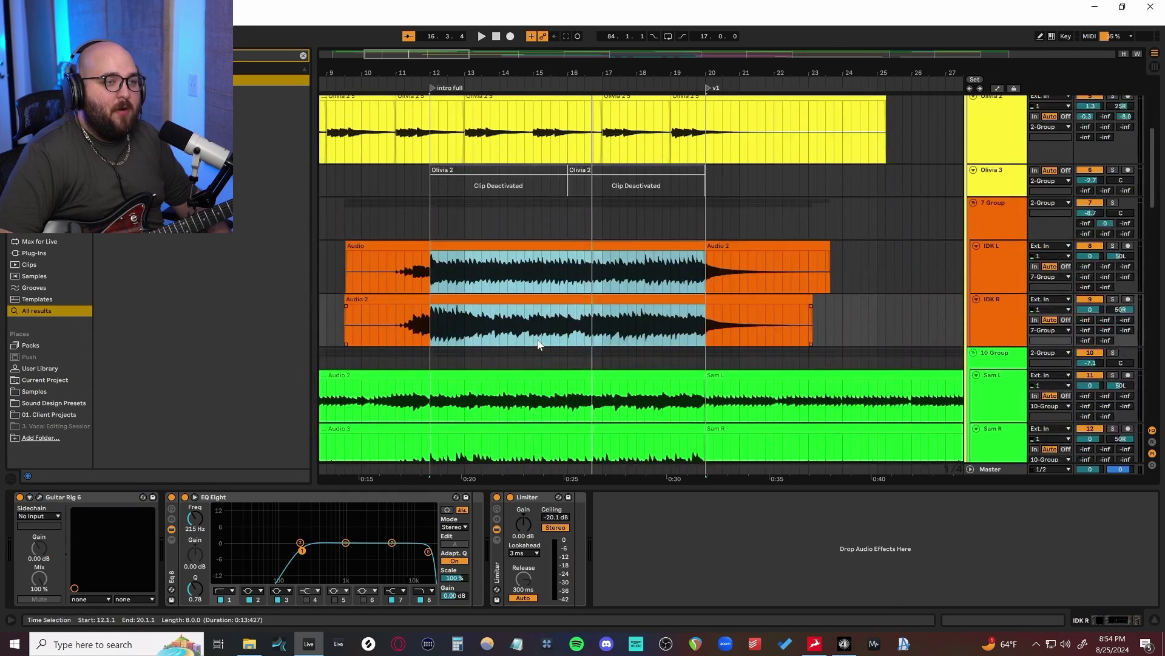
Step: Place the insert marker at bar 45 in the ch1 section and mute the orange 7 Group
key("x")
left_click(617, 323)
scroll(617, 328, "up", 3)
scroll(618, 327, "up", 5)
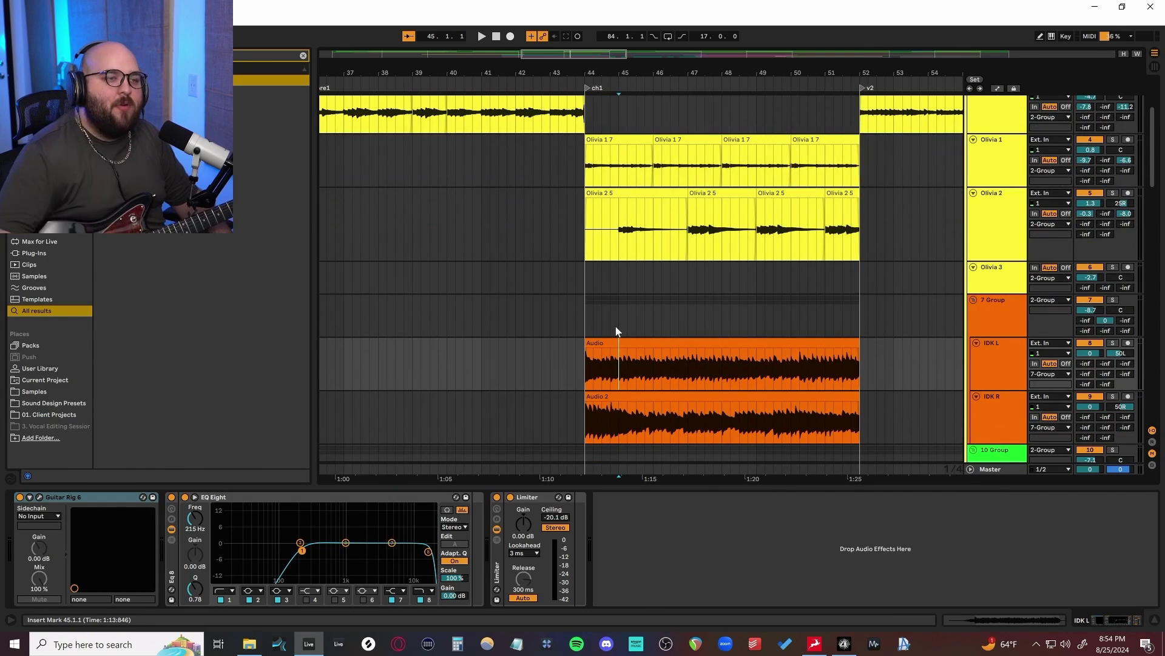
scroll(615, 331, "up", 3)
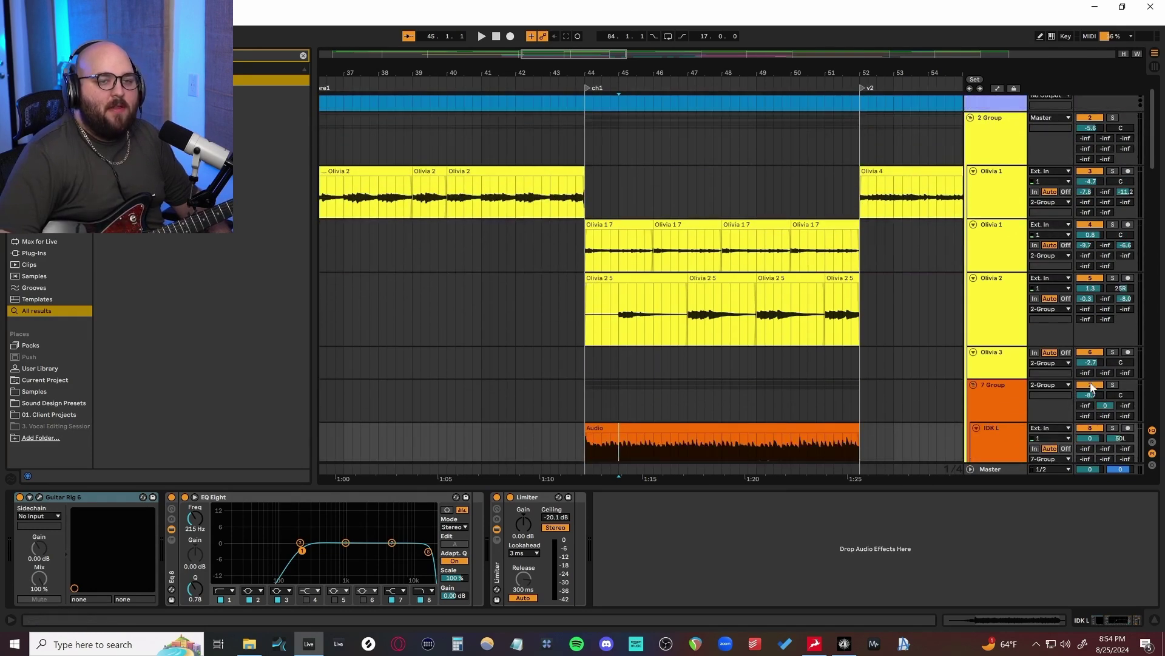
scroll(599, 393, "up", 2)
scroll(570, 349, "down", 4)
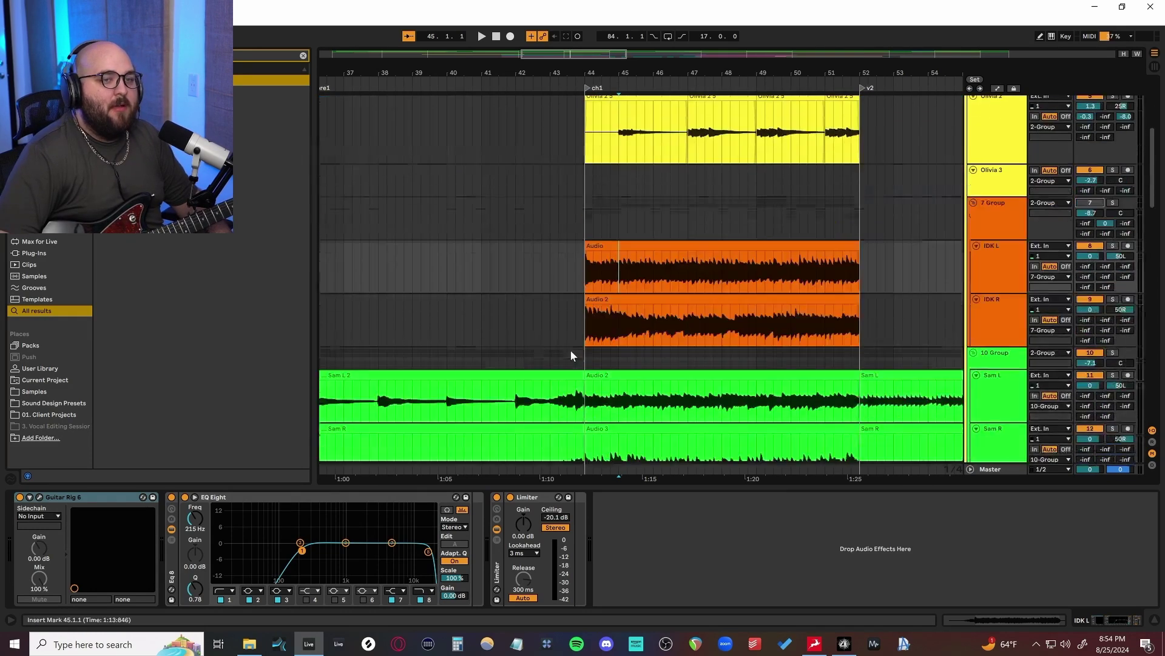
Step: Play from bar 41 into ch1 with 7 Group folded, toggling its mute to compare, and leave the group active
scroll(570, 354, "up", 1)
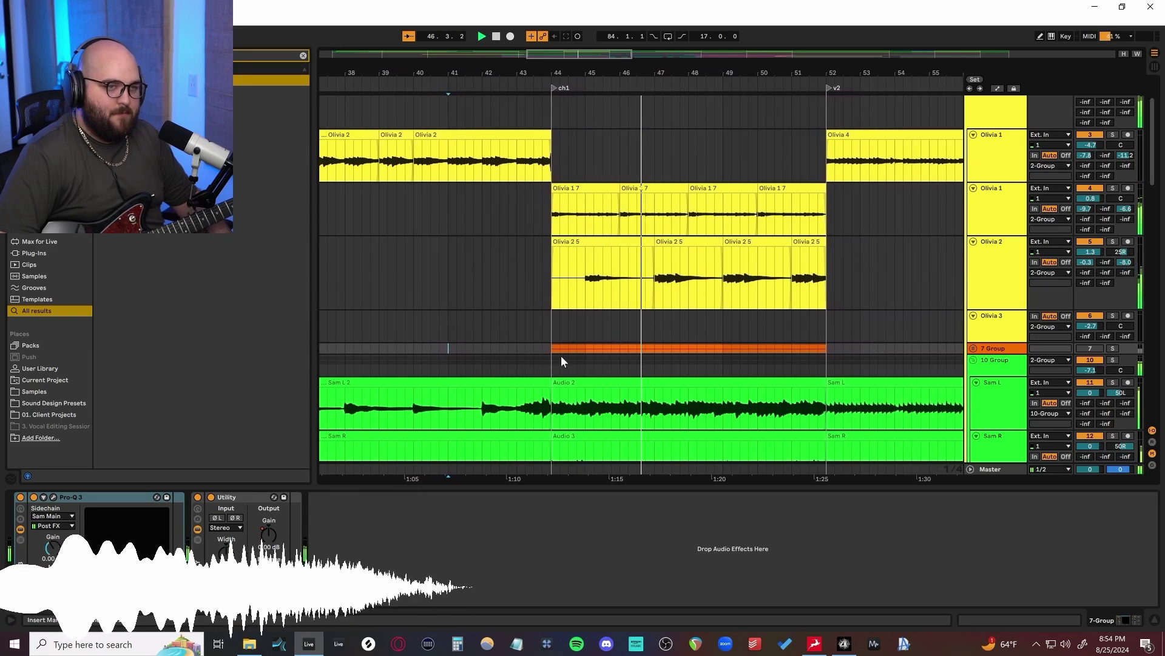
scroll(406, 371, "left", 3)
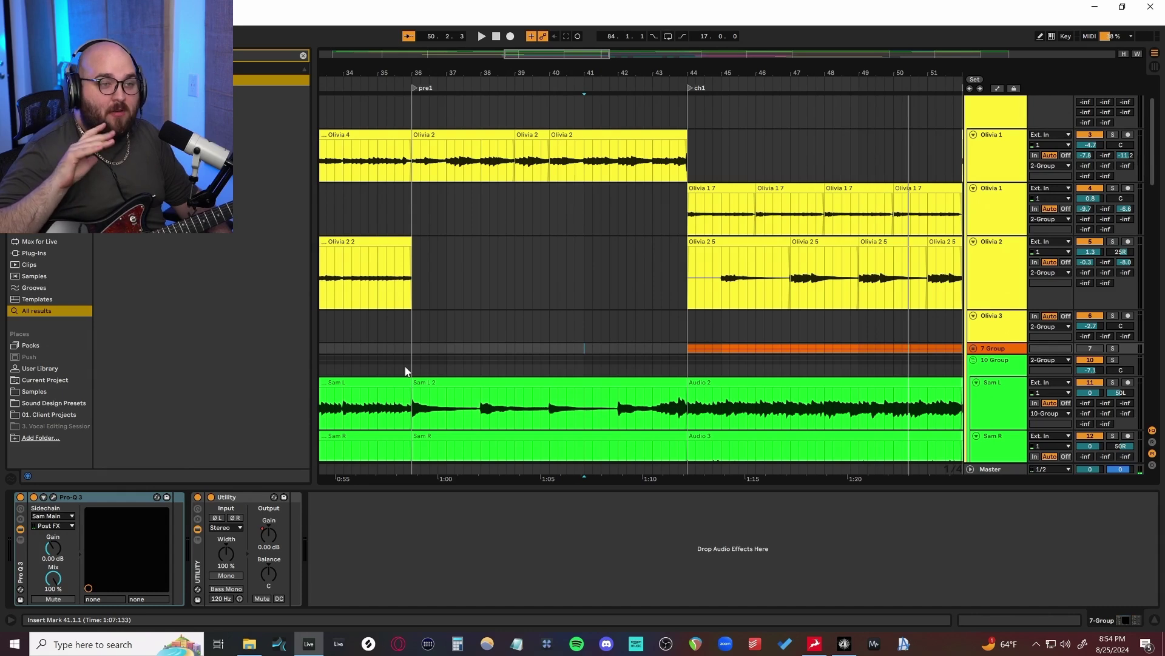
key("space")
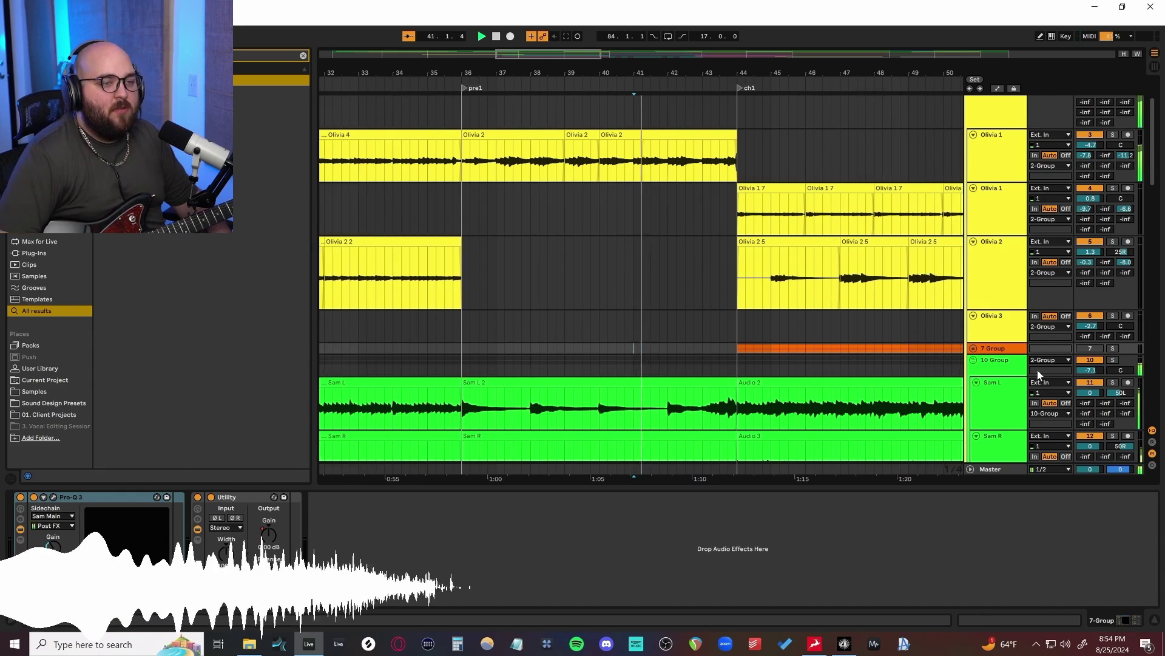
left_click(1091, 348)
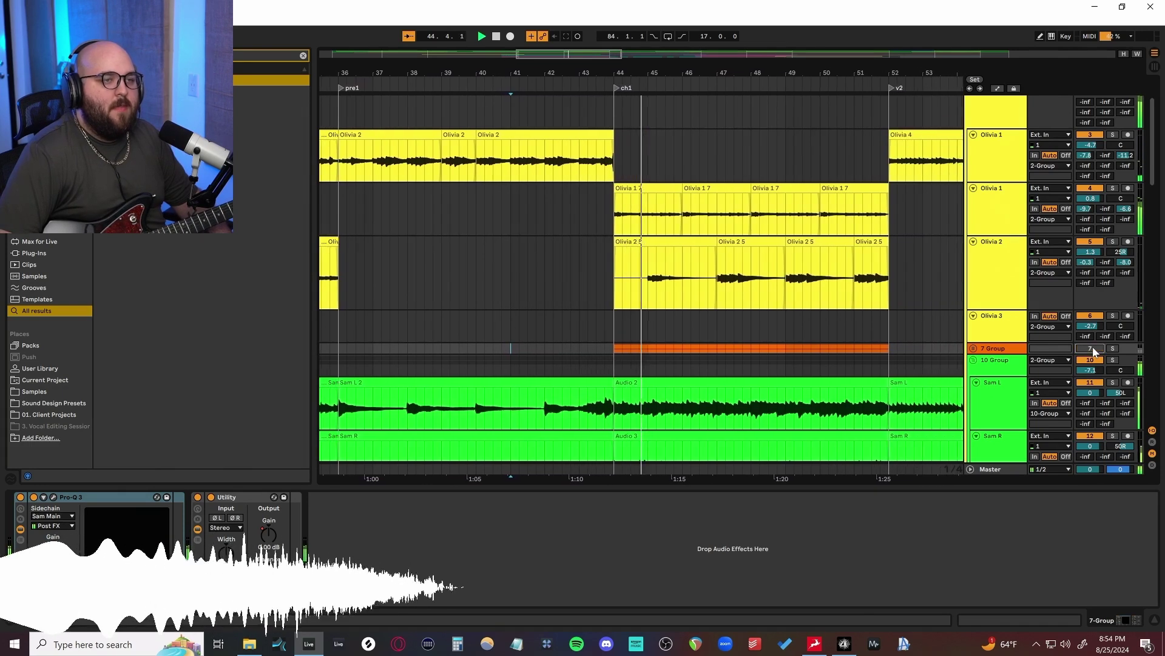
left_click(1091, 348)
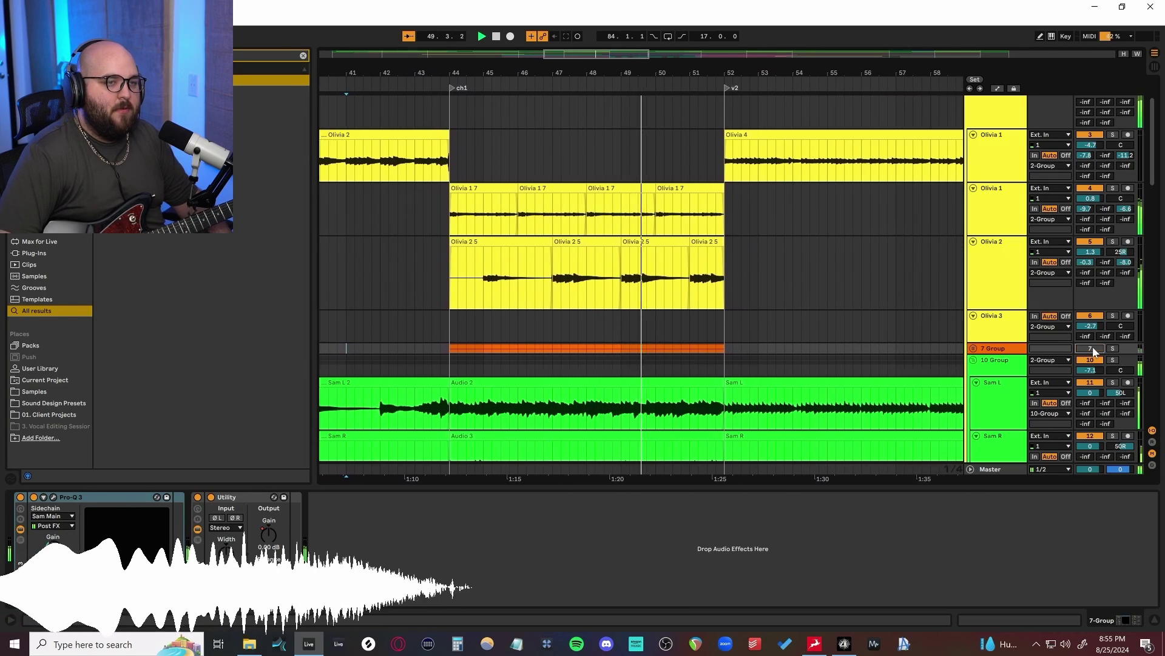
left_click(1091, 348)
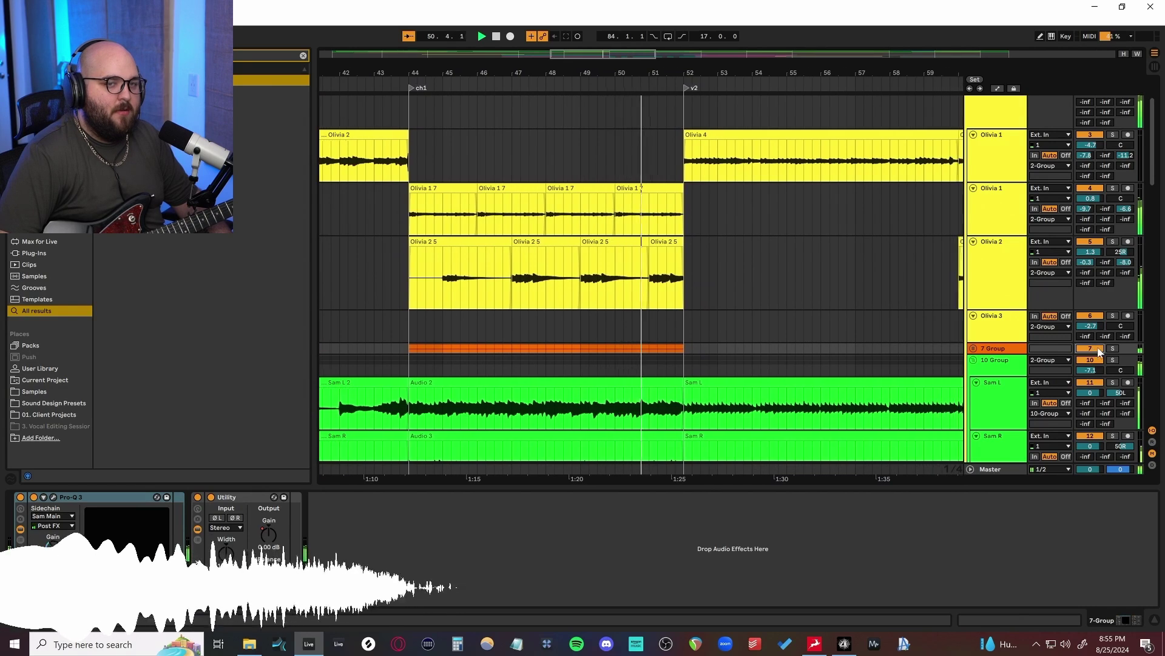
Step: Unfold 7 Group and play ch1 from bar 44, soloing the group and then unsoloing it
left_click(974, 348)
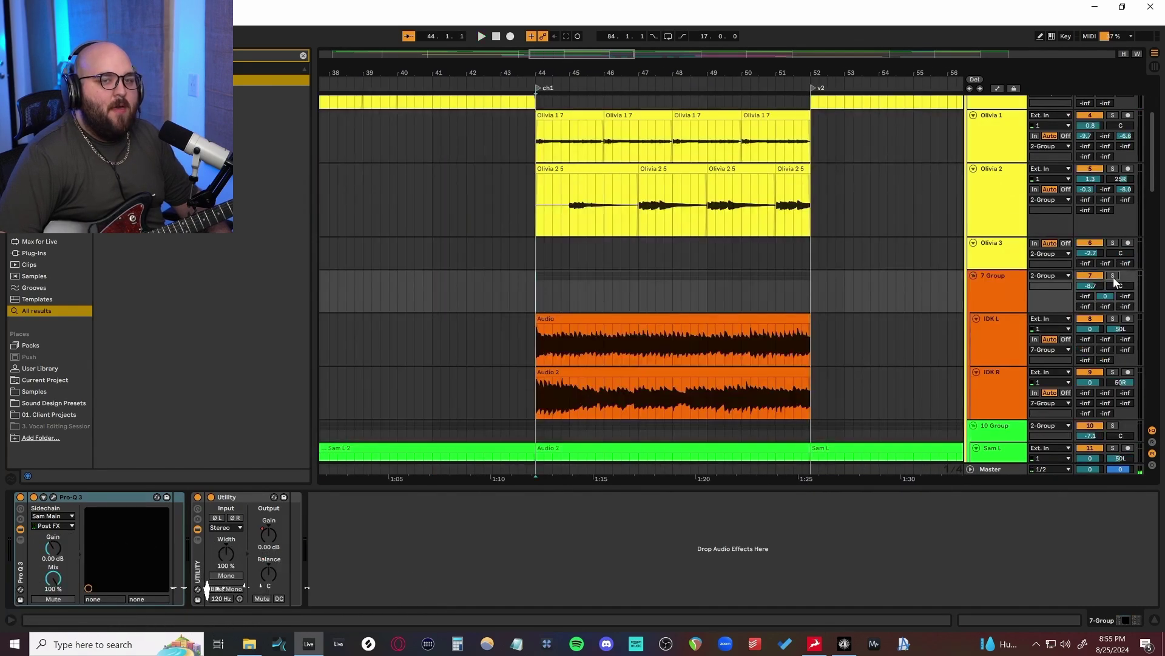
key("space")
left_click(1114, 276)
left_click(1113, 276)
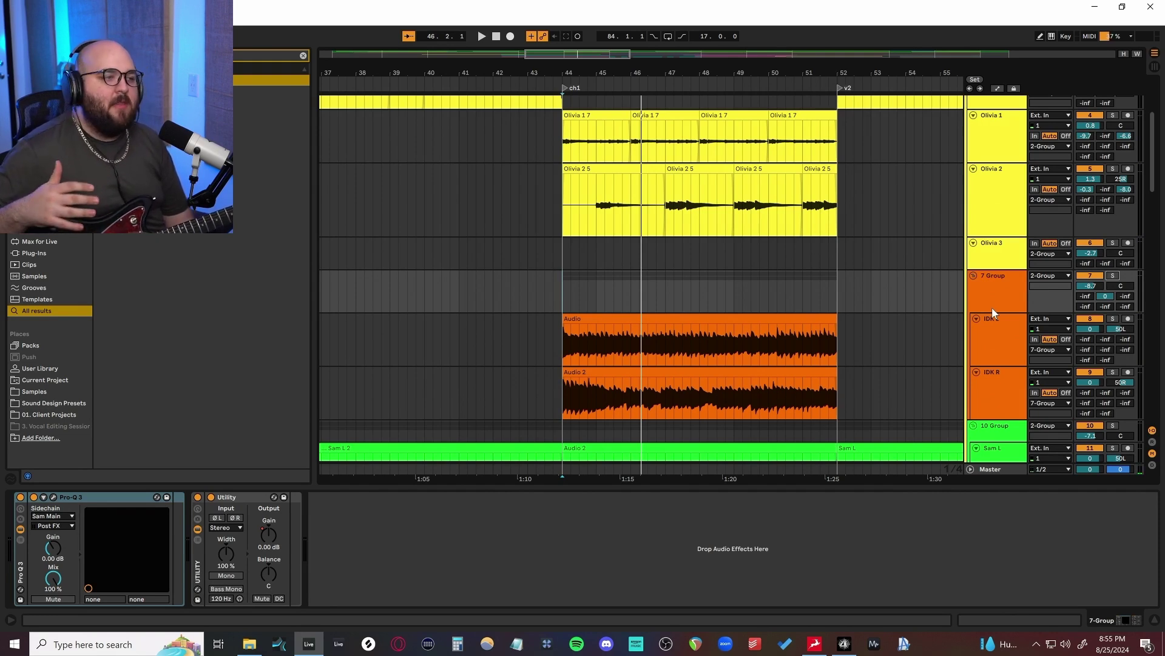
Step: Select the orange IDK and green Sam guitar clips across ch1 from bar 44 to 52
scroll(992, 307, "down", 3)
left_click_drag(563, 212, 840, 404)
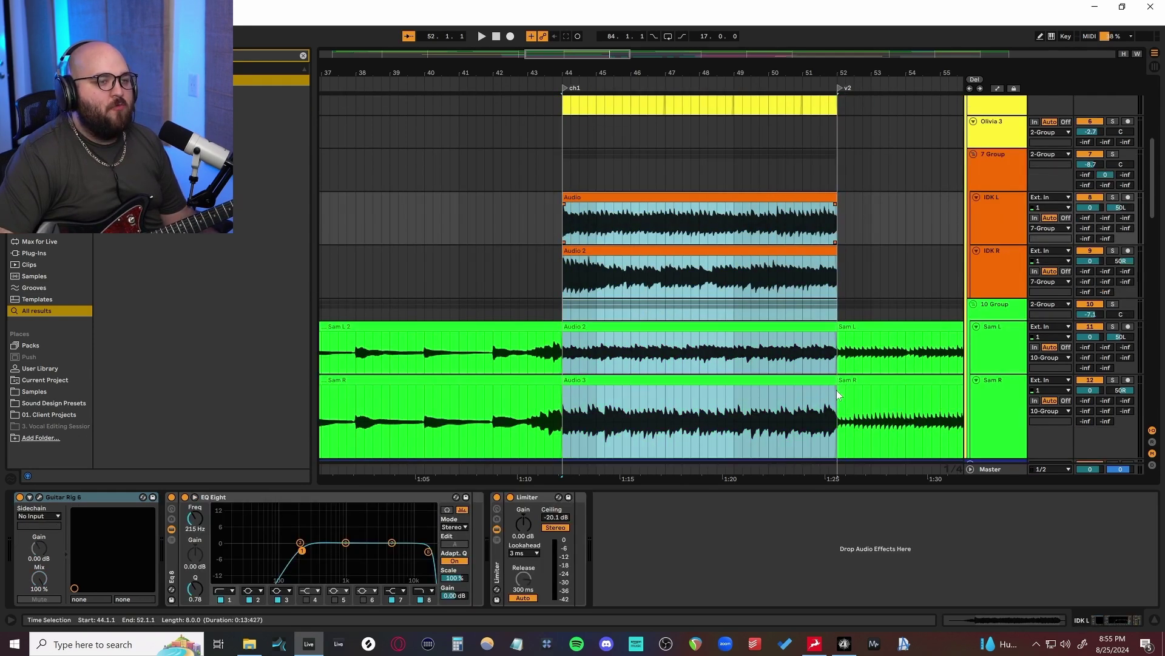
scroll(554, 283, "down", 3)
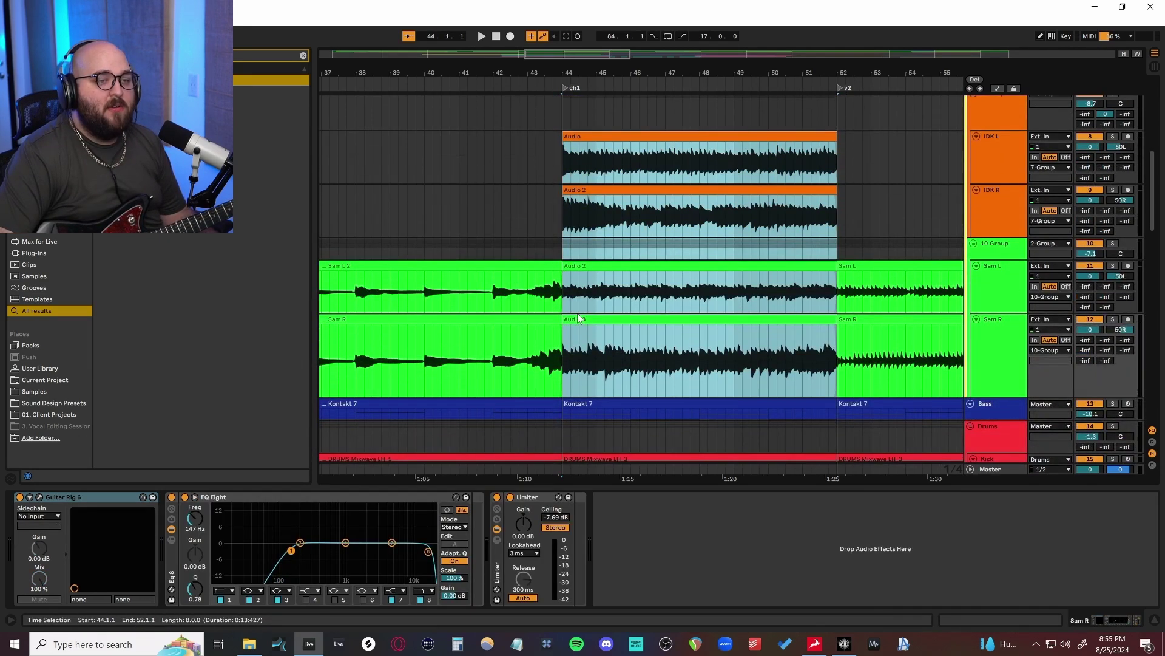
Step: Examine the EQ Eight and Limiter on the Olivia 2 track and listen to the ch1 section
scroll(580, 314, "up", 2)
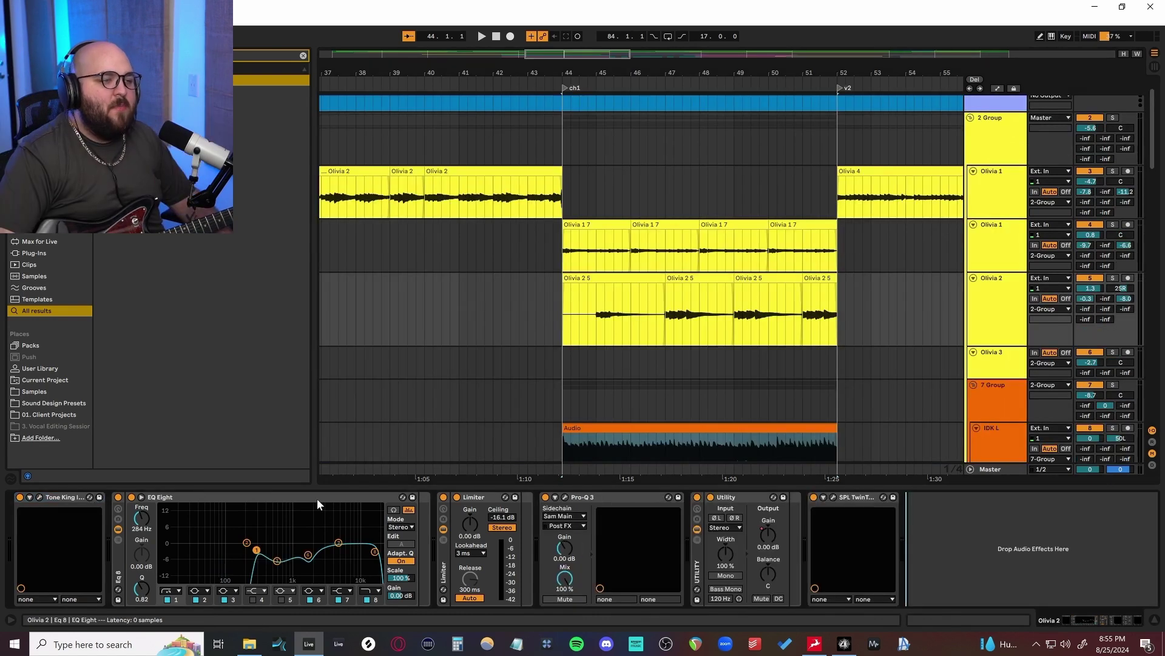
left_click(313, 497)
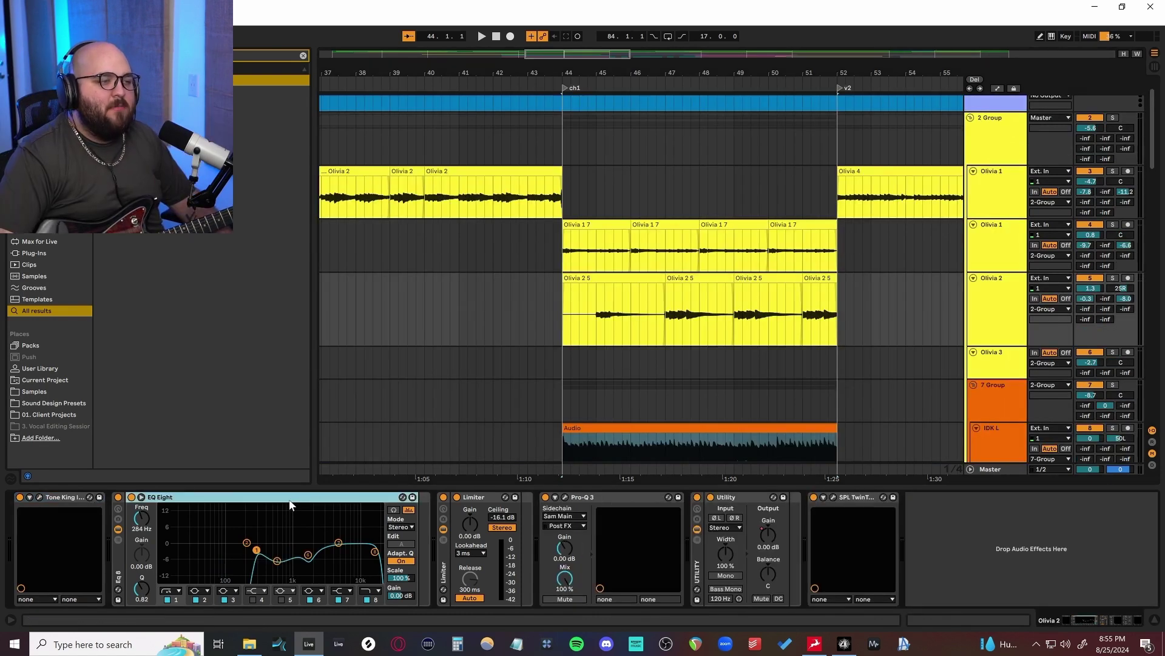
left_click(477, 498)
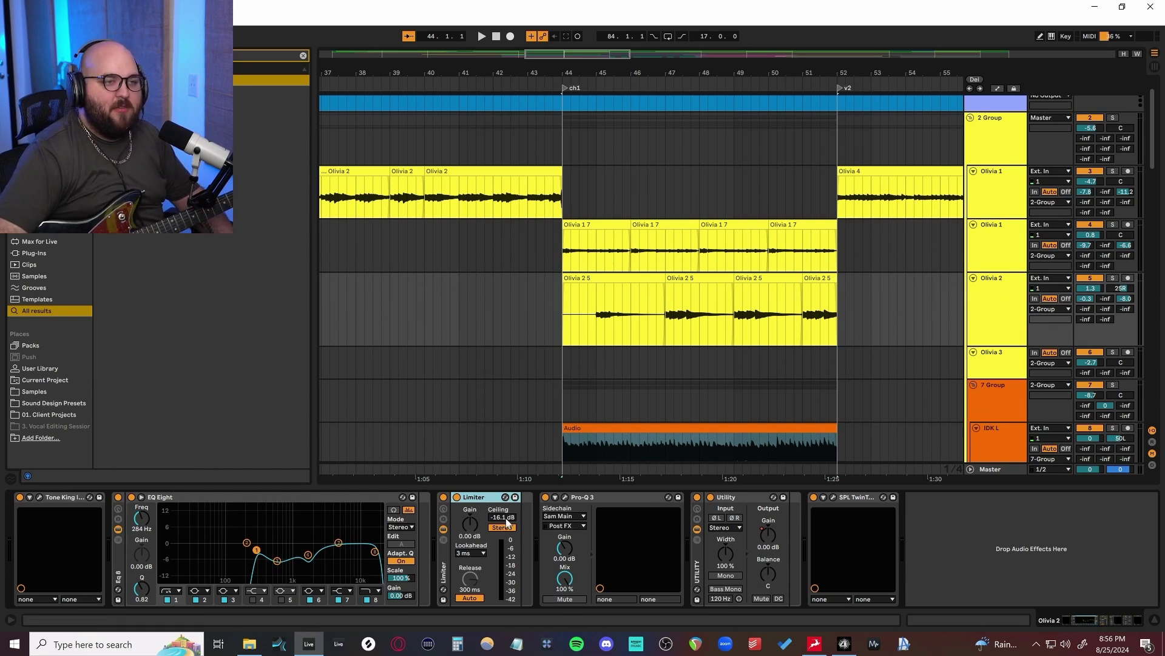
key("space")
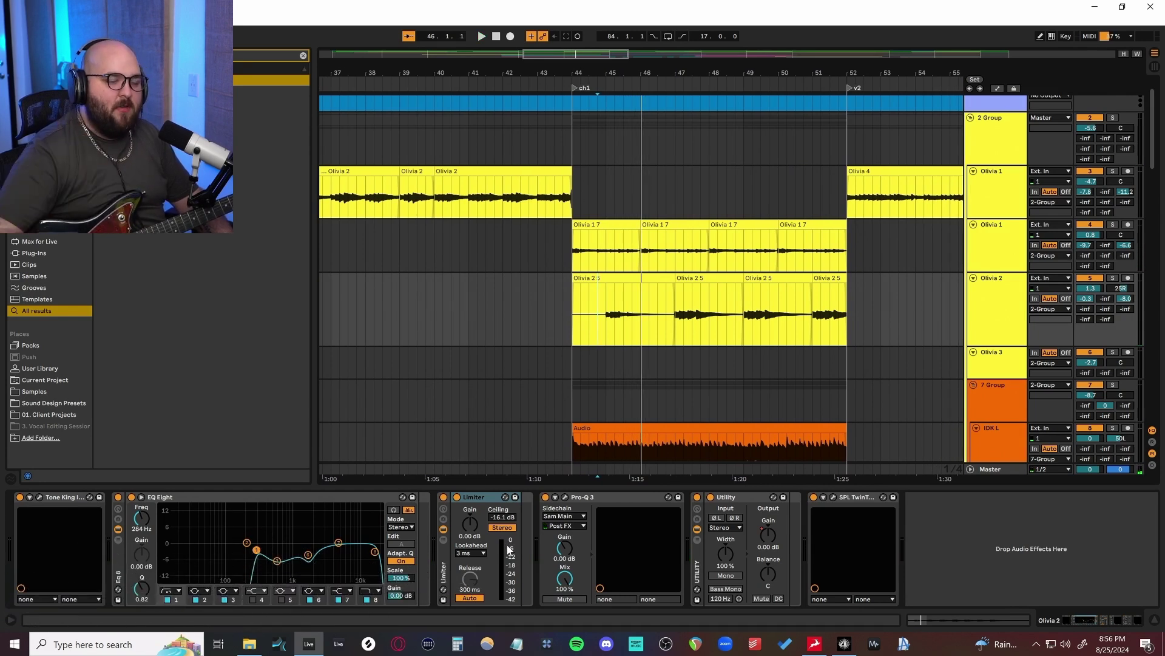
Step: Open Pro-Q 3 on the Olivia 2 track and play ch1 to watch its sidechained dynamic bands, then stop playback
left_click(613, 563)
left_click_drag(591, 146, 711, 155)
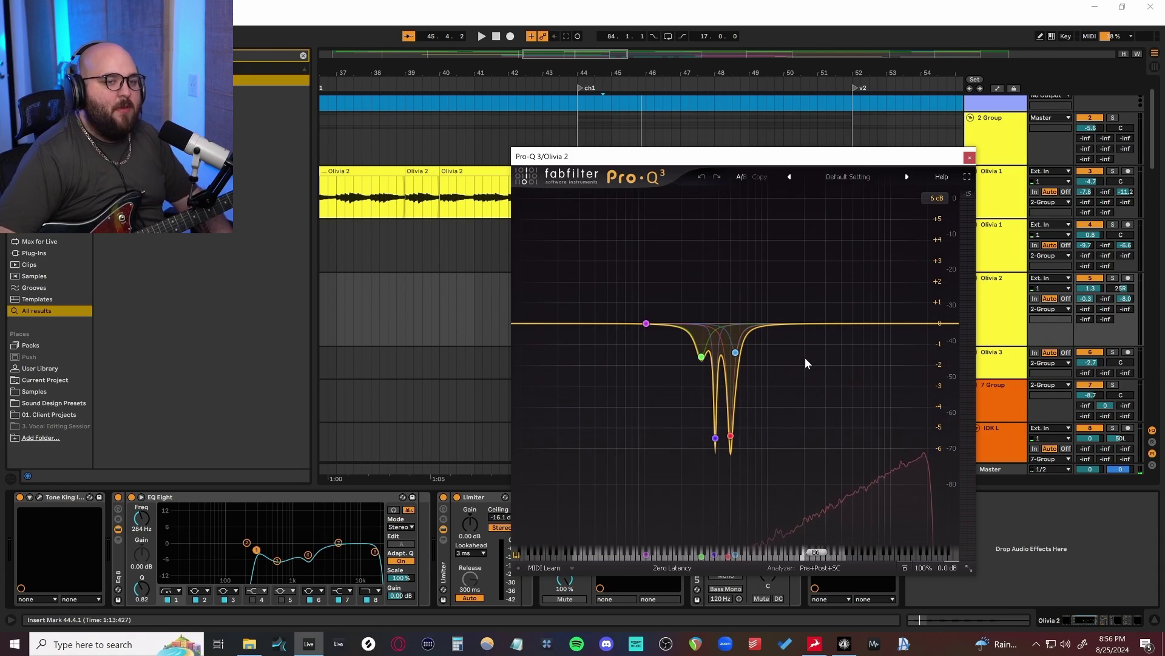
key("space")
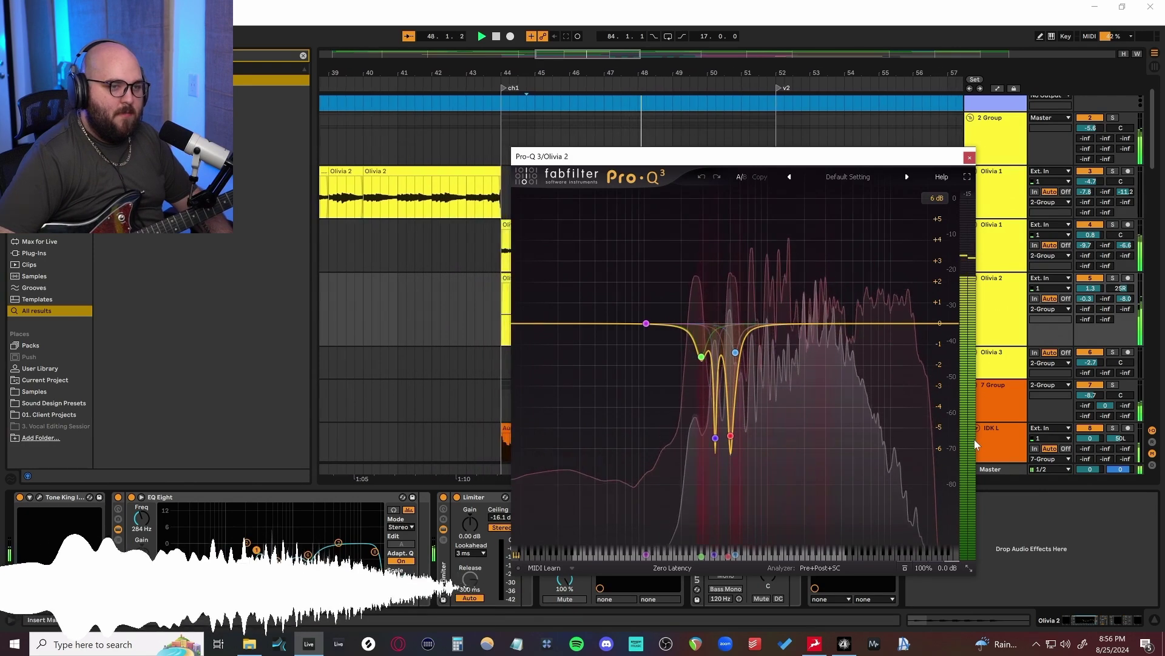
mouse_move(737, 472)
key("space")
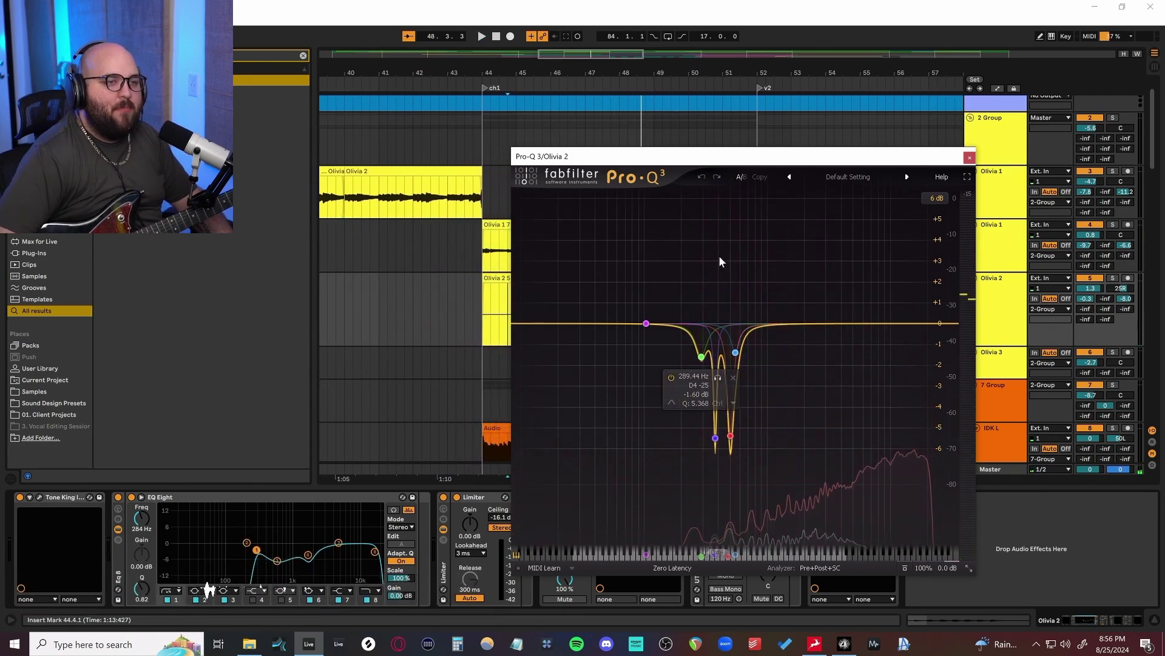
Step: Reposition the Pro-Q 3 window and replay ch1 to examine the deep, narrow dynamic cuts on Olivia 2
left_click_drag(465, 156, 528, 68)
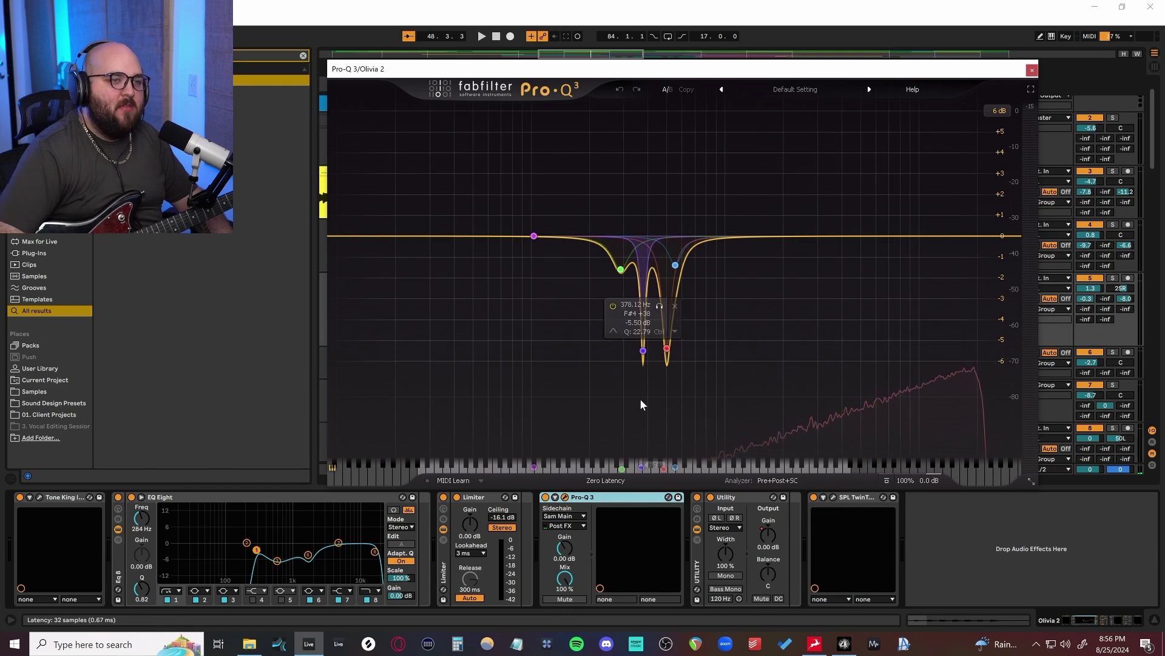
key("space")
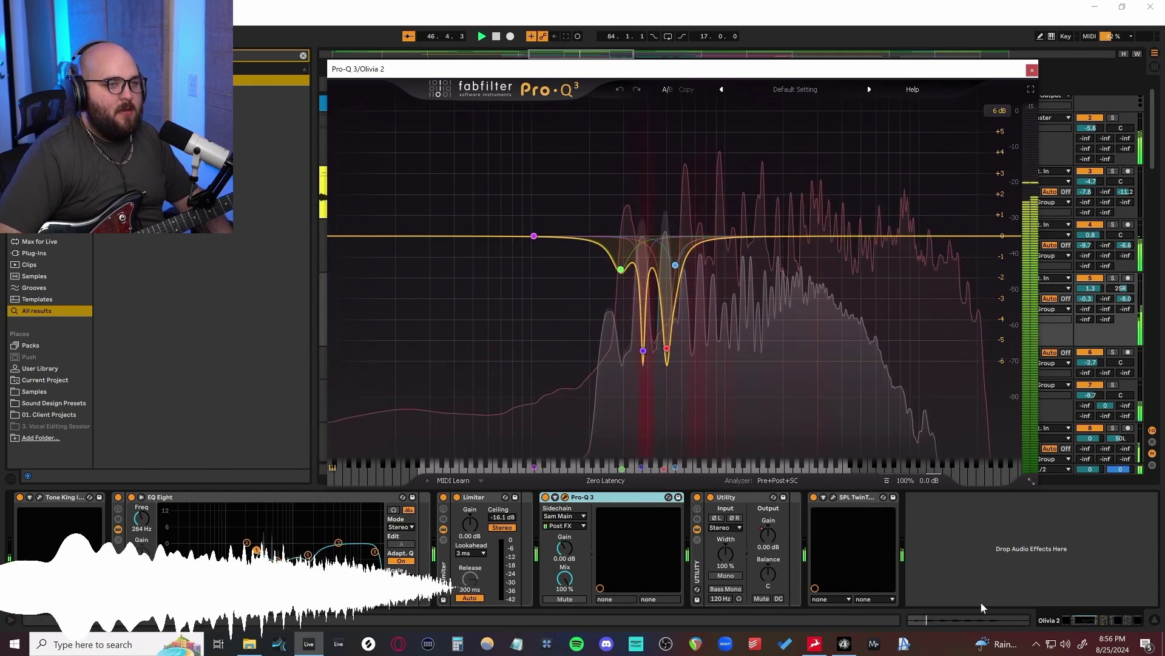
key("space")
mouse_move(644, 352)
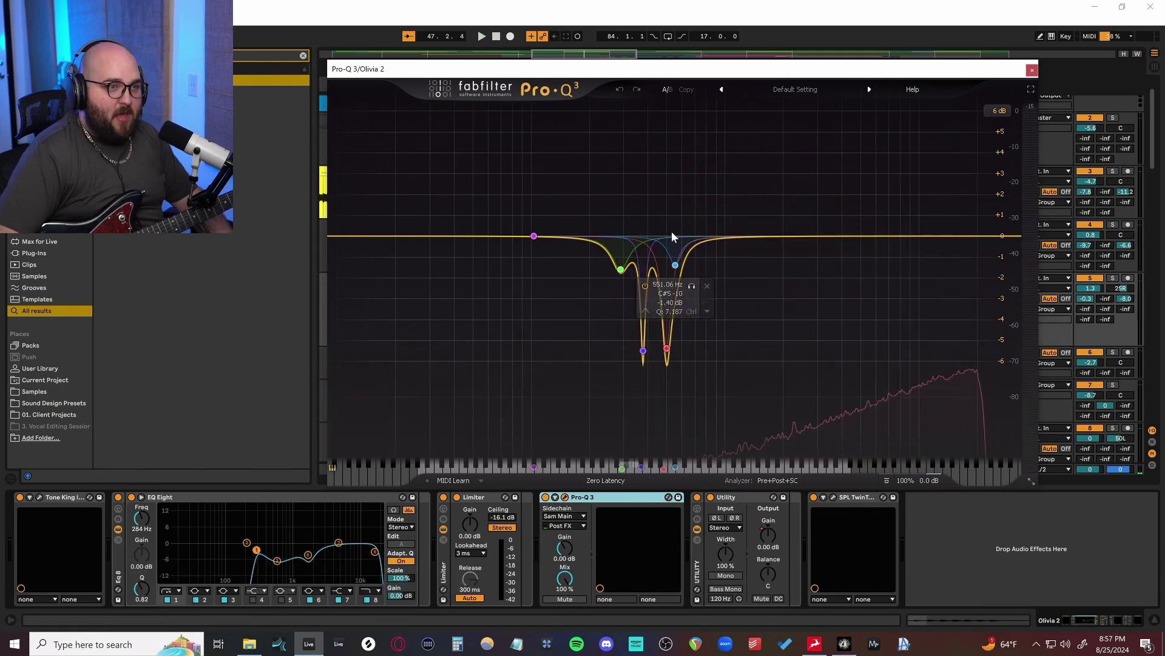
Step: Set the Pro-Q 3 display range on Olivia 2 to 12 dB
left_click(996, 111)
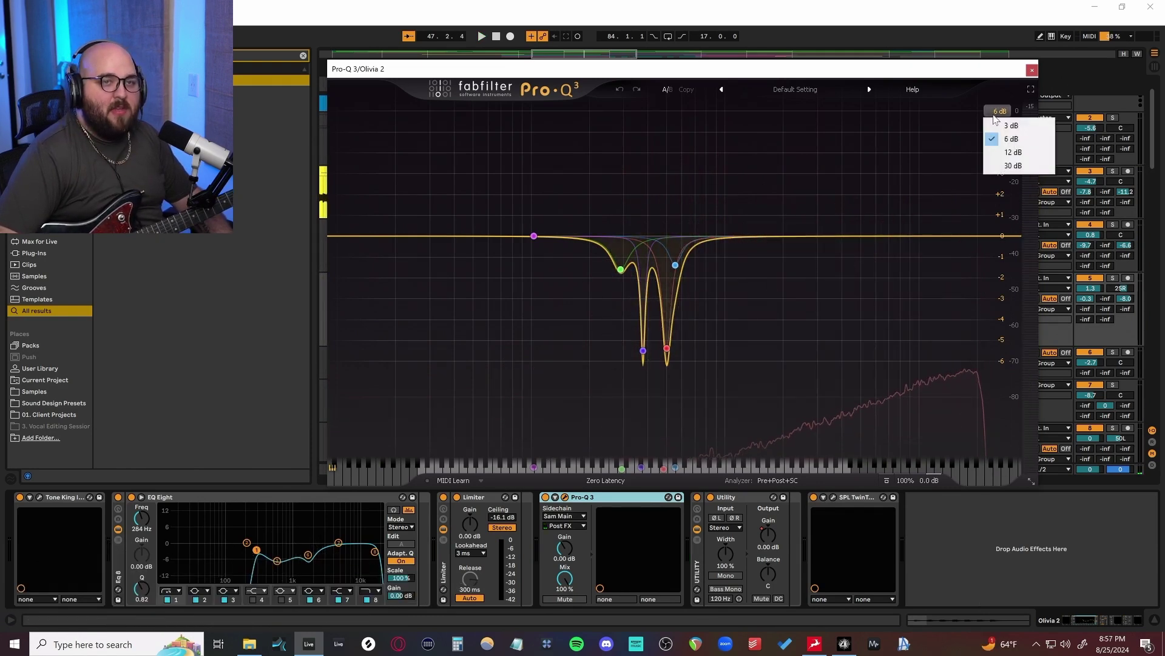
left_click(1013, 152)
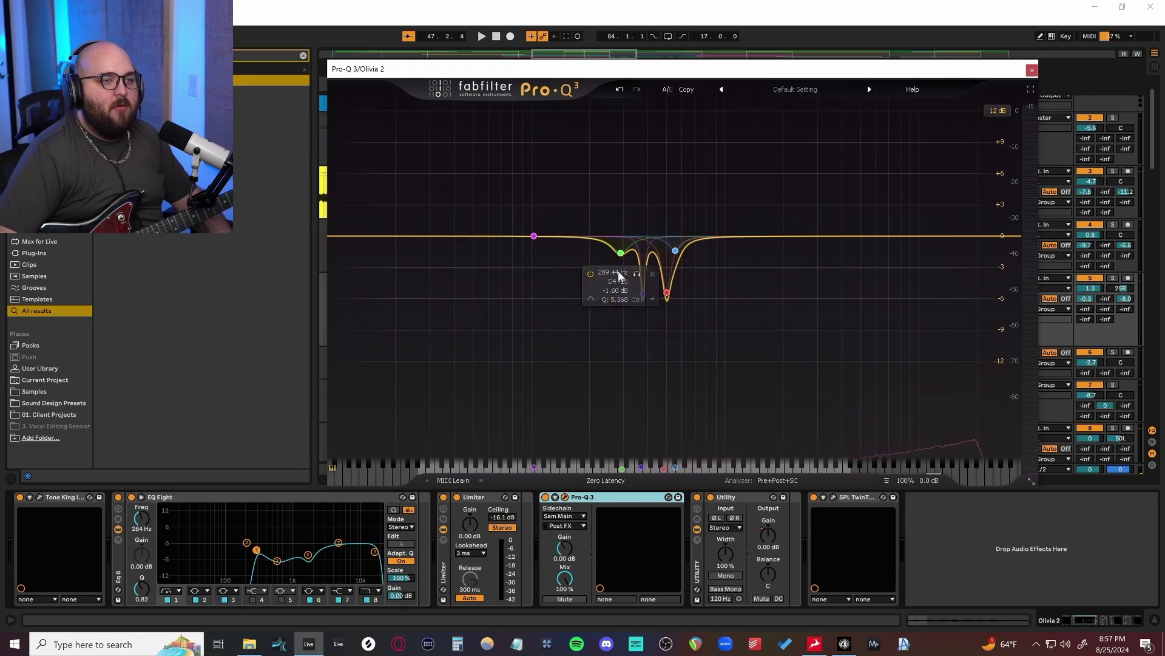
left_click(997, 110)
Step: Open the SPL TwinTube on Olivia 2 and place its window clear of the ch1 clips
left_click(834, 496)
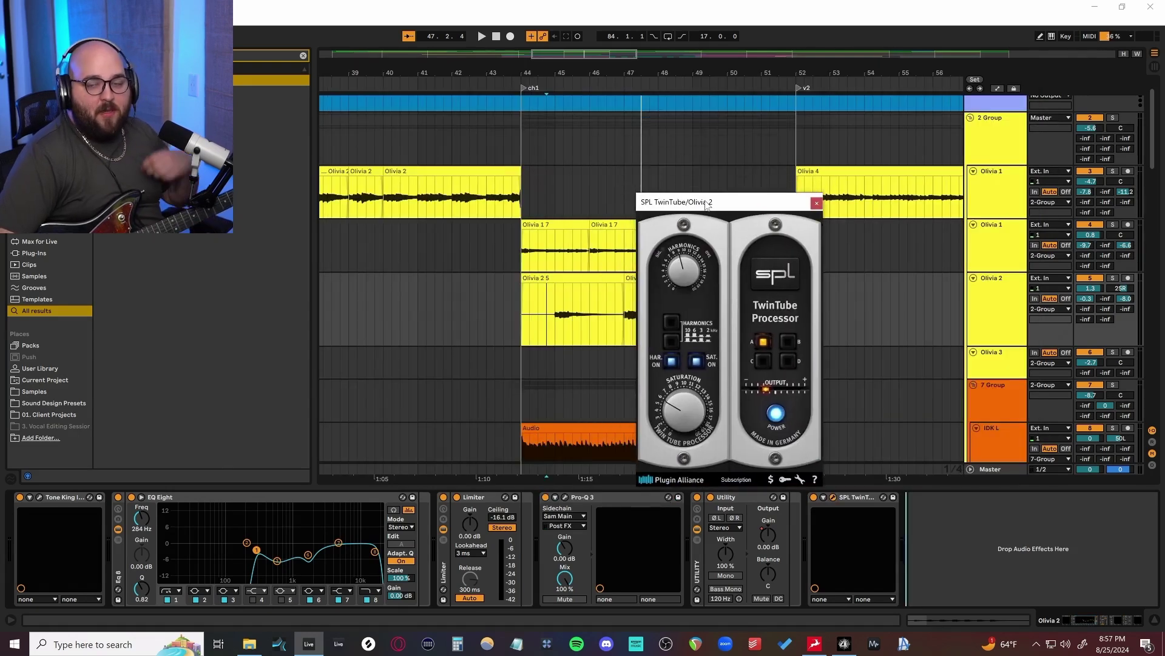
left_click_drag(706, 205, 685, 180)
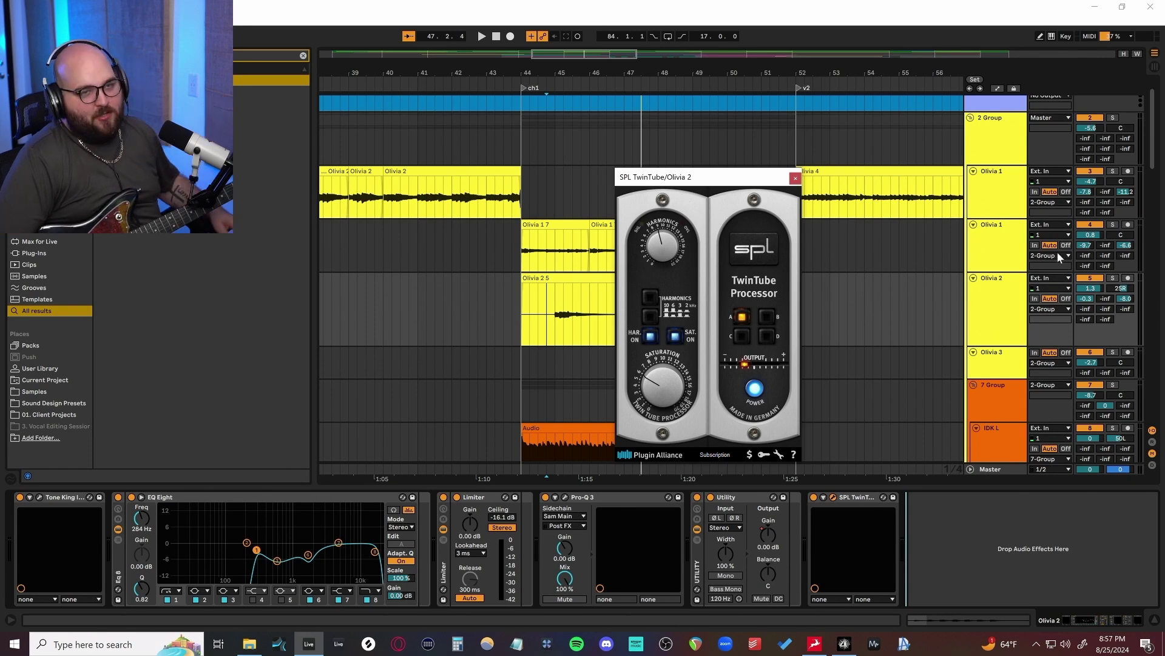
left_click_drag(676, 177, 944, 170)
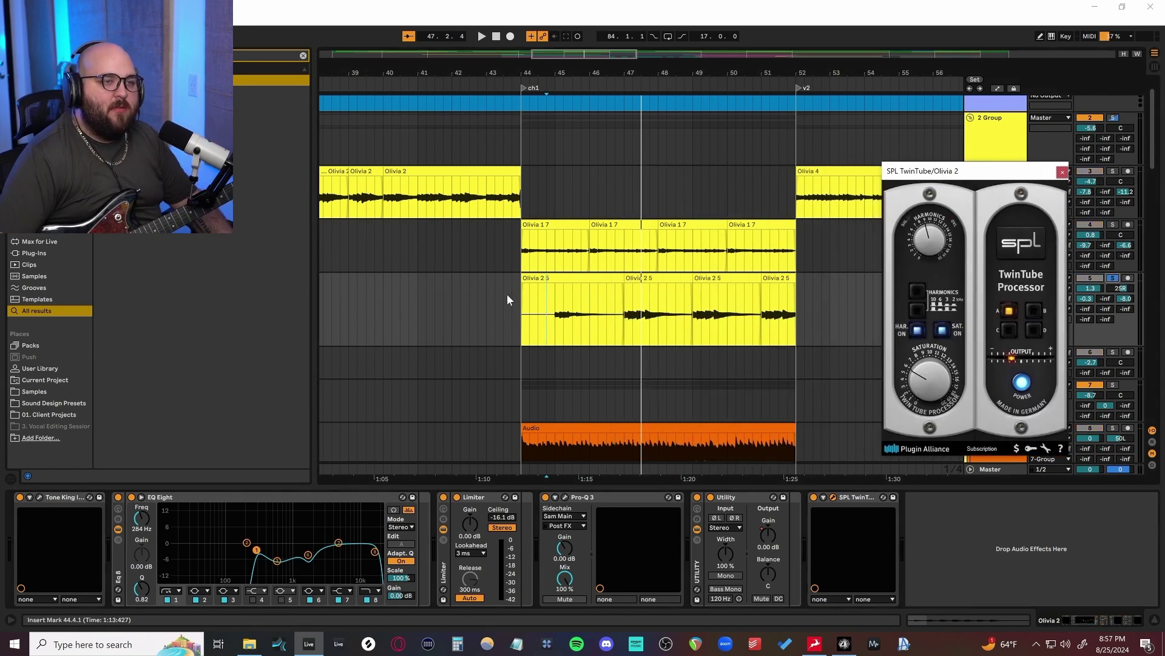
Step: Play the soloed Olivia 2 part from bar 45 while switching TwinTube's power off and on to compare, then close the plugin
left_click(555, 328)
left_click(1021, 383)
key("space")
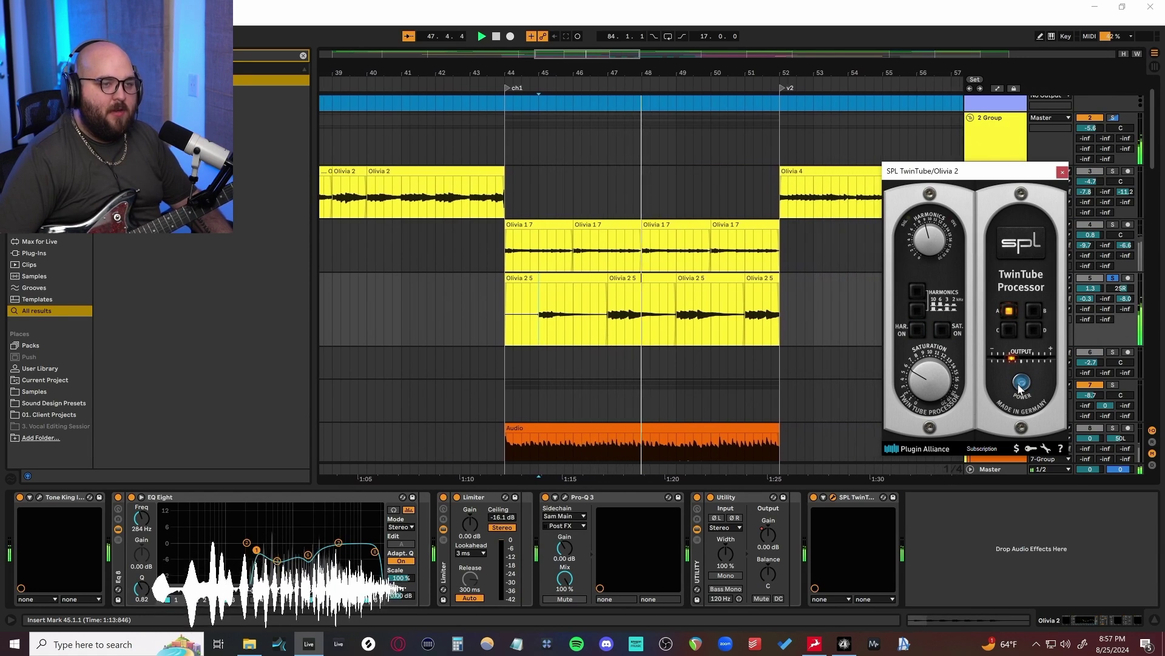
left_click(1021, 382)
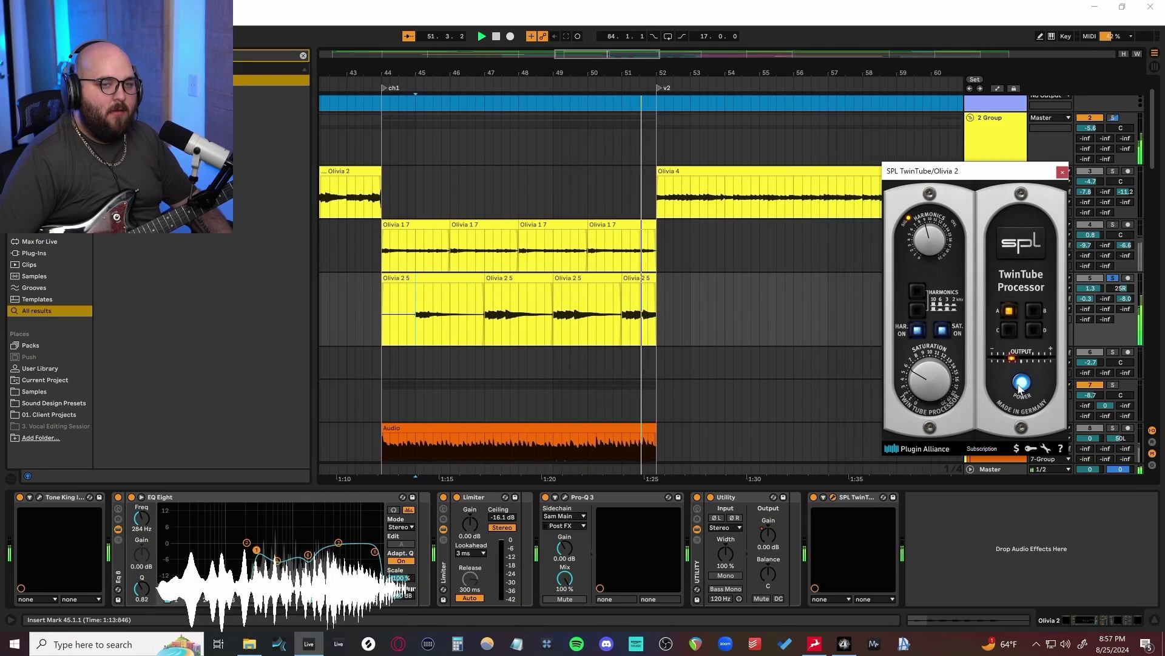
left_click(1021, 384)
key("space")
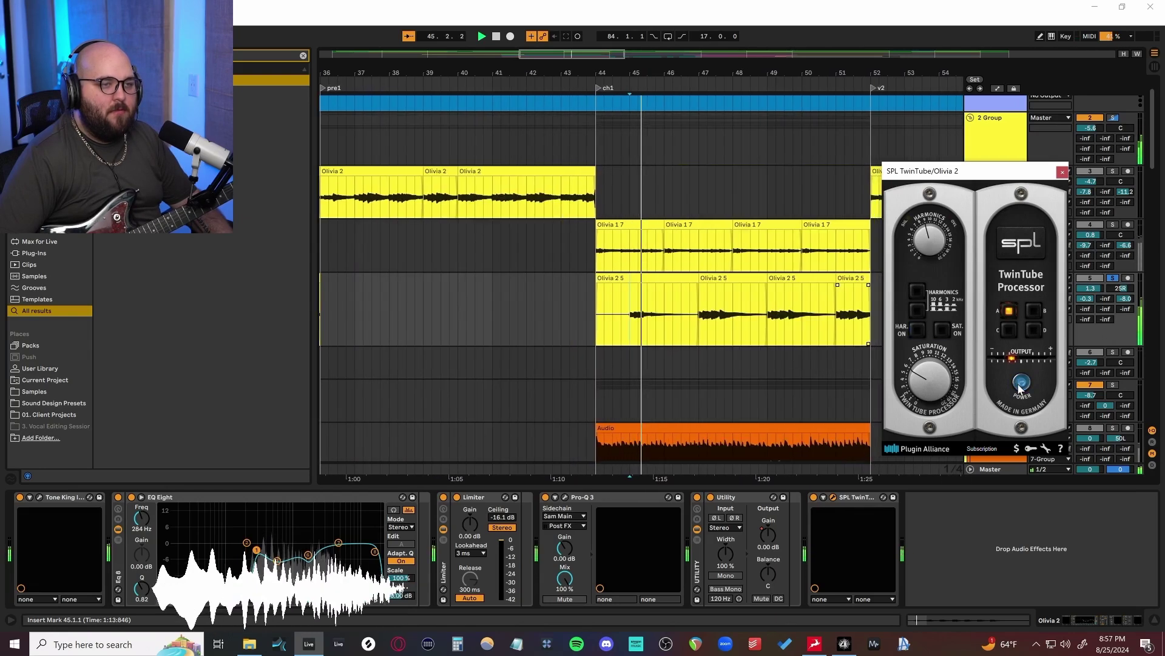
left_click(1021, 383)
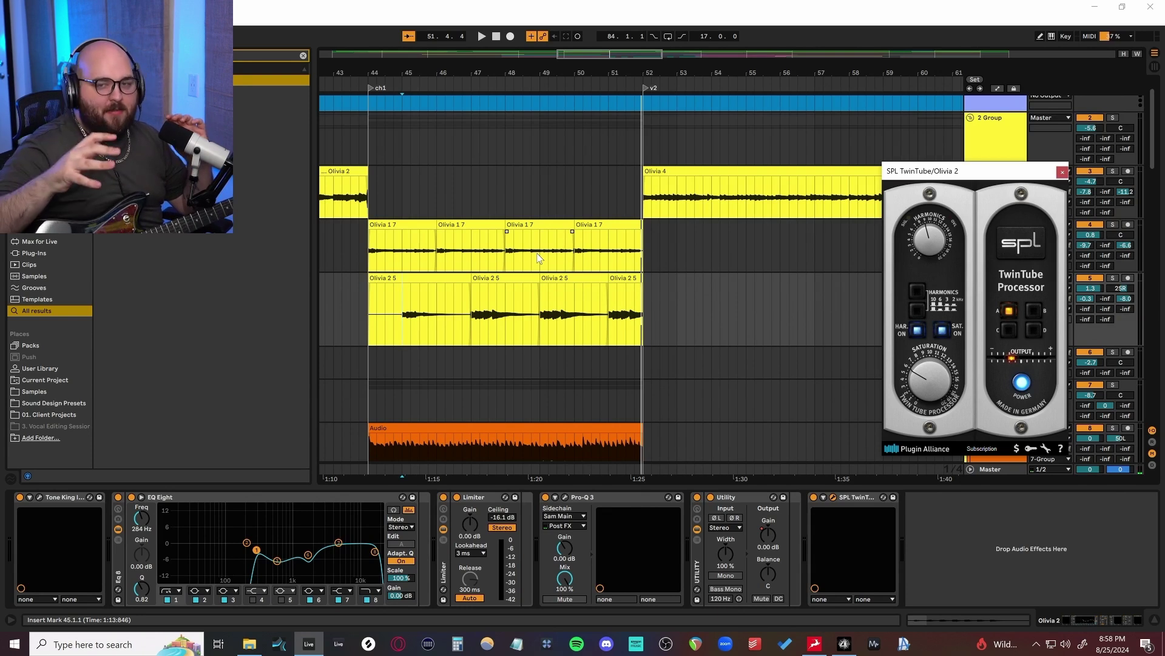
left_click(1062, 173)
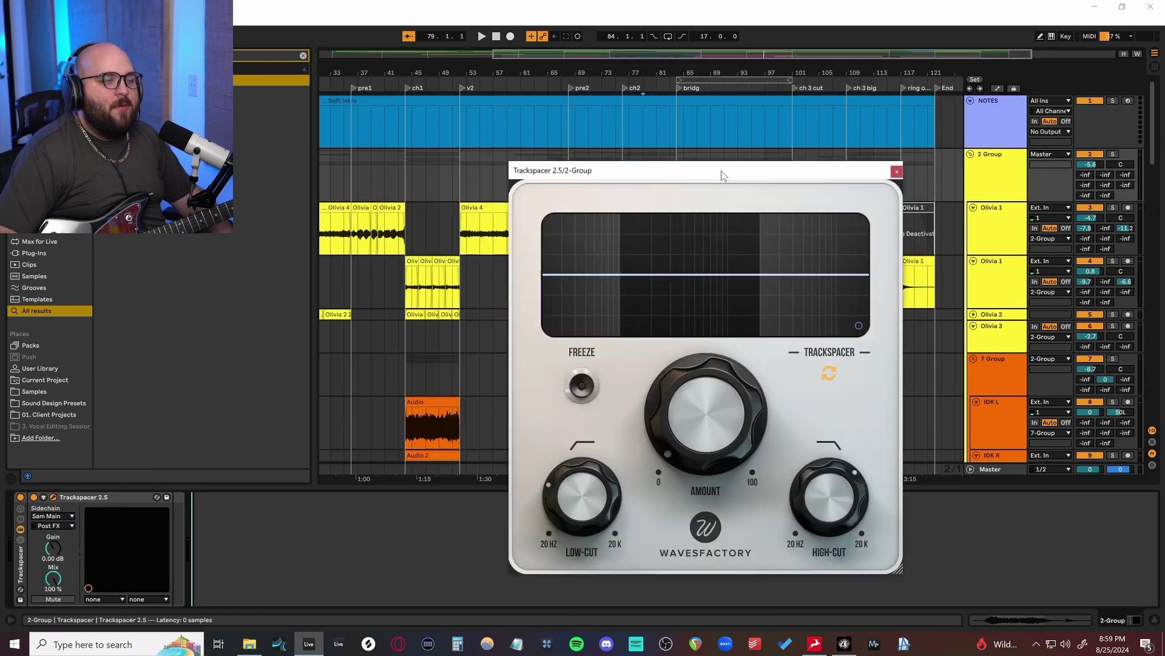
Step: Play ch2 from bar 79 to watch Trackspacer duck the 2 Group against Sam Main, then close the plugin
left_click_drag(721, 170, 807, 175)
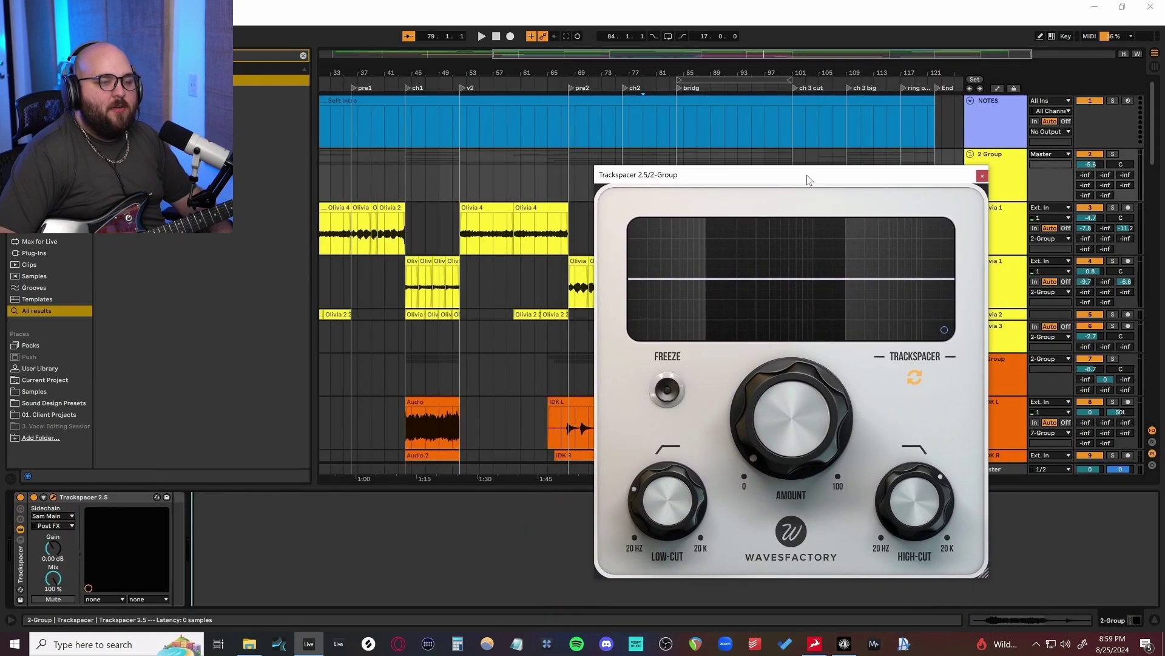
key("space")
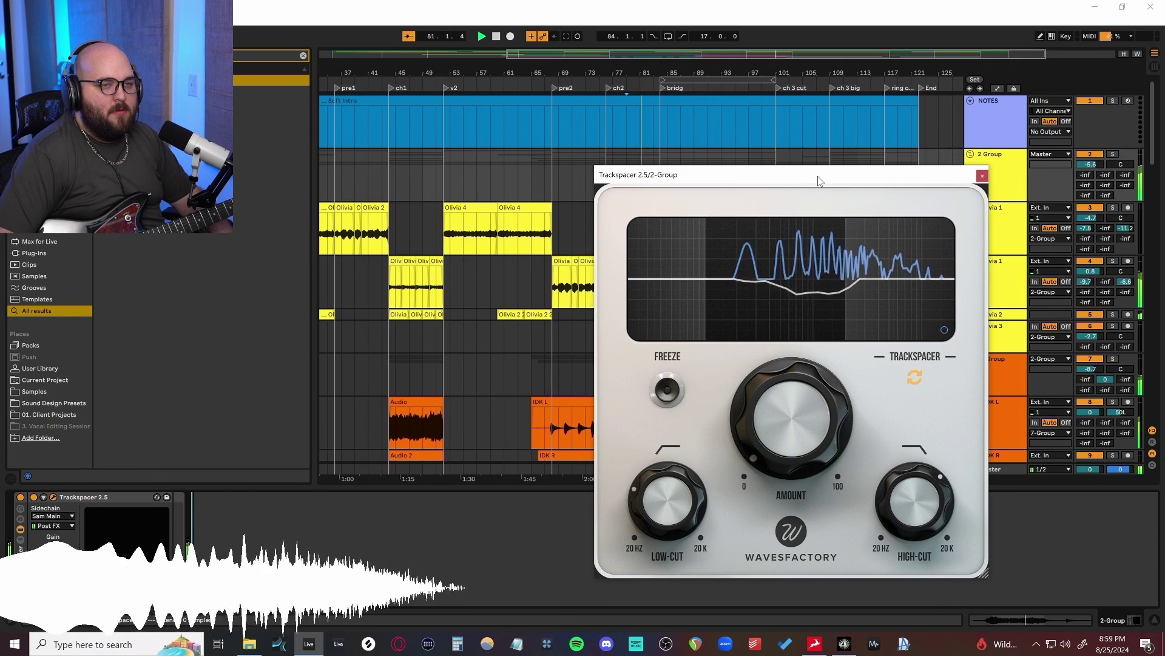
key("space")
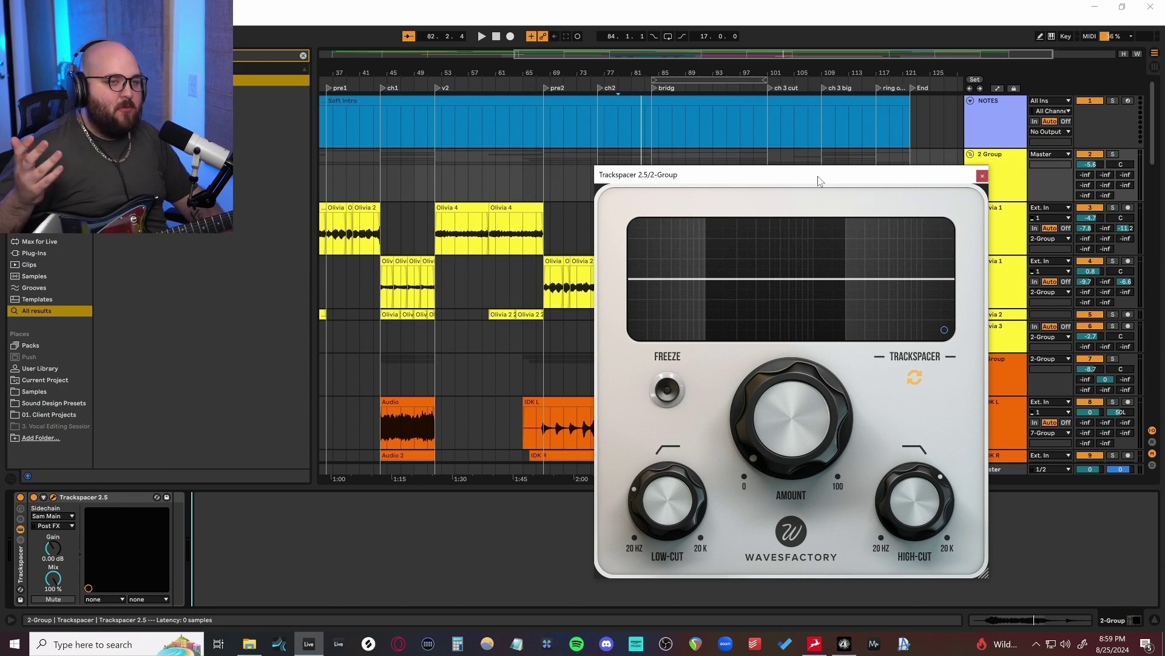
left_click_drag(817, 176, 728, 168)
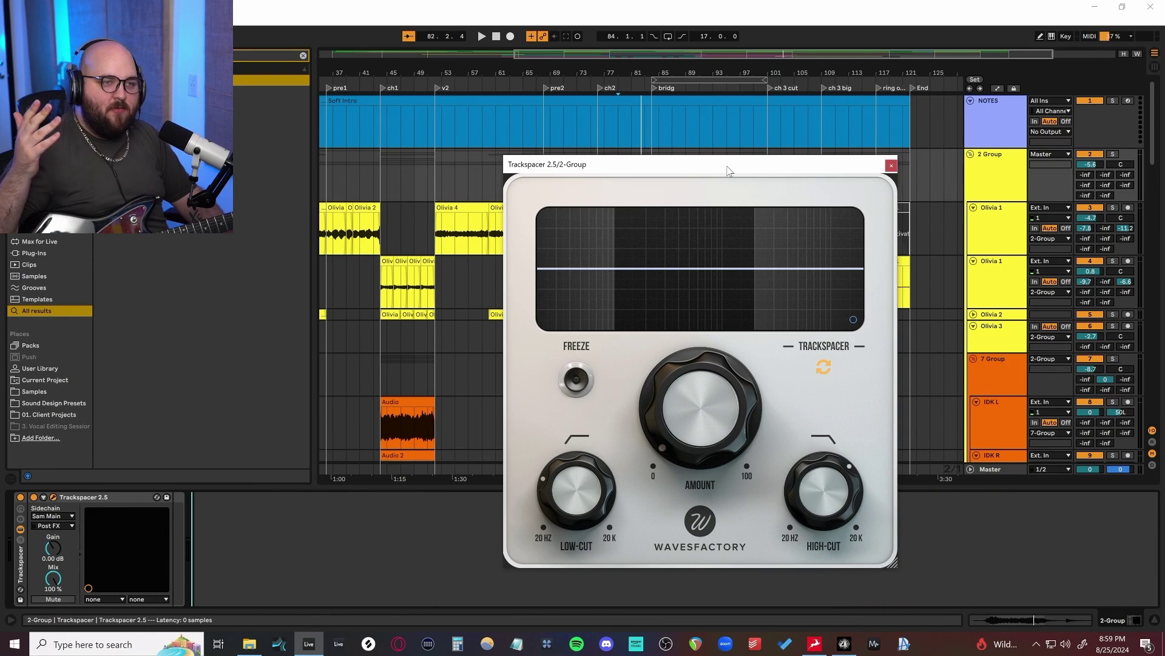
left_click_drag(728, 170, 741, 152)
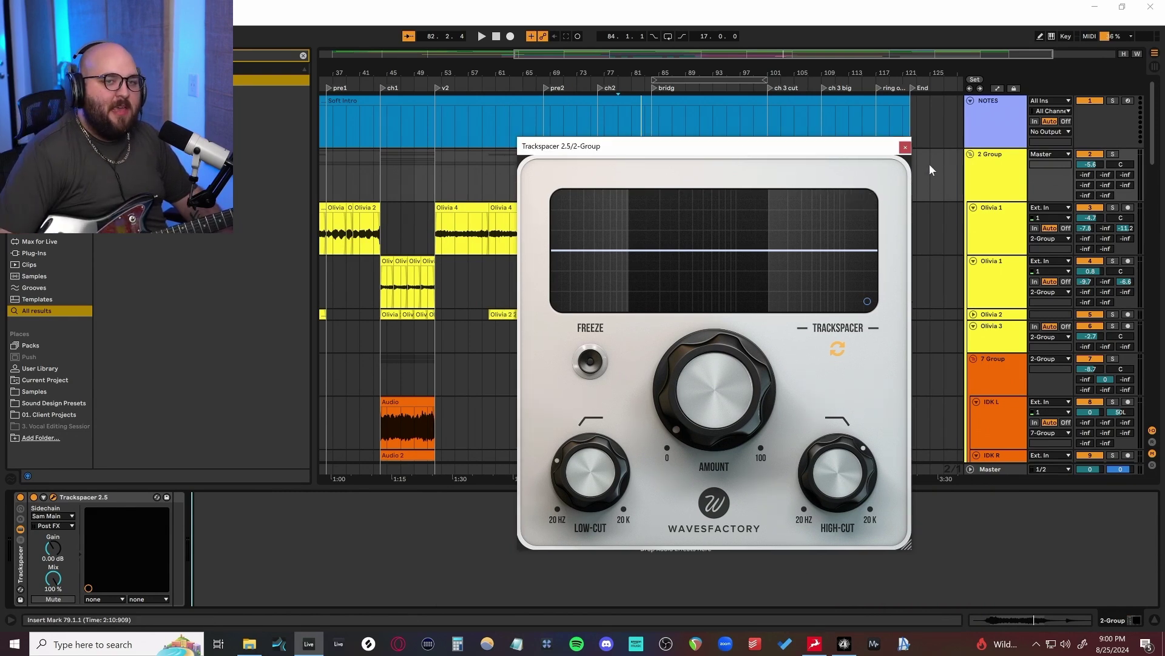
left_click(905, 146)
Step: Move the Vocals group directly beneath the folded 2 Group and solo it
left_click(970, 154)
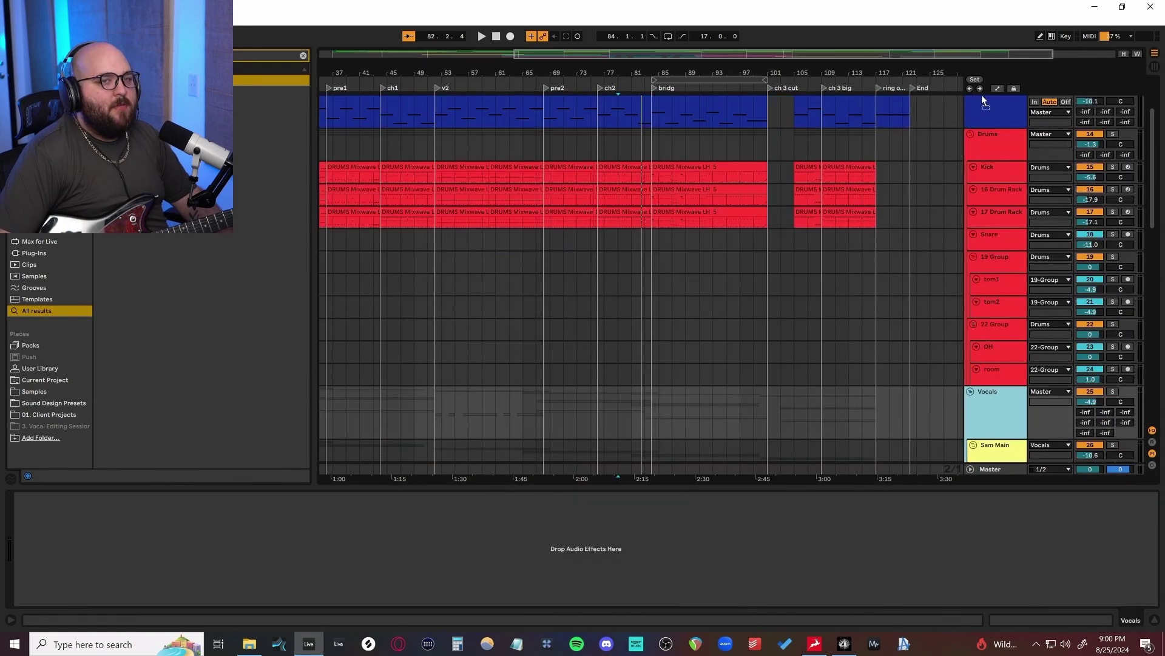
scroll(982, 121, "up", 2)
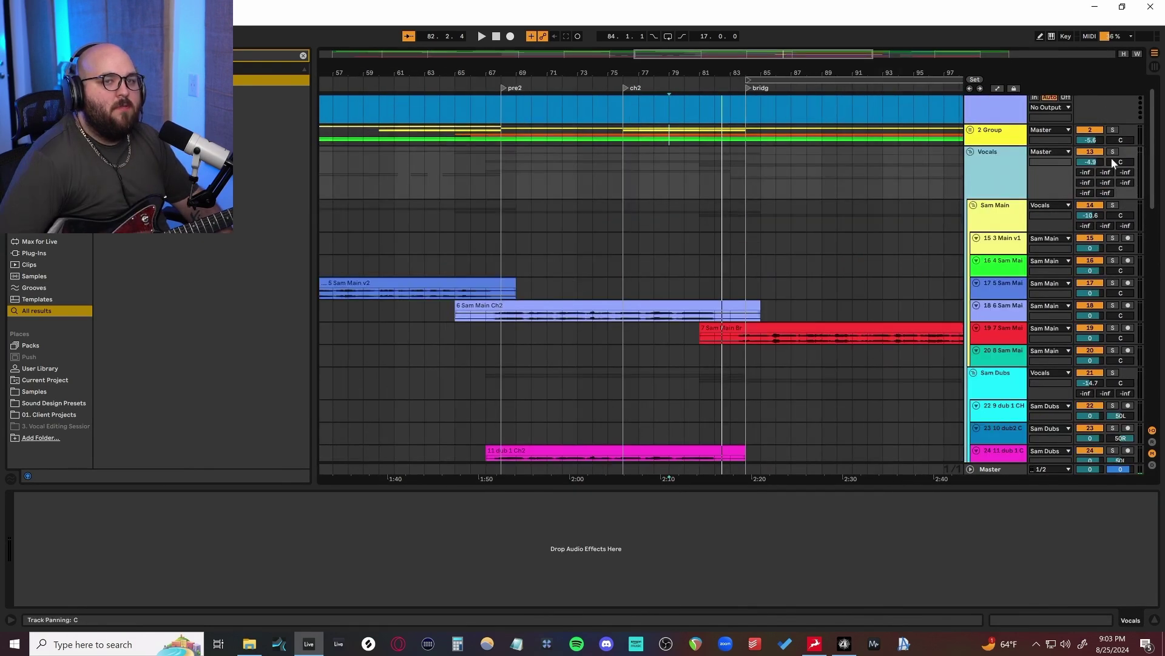
left_click(1112, 151)
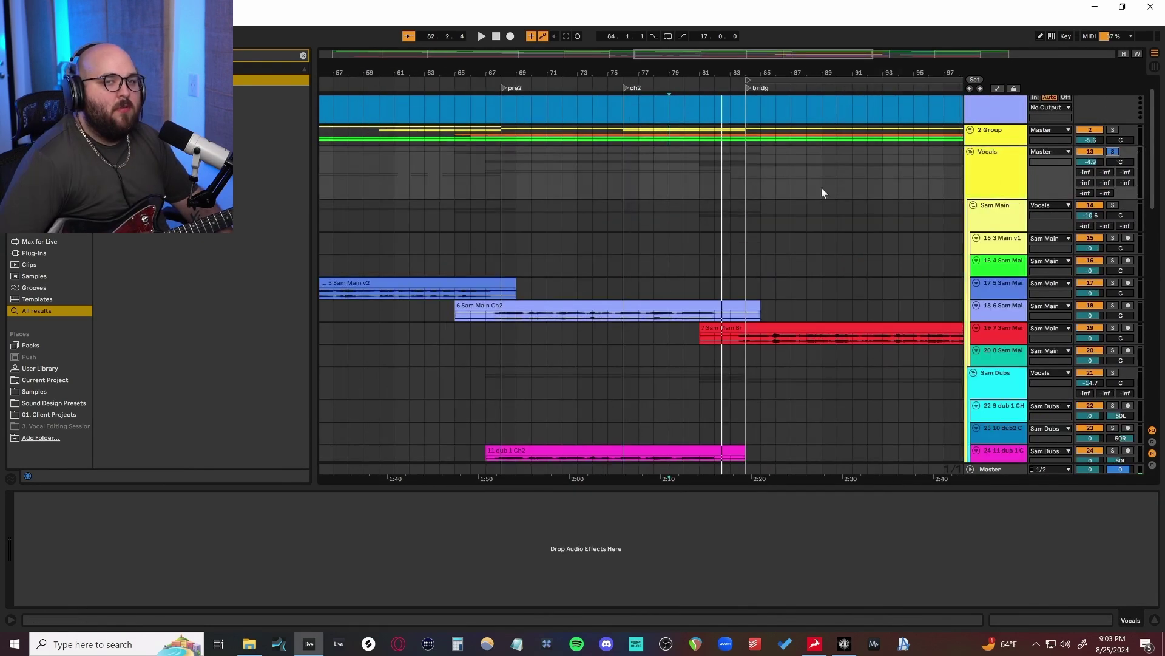
Step: Play the soloed vocals from bar 66 through pre2 and ch2 while reviewing the Sam Main, Sam Dubs and Olivia Harm layers
key("space")
scroll(519, 206, "down", 5)
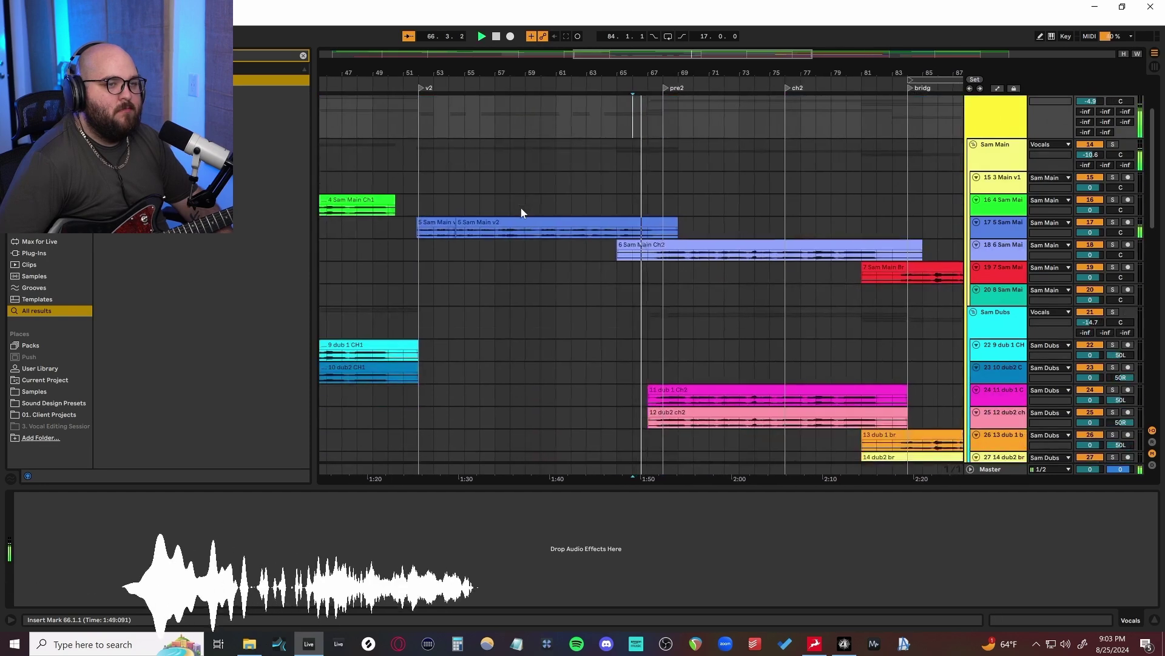
scroll(521, 213, "down", 2)
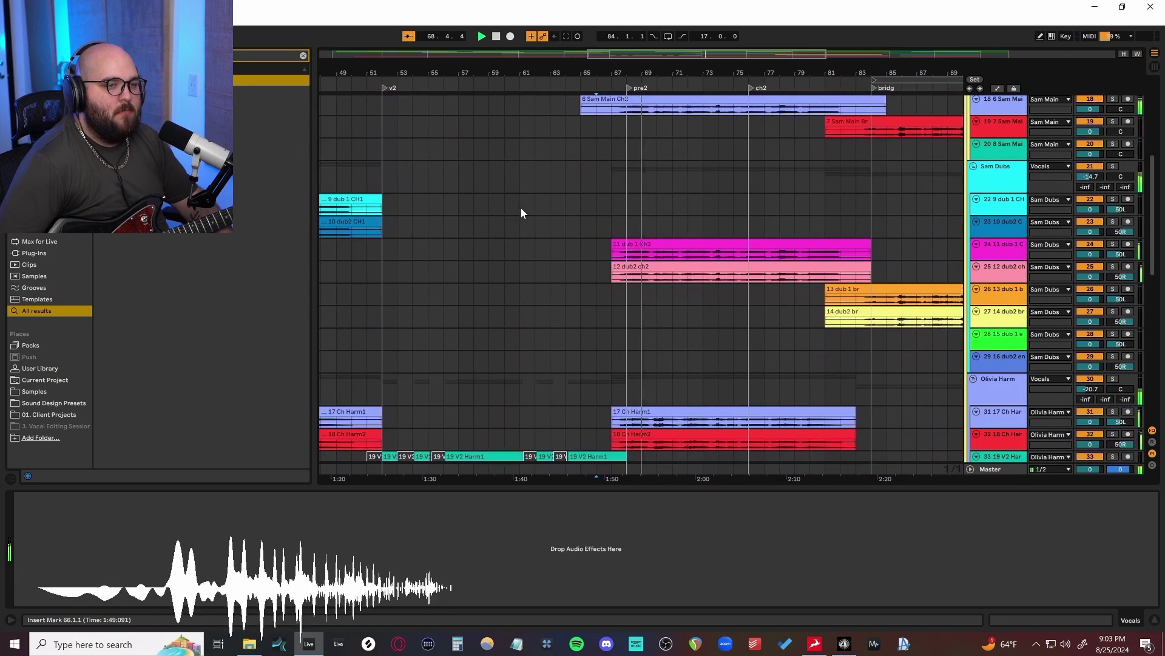
scroll(521, 212, "up", 1)
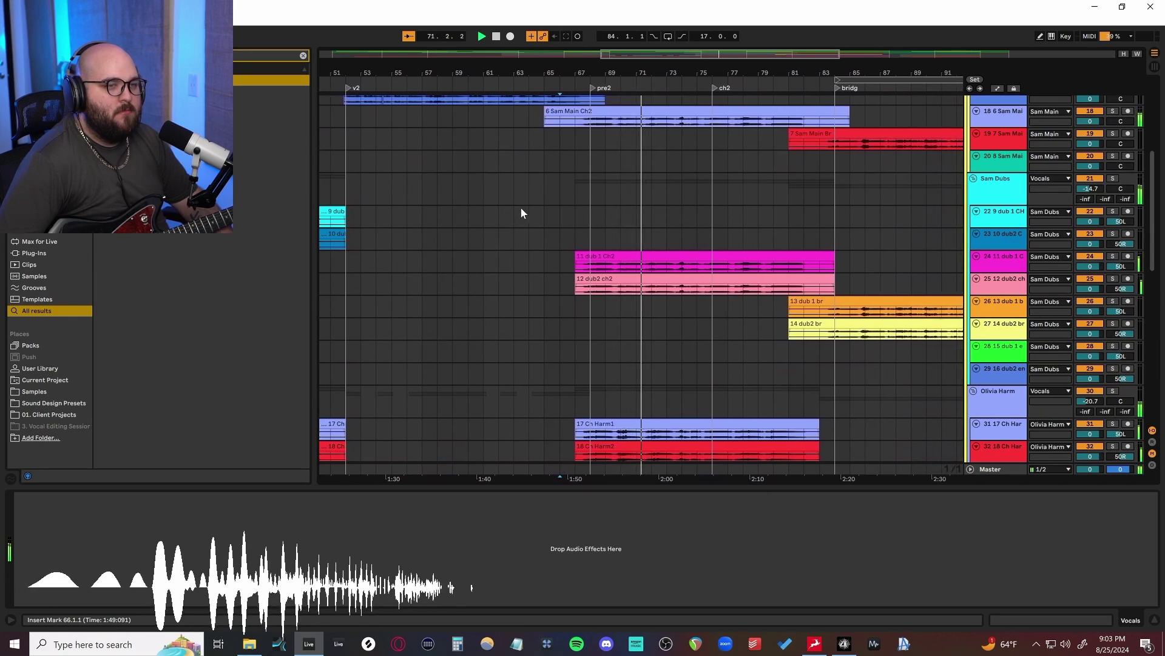
scroll(520, 212, "up", 1)
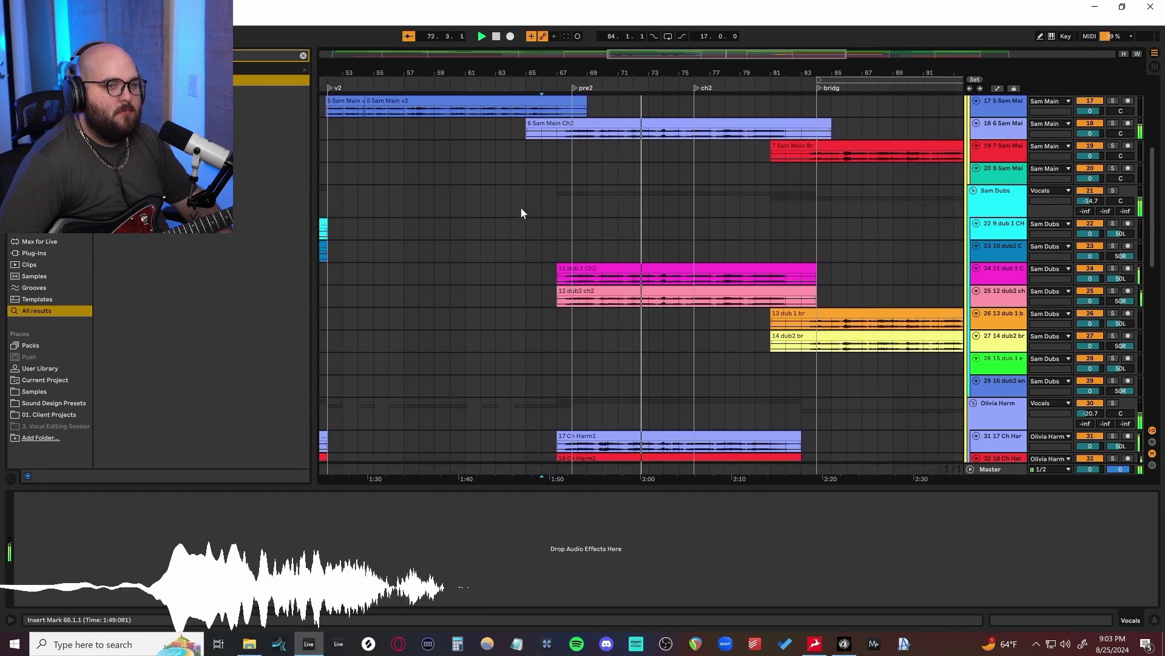
scroll(521, 212, "down", 2)
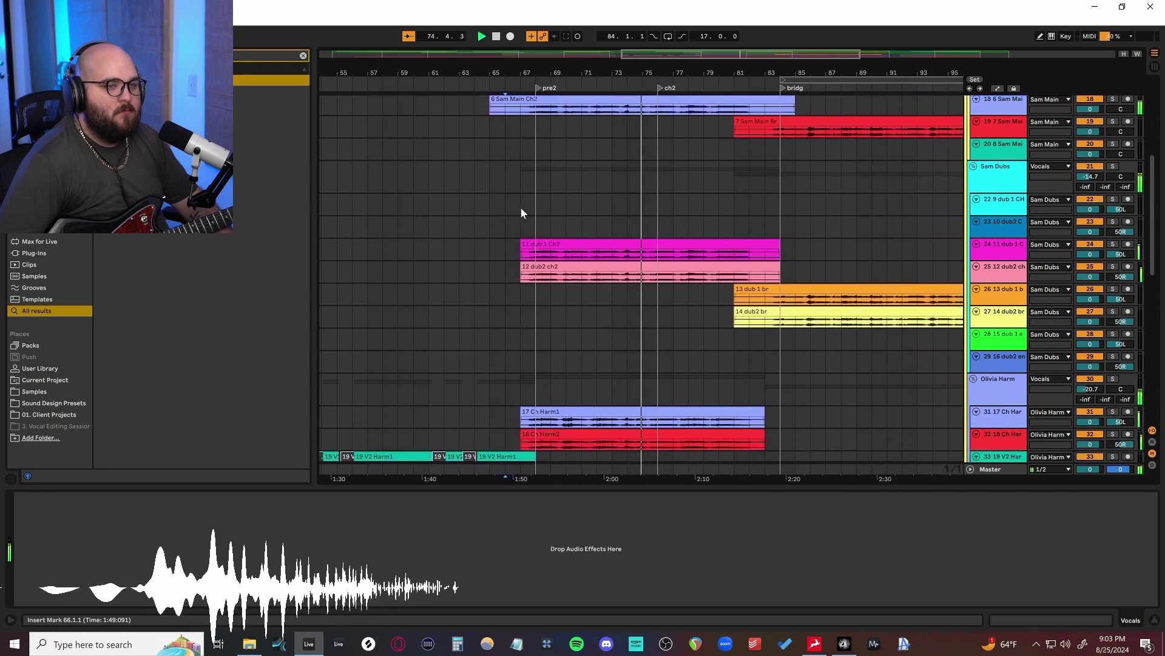
scroll(520, 212, "up", 2)
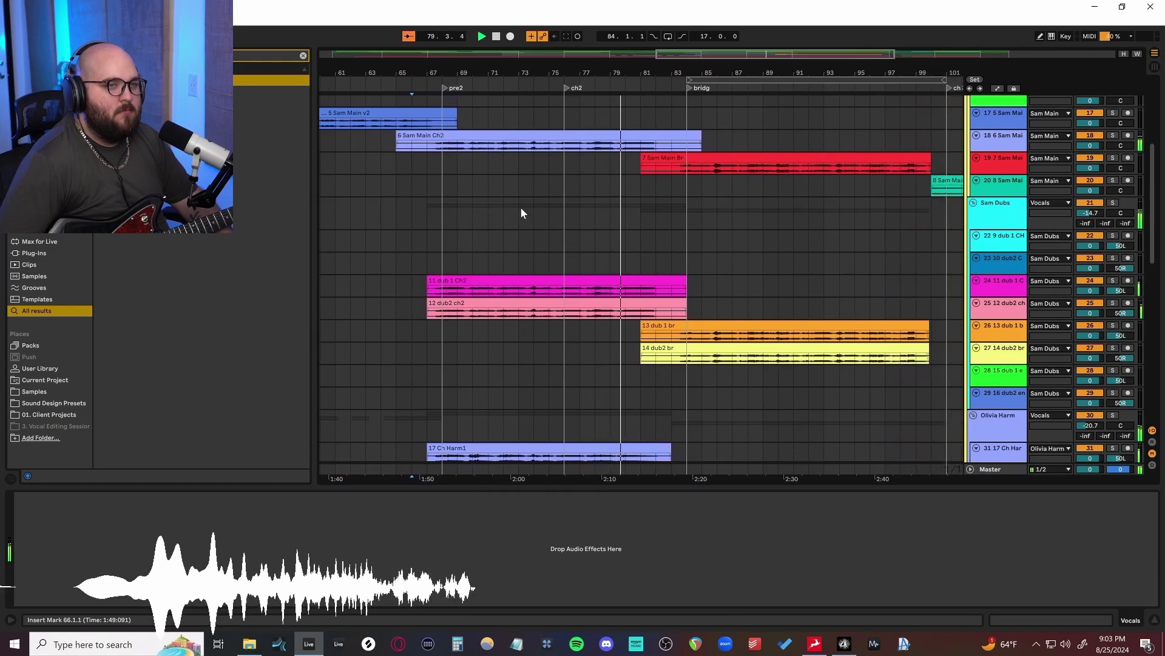
scroll(521, 212, "up", 1)
scroll(520, 213, "up", 1)
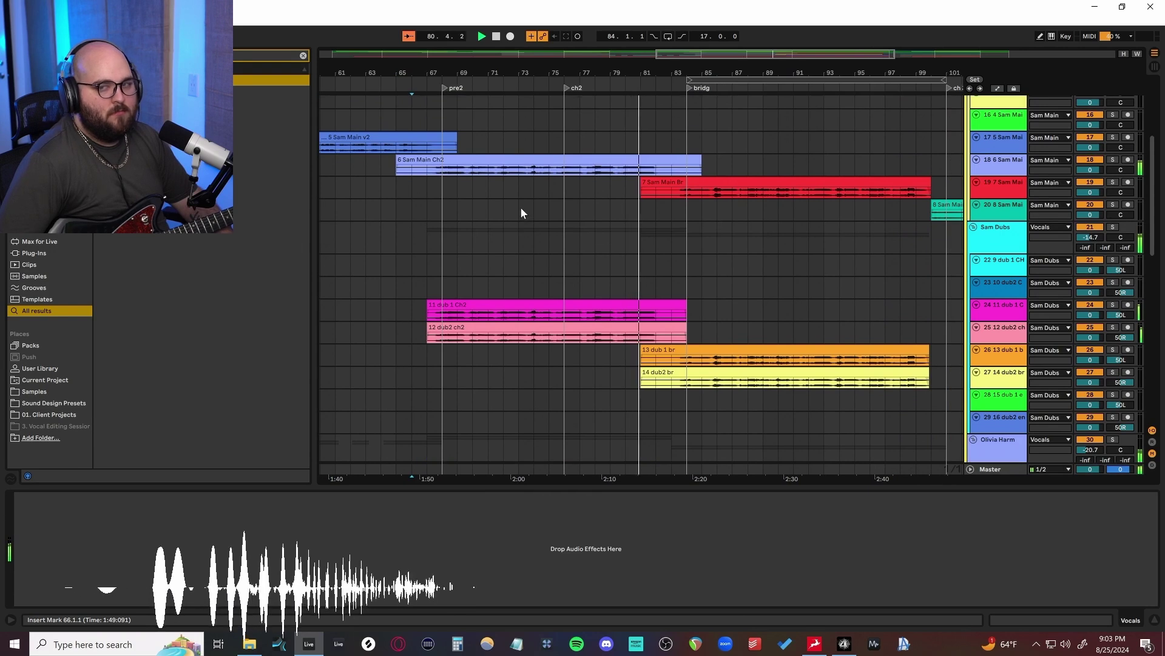
scroll(521, 212, "down", 2)
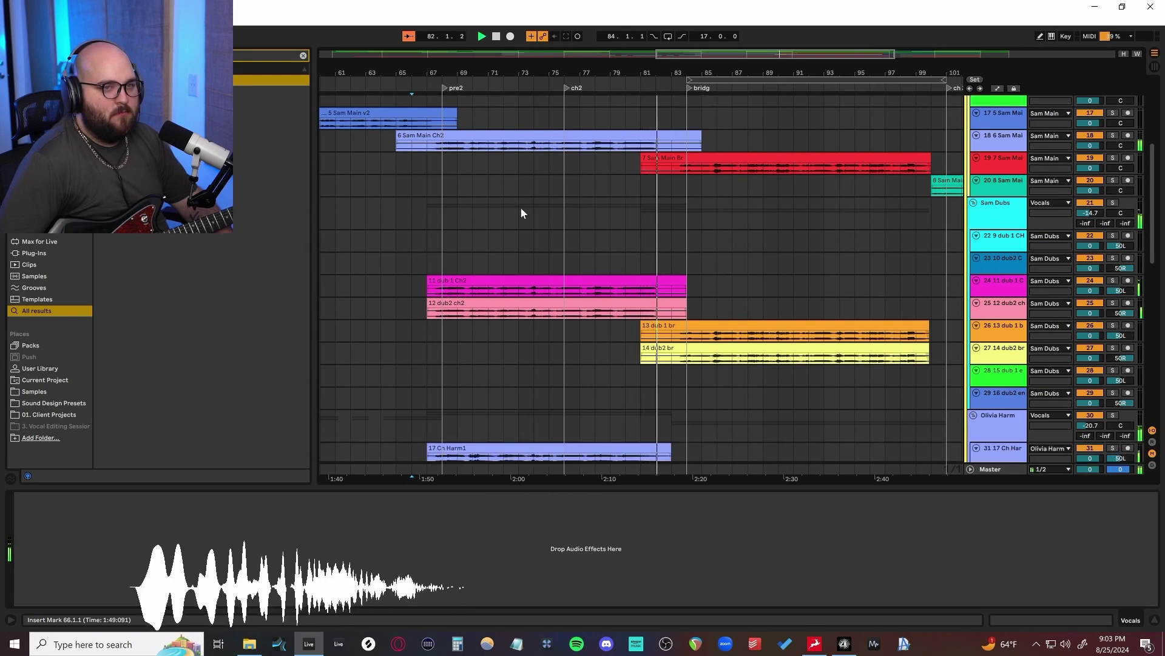
scroll(691, 256, "down", 5)
Step: Show the Sam Main group's effect chain and select all its lead vocal clips from bar 13 to 123
left_click_drag(377, 198, 920, 300)
left_click(999, 173)
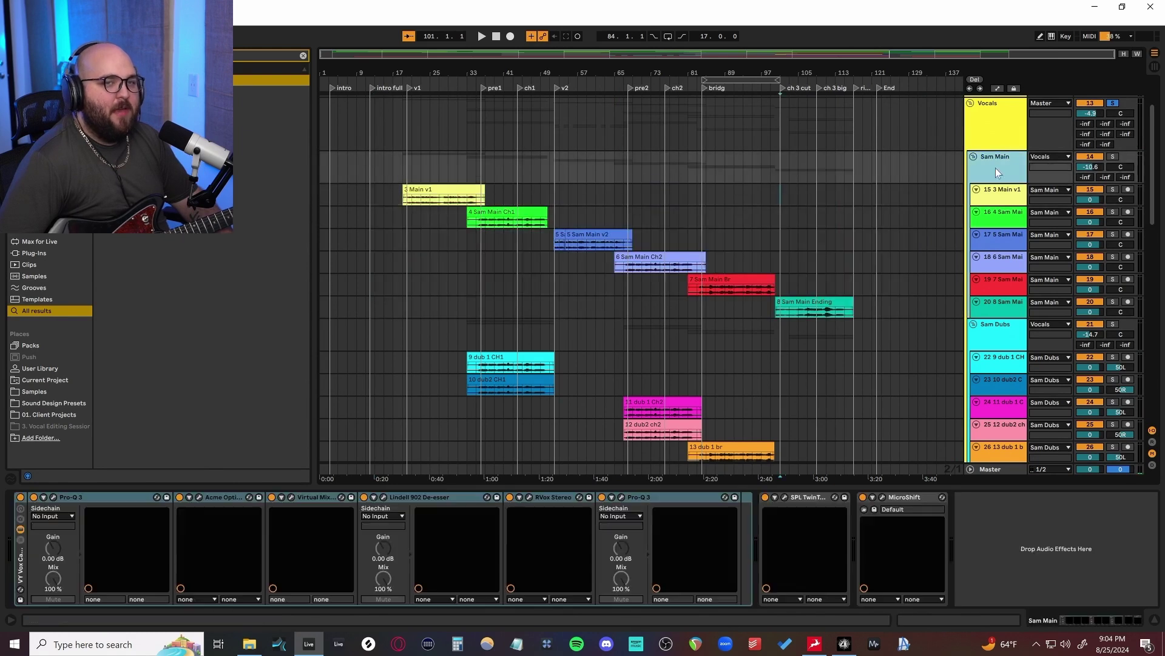
left_click_drag(374, 197, 887, 314)
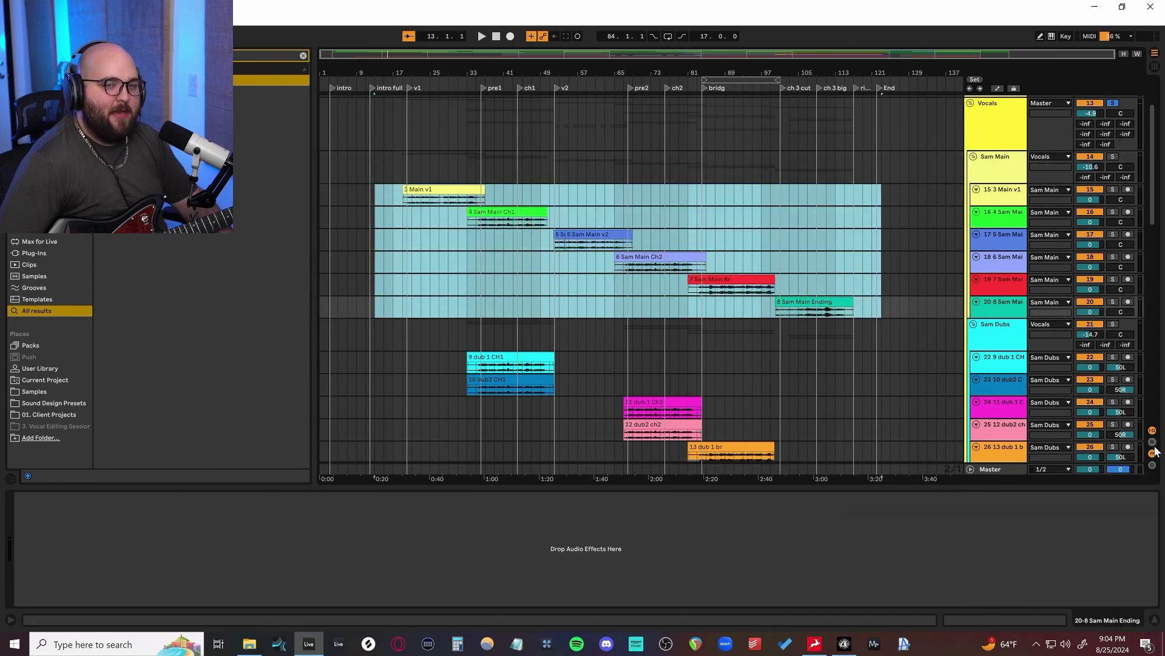
Step: Show the return tracks and play ch1 from bar 44 with return E soloed and its ValhallaVintageVerb plate open
scroll(712, 354, "down", 8)
scroll(712, 354, "up", 6)
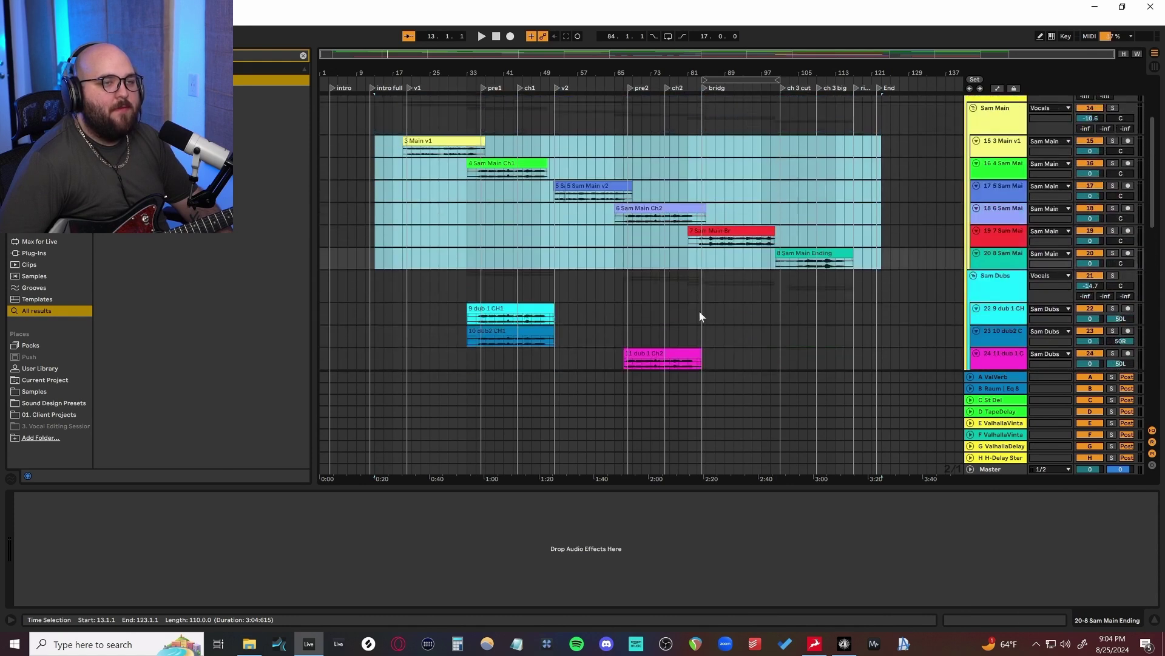
left_click(518, 213)
left_click_drag(394, 43, 732, 297)
key("space")
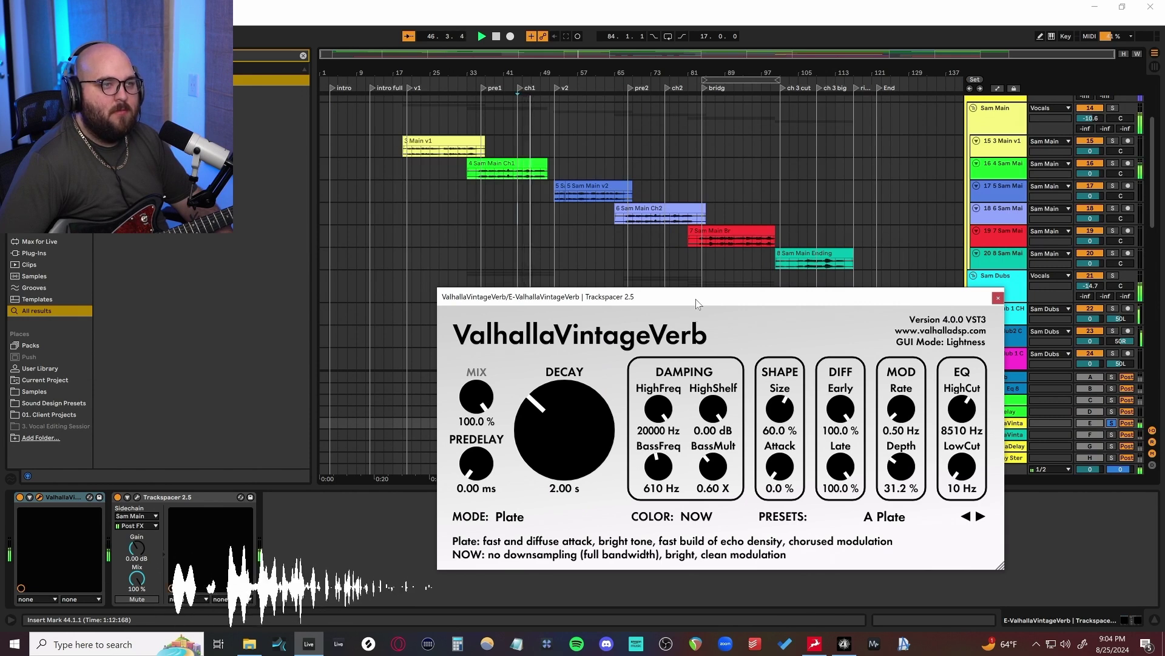
Step: Switch to return F's ValhallaVintageVerb concert hall and play ch1 with that return soloed
key("Down")
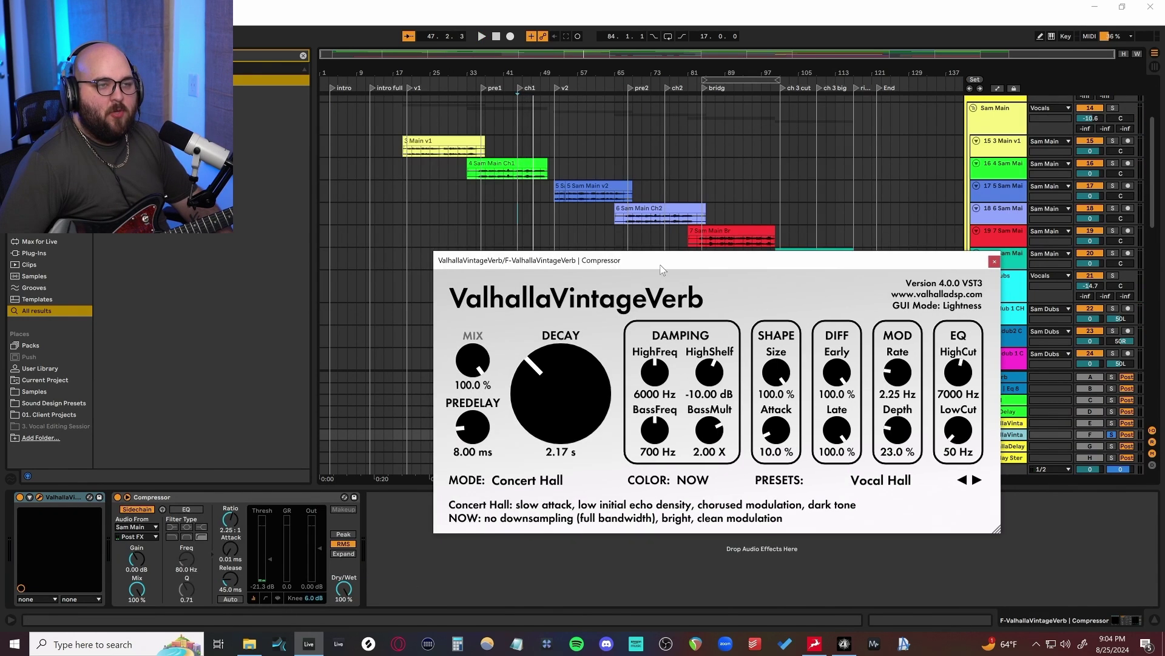
key("space")
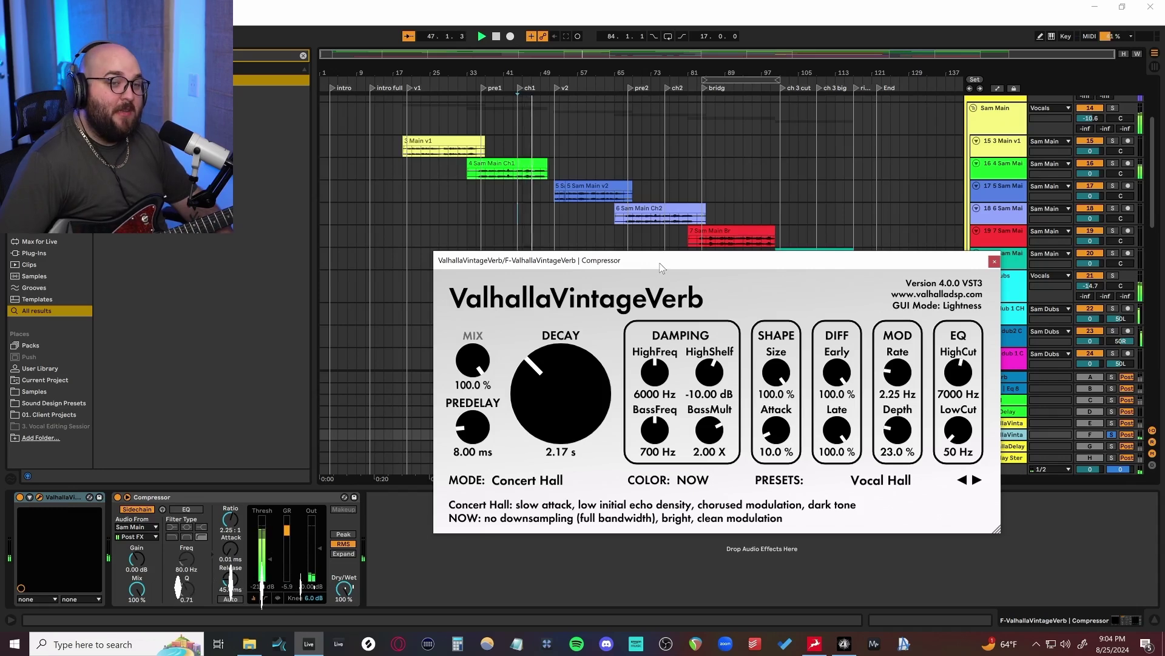
Step: Close return F's reverb and play ch1 with return G soloed and its ValhallaDelay open
key("space")
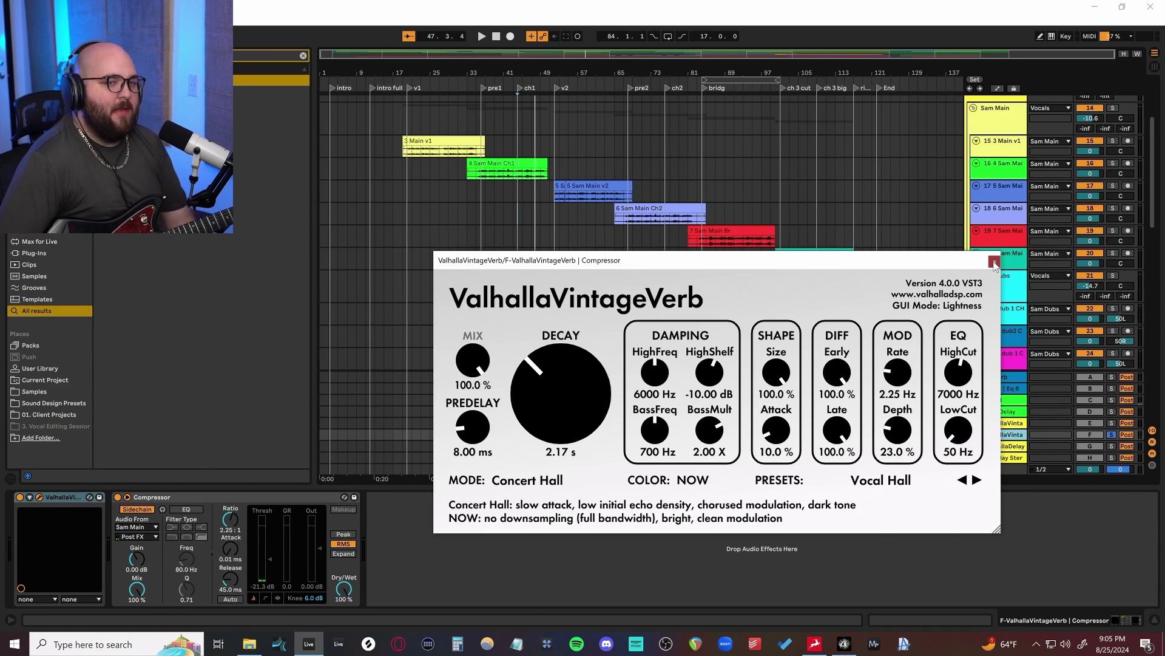
left_click(993, 262)
left_click(1112, 446)
key("space")
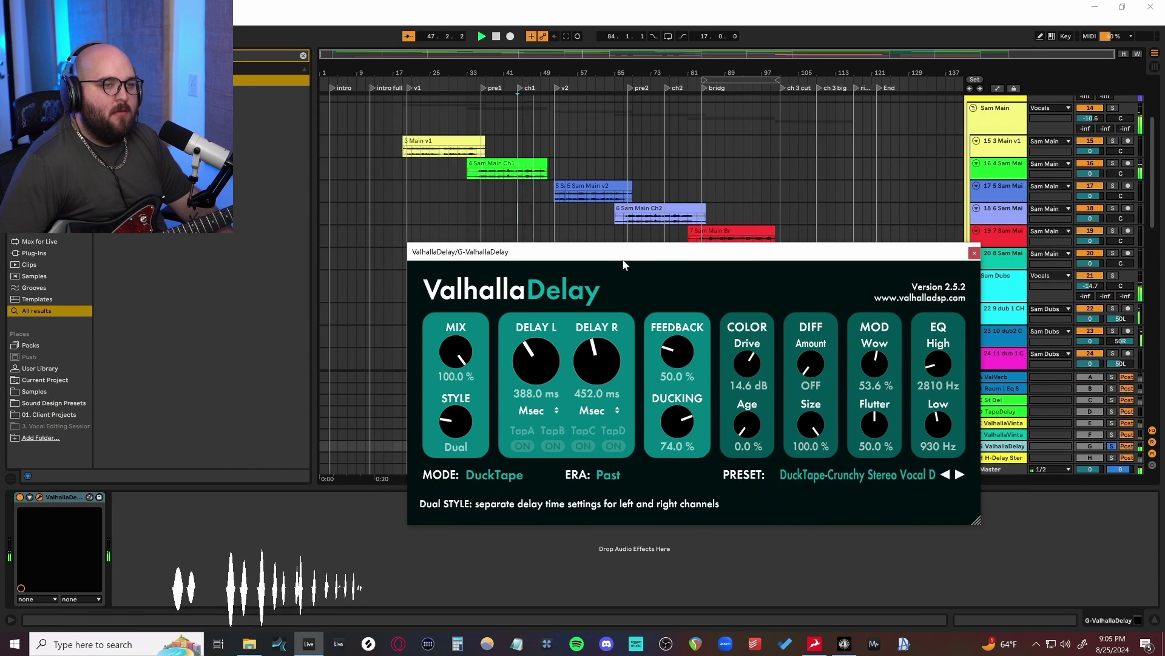
Step: Switch to return H's H-Delay and play ch1 with that return soloed, stopping playback when done
left_click(1111, 457)
left_click_drag(281, 120, 610, 317)
key("space")
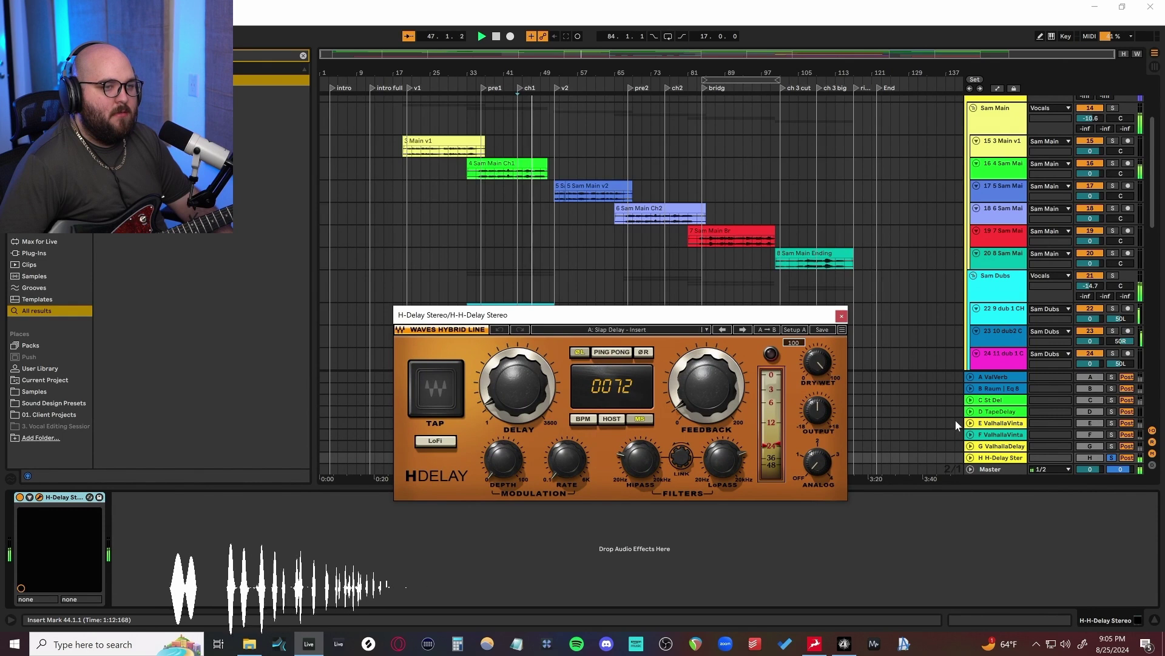
key("space")
Step: Solo the Vocals group and play from bar 43 through ch1 while reviewing the lead, dub and harmony tracks
scroll(955, 419, "up", 4)
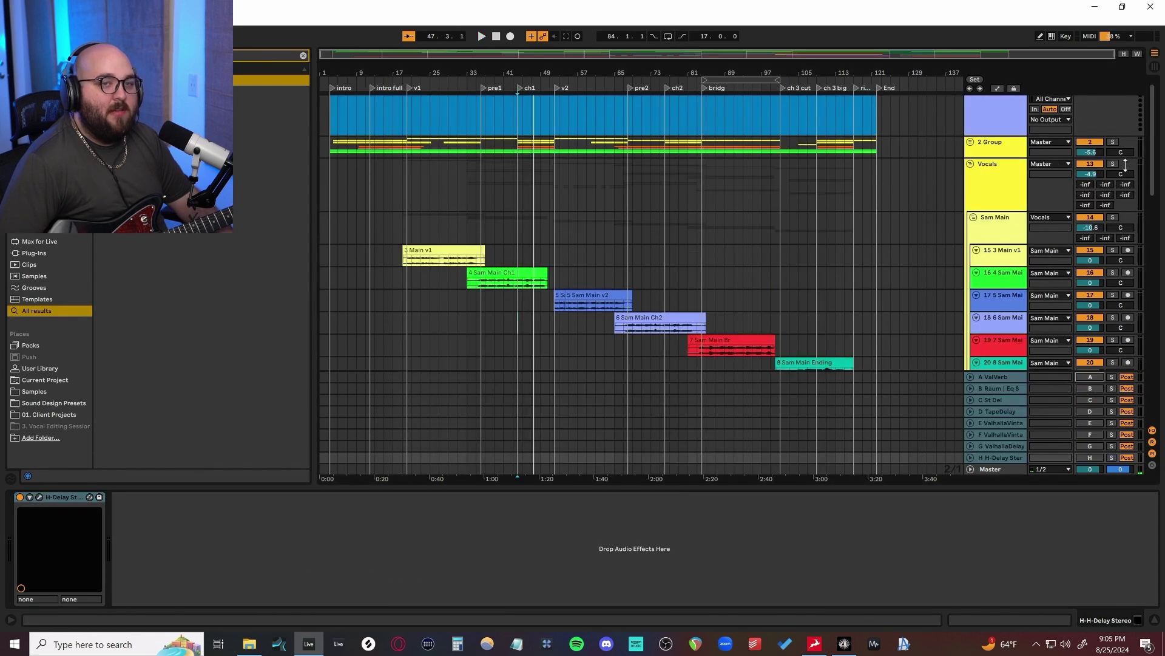
left_click(1113, 164)
left_click(516, 180)
key("space")
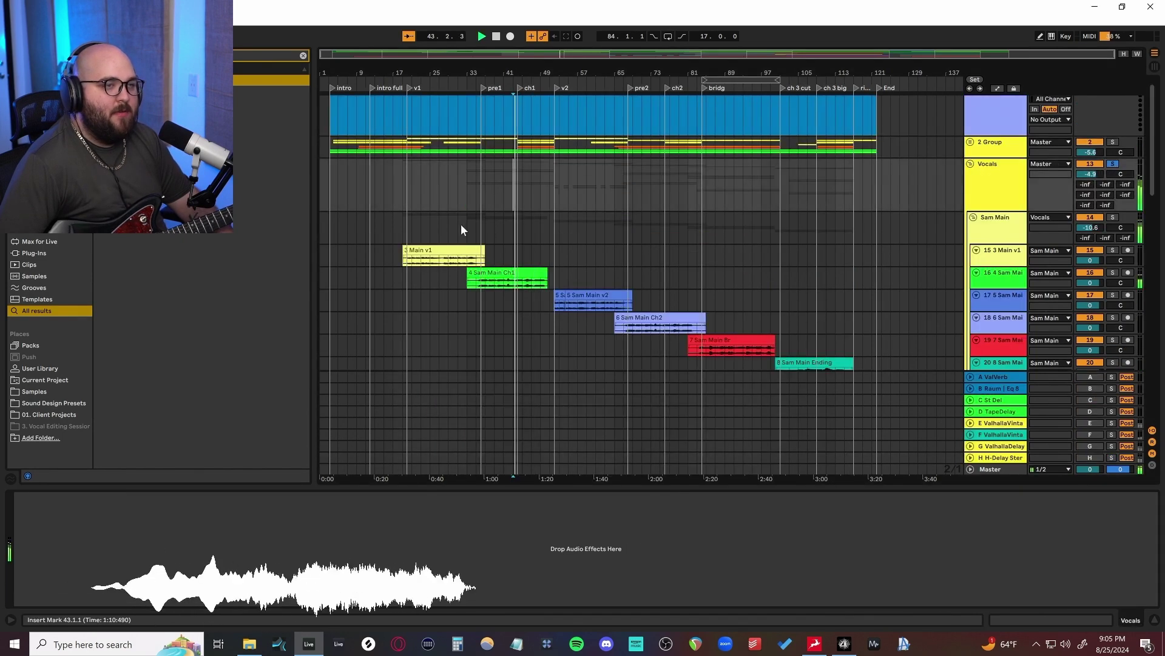
scroll(461, 225, "down", 1)
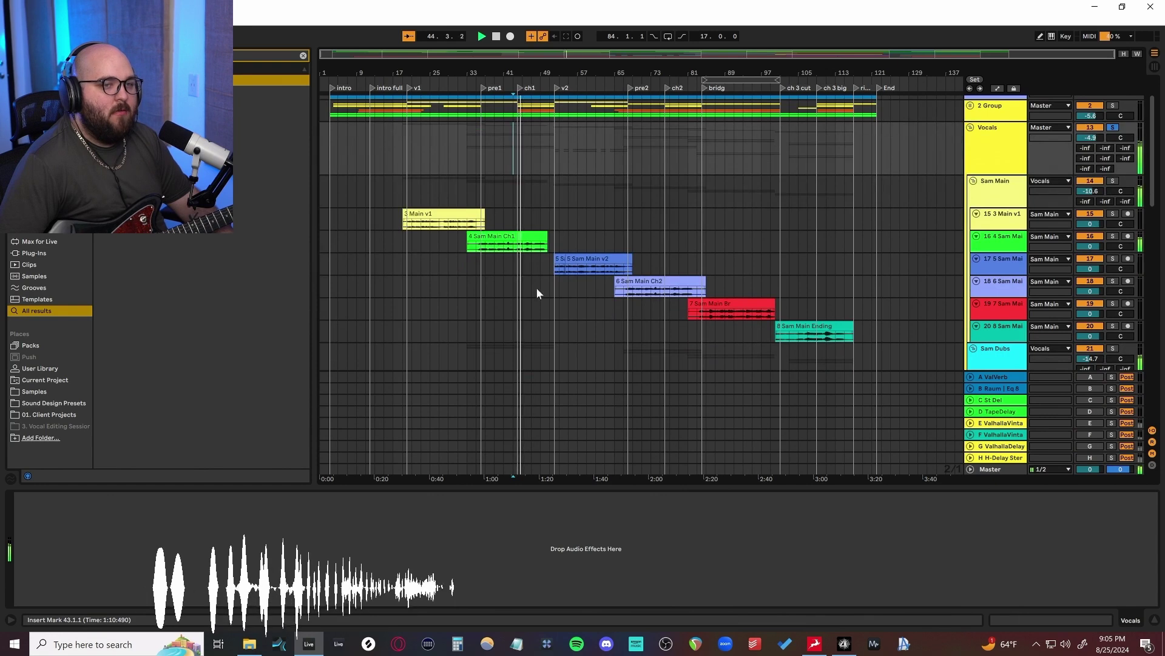
scroll(528, 276, "down", 3)
scroll(528, 276, "down", 10)
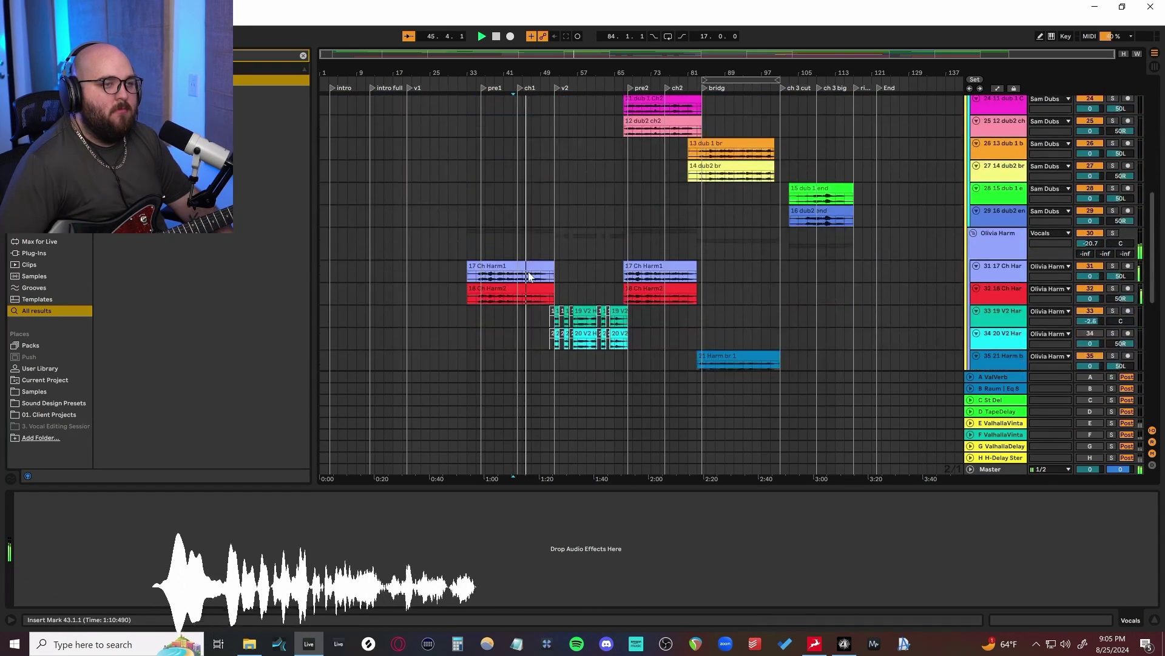
scroll(529, 277, "down", 3)
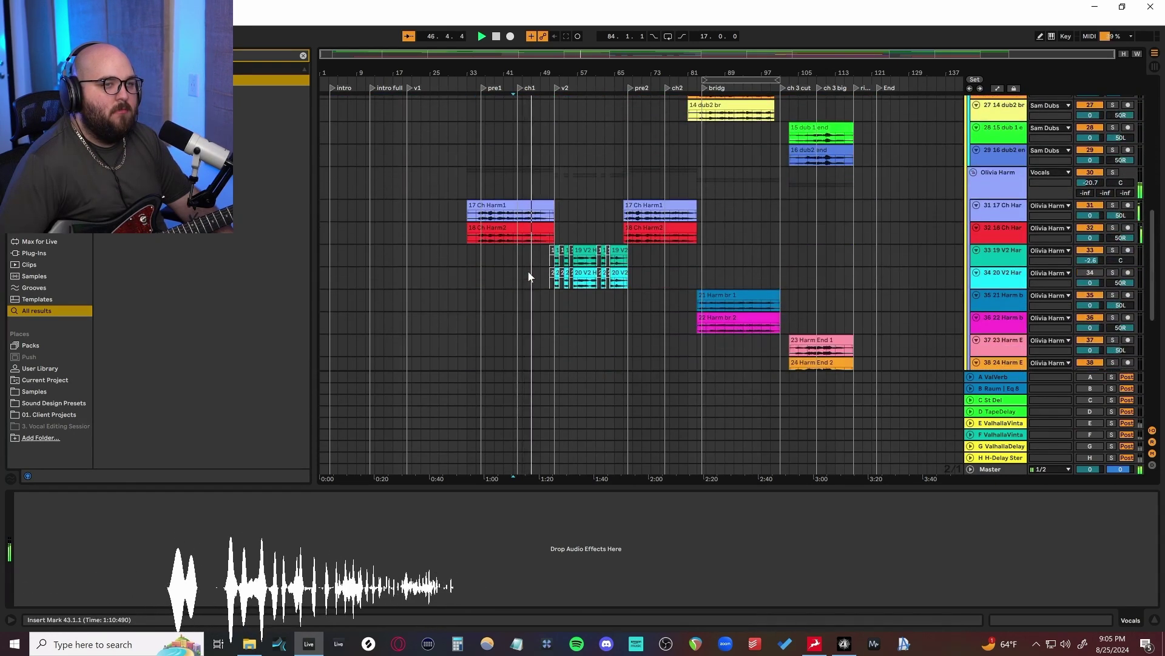
scroll(528, 277, "up", 4)
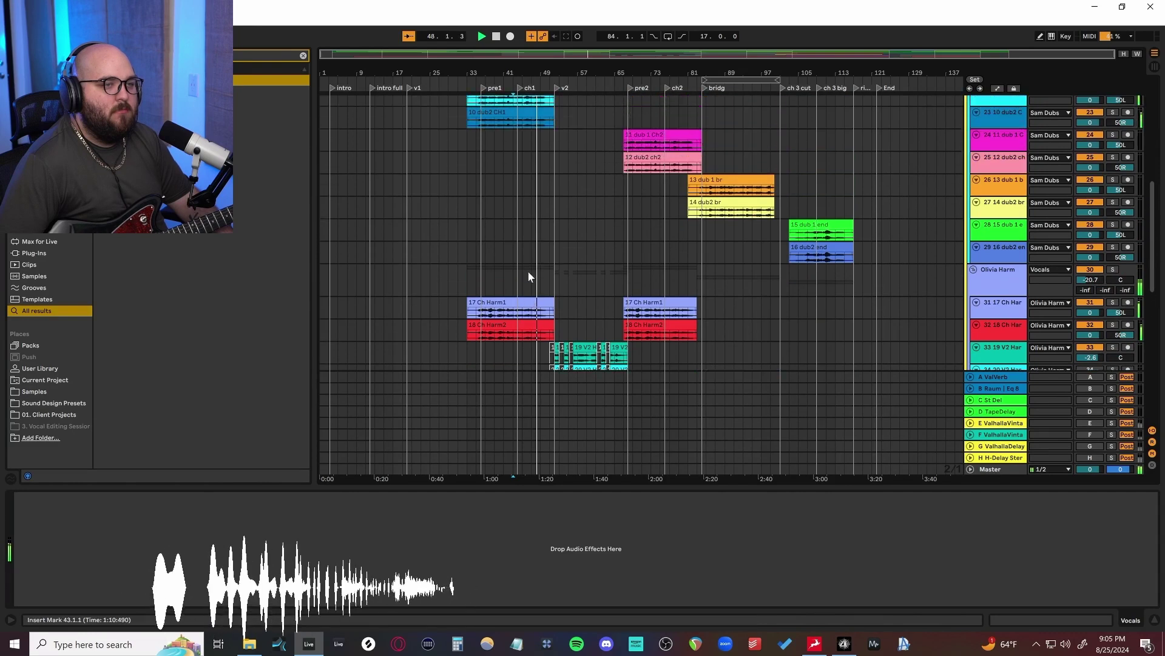
scroll(529, 273, "down", 1)
scroll(528, 276, "up", 8)
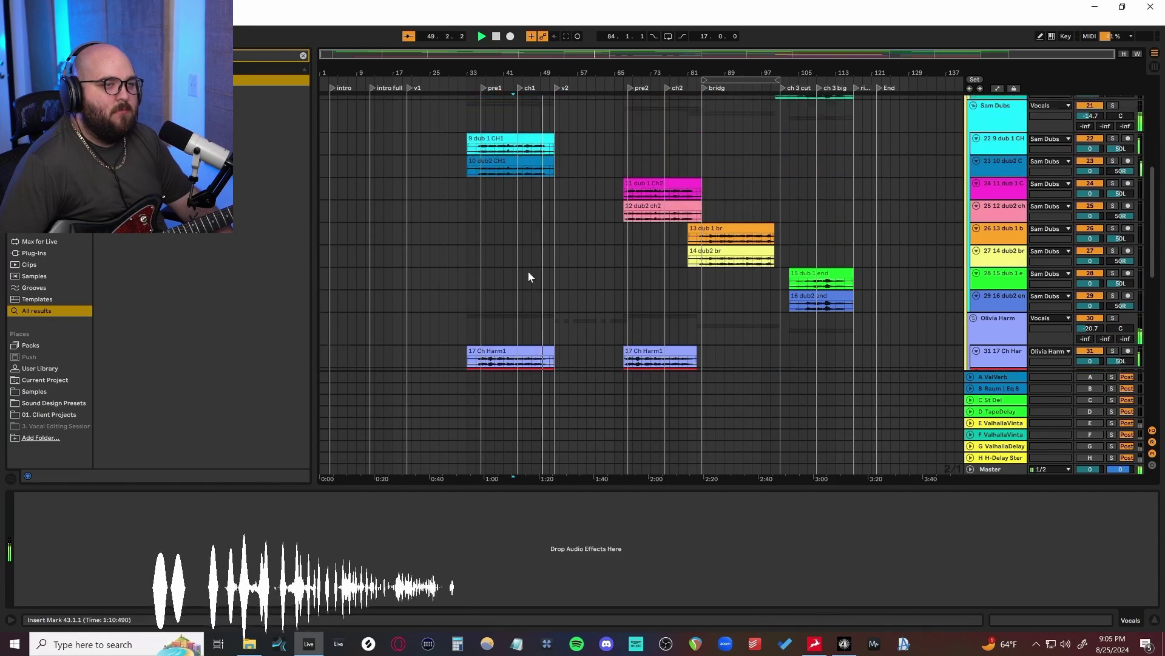
scroll(528, 276, "up", 7)
Step: Highlight the ch1 lead vocal, both ch1 dub clips from bar 29 to 61, and the Olivia Harm clips in turn
left_click(467, 275)
scroll(485, 273, "down", 7)
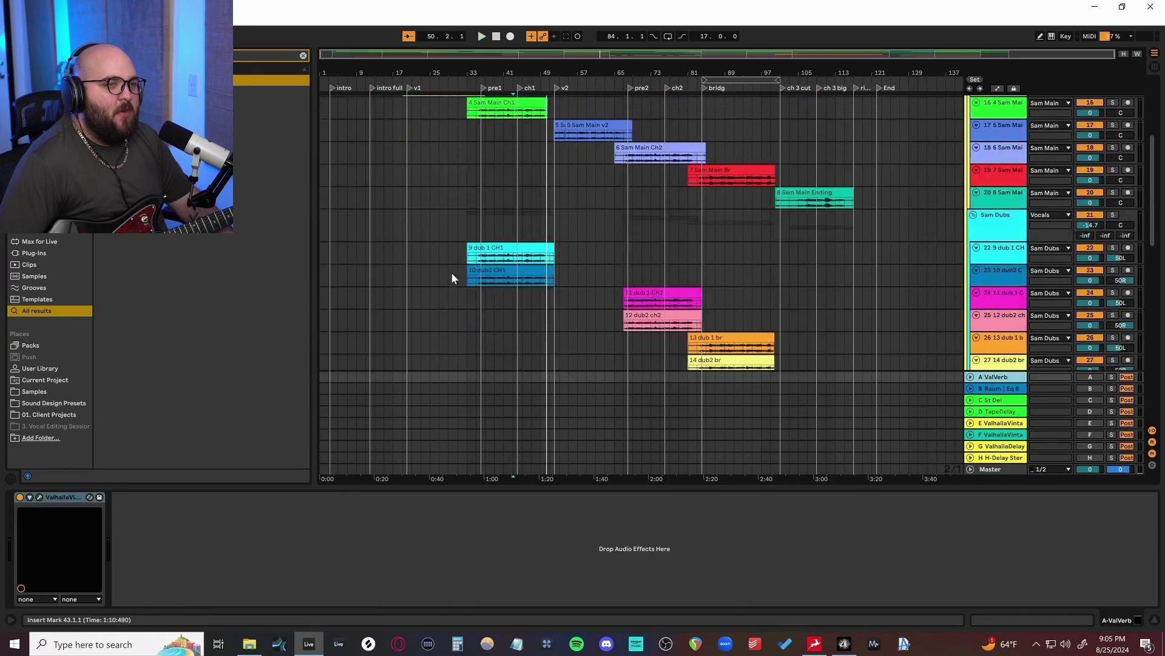
scroll(455, 255, "up", 3)
left_click(450, 207)
scroll(485, 255, "down", 3)
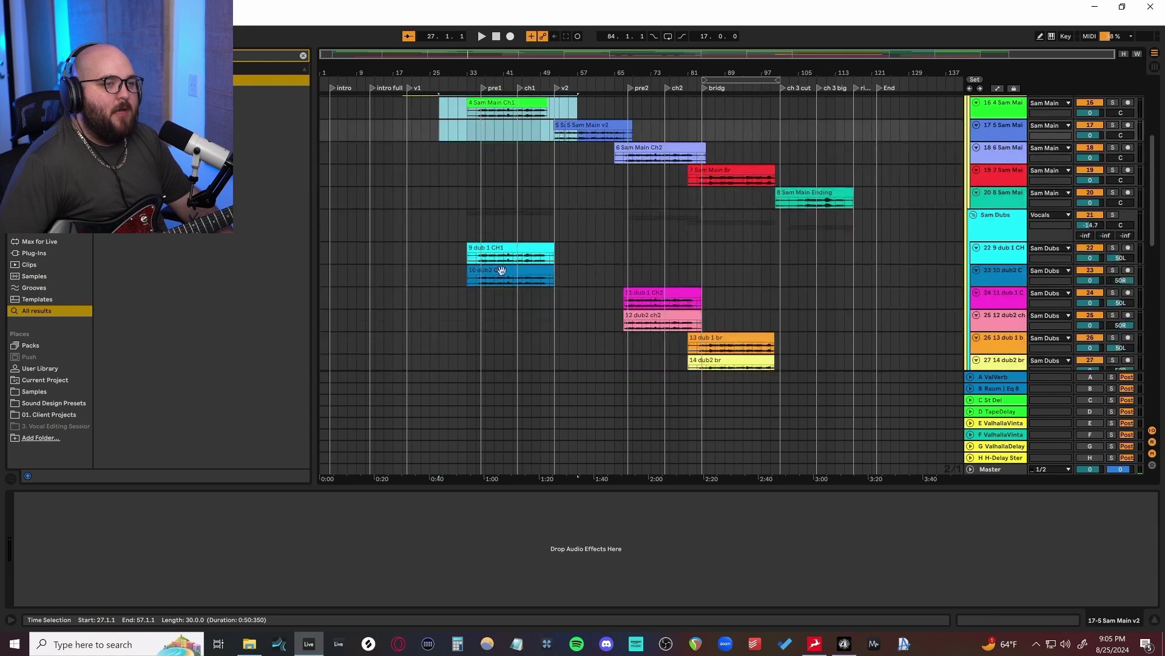
left_click_drag(449, 242, 597, 281)
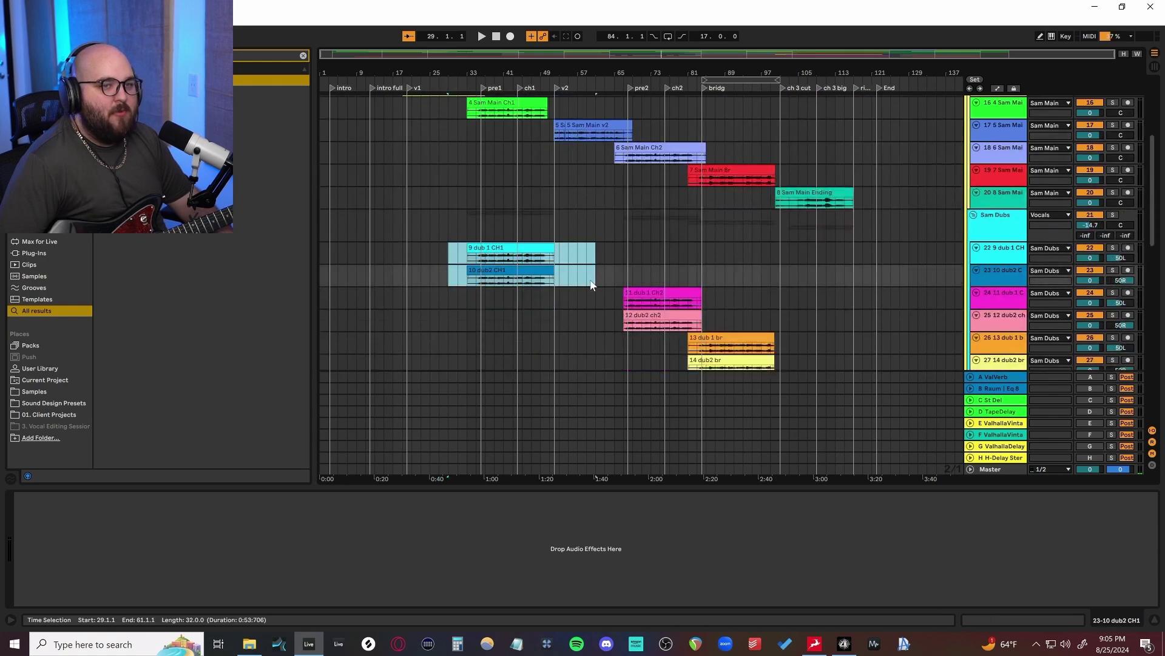
scroll(589, 282, "down", 6)
scroll(574, 283, "down", 4)
left_click(477, 266)
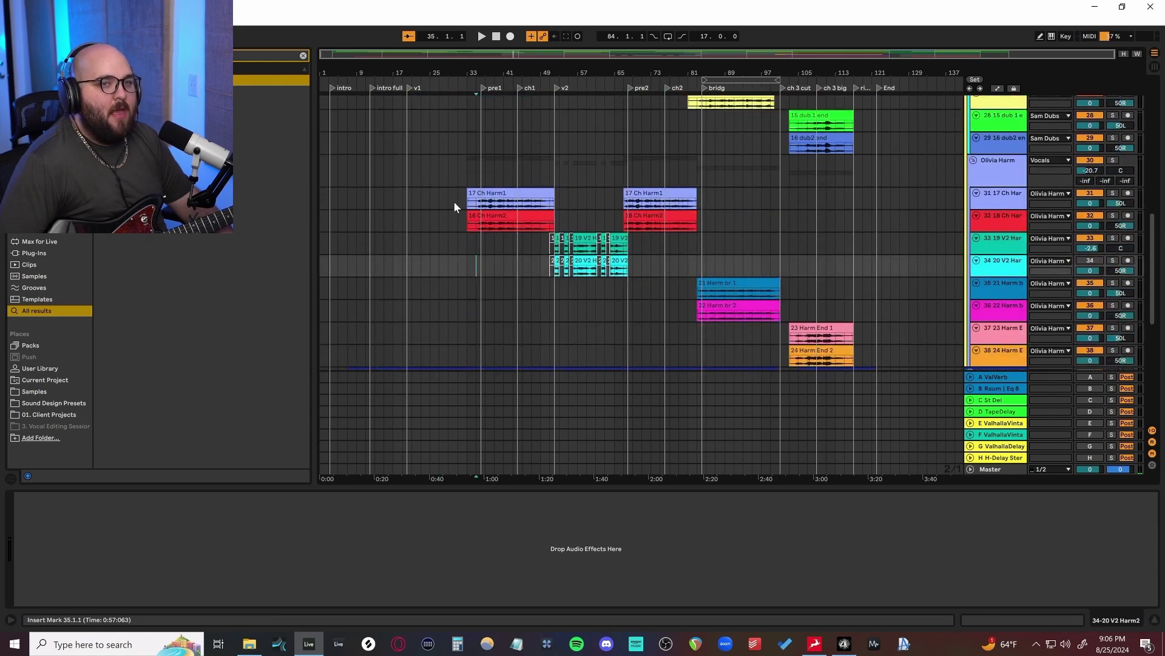
left_click_drag(460, 201, 796, 337)
Step: Solo the Sam Main group, bypass its effect chain except the first Pro-Q 3, and open that equalizer
scroll(781, 333, "up", 14)
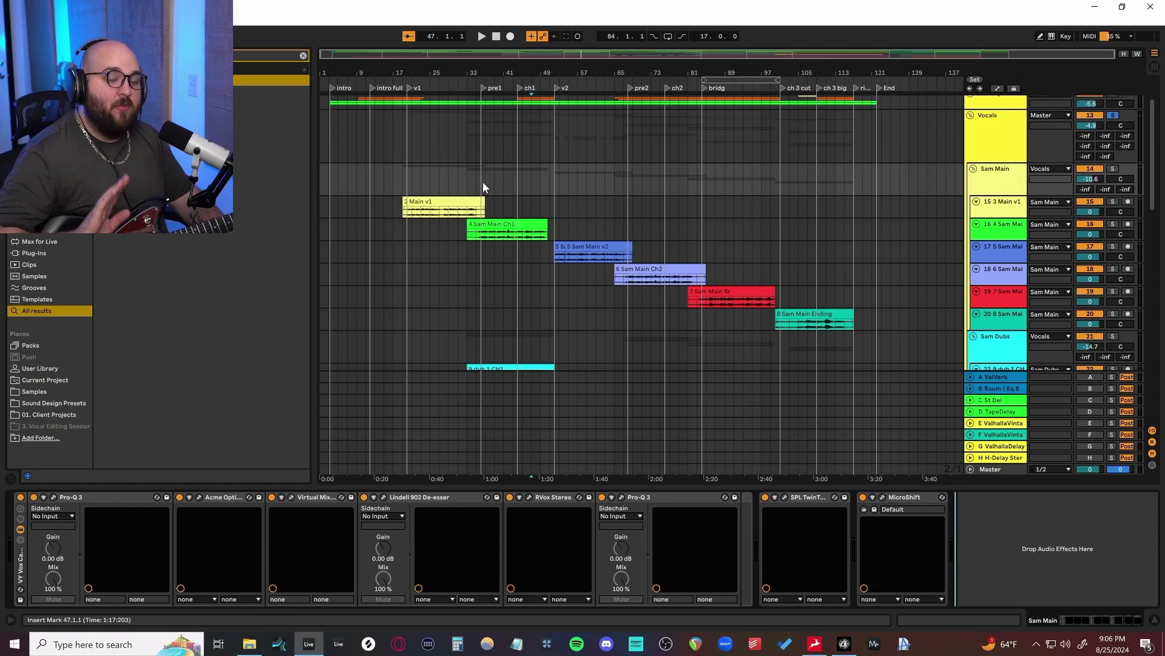
left_click(468, 181)
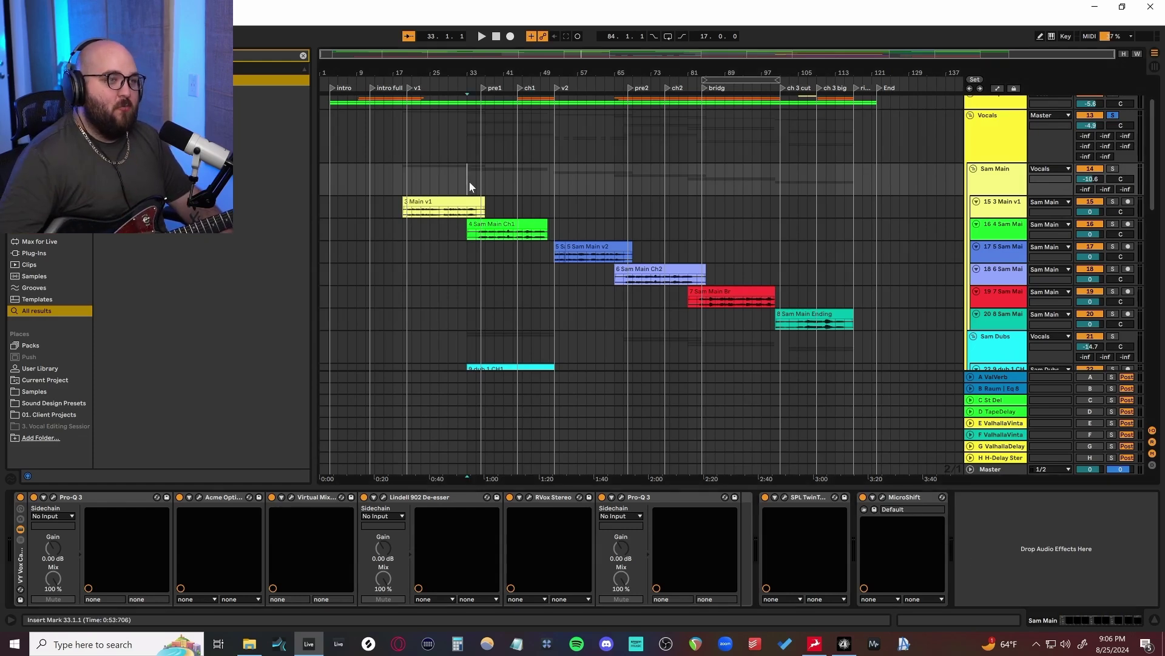
left_click_drag(43, 504, 1097, 560)
left_click(53, 497)
left_click_drag(213, 173, 794, 148)
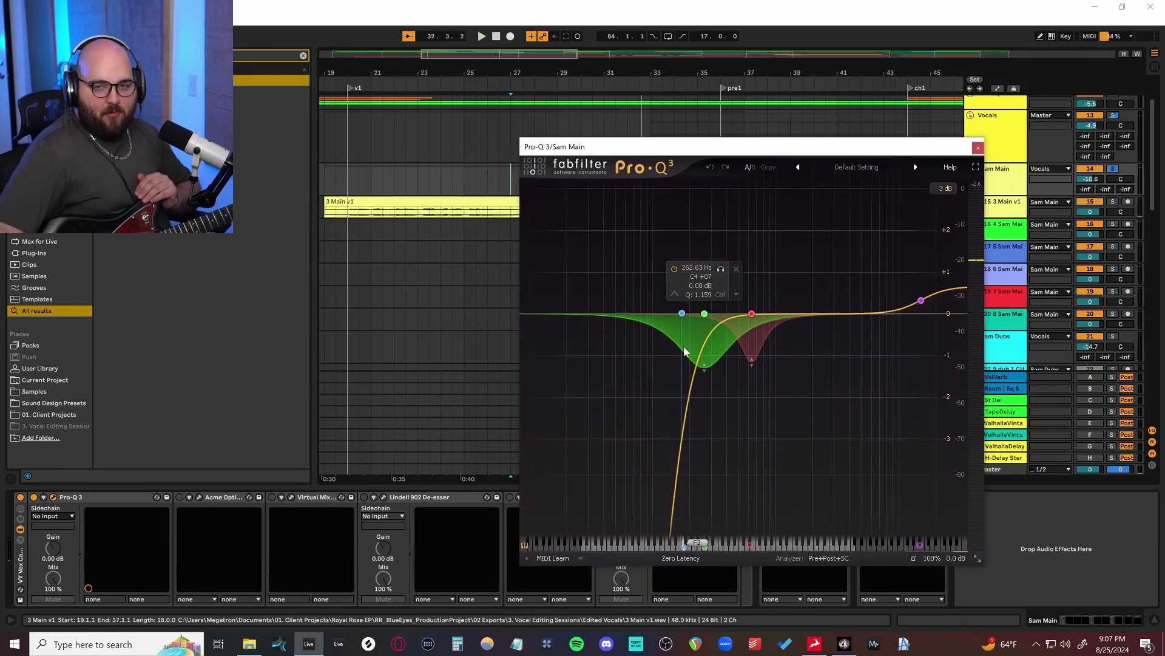
Step: Audition the first Pro-Q 3's 262.63 Hz and 637.55 Hz bands in solo while playing v1
mouse_move(680, 312)
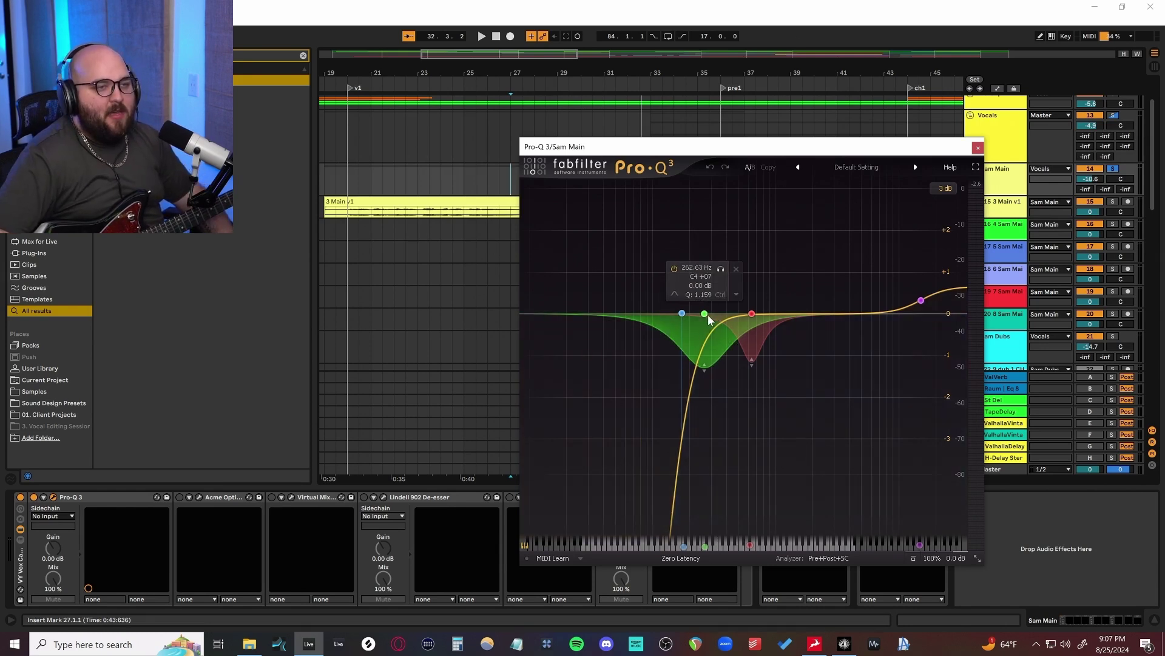
left_click(720, 270)
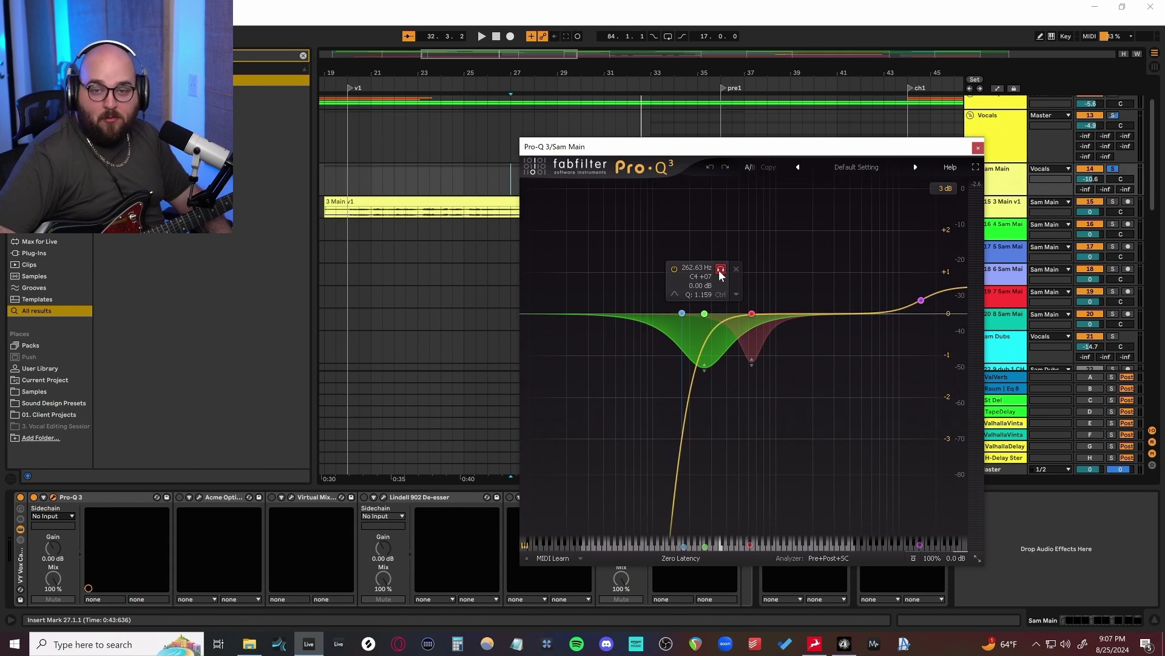
mouse_move(767, 266)
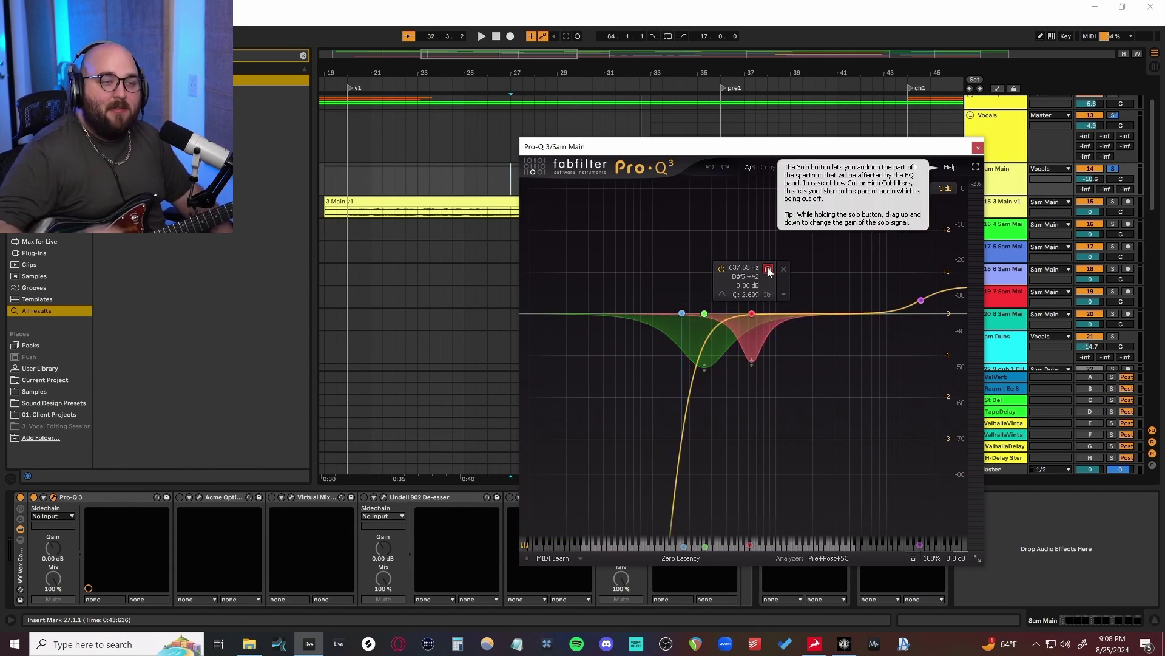
left_click(768, 270)
key("space")
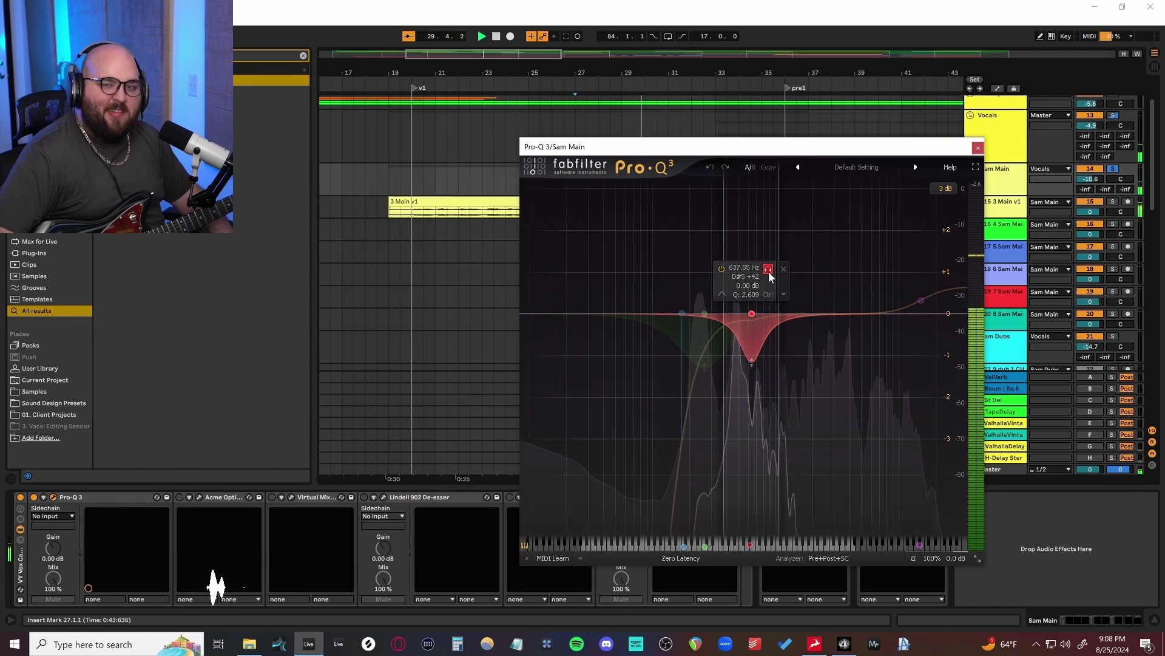
left_click(769, 272)
left_click(721, 269)
key("space")
left_click(721, 269)
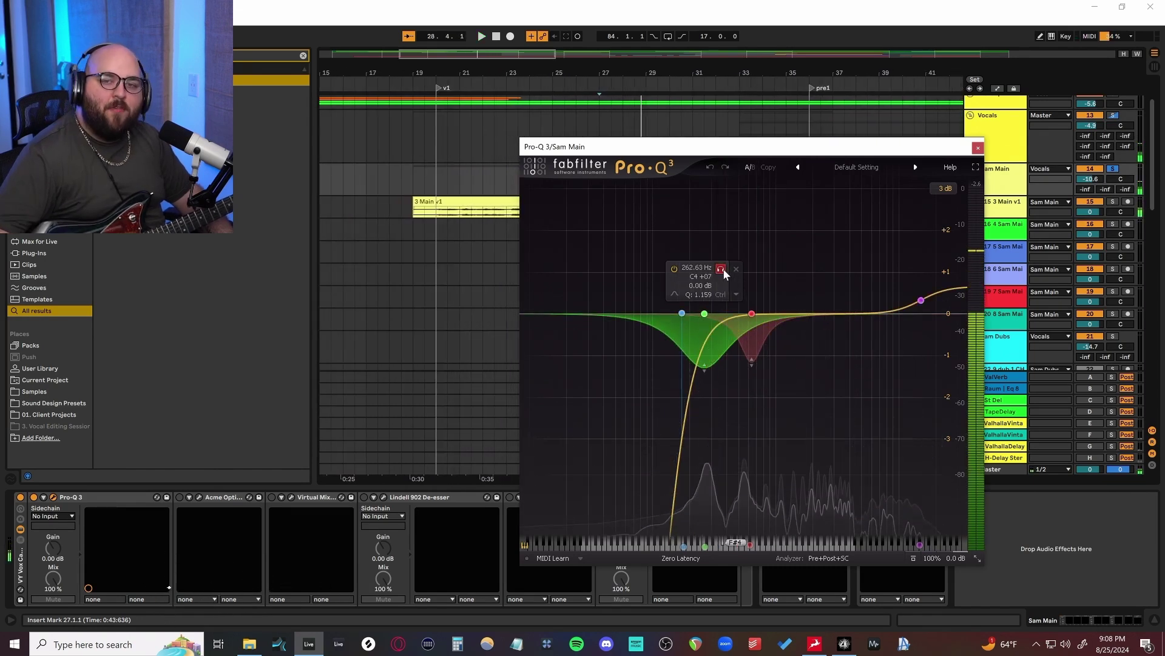
Step: Set the first Pro-Q 3's display range to 12 dB and close the equalizer
left_click(946, 189)
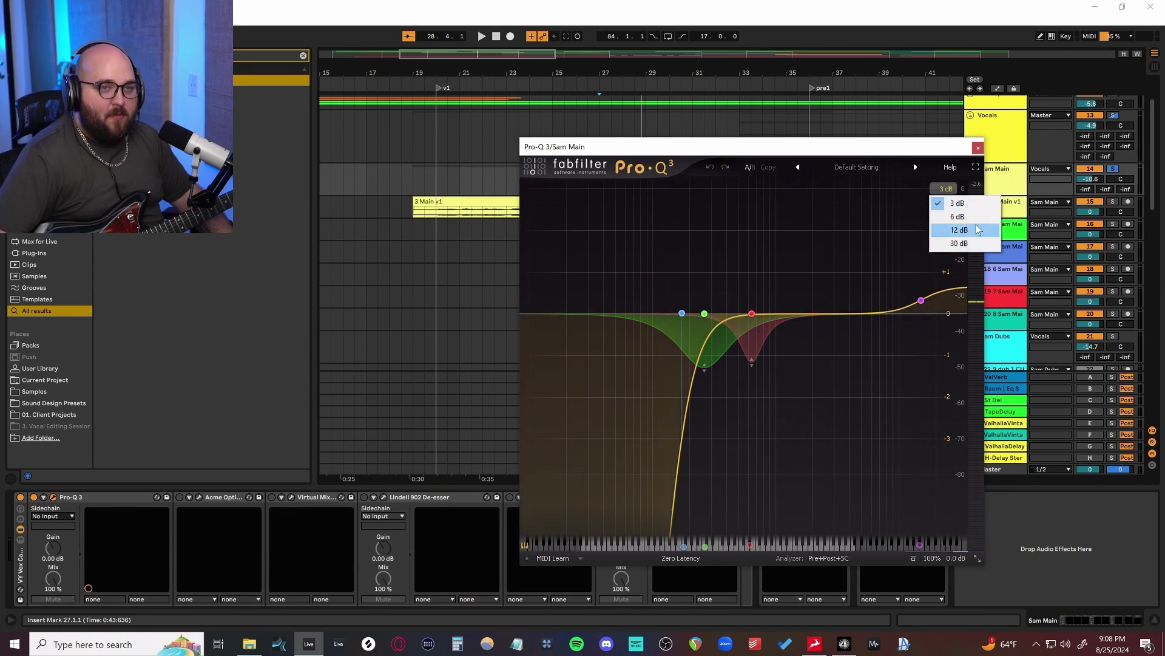
left_click(977, 231)
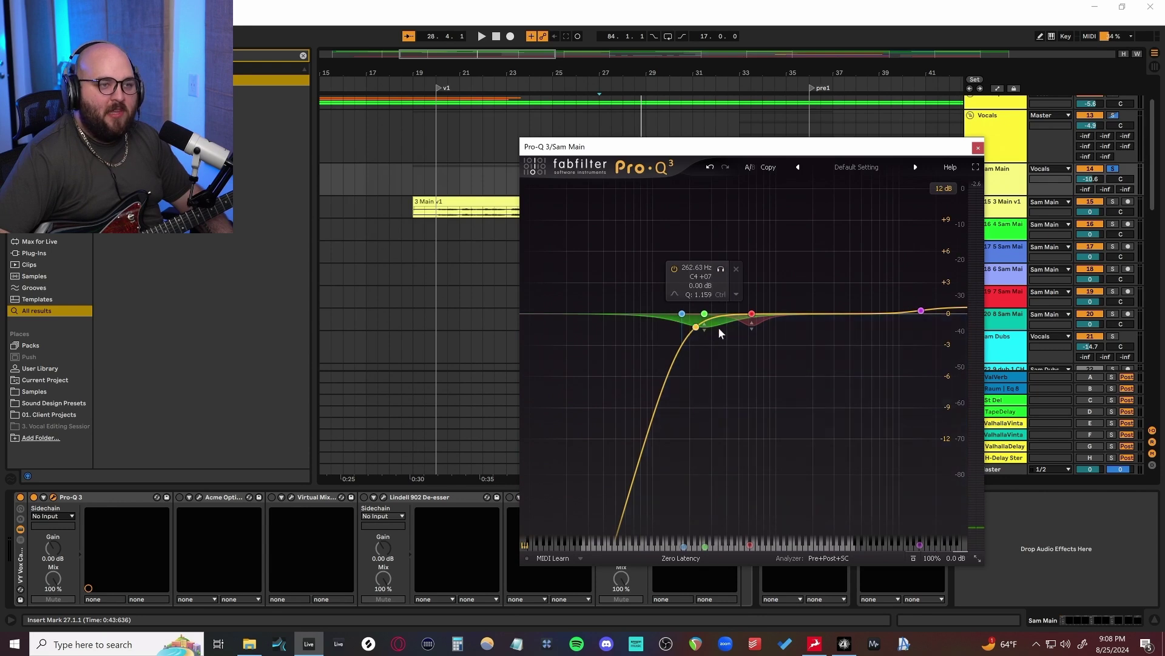
left_click(978, 148)
Step: Play v1 through the Acme Opticom XLA-3 on Sam Main with its window clear of the clips, and close it
left_click_drag(540, 340, 549, 294)
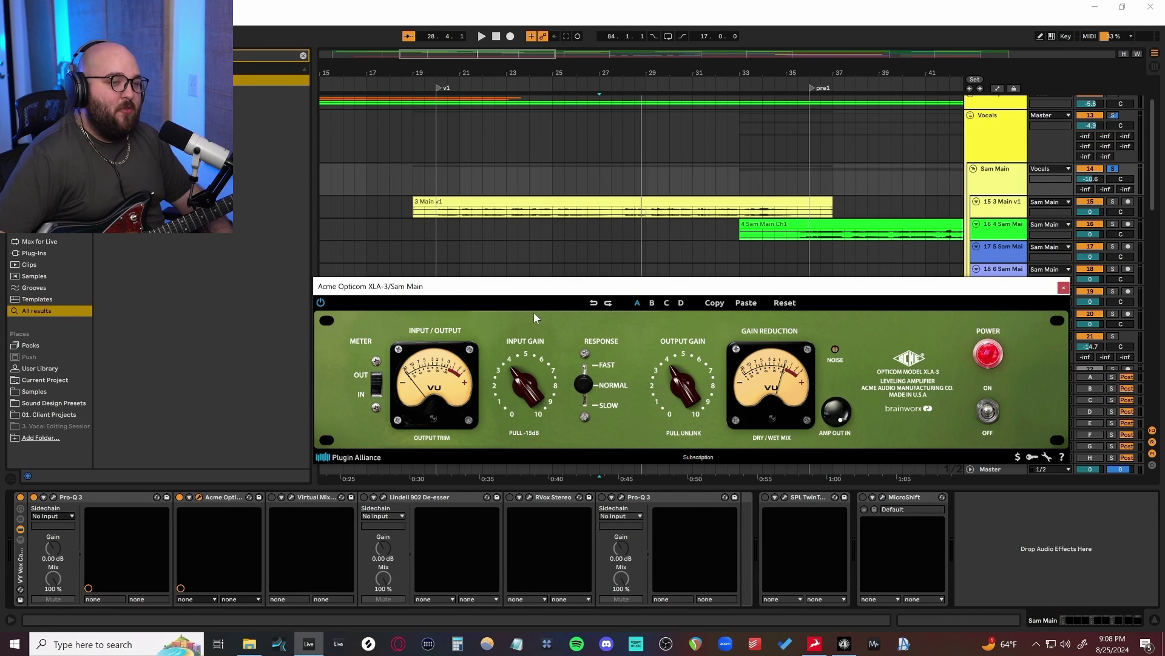
left_click_drag(504, 292, 498, 301)
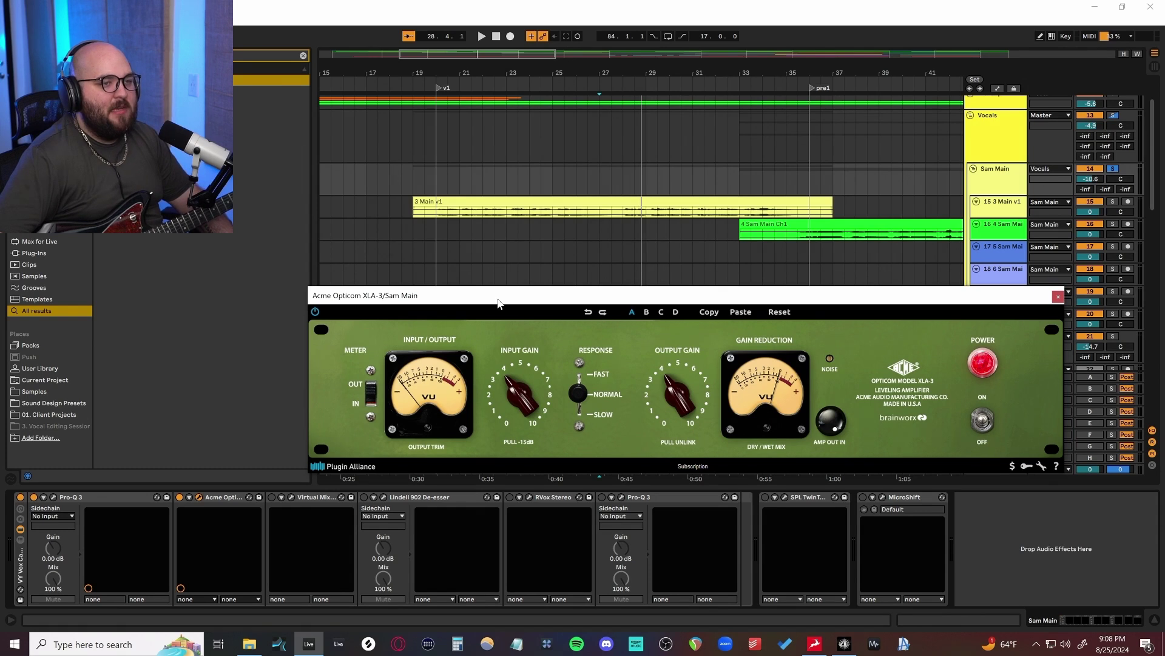
key("space")
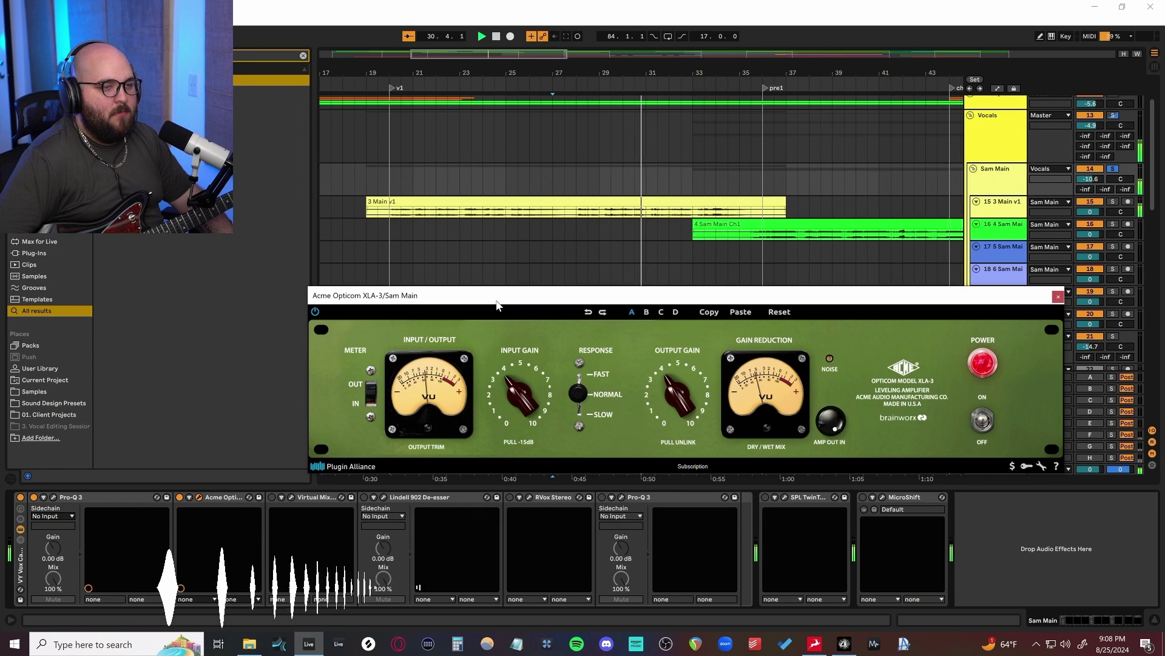
left_click(1058, 297)
Step: Open Sam Main's Virtual Mix Rack and play v1 to examine its channel, de-esser, EQ and FG-Stress modules
left_click(292, 497)
left_click_drag(620, 112, 607, 98)
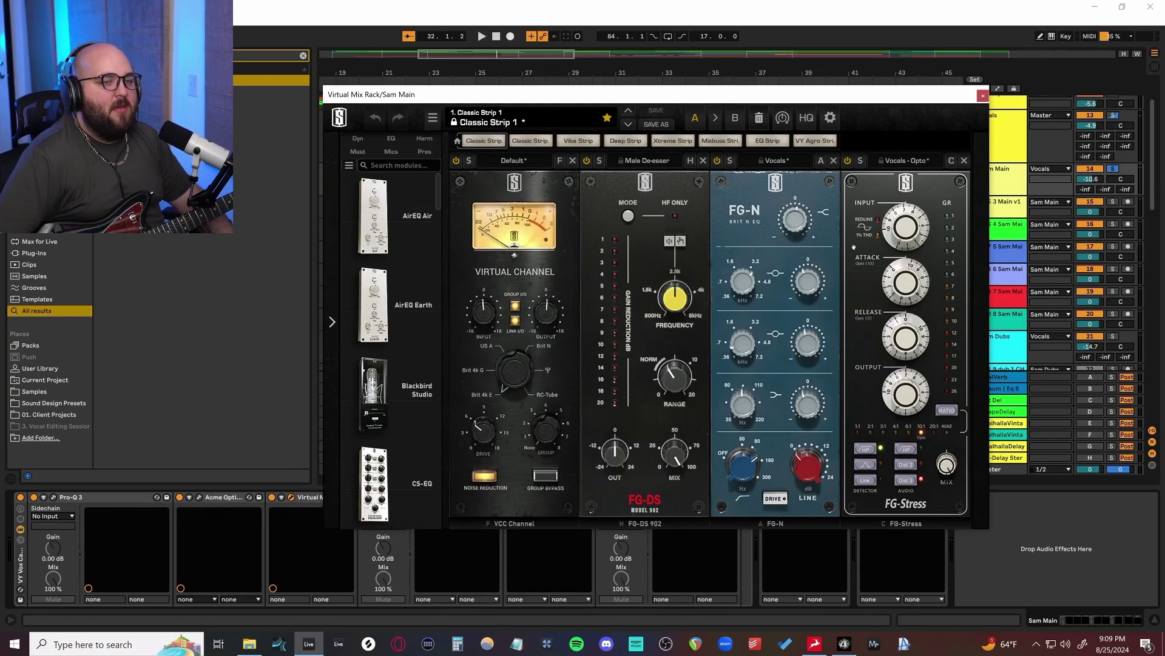
key("space")
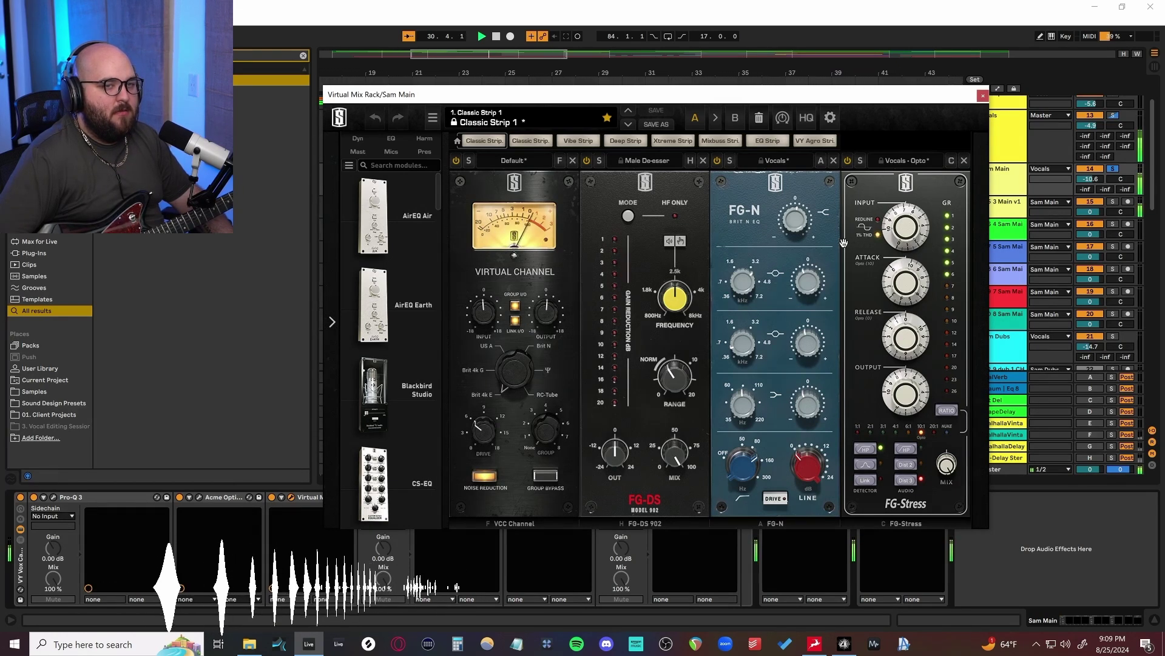
left_click_drag(593, 98, 593, 90)
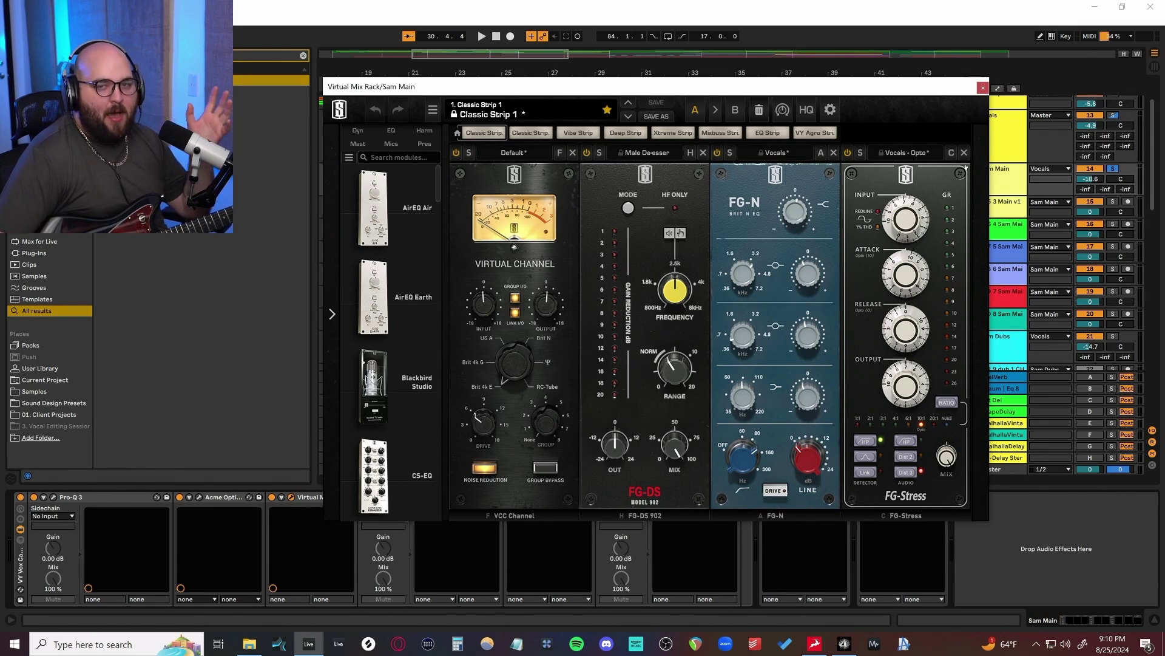
Step: Switch from the Virtual Mix Rack to RVox Stereo, play v1 through it, and close it
left_click(983, 88)
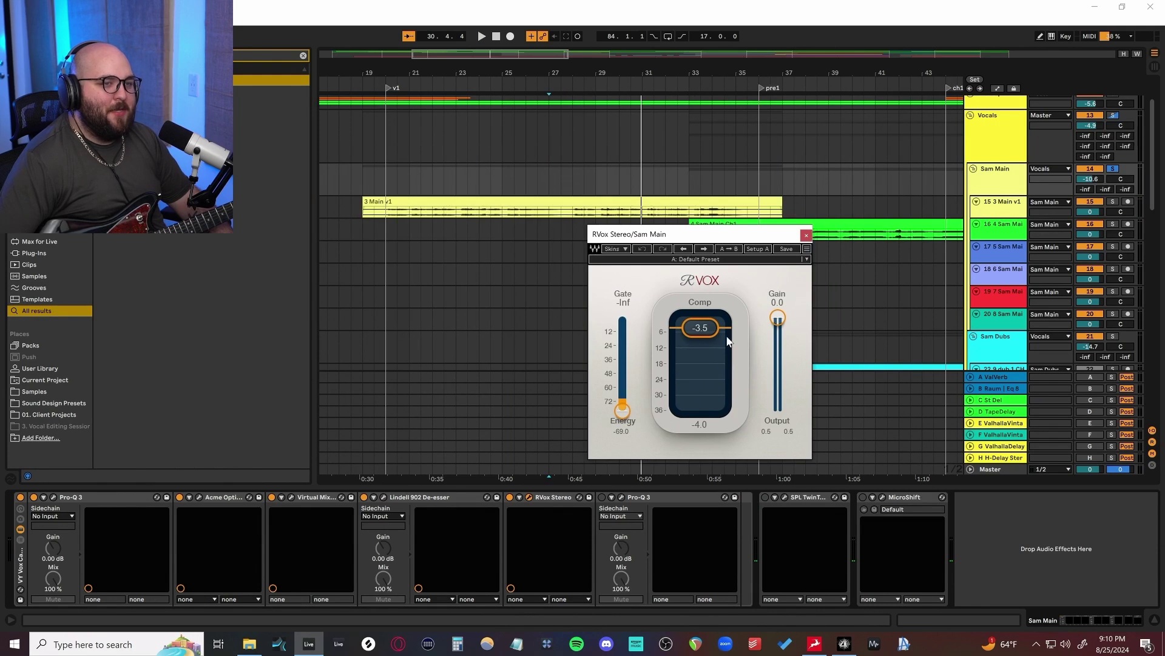
key("space")
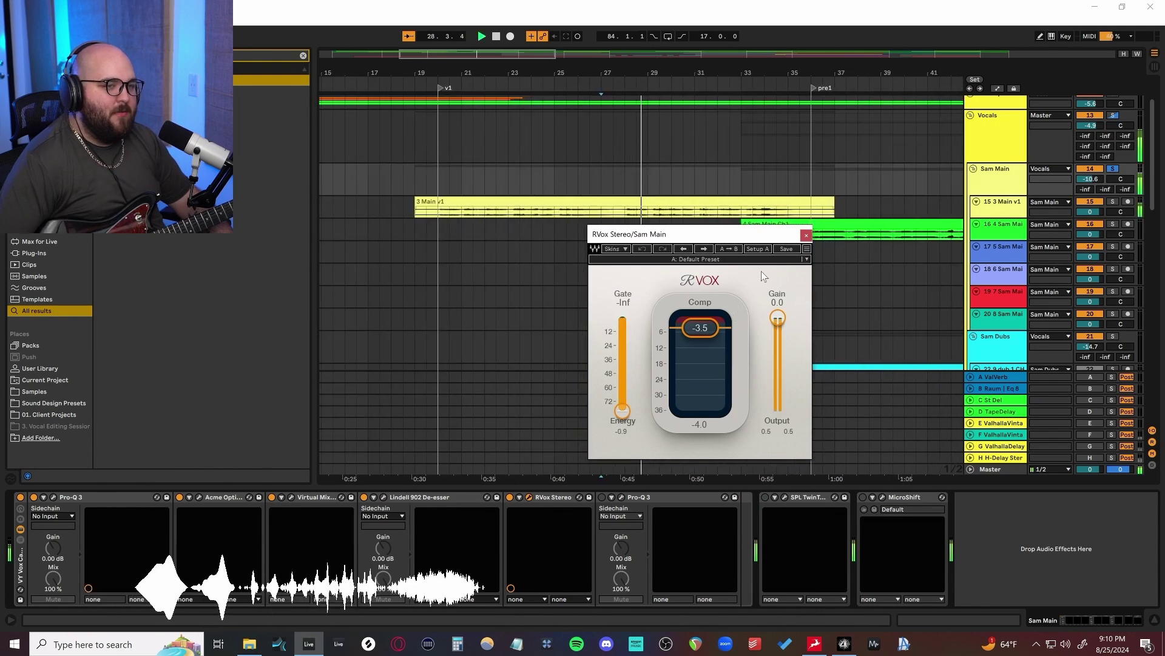
left_click(806, 236)
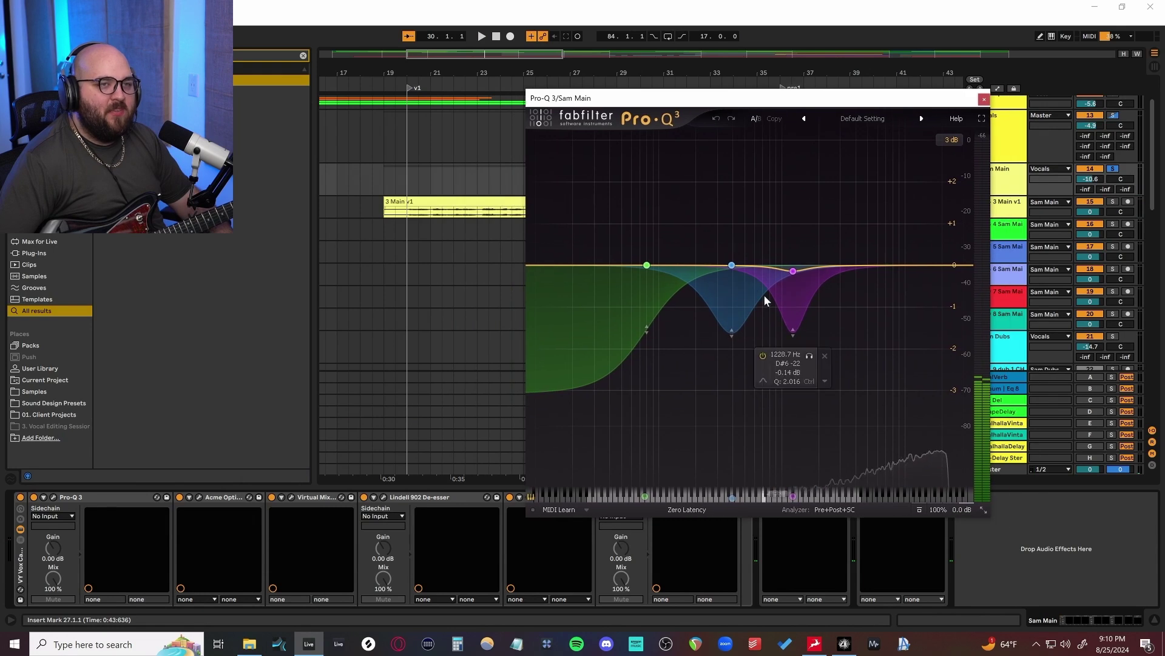
Step: Set the second Pro-Q 3's display range to 12 dB and play v1 to examine its dynamic bands
left_click(951, 140)
left_click(962, 181)
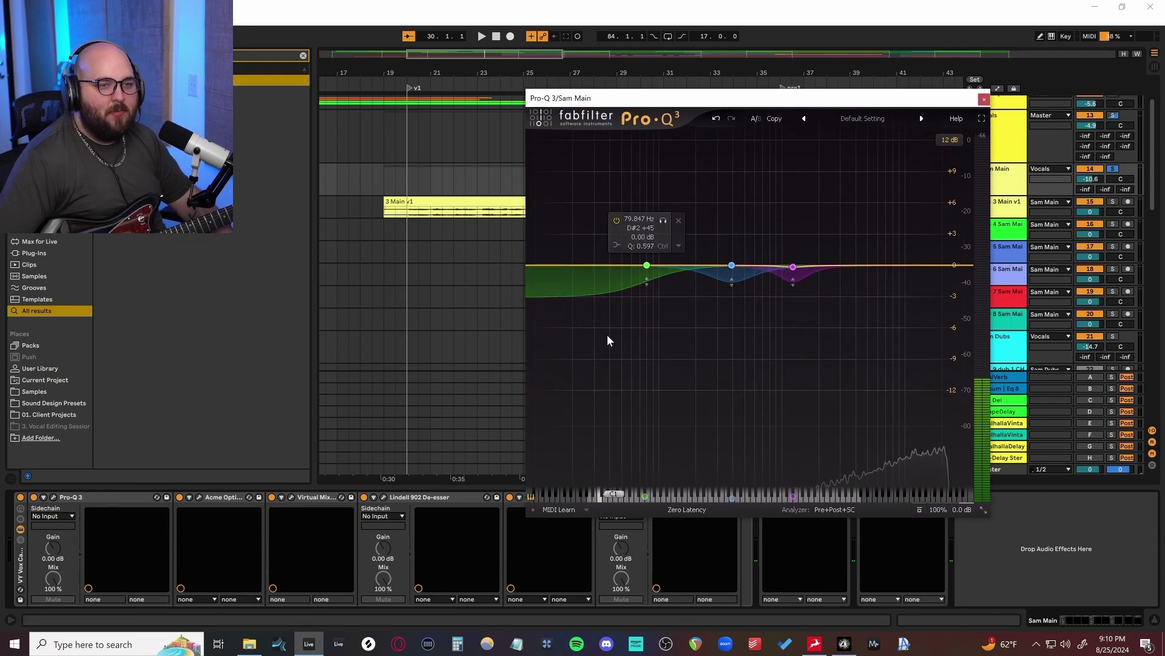
key("space")
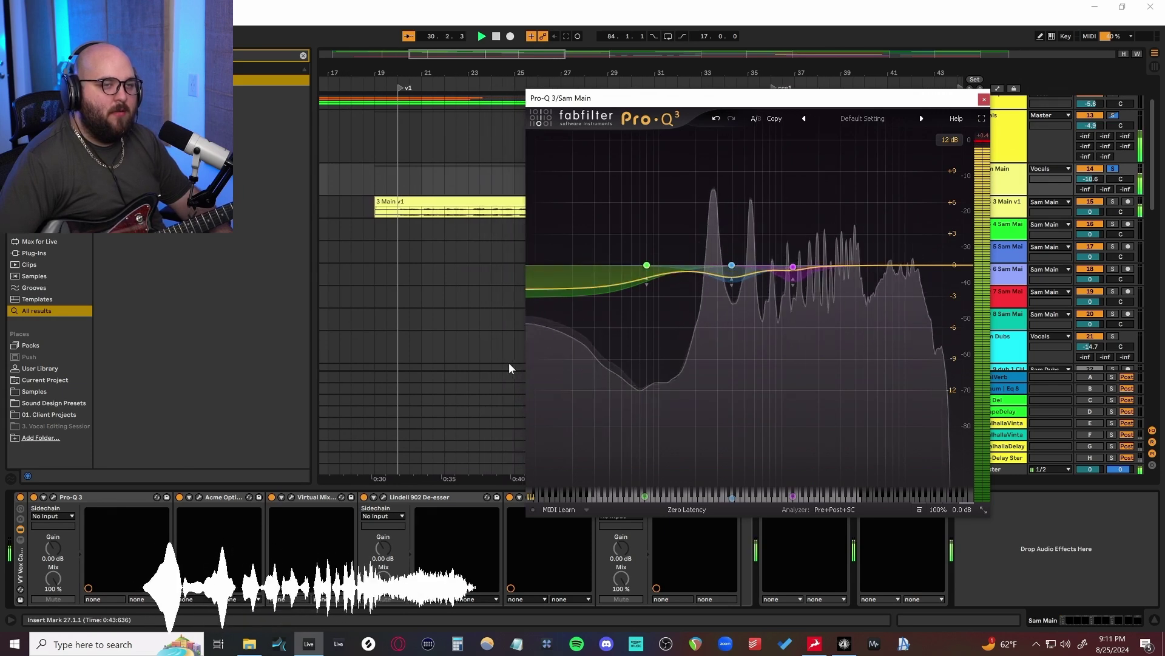
Step: Examine SPL TwinTube and MicroShift on Sam Main with their windows clear of the clips, play v1, and close MicroShift
left_click_drag(726, 217, 709, 199)
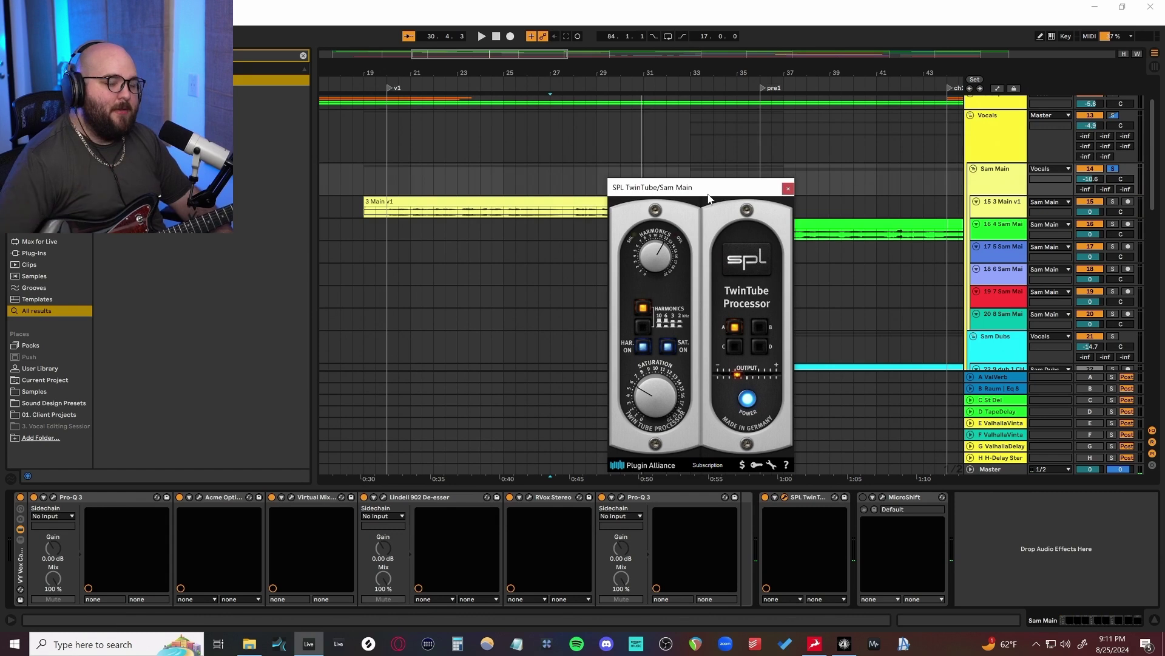
key("space")
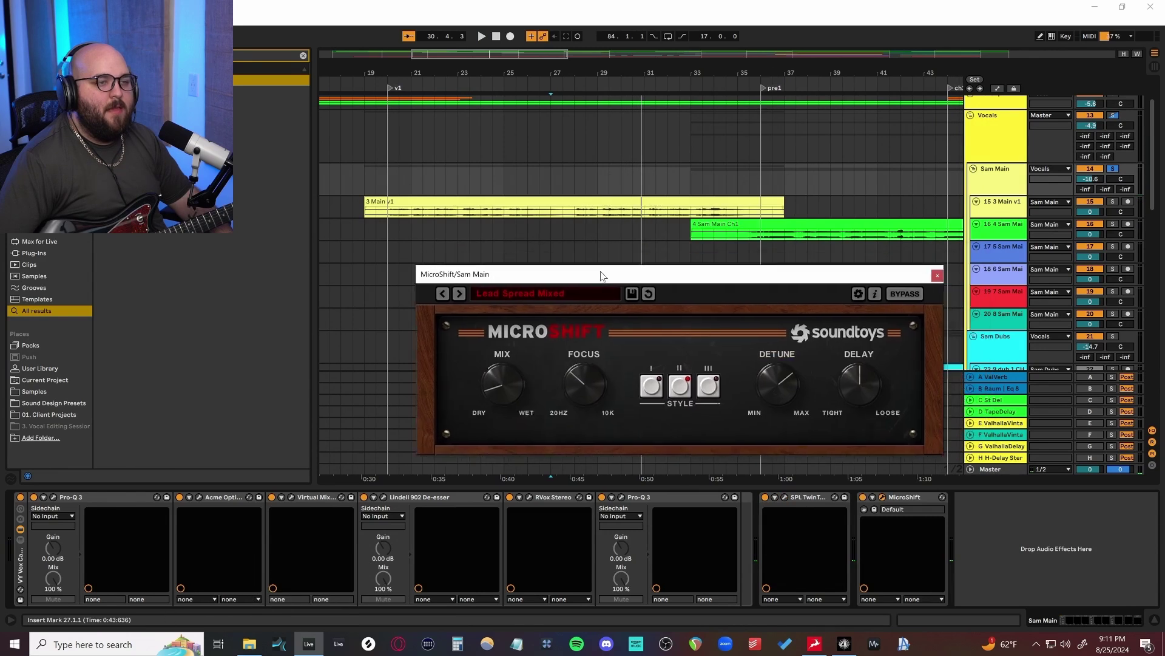
left_click_drag(601, 275, 609, 288)
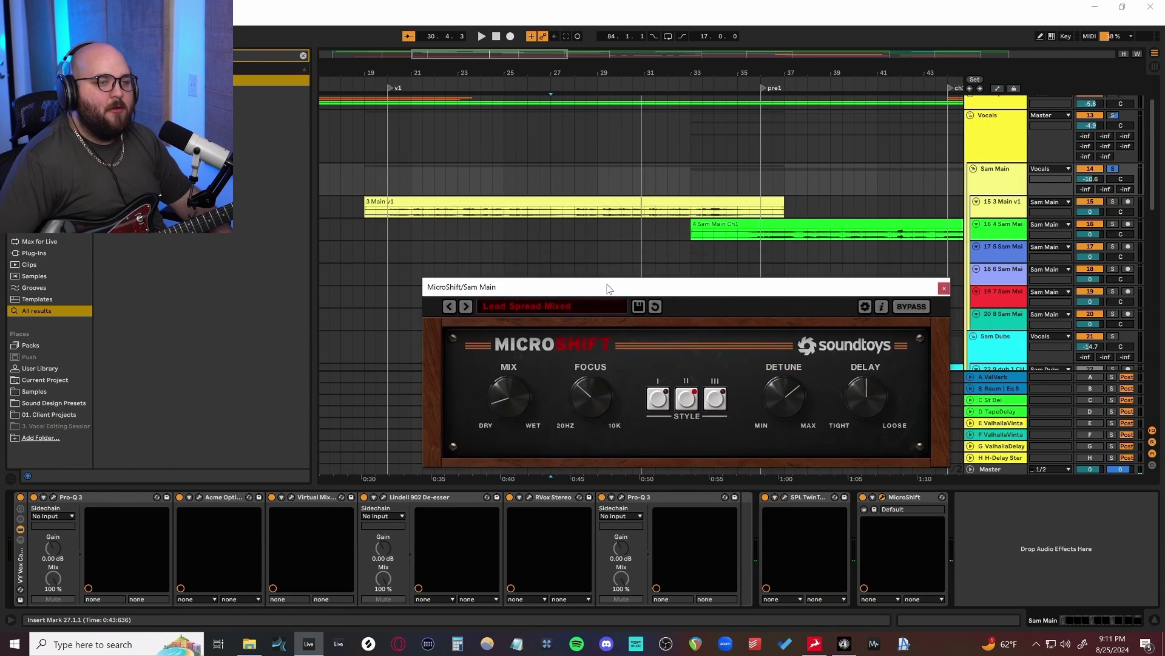
key("space")
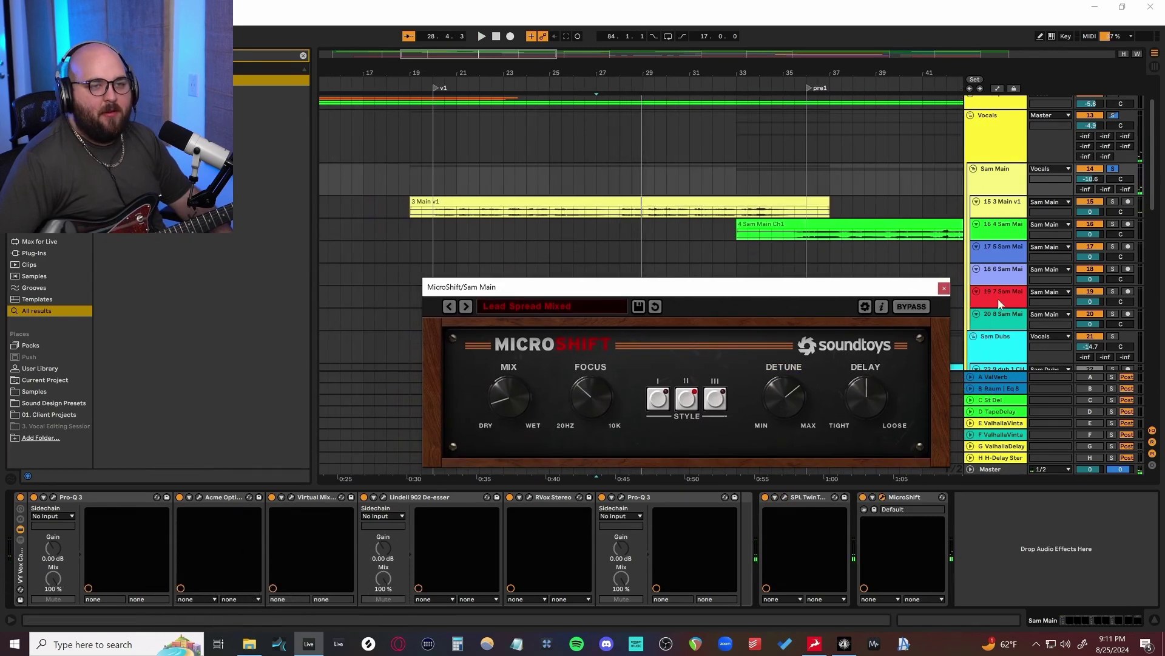
left_click(945, 287)
Step: Show the Sam Dubs group's device chain and look over its dub tracks
scroll(982, 216, "down", 5)
left_click(983, 216)
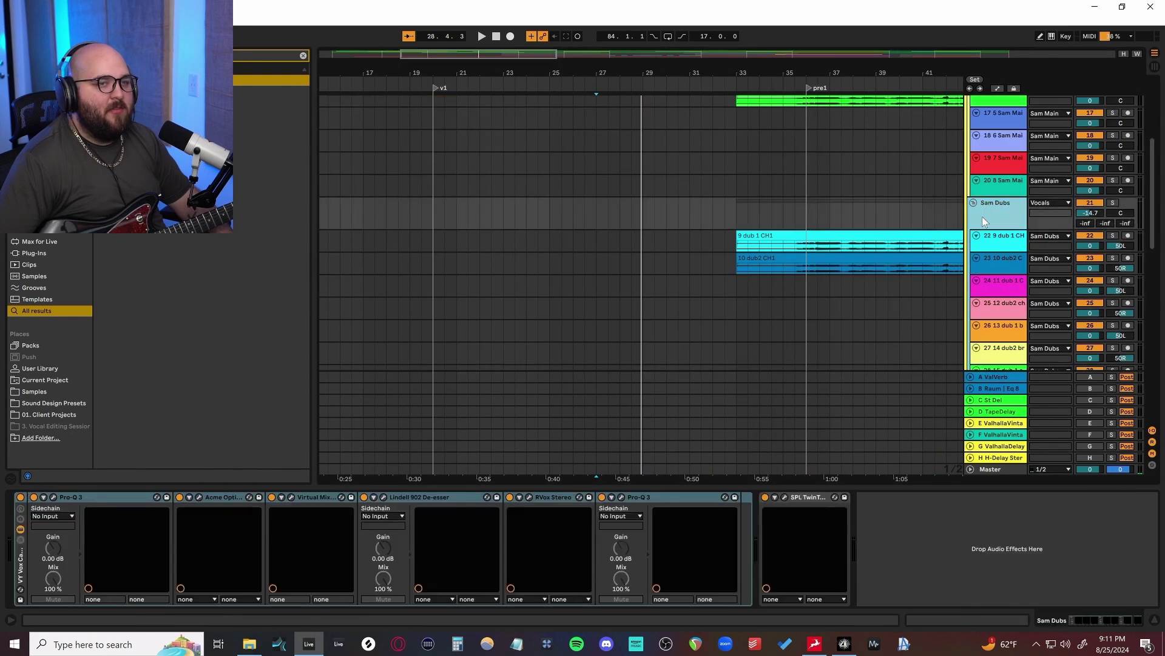
scroll(982, 216, "down", 2)
scroll(982, 219, "down", 3)
Step: Solo the Bass track, enlarge its lane and play its MIDI part from pre1 into ch1
left_click(994, 264)
scroll(662, 319, "right", 5)
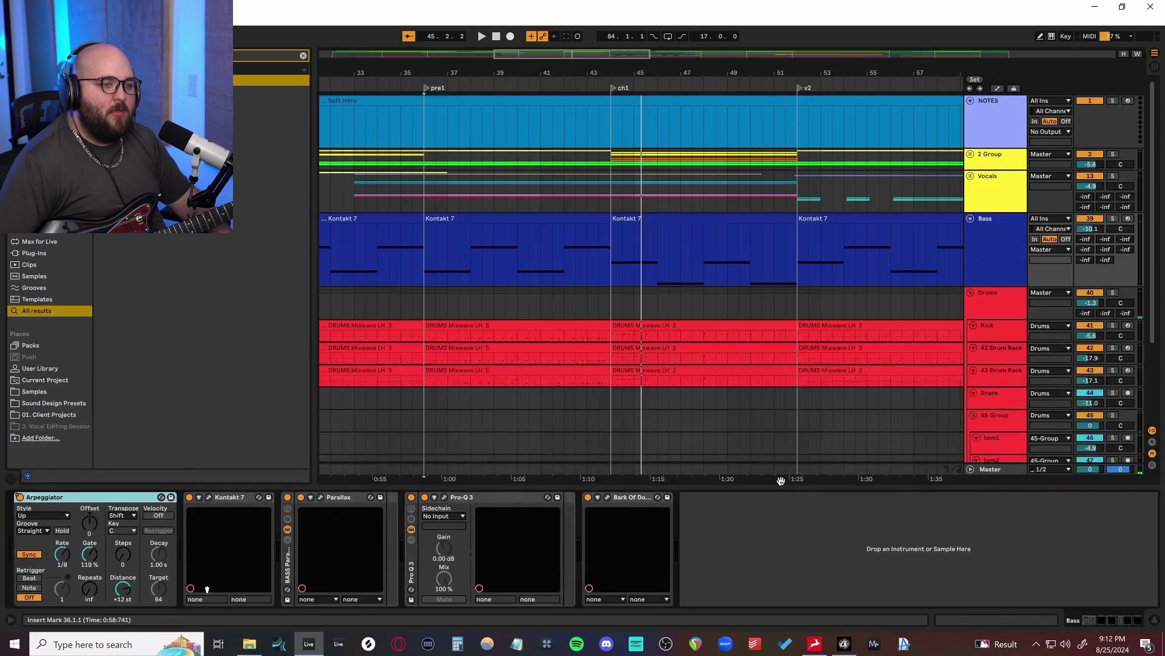
scroll(628, 294, "left", 6)
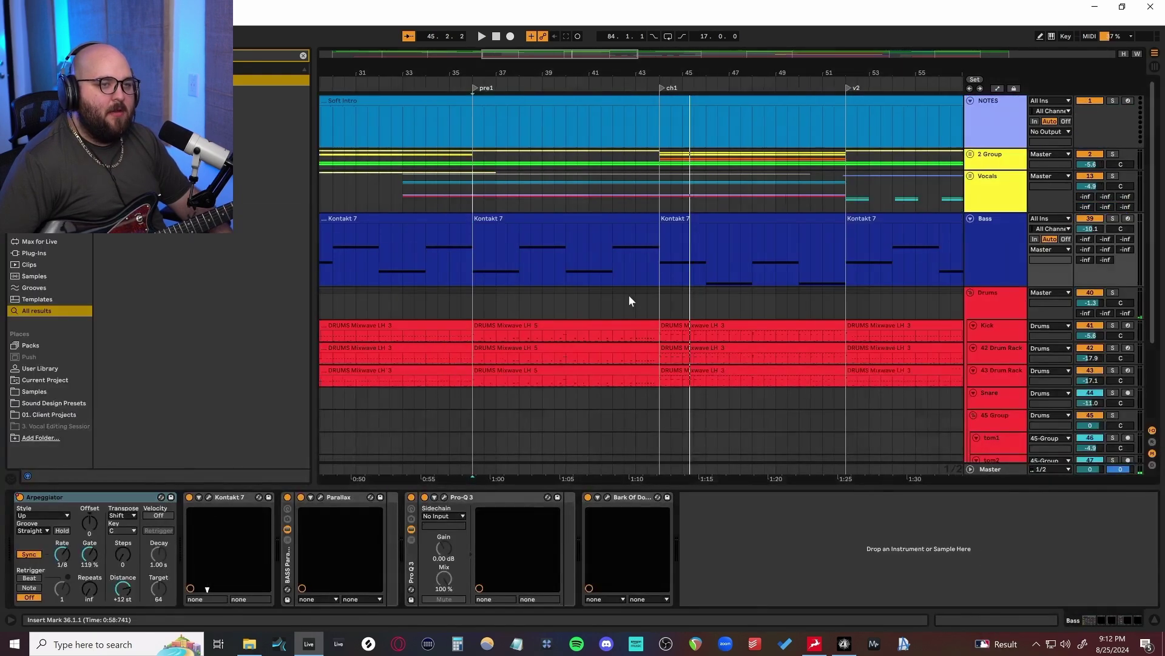
left_click(745, 245)
scroll(761, 252, "up", 3)
left_click(566, 331)
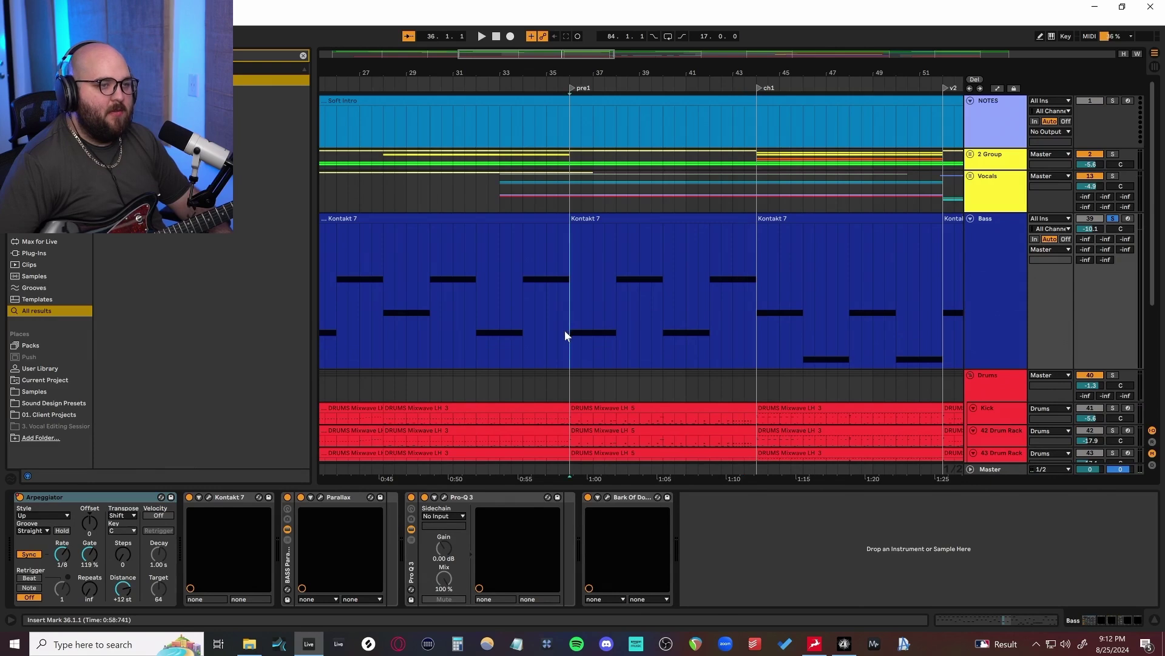
key("space")
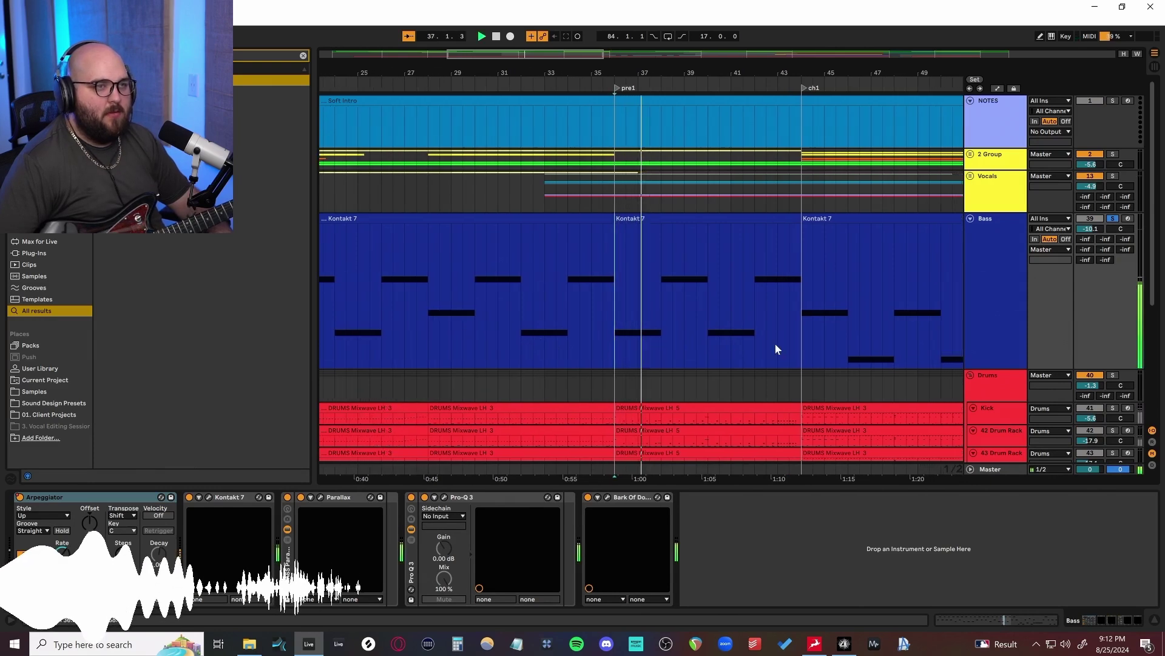
key("plus")
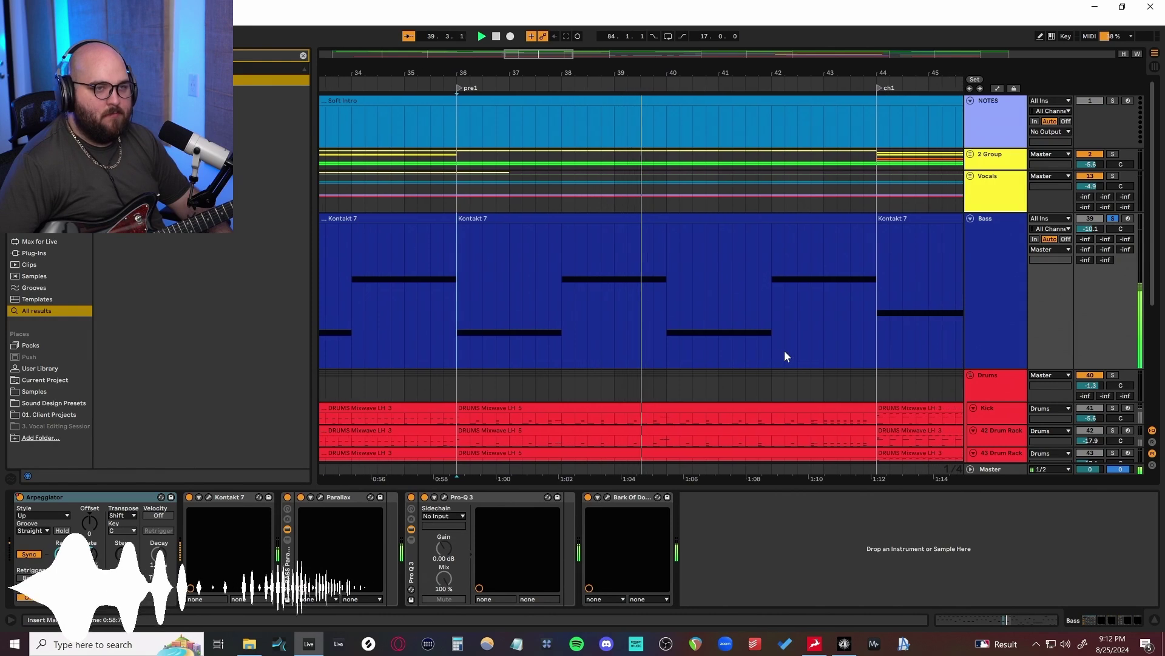
key("minus")
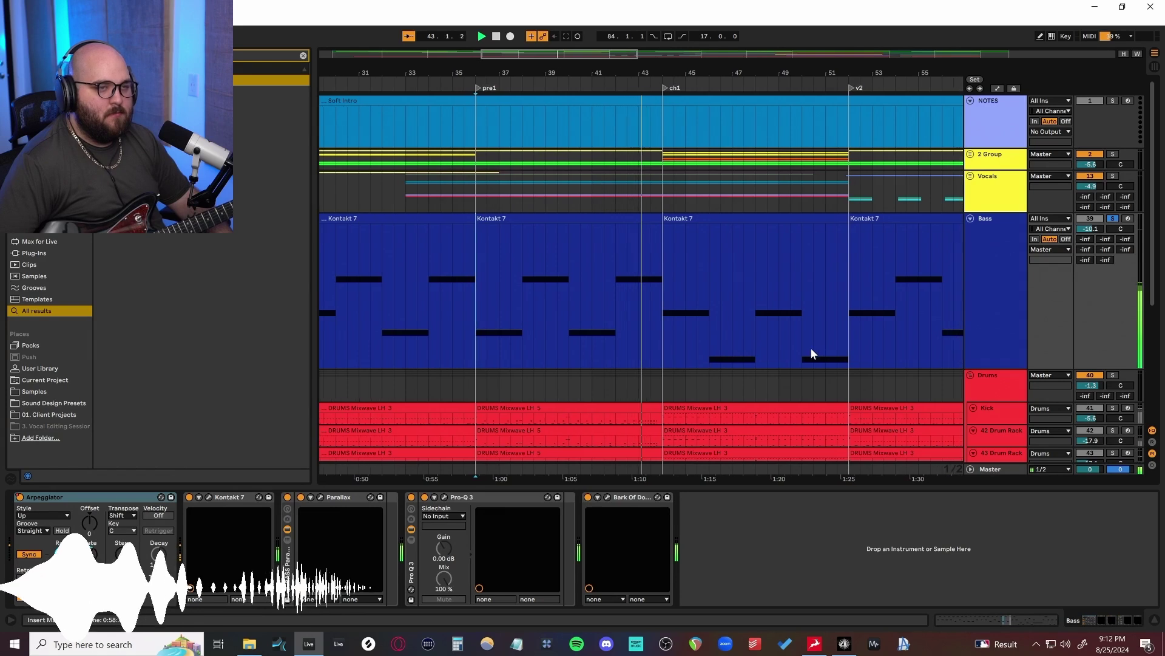
key("plus")
key("minus")
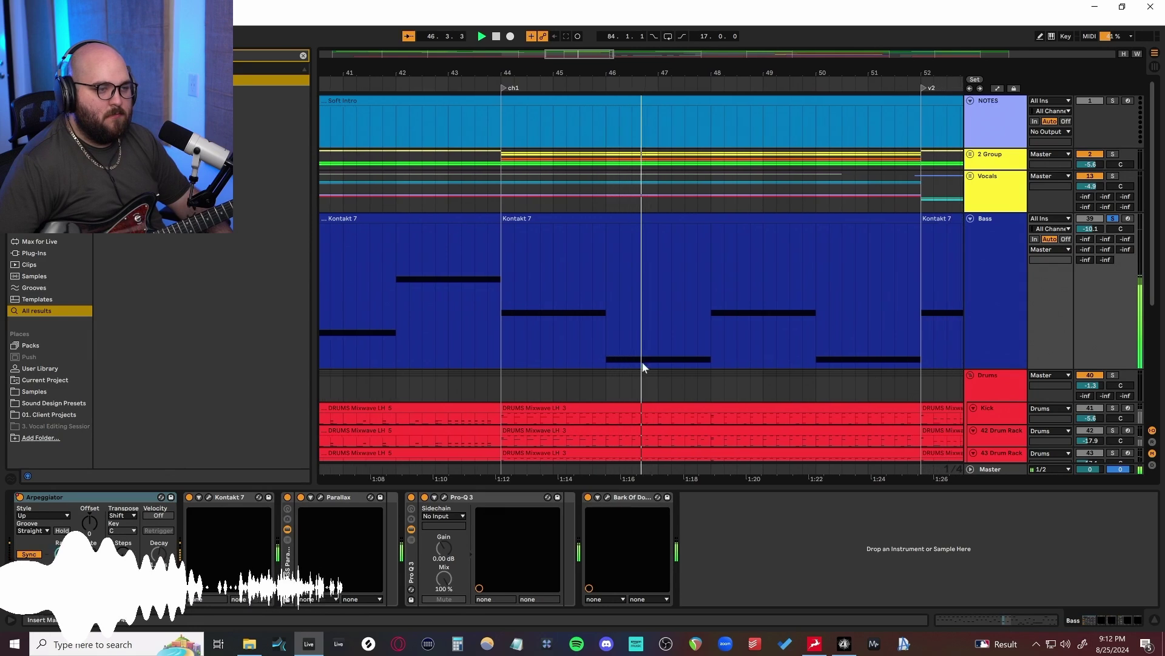
Step: Stop playback and examine the PunkBass instrument in Kontakt 7 on Bass, moving its window into view and closing it
key("ctrl+alt+p")
left_click_drag(428, 68, 728, 113)
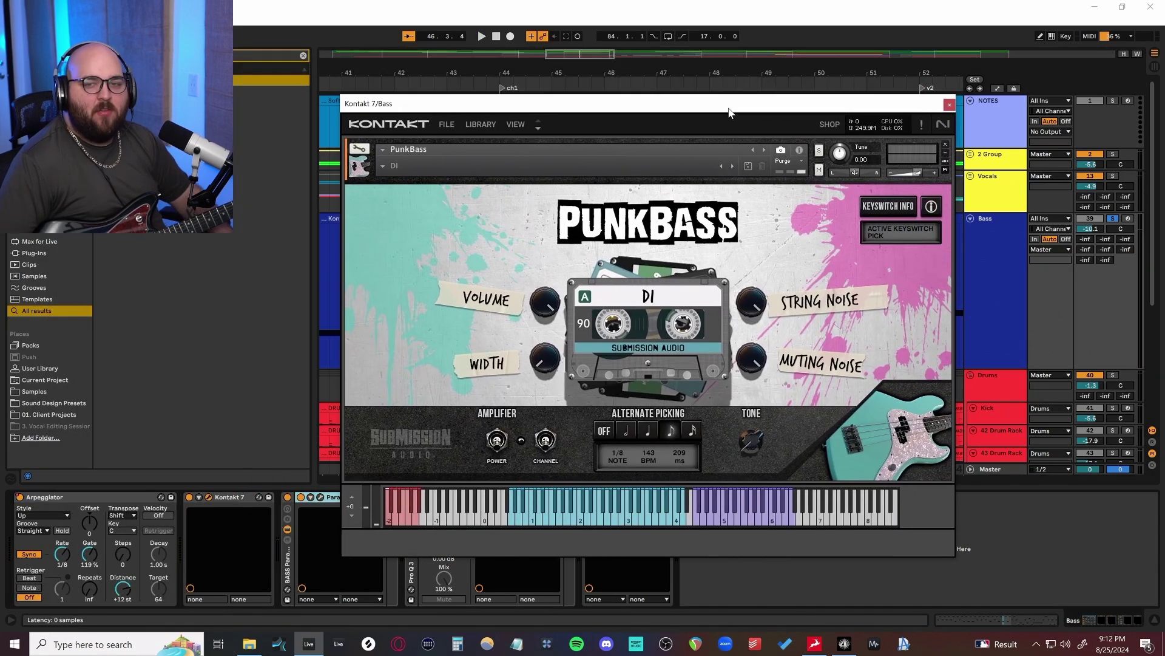
left_click_drag(734, 108, 781, 93)
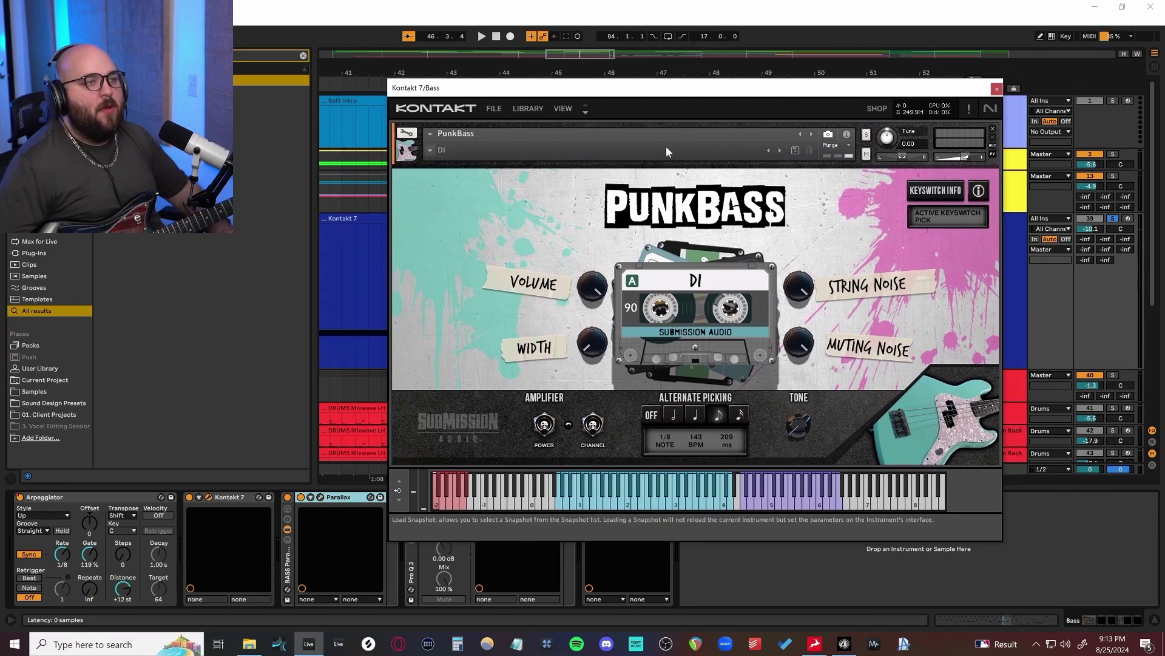
left_click(997, 91)
Step: Examine Parallax with its Fat Clean preset and the Pro-Q 3 curve on Bass, closing each window
left_click_drag(437, 61, 785, 99)
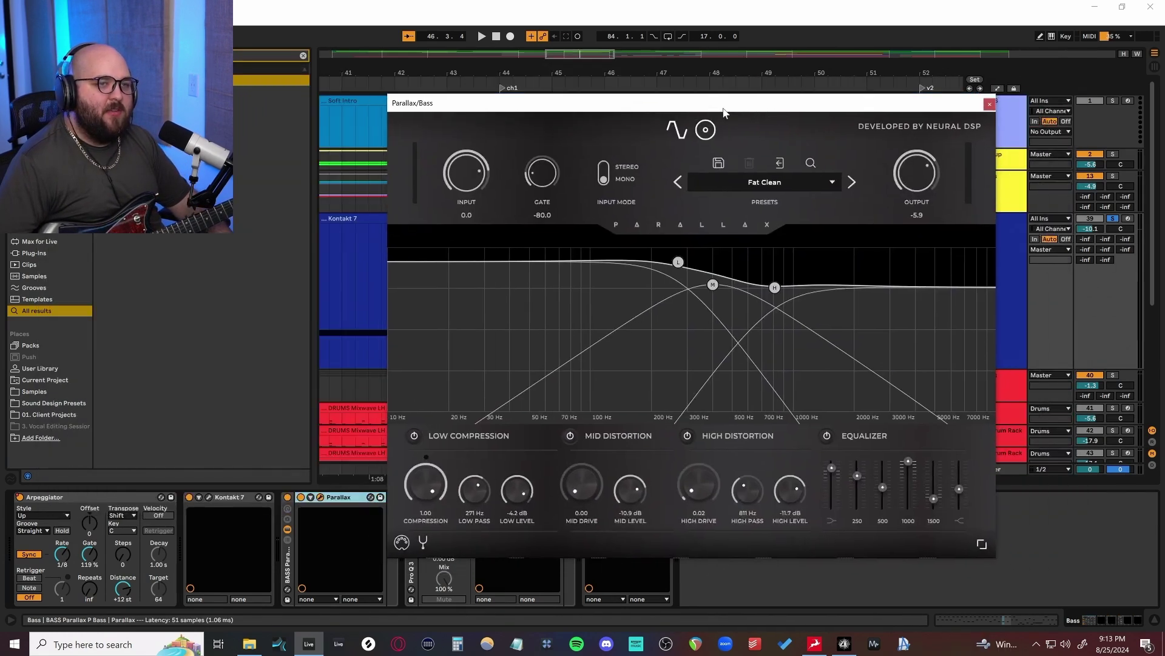
left_click(990, 104)
left_click(444, 498)
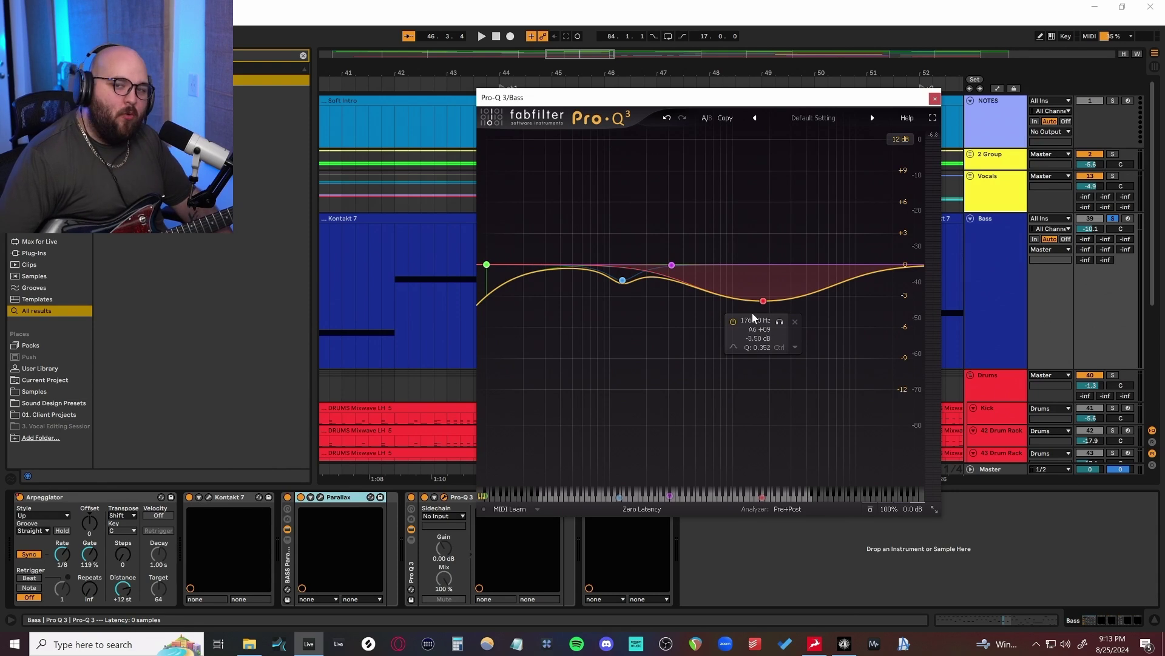
left_click(732, 322)
left_click(935, 98)
Step: Open Bark Of Dog 2 on Bass and play from pre1 while bypassing and re-enabling it to compare the low end
left_click_drag(449, 100, 764, 229)
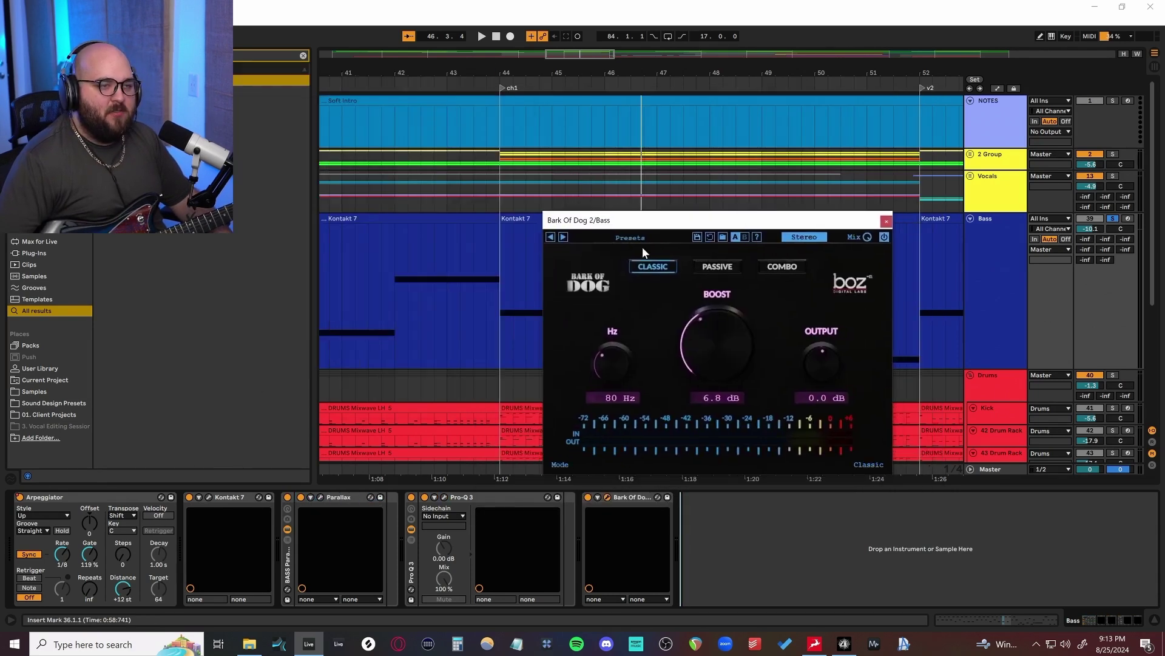
left_click_drag(648, 220, 658, 191)
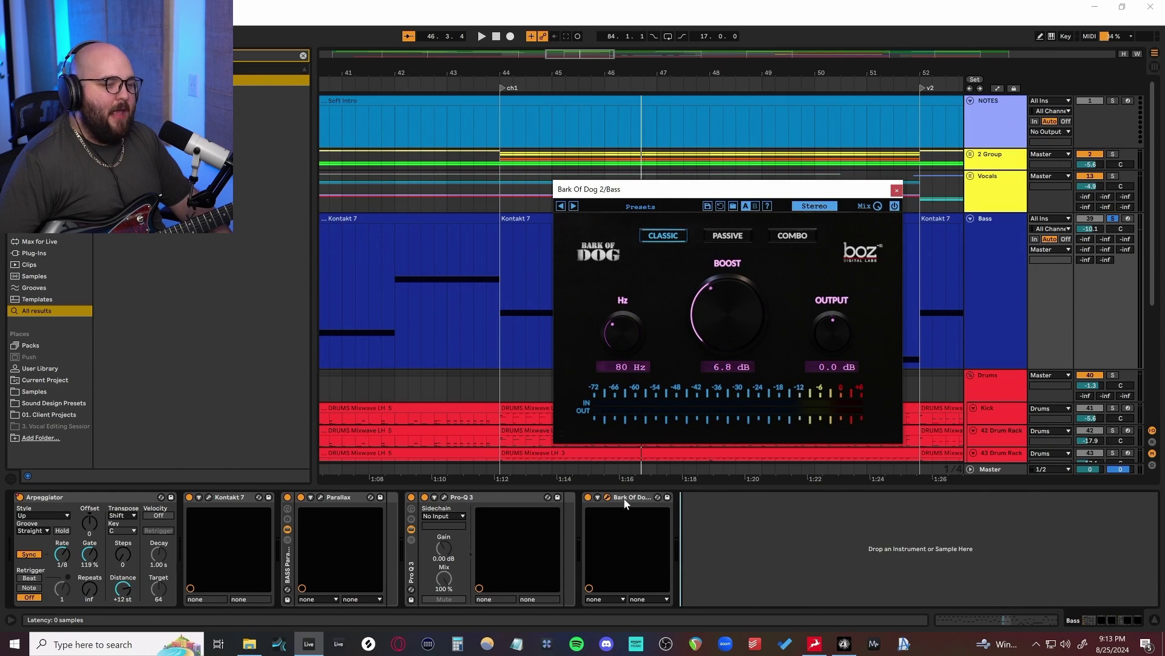
left_click(588, 498)
key("space")
left_click(588, 498)
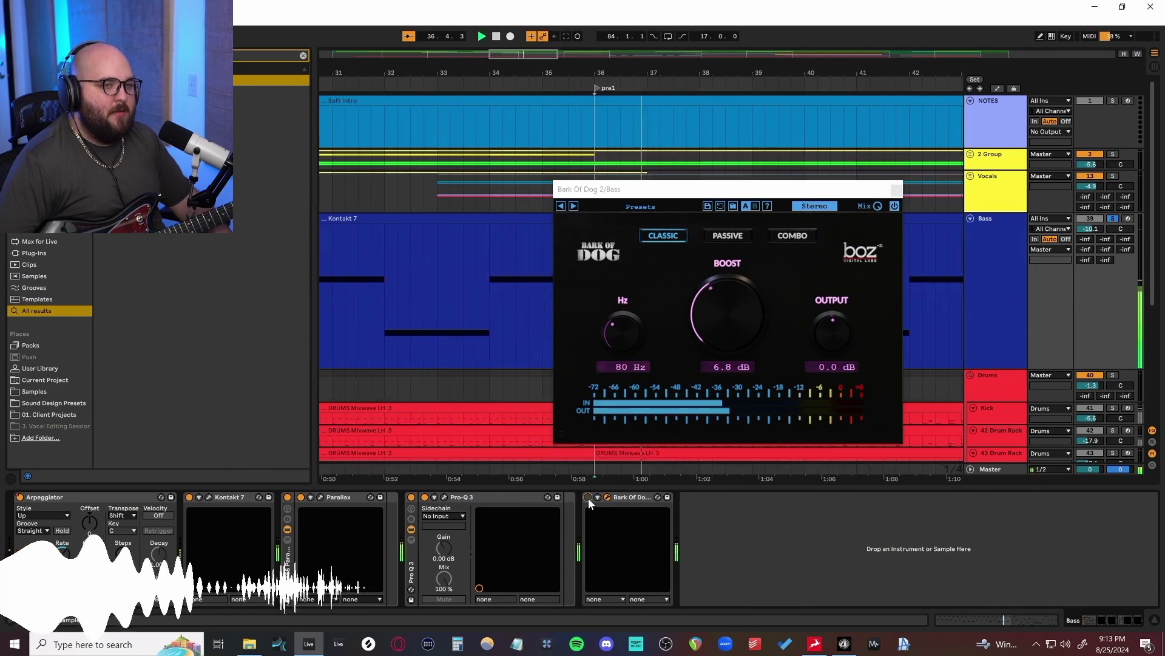
left_click(588, 497)
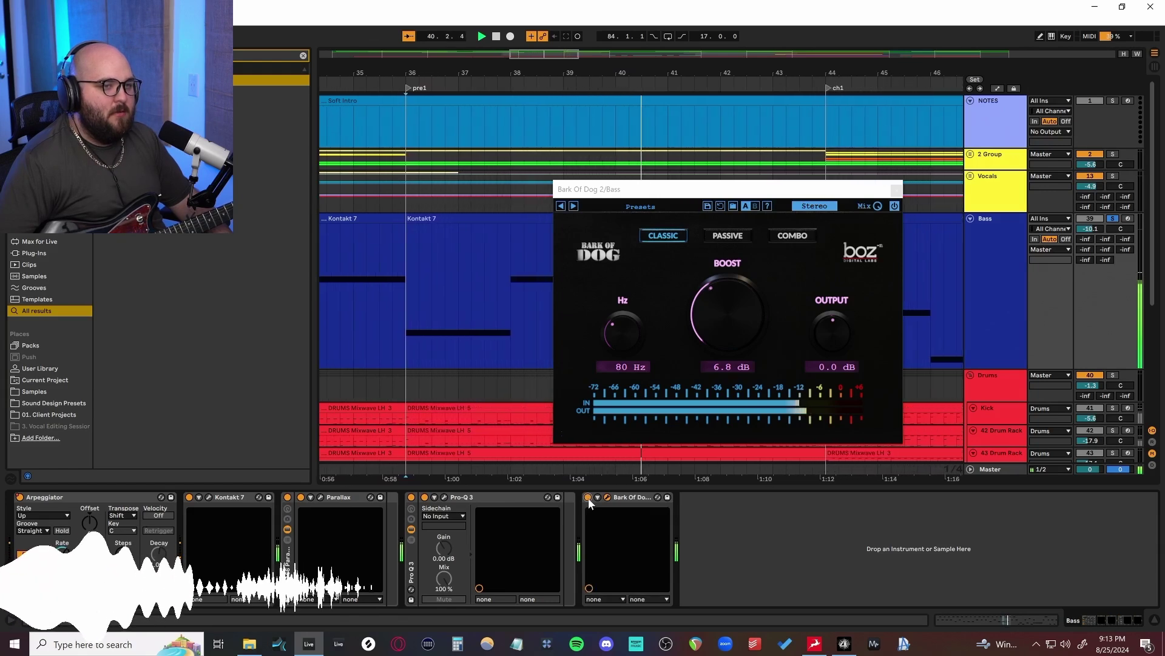
key("space")
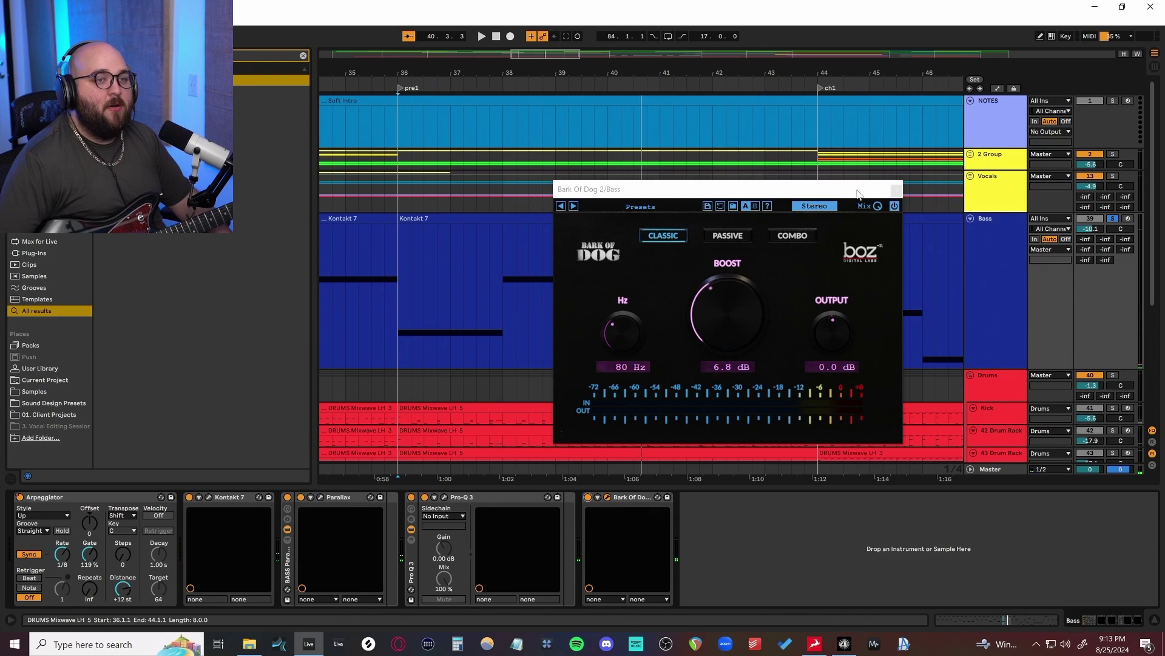
left_click_drag(860, 195, 918, 205)
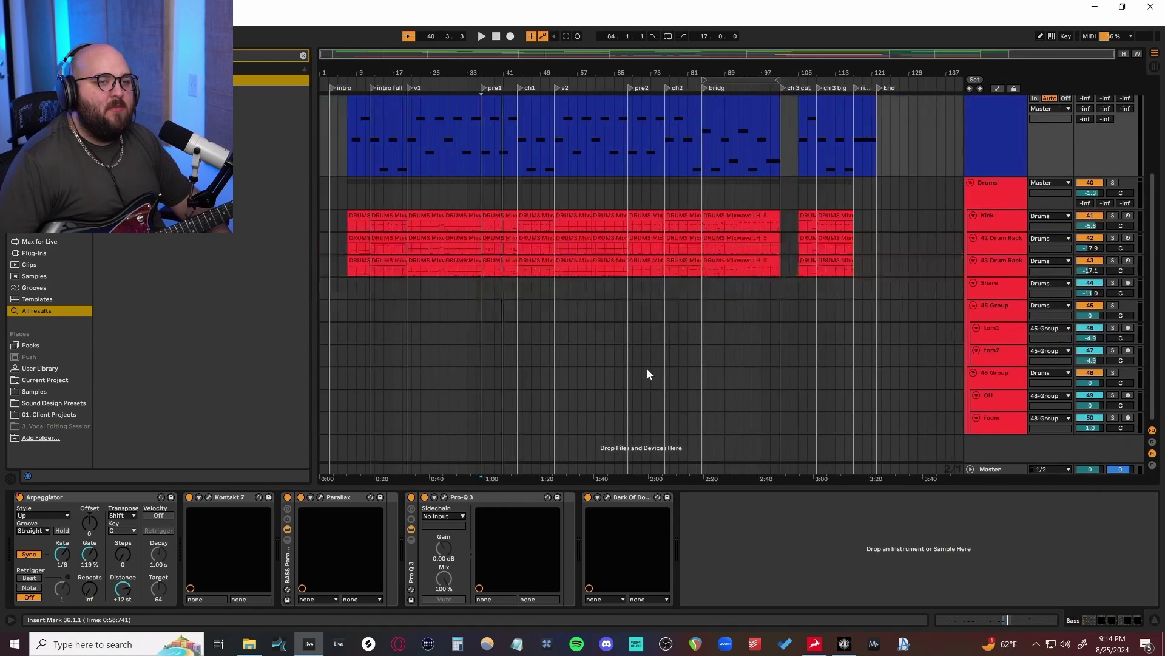
Step: Solo the Drums group and play it from pre2 into ch2, zoomed in on the drum clips
key("plus")
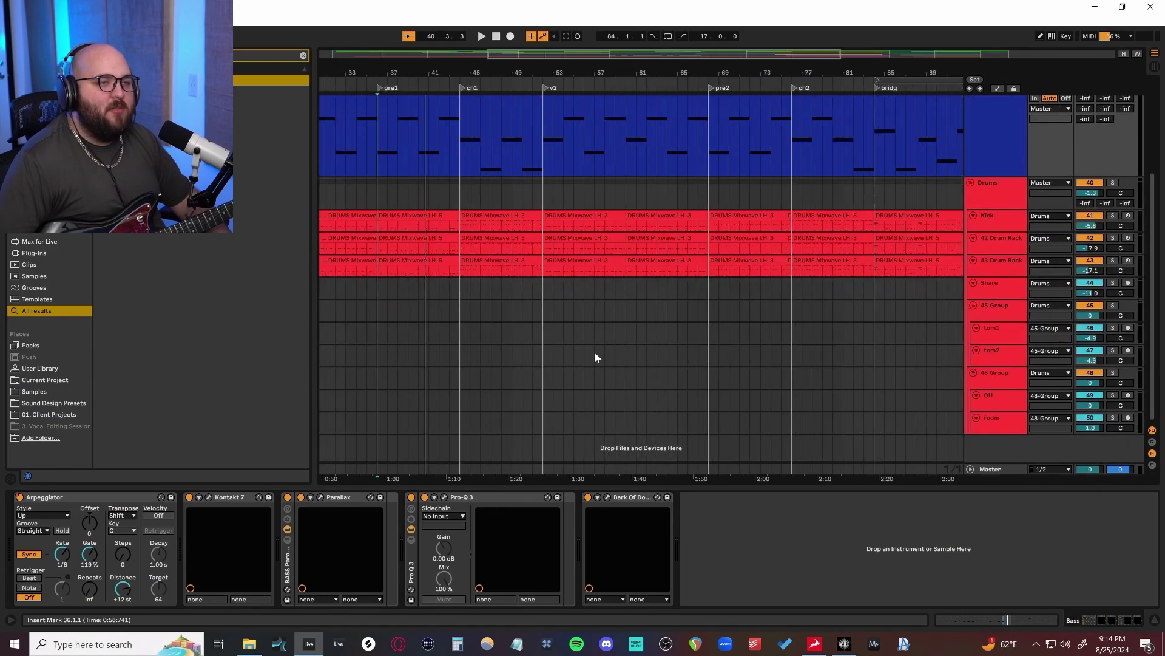
left_click(722, 205)
key("space")
key("plus")
key("plus")
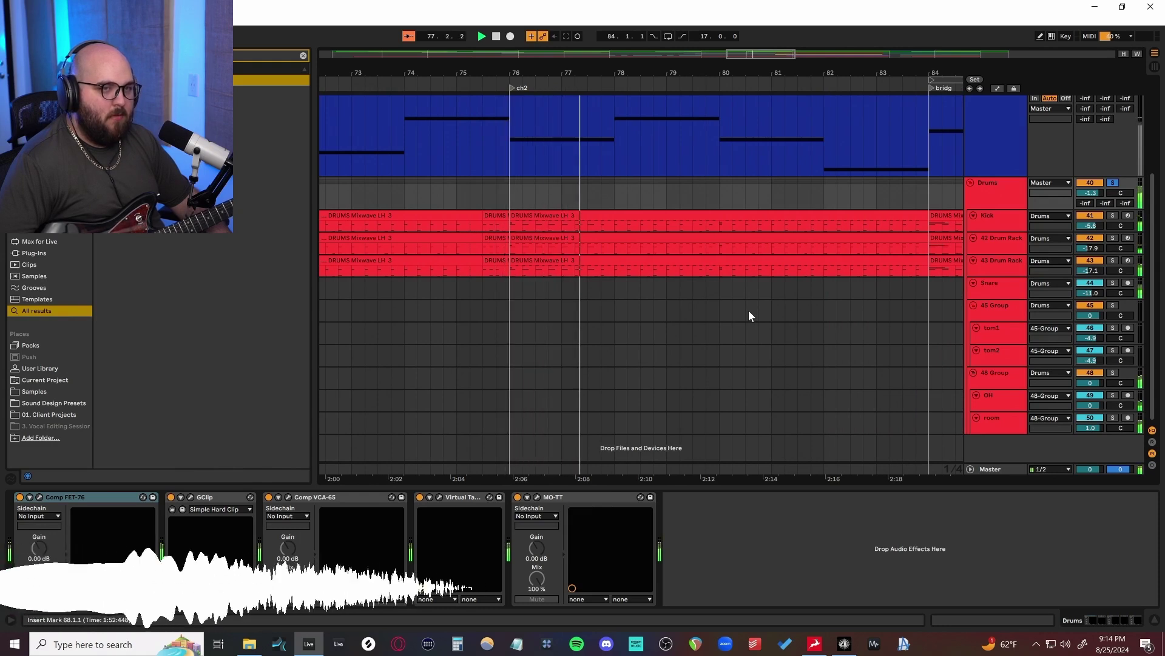
Step: Stop playback, enlarge the drum track lanes and examine the Drums group's device chain through to MO-TT
key("space")
key("h")
left_click(574, 498)
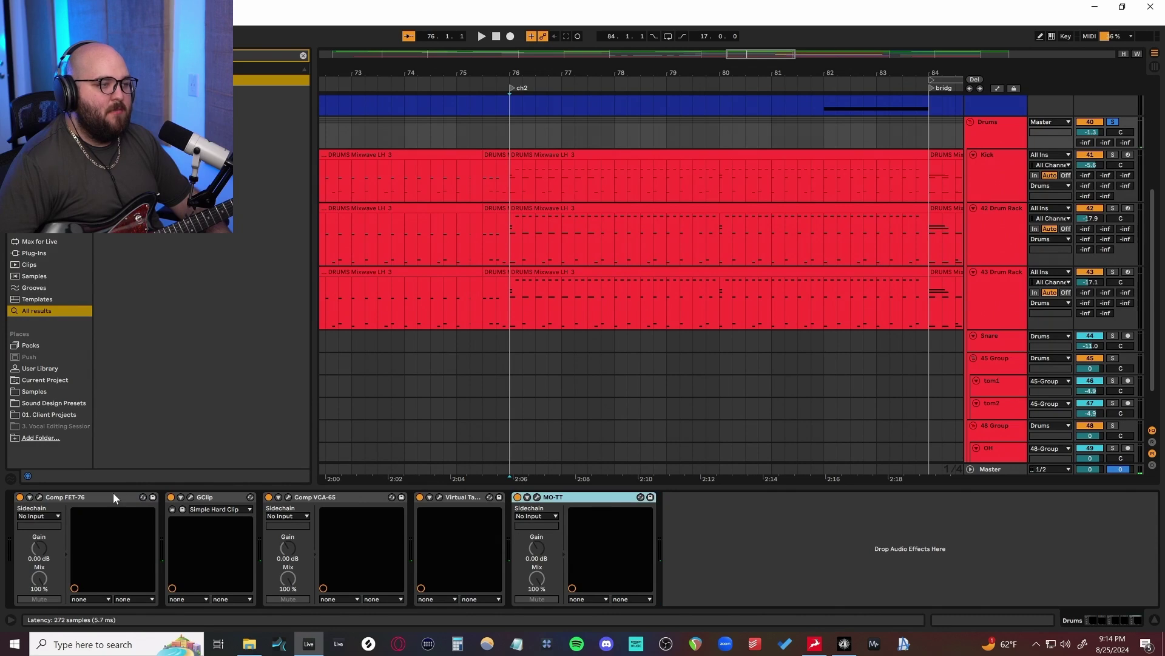
Step: Solo the Kick track, play it from ch2 and examine its One Kit Wonder - Aggressive Rock kit in Kontakt 7
left_click(967, 179)
key("space")
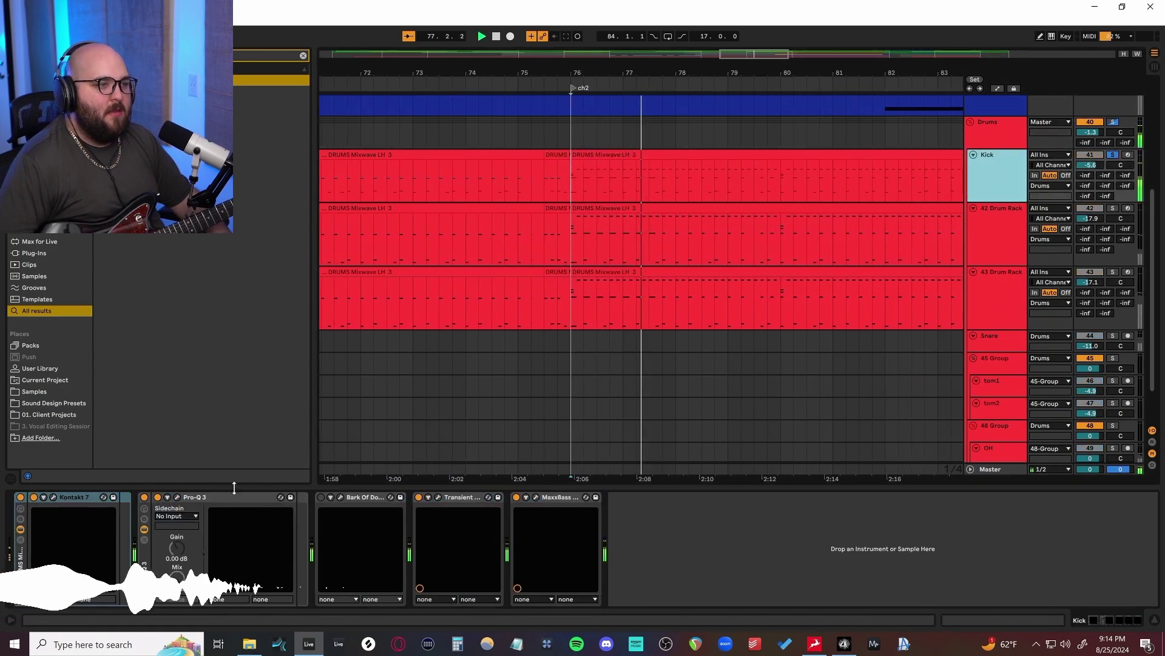
left_click(53, 497)
left_click_drag(449, 97, 581, 96)
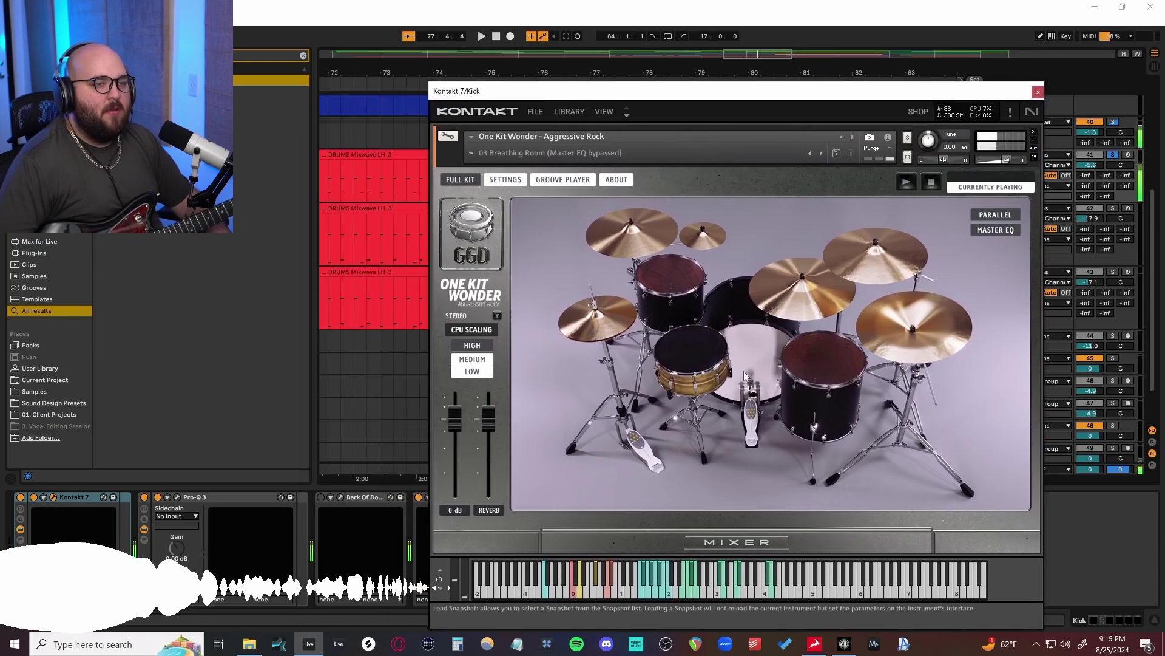
left_click(1038, 92)
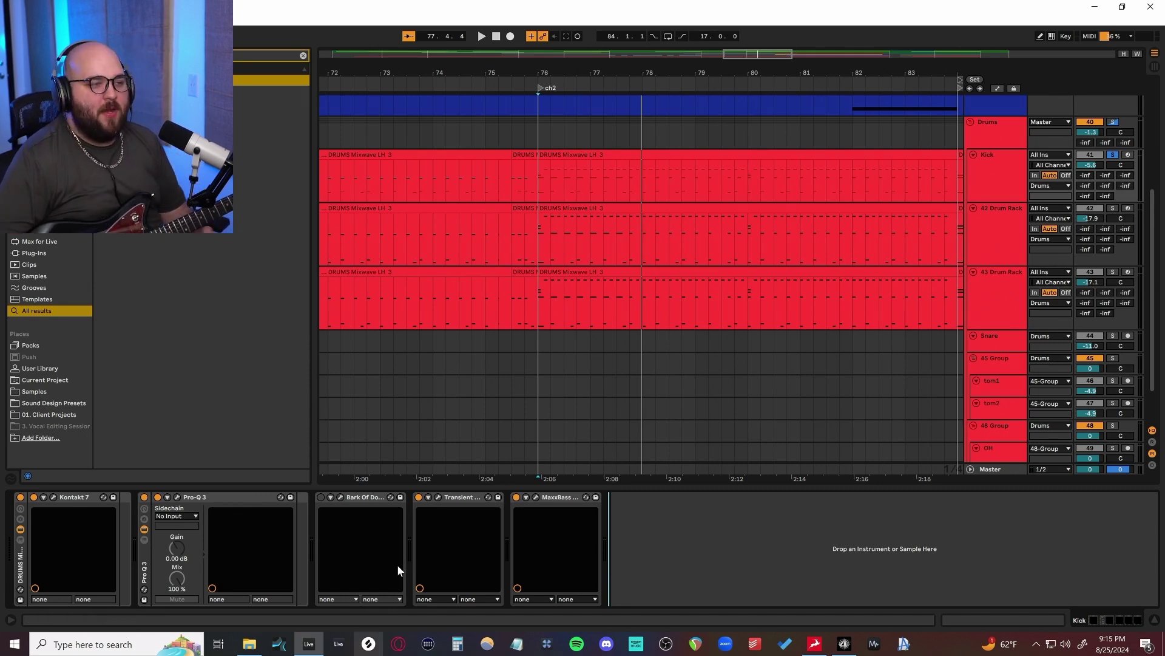
Step: Examine Transient Master on Kick, close it and open MaxxBass Stereo
left_click(437, 497)
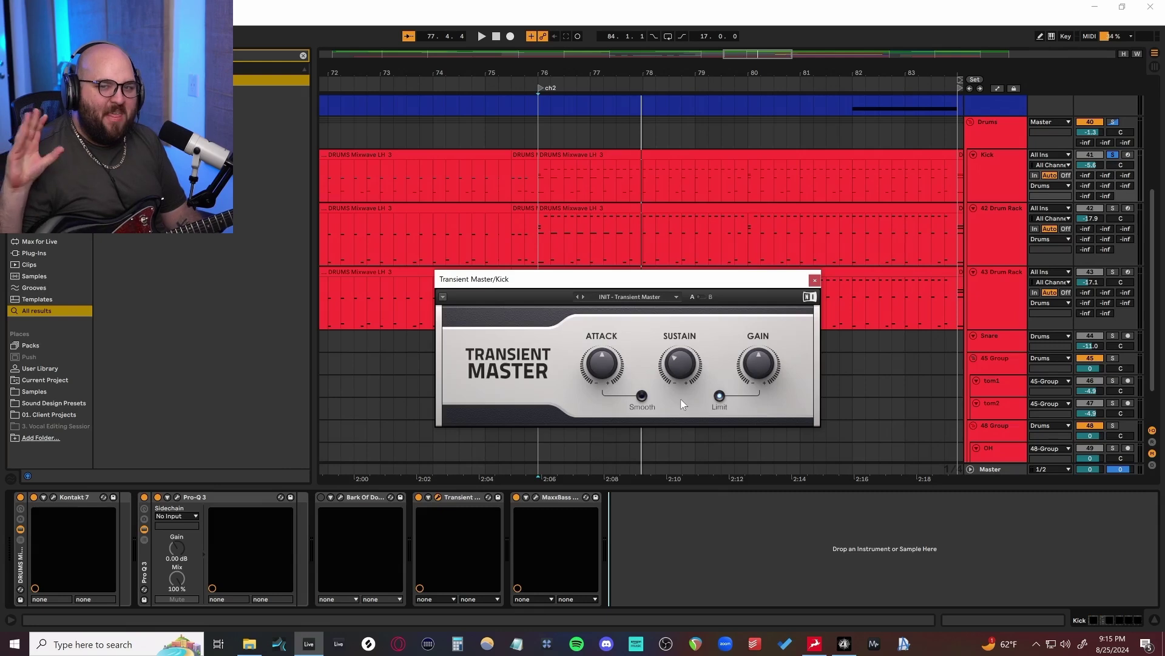
left_click(814, 280)
left_click(535, 497)
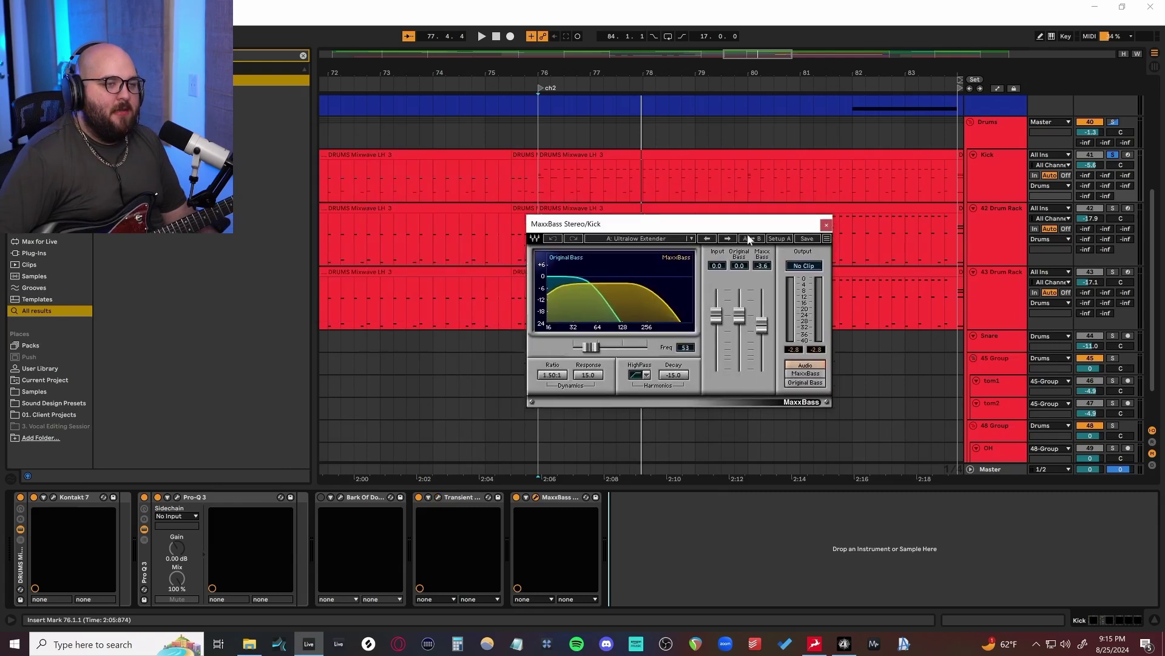
Step: Delete the disabled Bark Of Dog from Kick, play ch2 through the remaining devices and close MaxxBass
left_click(343, 499)
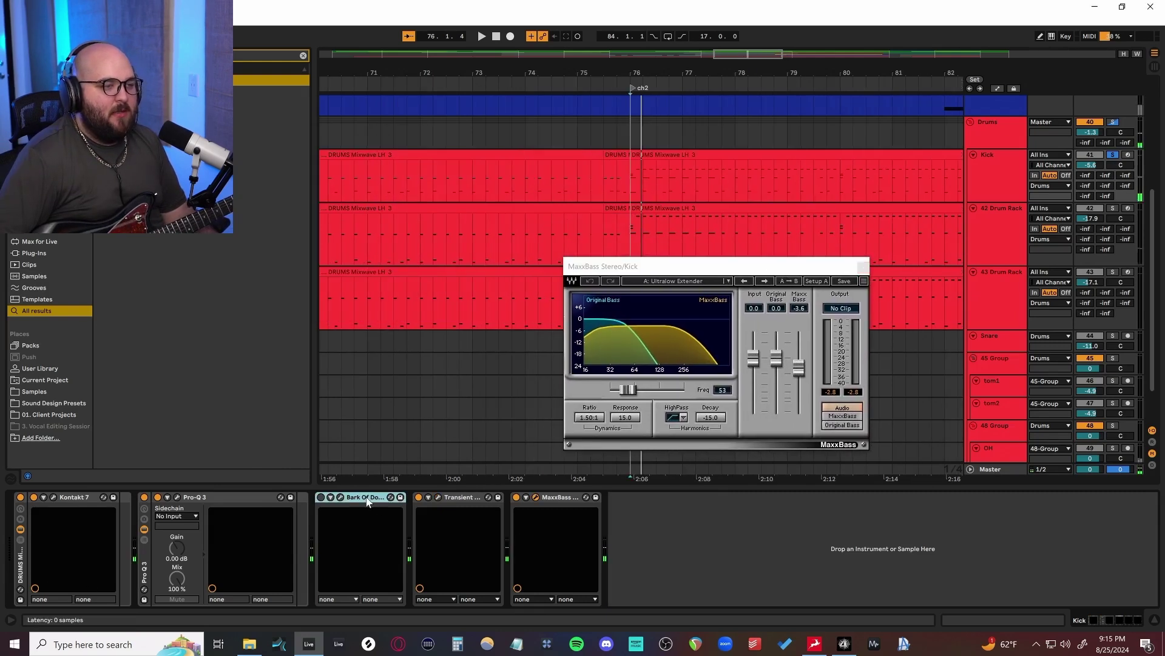
key("Delete")
key("space")
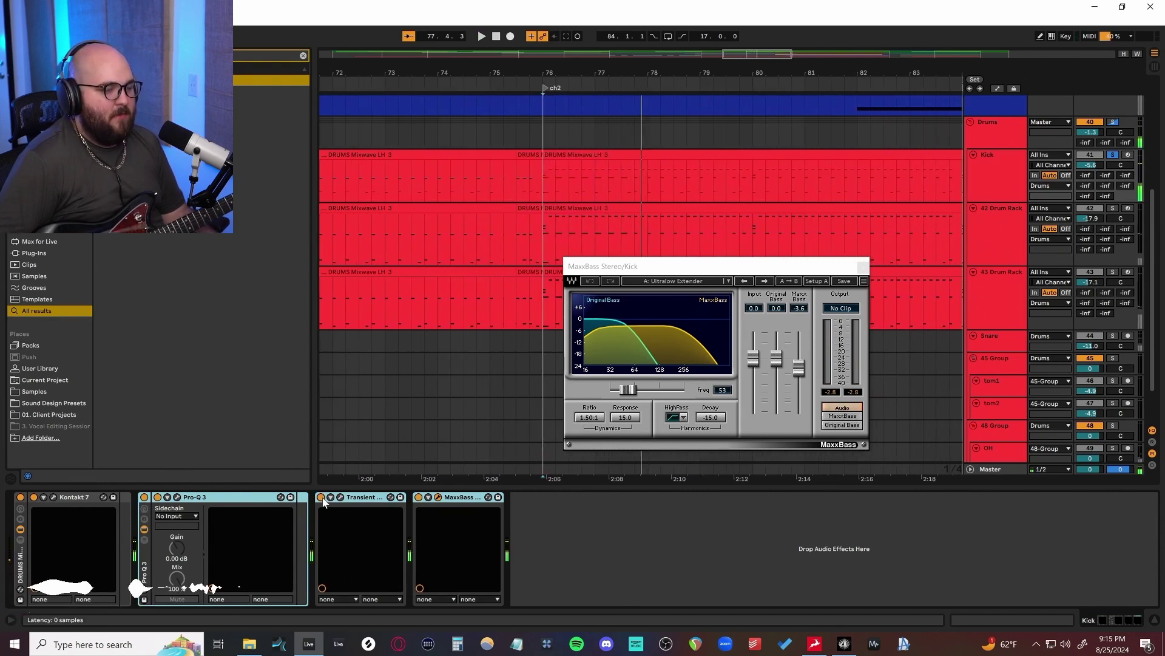
key("space")
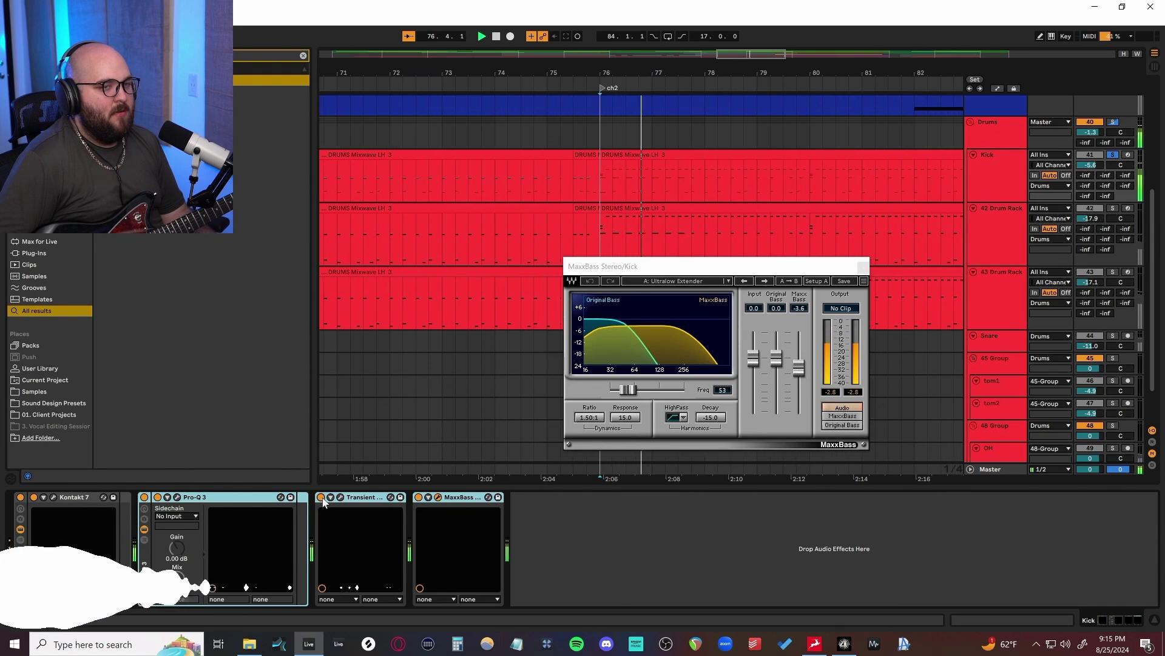
key("space")
left_click(863, 266)
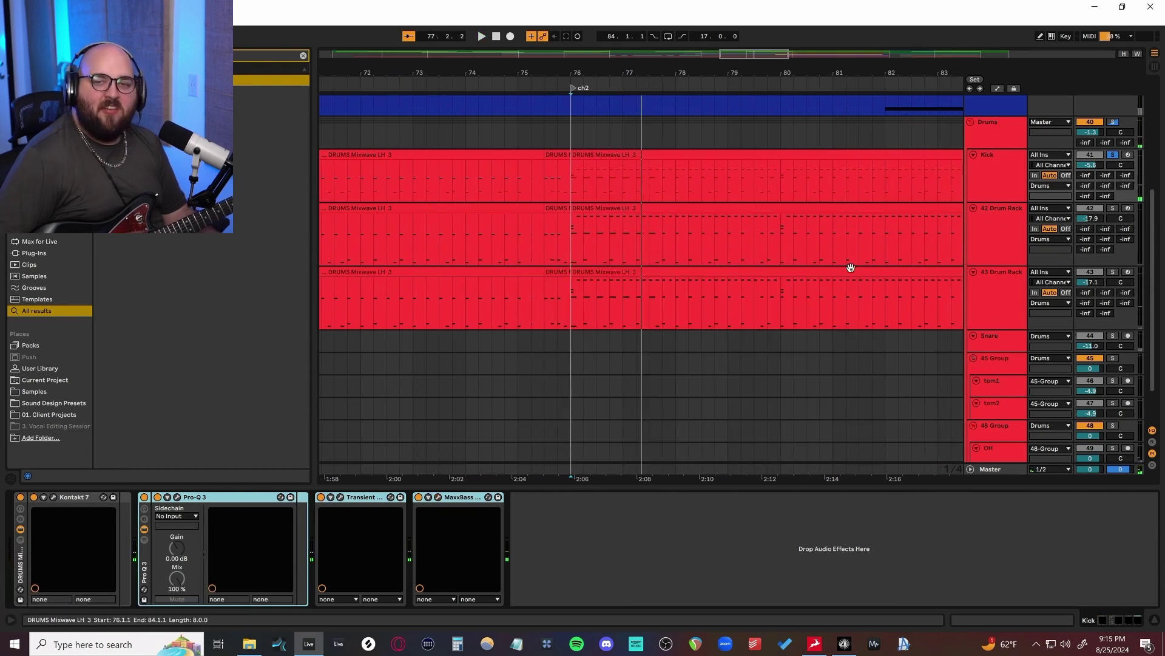
Step: Solo the 42 Drum Rack track and play it from ch2
left_click(1001, 248)
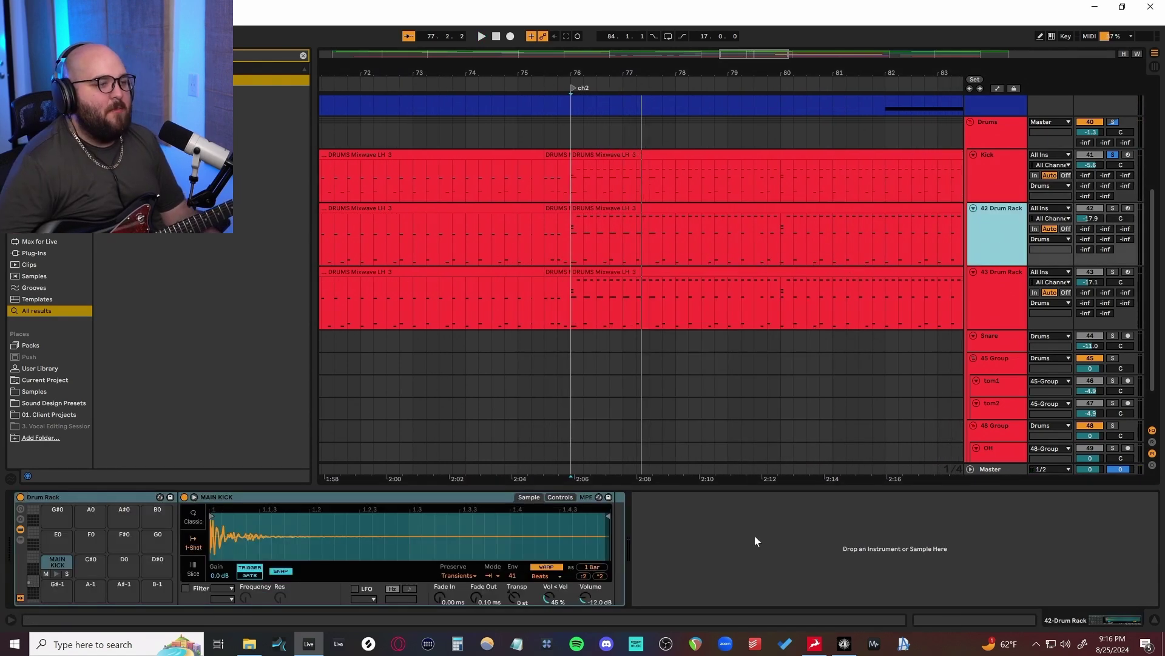
left_click(575, 242)
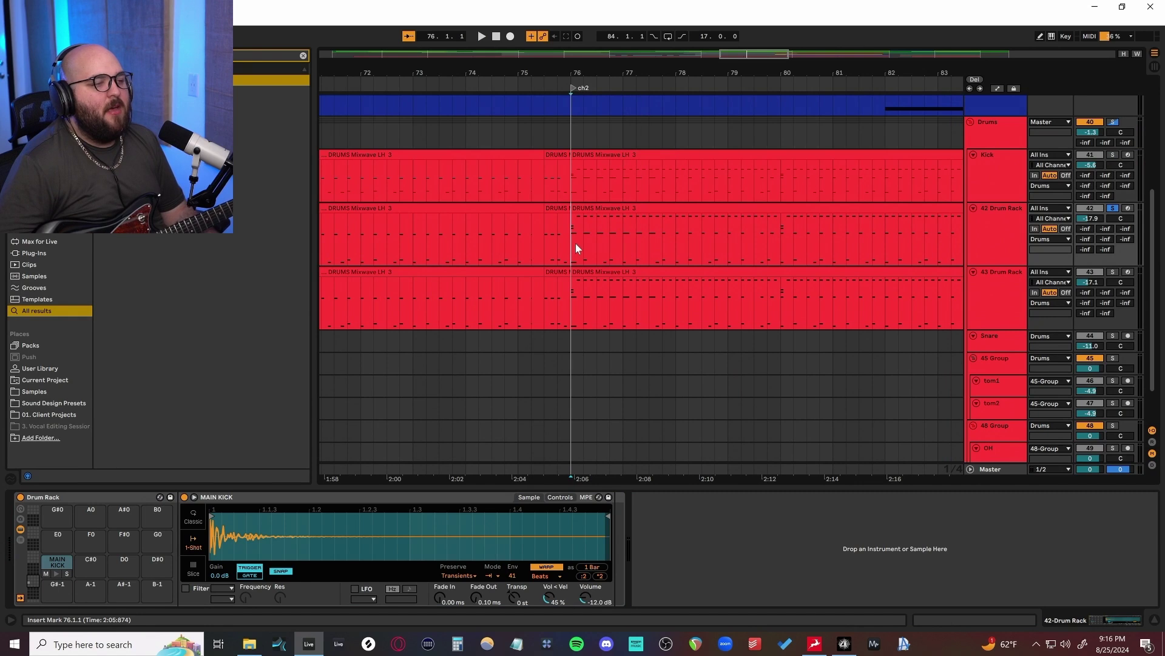
key("space")
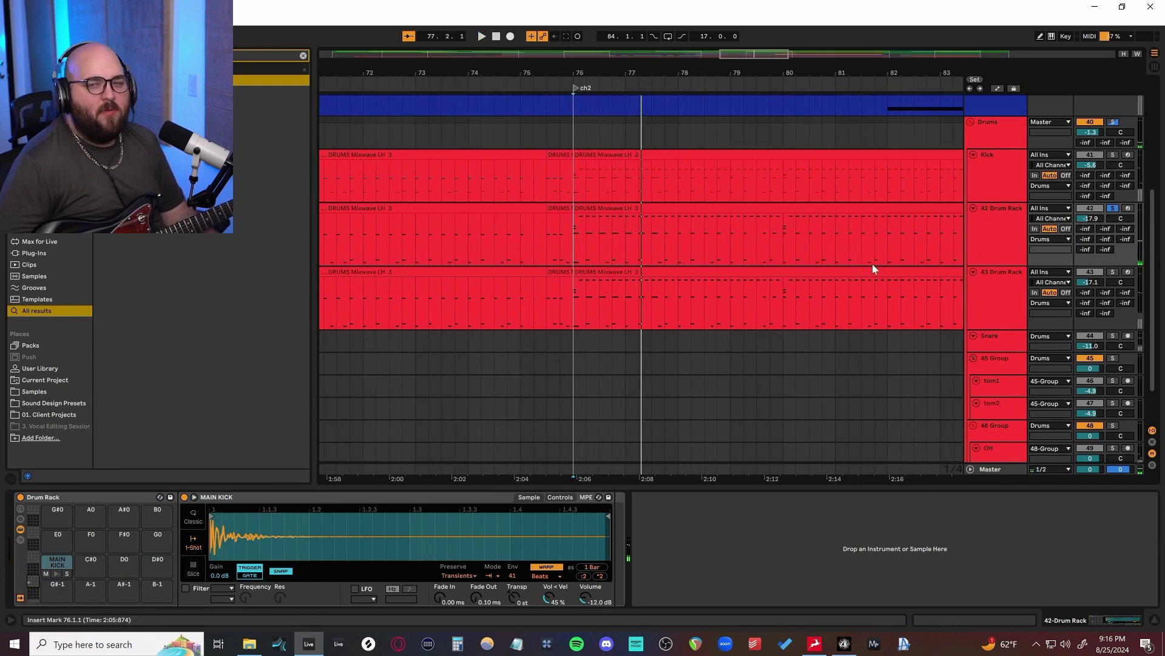
Step: Examine the MIDI notes on the 42 Drum Rack track around ch2 and return the insert marker to ch2
scroll(733, 262, "up", 5, "alt")
scroll(677, 282, "up", 5, "ctrl")
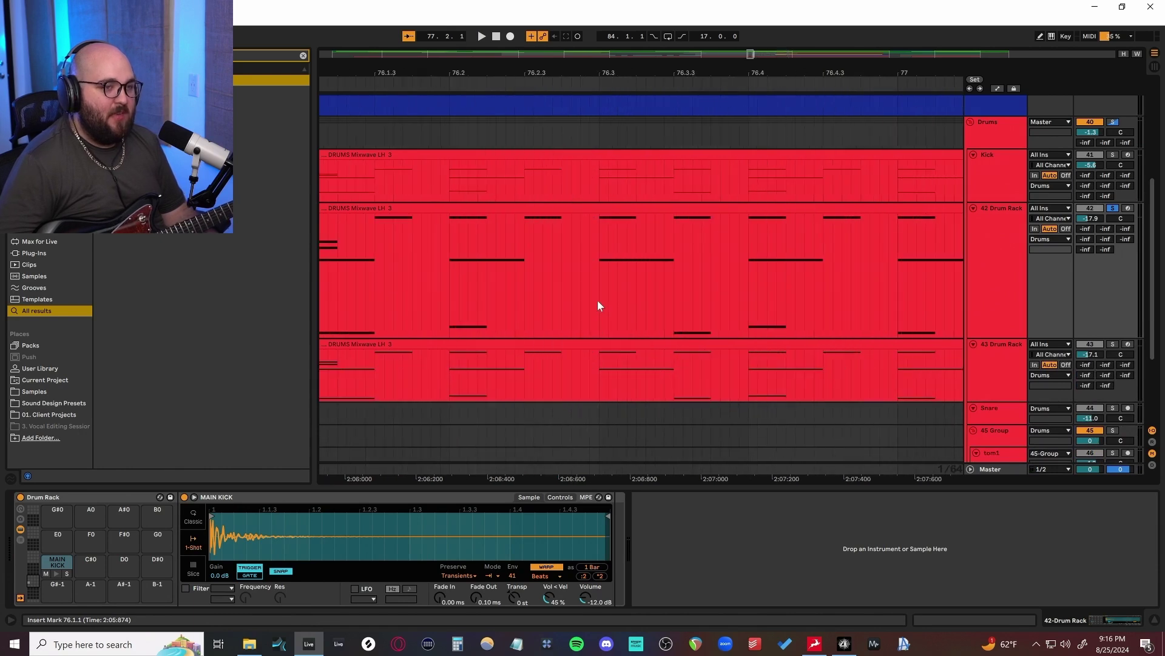
scroll(598, 306, "down", 7, "ctrl")
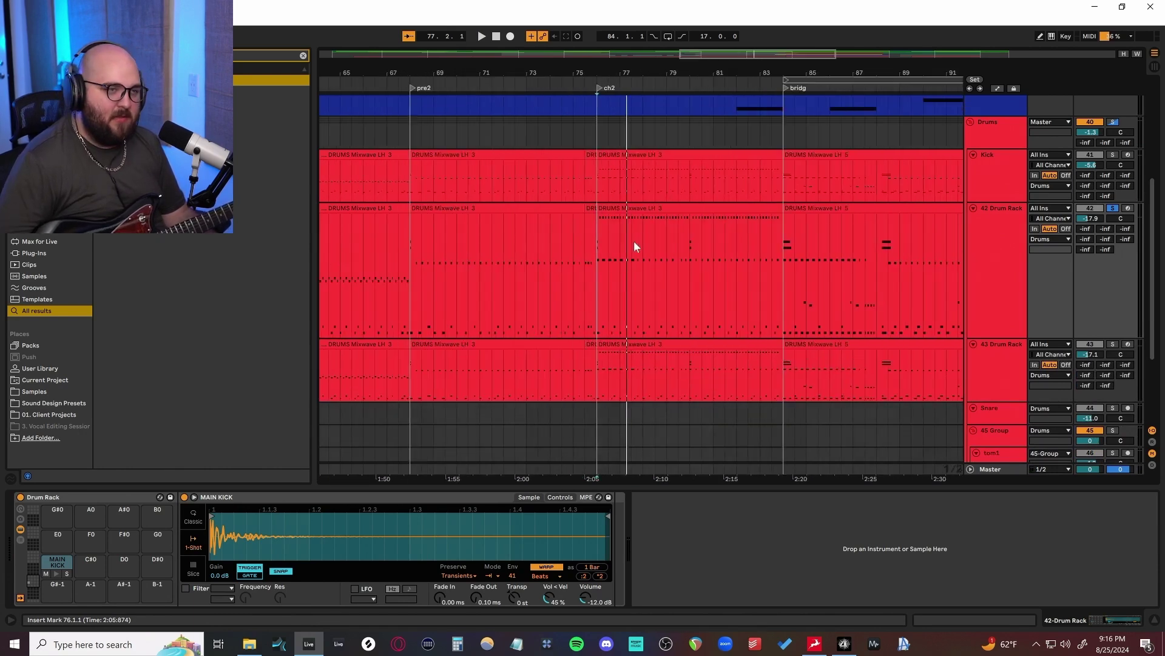
scroll(639, 229, "down", 5, "alt")
scroll(625, 243, "up", 8, "ctrl")
scroll(617, 253, "down", 4, "ctrl")
left_click(564, 260)
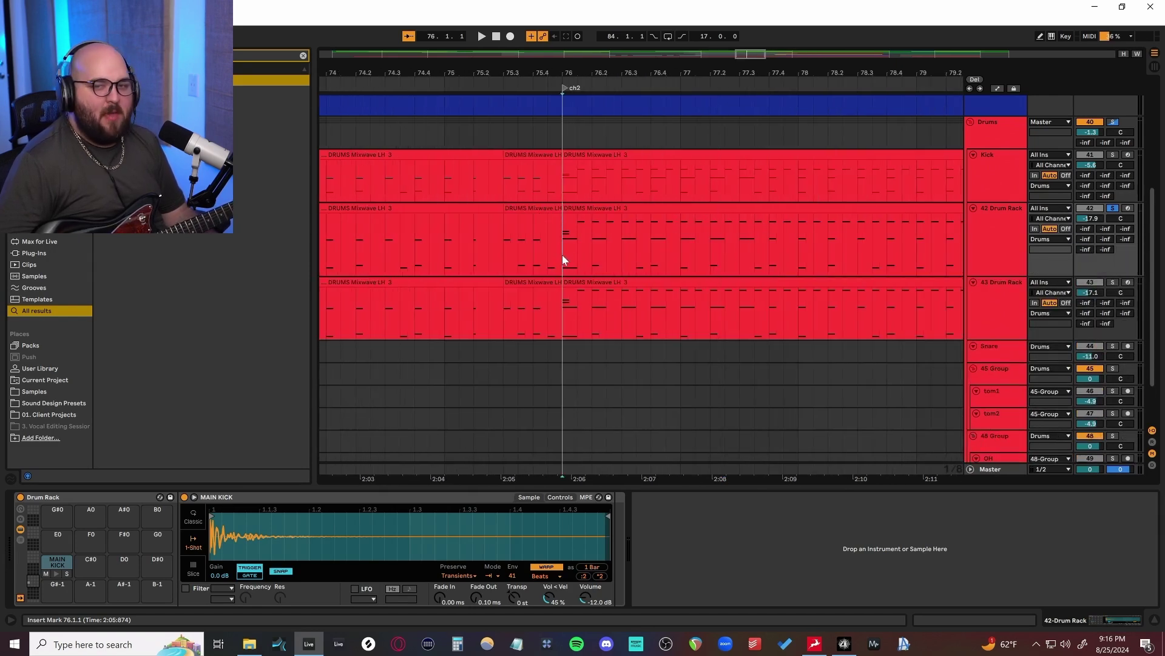
Step: Audition the MAIN KICK pad on 42 Drum Rack, solo 43 Drum Rack and audition its MAIN SNARE pad
left_click(57, 574)
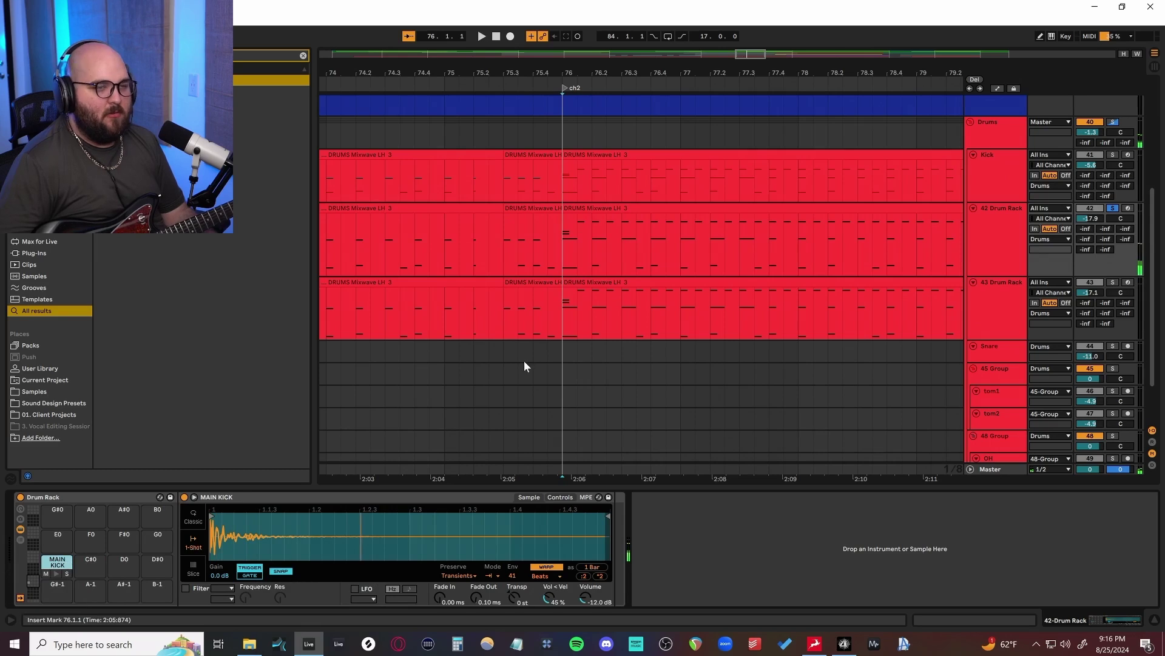
left_click(908, 293)
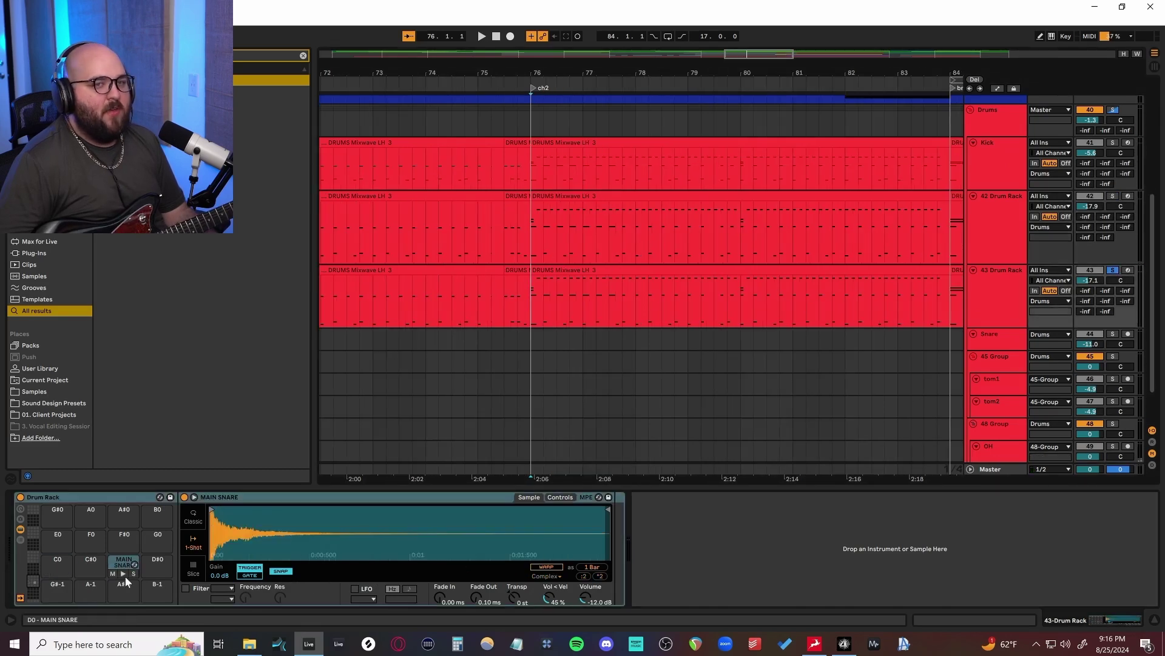
left_click(126, 579)
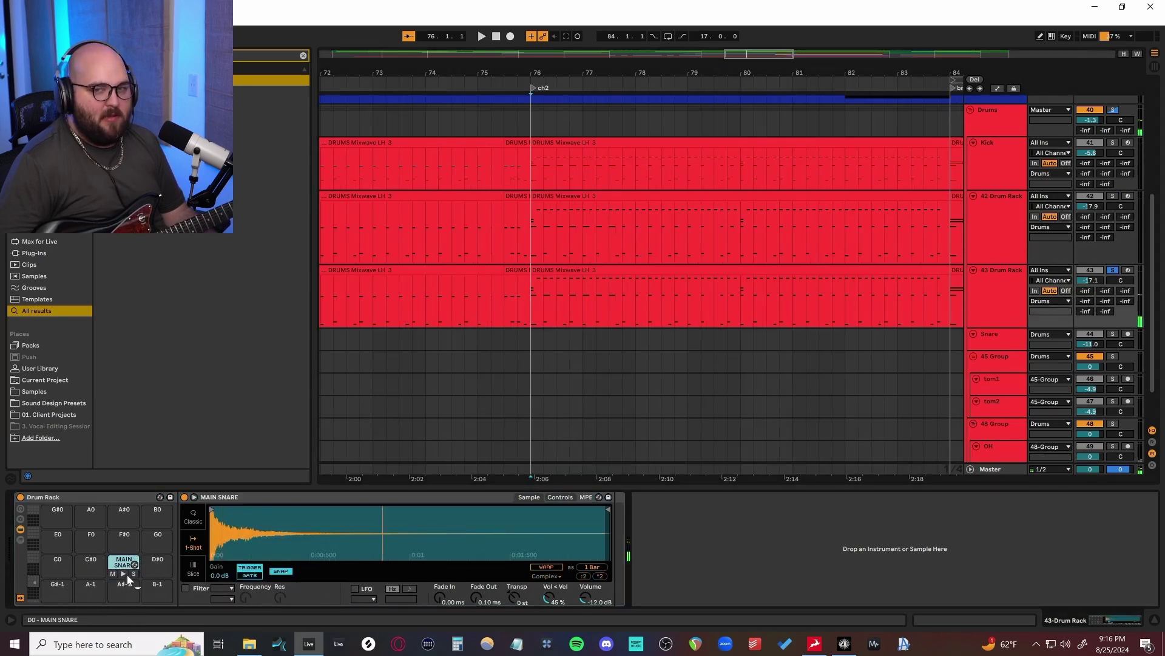
Step: Highlight the empty lanes from 45 Group through OH between bars 77 and 106, and clear the selection
scroll(810, 359, "down", 3)
key("Down")
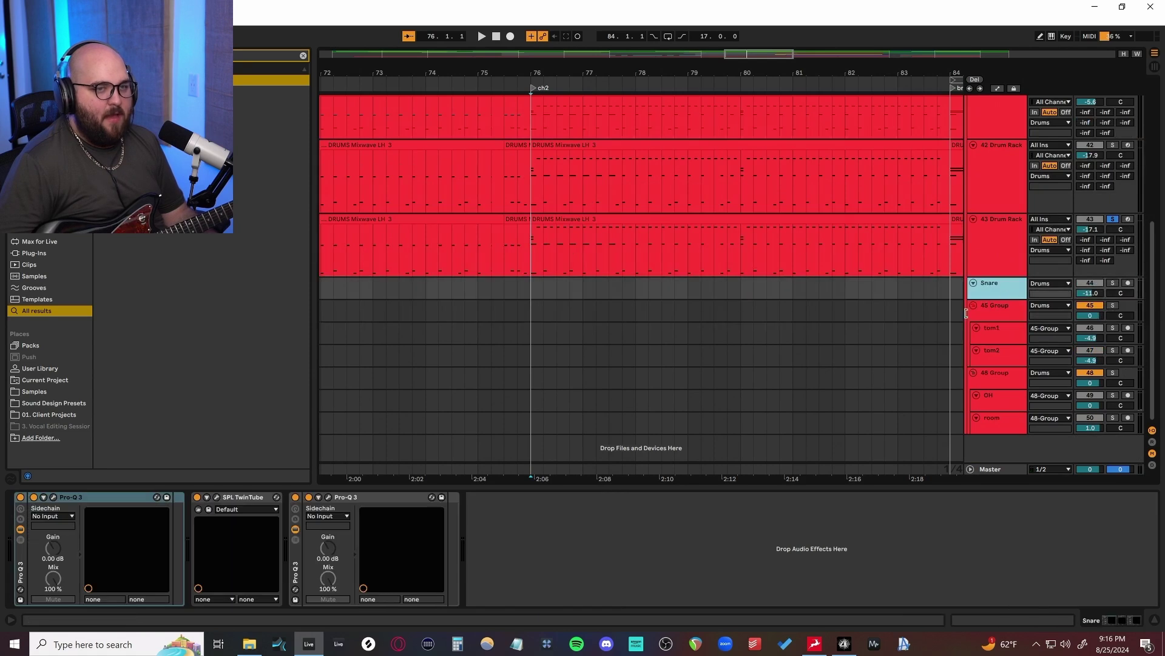
left_click(540, 331)
key("minus")
key("minus")
left_click_drag(542, 325, 832, 395)
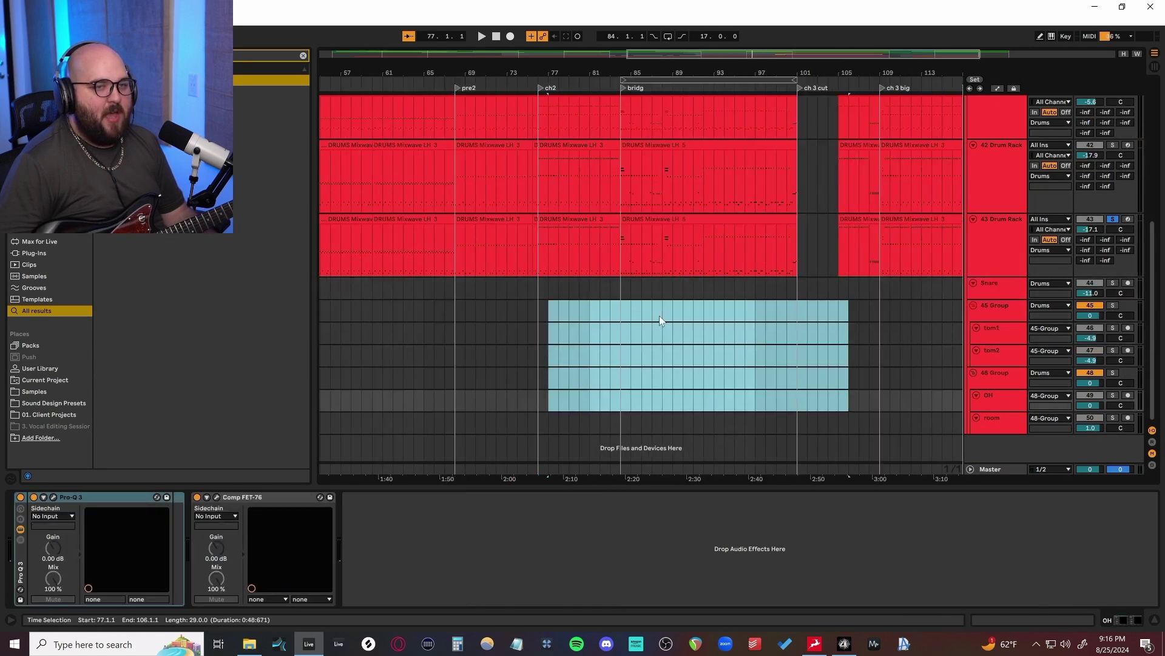
left_click(658, 320)
Step: Open Kontakt 7 on the Kick track, examine the output routing options for Tom 1 in its mixer and close it
scroll(655, 328, "up", 5)
left_click(993, 278)
scroll(751, 346, "down", 1)
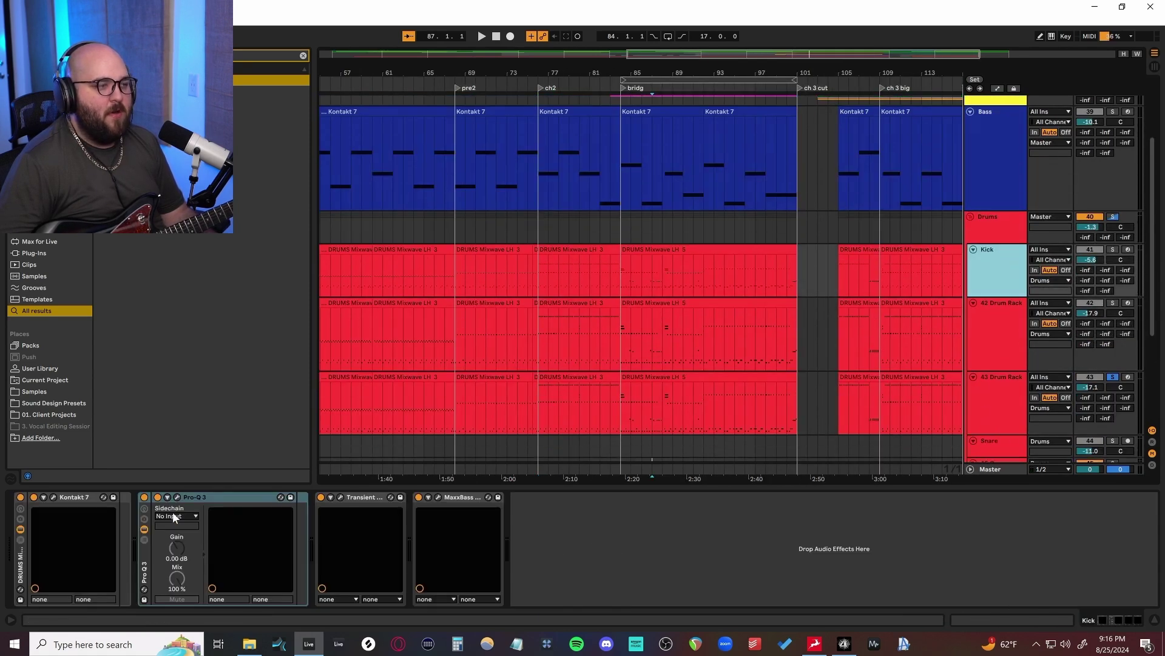
key("ctrl+alt+p")
left_click(805, 530)
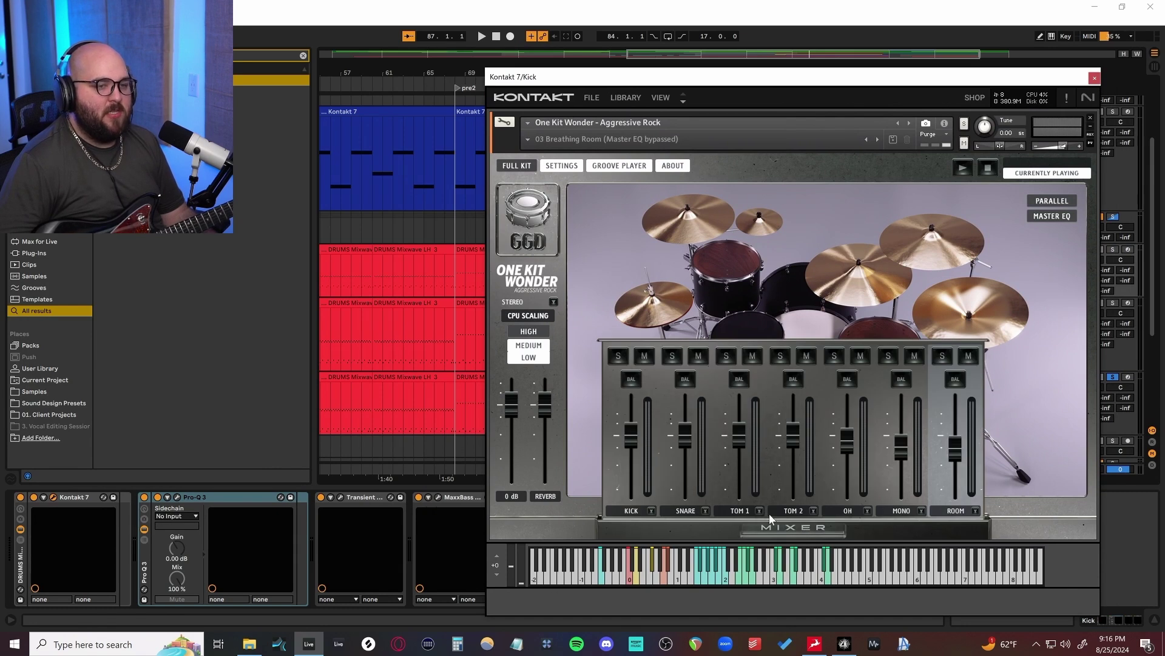
left_click(759, 512)
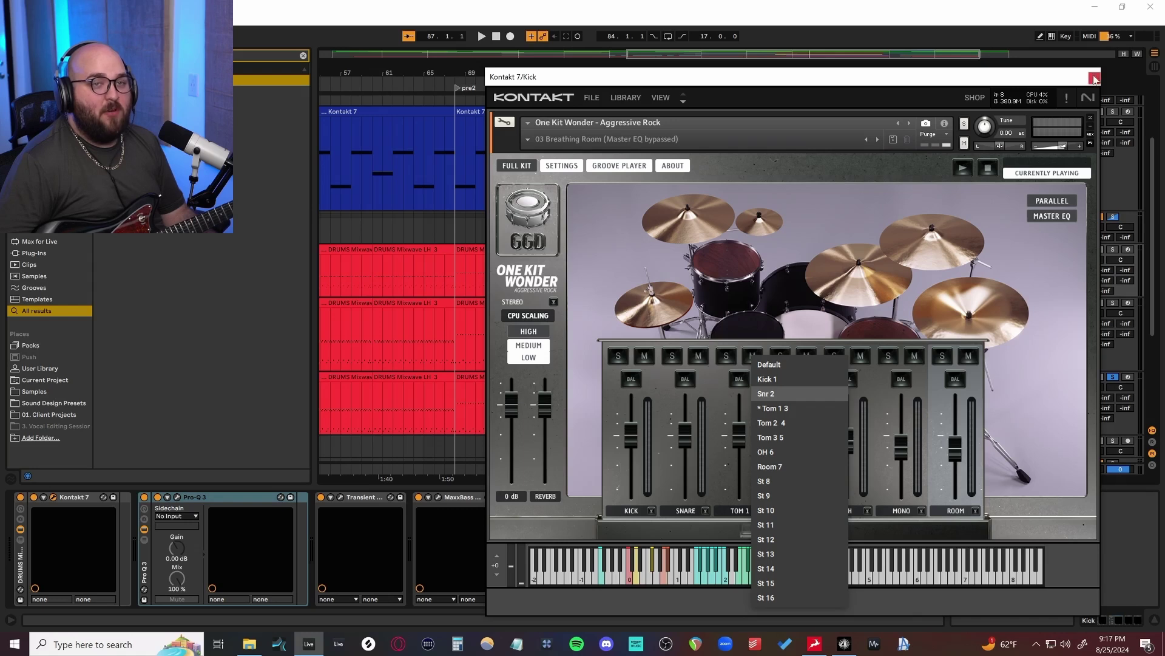
left_click(1094, 78)
Step: Enlarge the Snare track and examine its audio input source Kick and input channel KT Snr 2-Kontakt 7
scroll(982, 363, "down", 3)
left_click(986, 329)
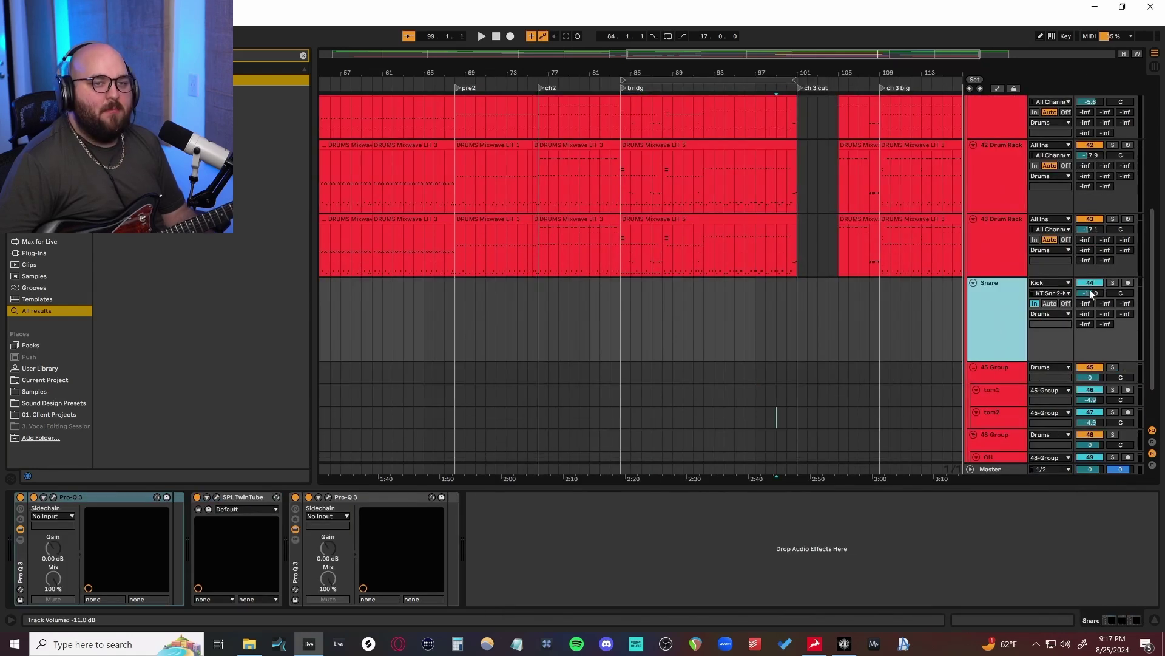
left_click(1049, 284)
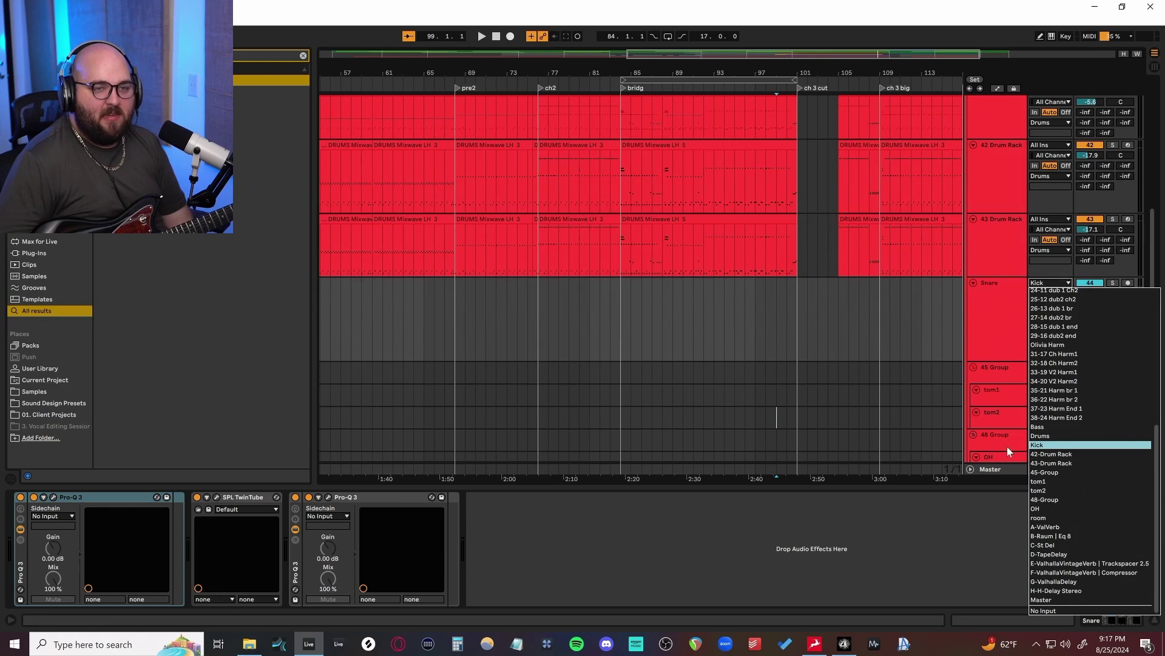
left_click(977, 322)
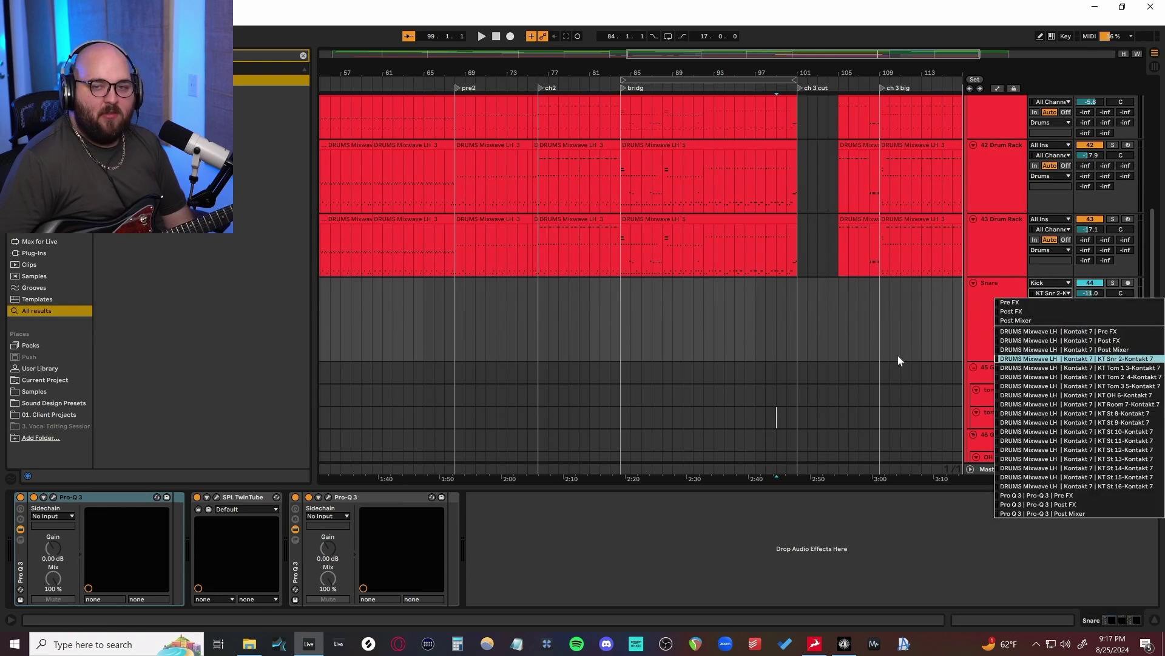
key("Up")
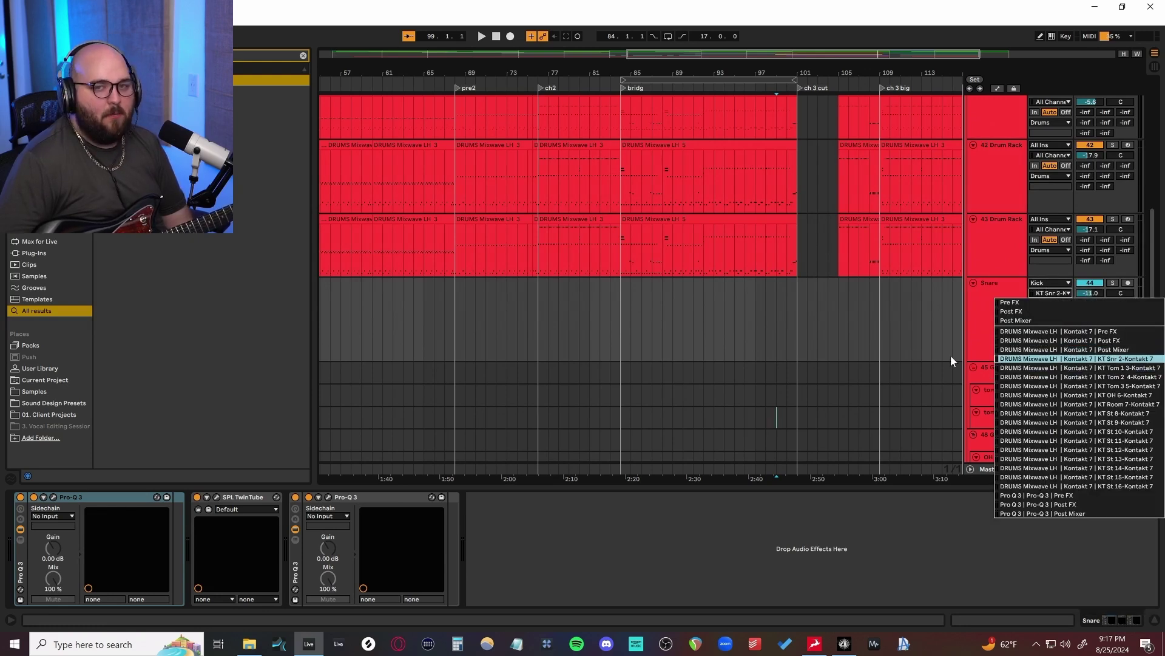
key("Return")
left_click(1016, 301)
Step: Solo the Snare track, play it from ch2, examine its SPL TwinTube and first Pro-Q 3, and close both
scroll(818, 355, "left", 5)
left_click(742, 315)
left_click(1114, 282)
key("space")
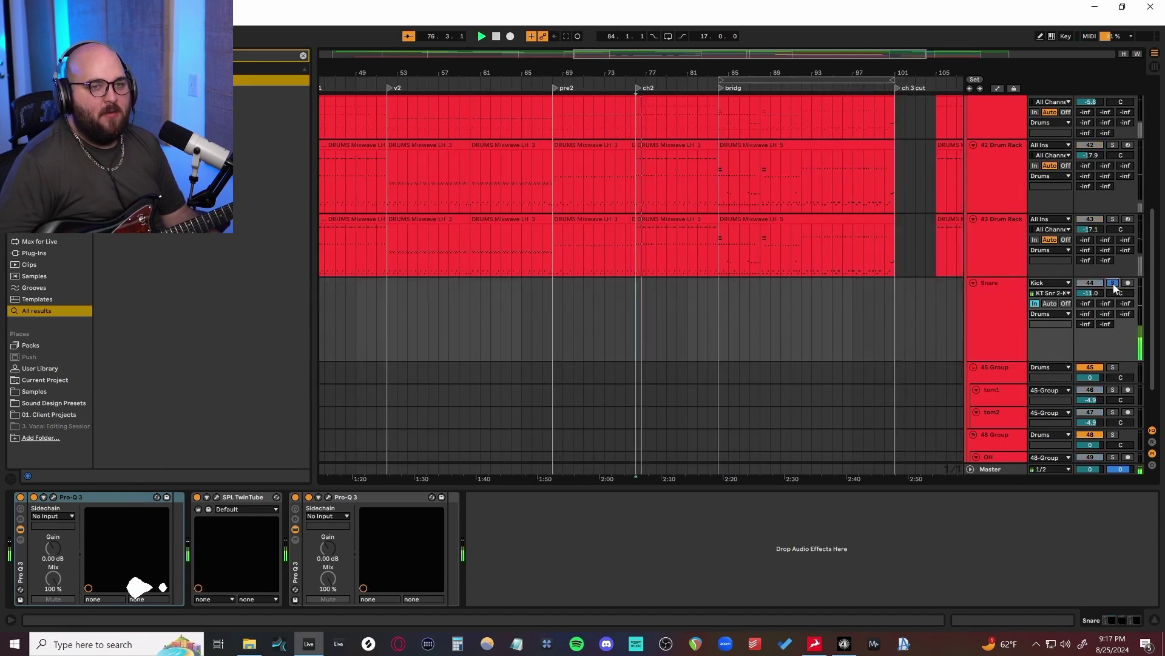
key("ctrl+alt+p")
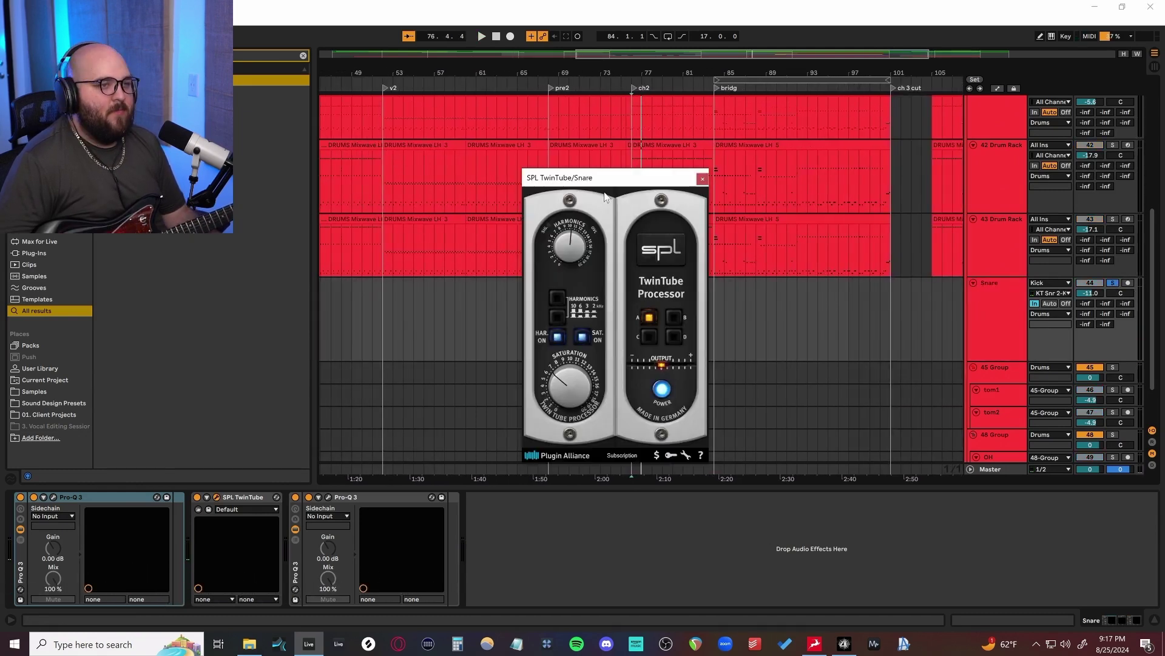
left_click(53, 497)
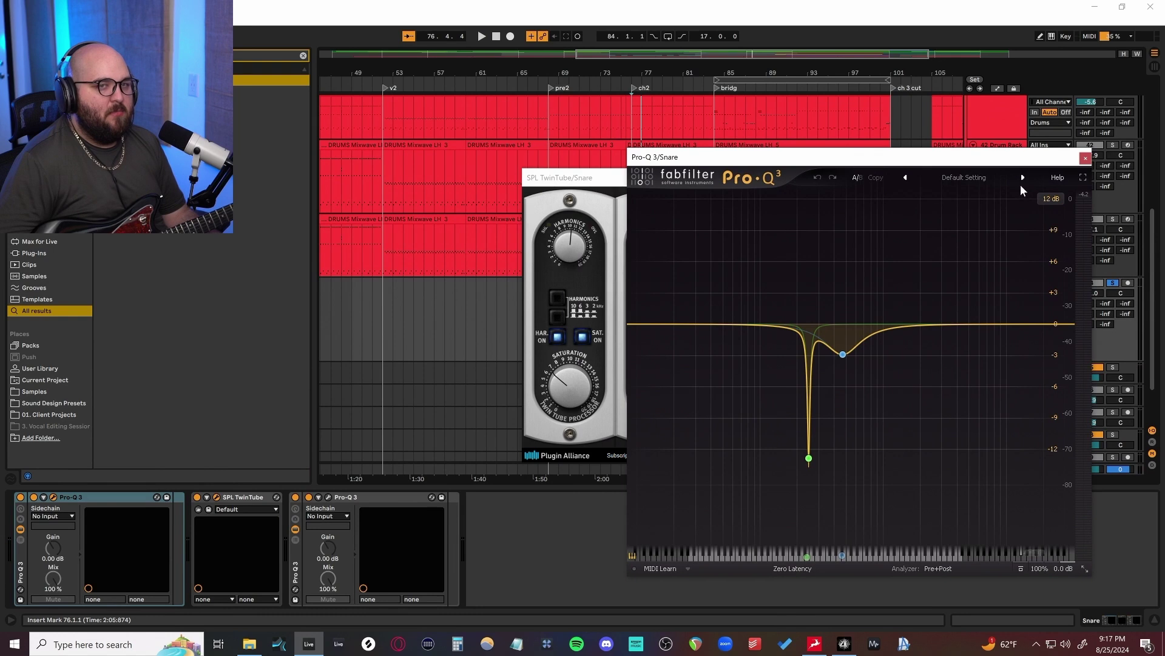
left_click(1085, 158)
left_click(702, 178)
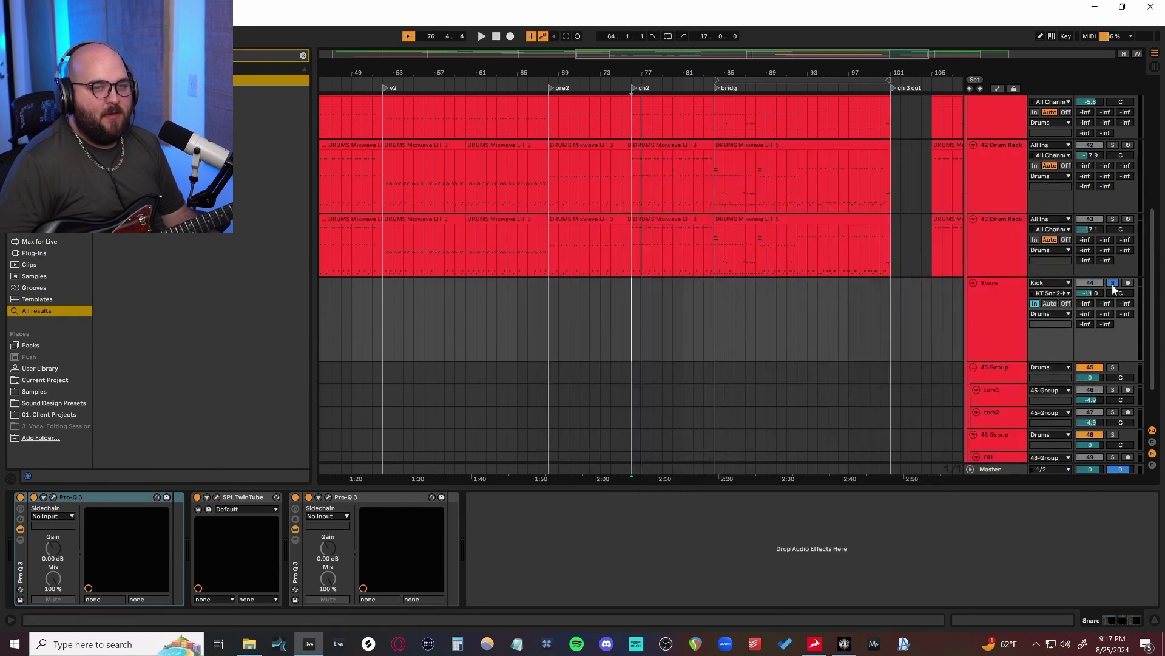
Step: Collapse the Snare track, solo the 45 Group and play the toms from pre1
left_click_drag(1010, 359, 1003, 291)
left_click(1002, 291)
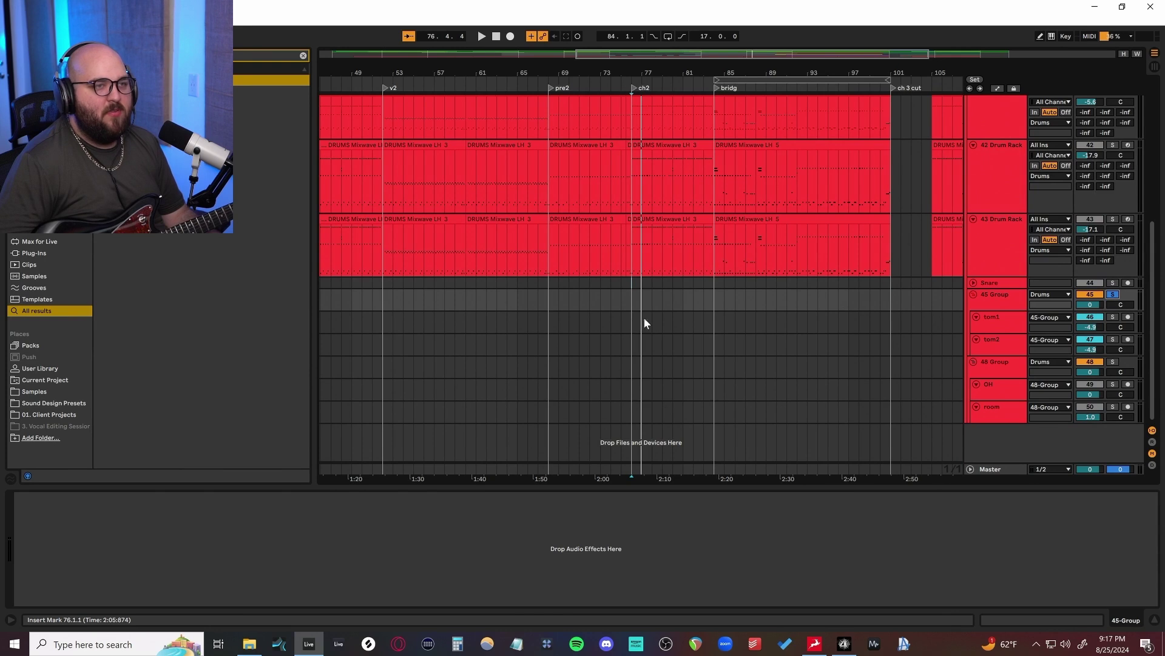
left_click(672, 322)
key("space")
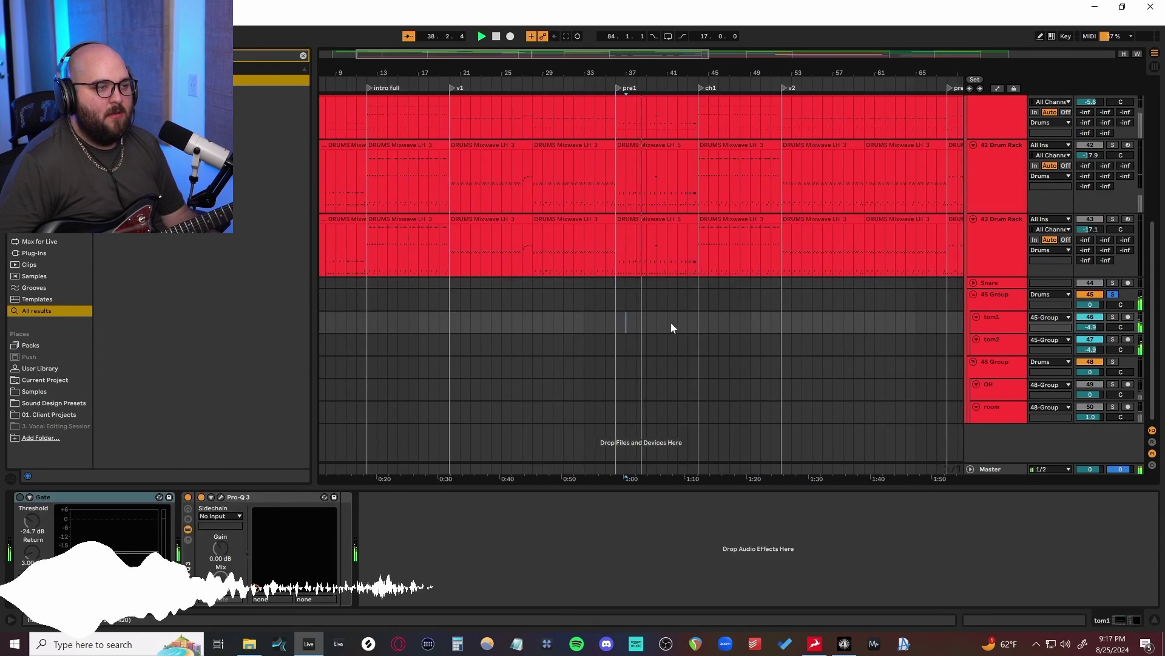
Step: Solo the 48 Group and play it from v2 while examining its two sidechained Compressors
left_click(999, 389)
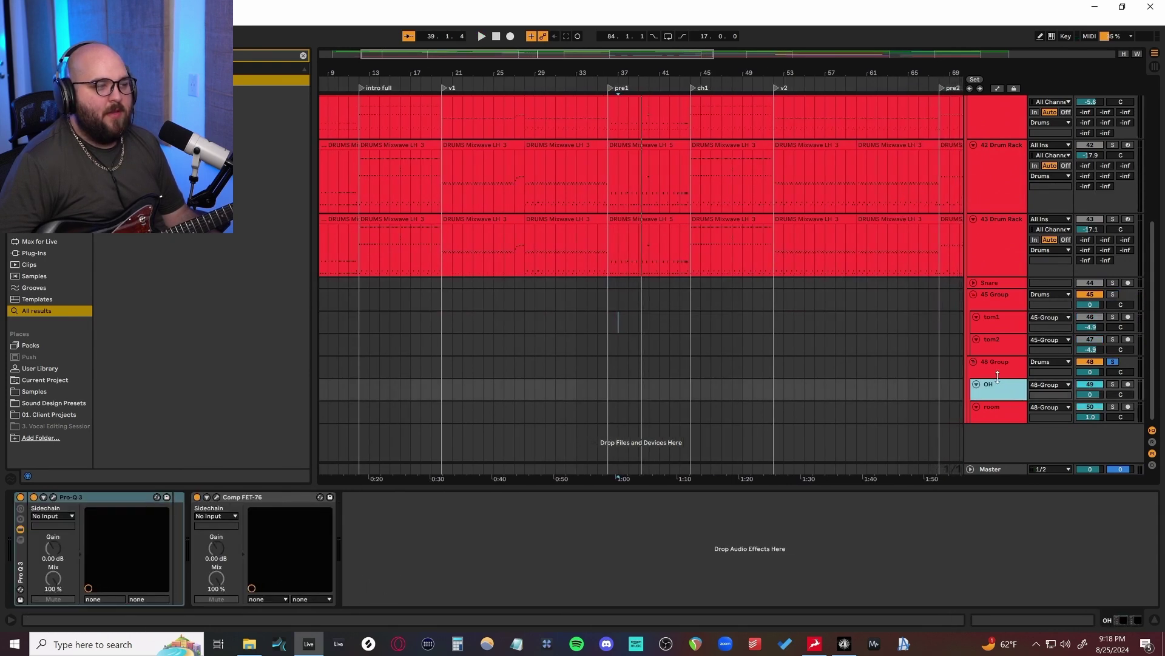
left_click(994, 376)
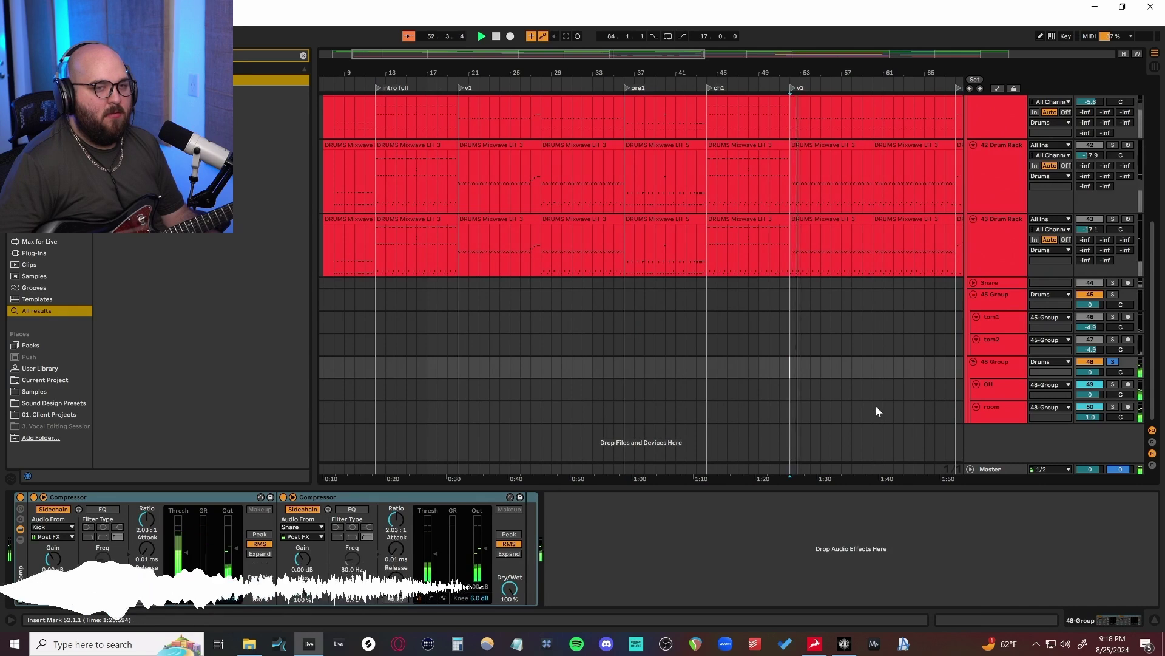
Step: Solo the OH track, play it from v2, examine its Pro-Q 3 and Comp FET-76, and close them
left_click(1000, 388)
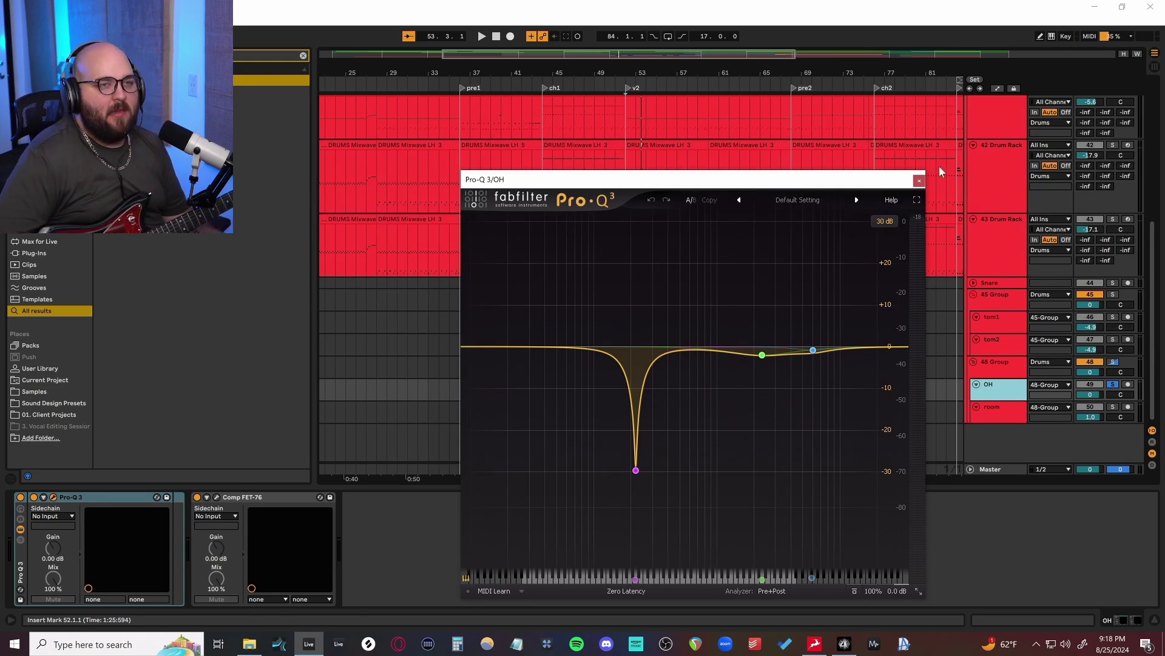
left_click(920, 181)
left_click_drag(536, 266, 548, 285)
key("space")
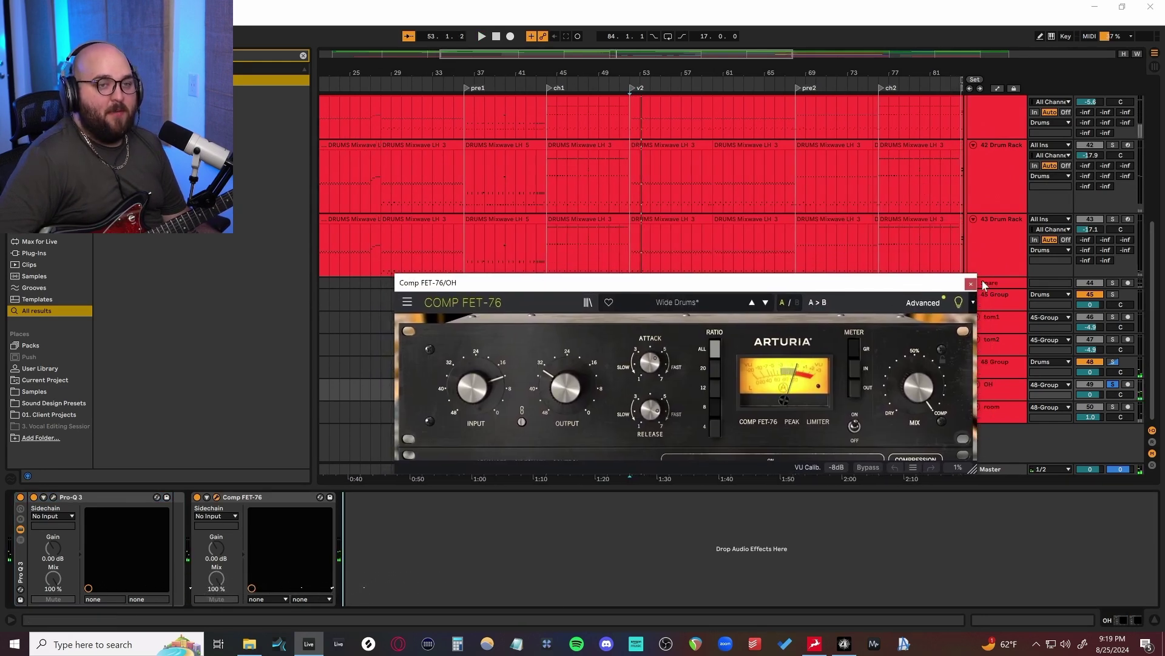
left_click(971, 283)
Step: Solo the room track and play it from v2 with its Pro-Q 3 and SPL TwinTube open
left_click(992, 407)
left_click_drag(716, 182, 581, 173)
key("space")
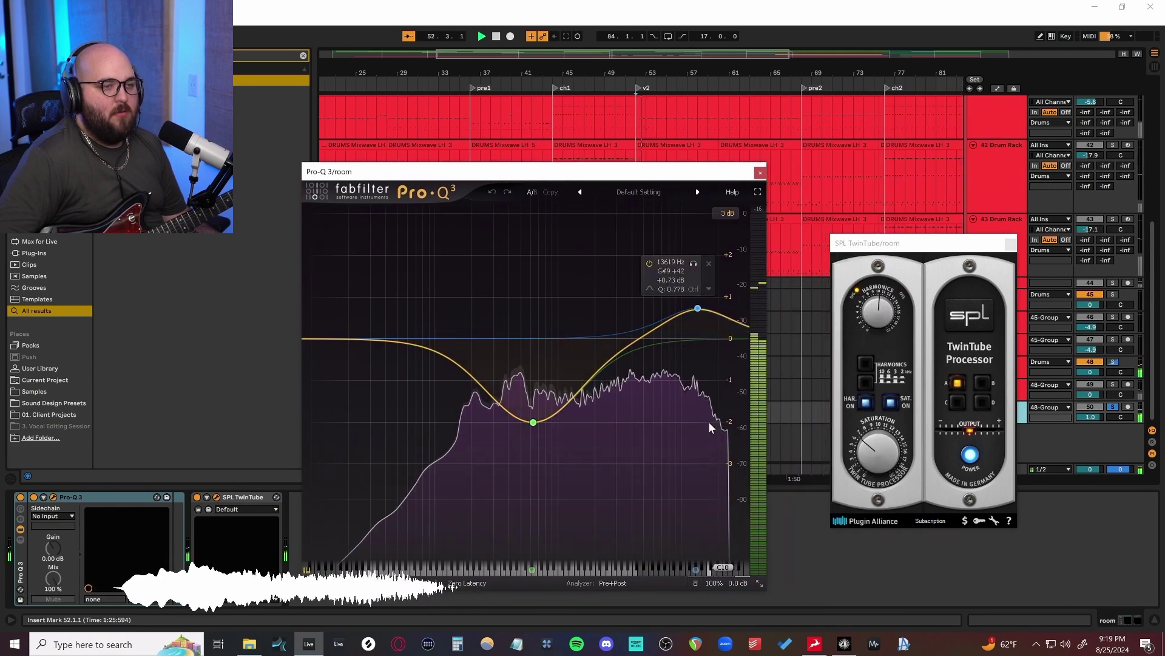
Step: Compare room playback with Pro-Q 3 and SPL TwinTube bypassed and re-enabled, and close both plugin windows
key("space")
left_click(239, 499, "shift")
left_click(197, 497)
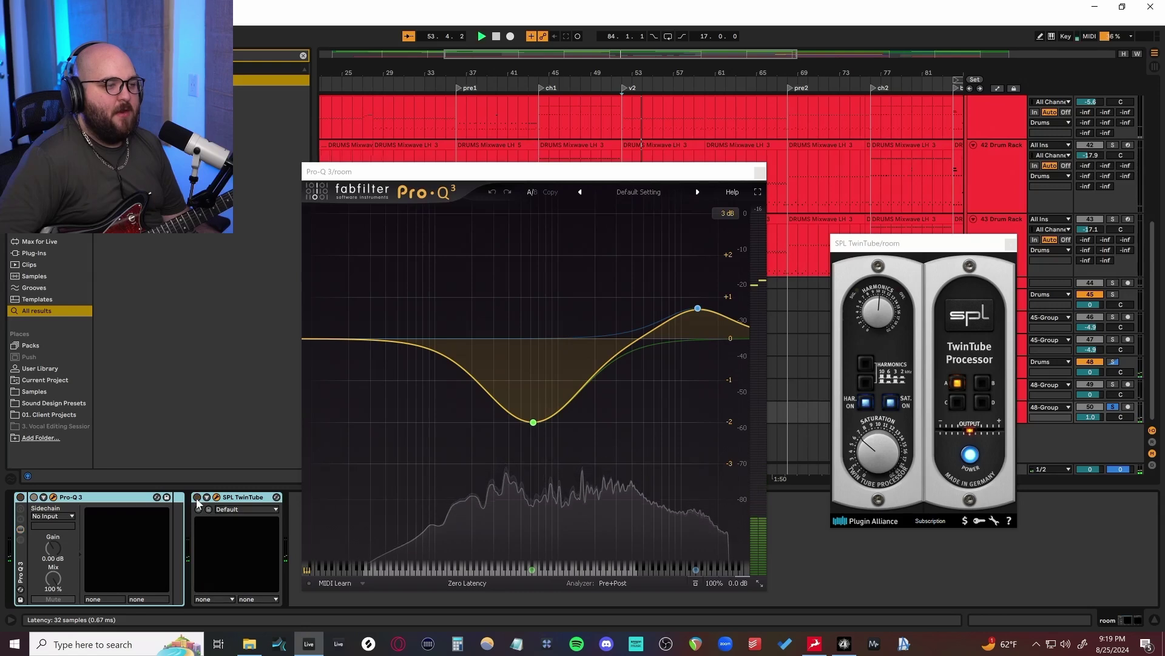
key("space")
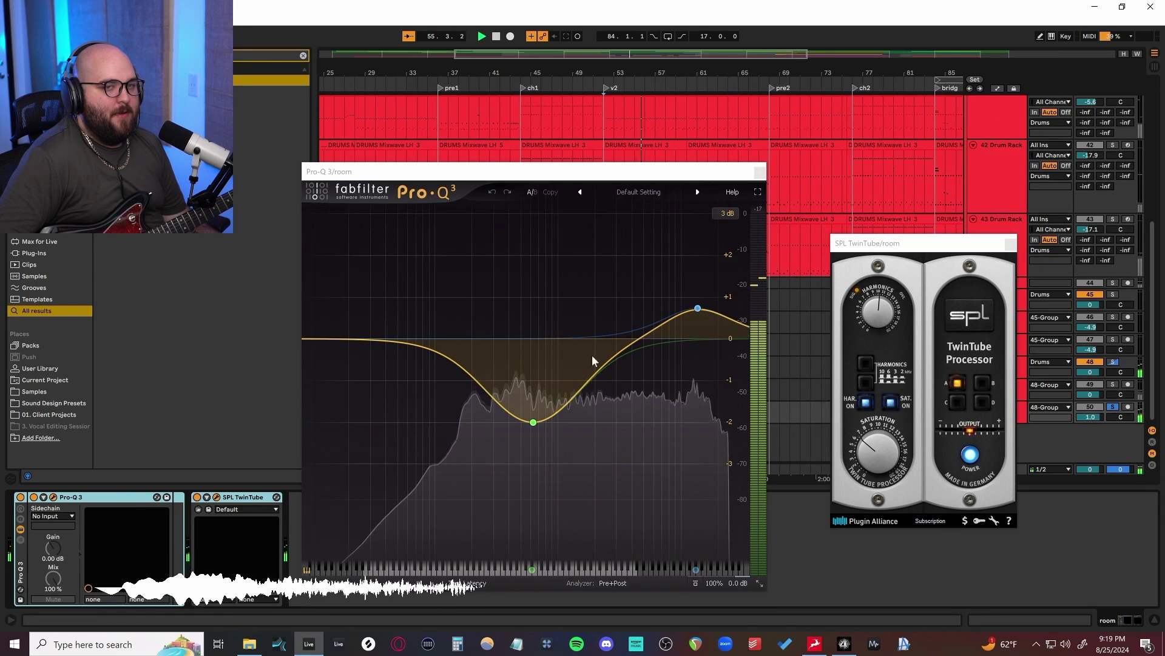
key("space")
left_click(759, 172)
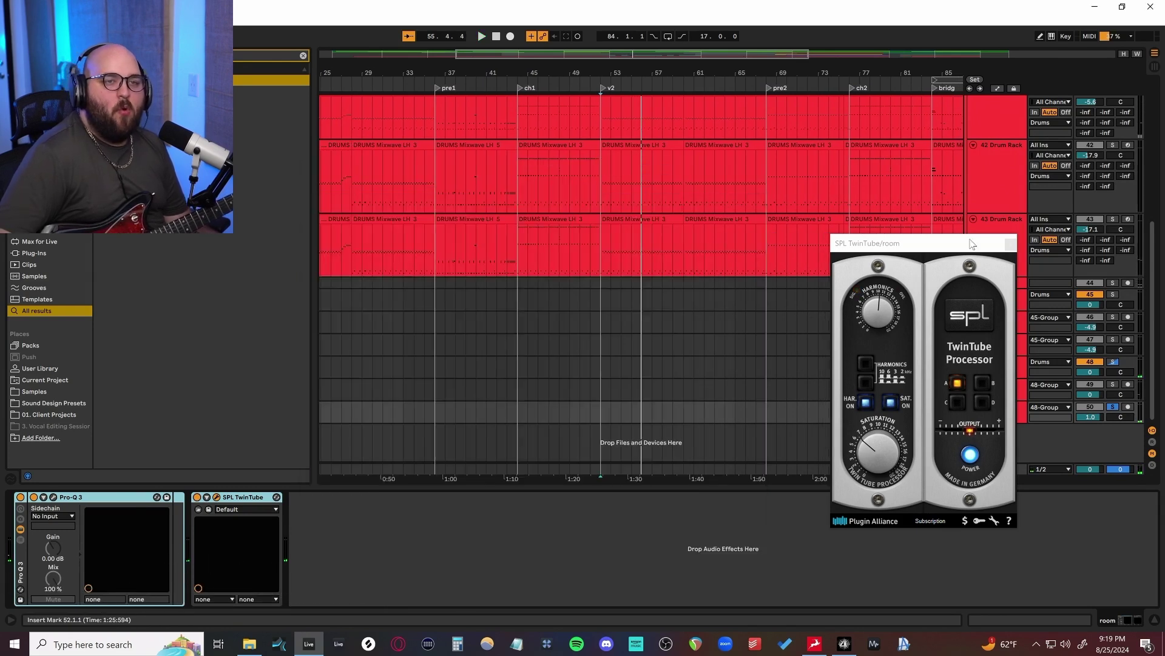
left_click(1009, 245)
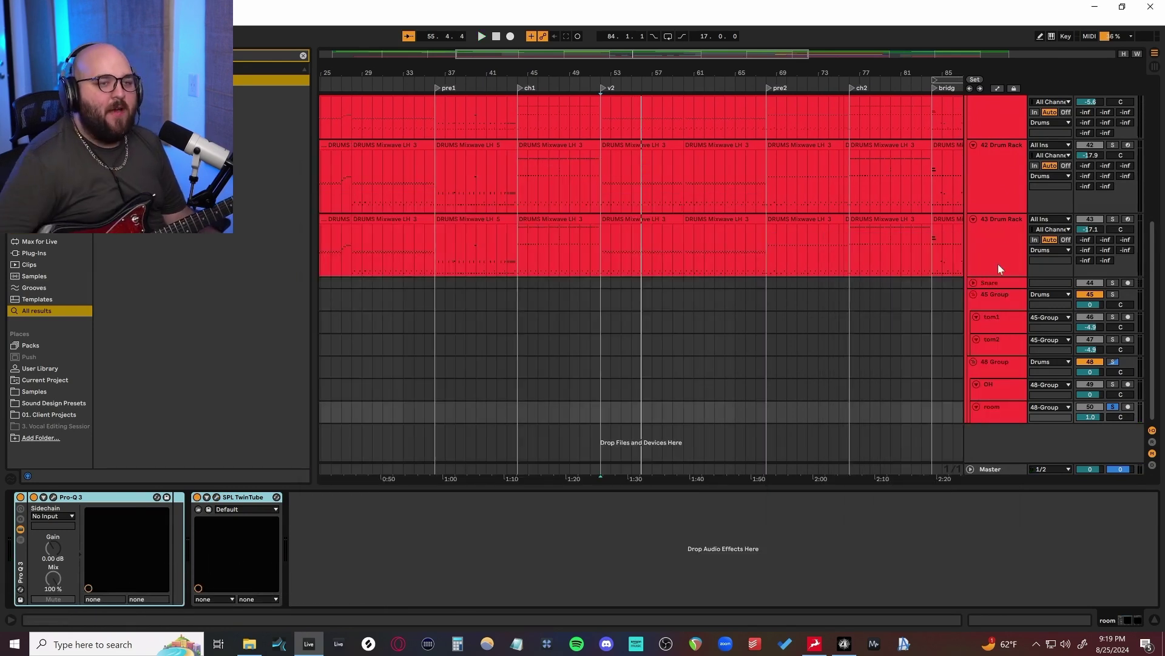
Step: Enlarge the room track to show its input routing and highlight its empty lane from bar 46 to bar 80
left_click(549, 413)
left_click_drag(1012, 423, 1012, 468)
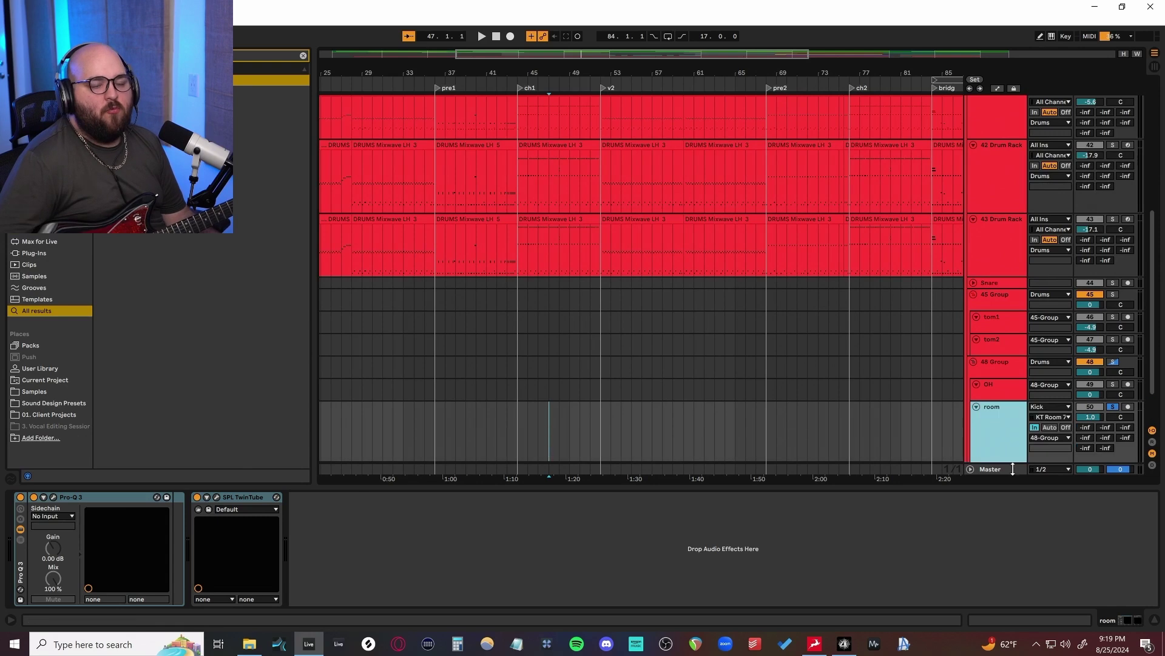
scroll(963, 437, "down", 1)
left_click_drag(539, 401, 891, 387)
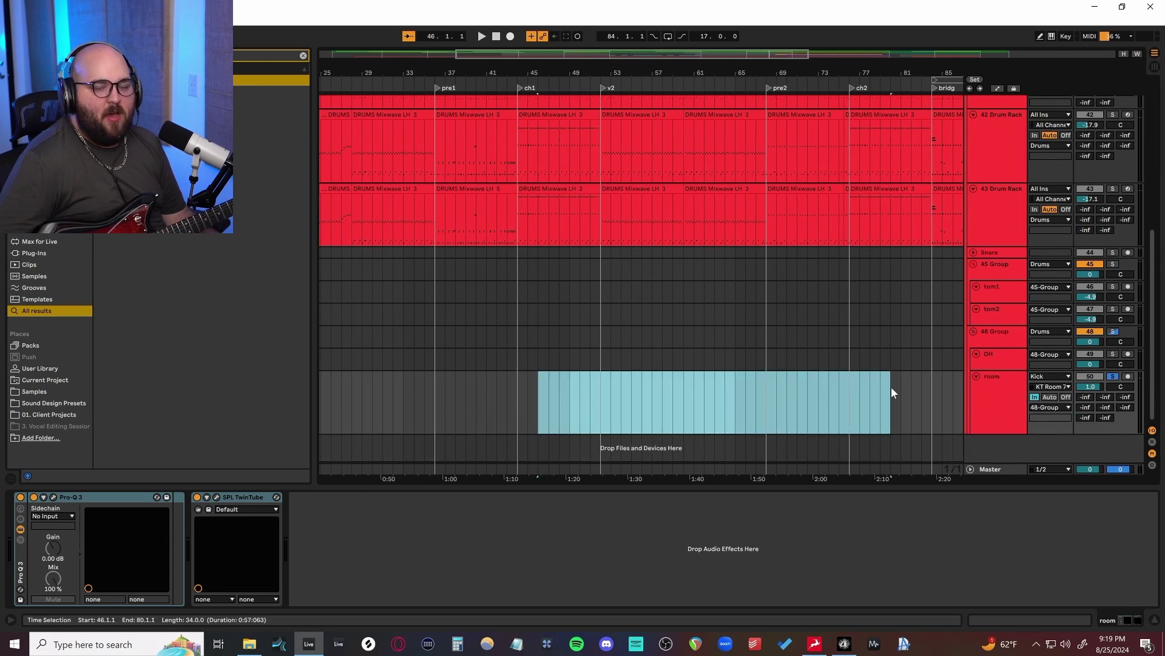
Step: Clear the room lane's time selection, move the solo from room to the Drums group, and place the insert mark at v2
left_click(643, 395)
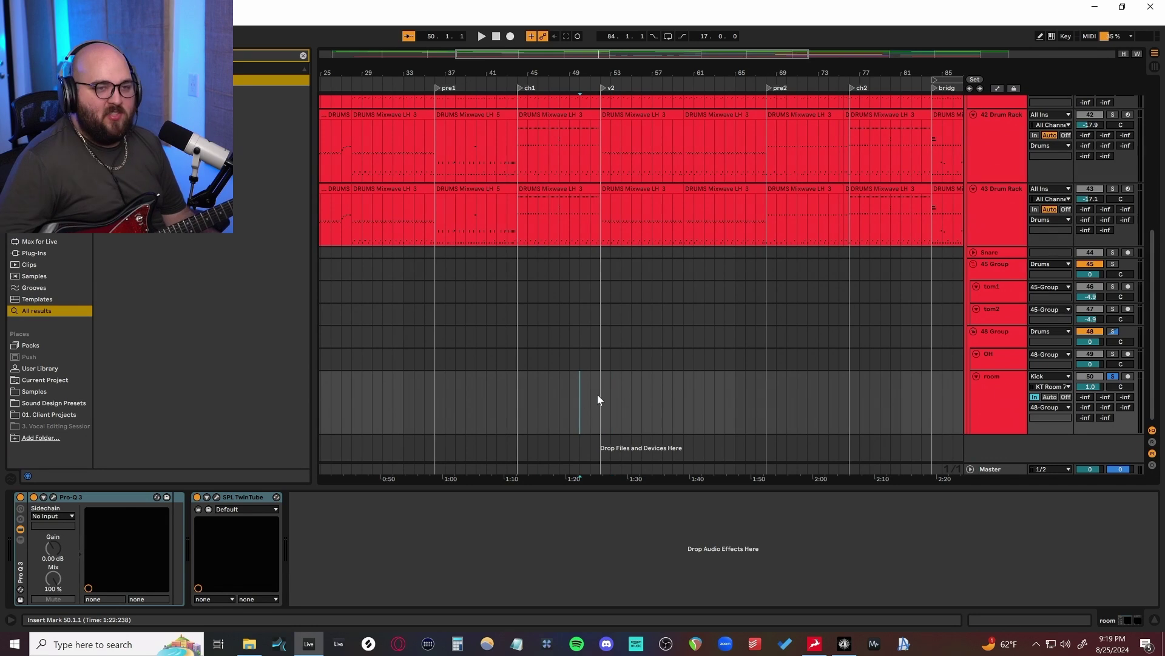
scroll(599, 401, "up", 1)
scroll(600, 402, "down", 1)
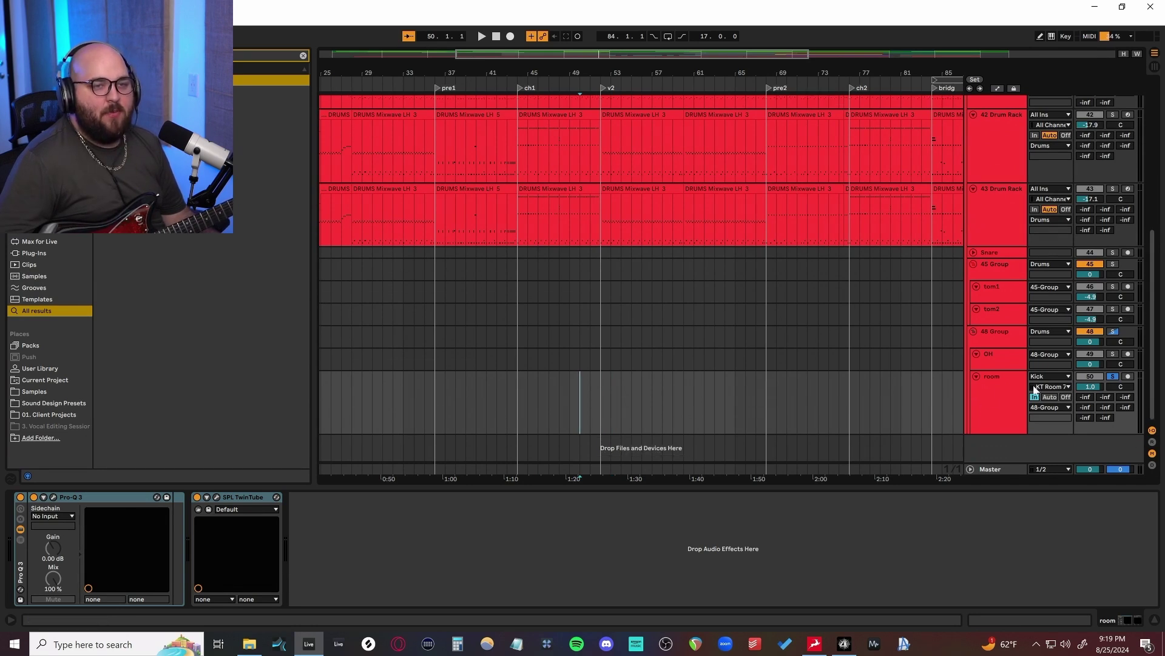
left_click(1008, 433)
scroll(599, 338, "up", 4)
left_click(599, 339)
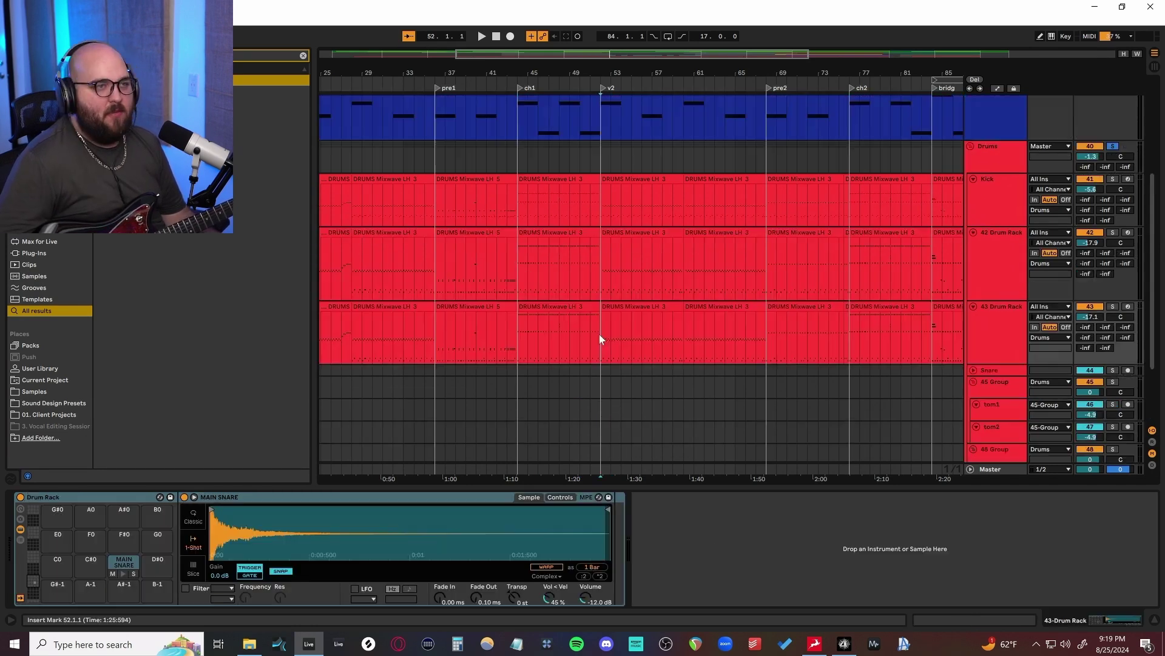
Step: Play the soloed Drums group from bar 42 with its bus effects off, looking through the group's tracks
left_click(503, 167)
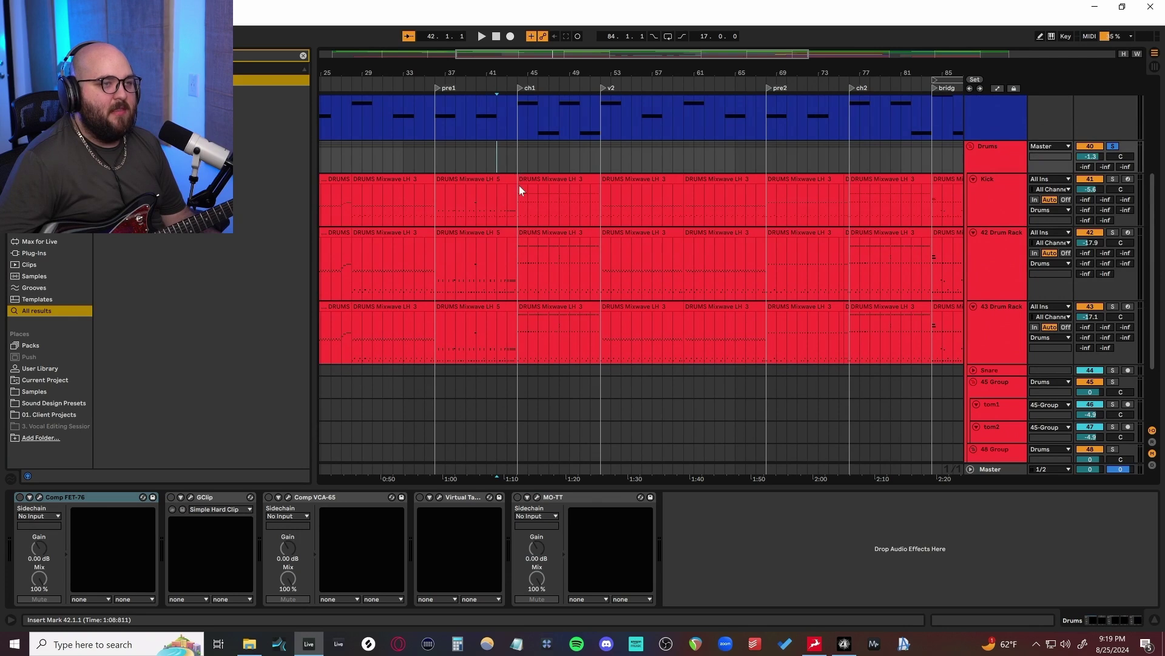
key("plus")
key("space")
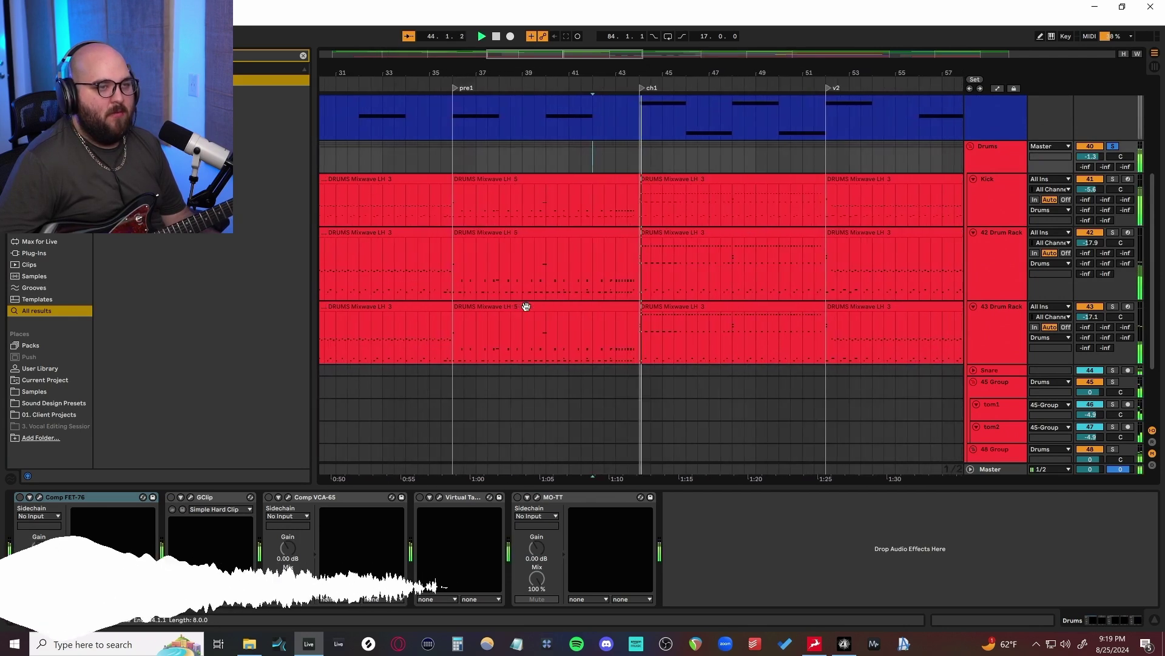
scroll(518, 306, "down", 3)
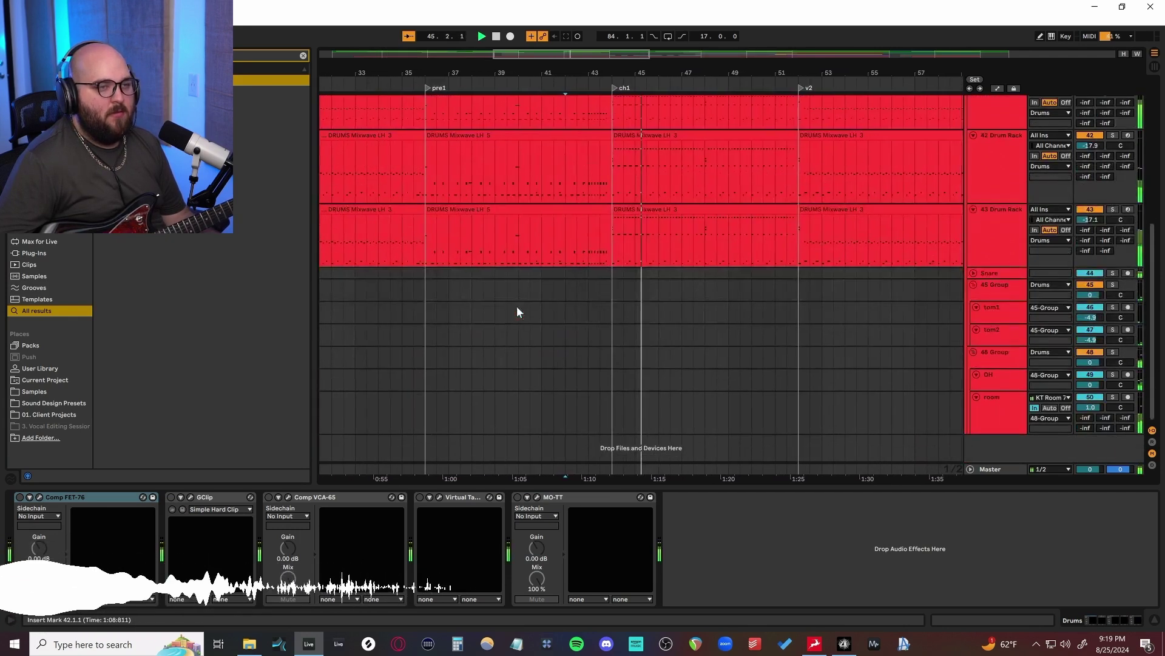
scroll(516, 306, "down", 1)
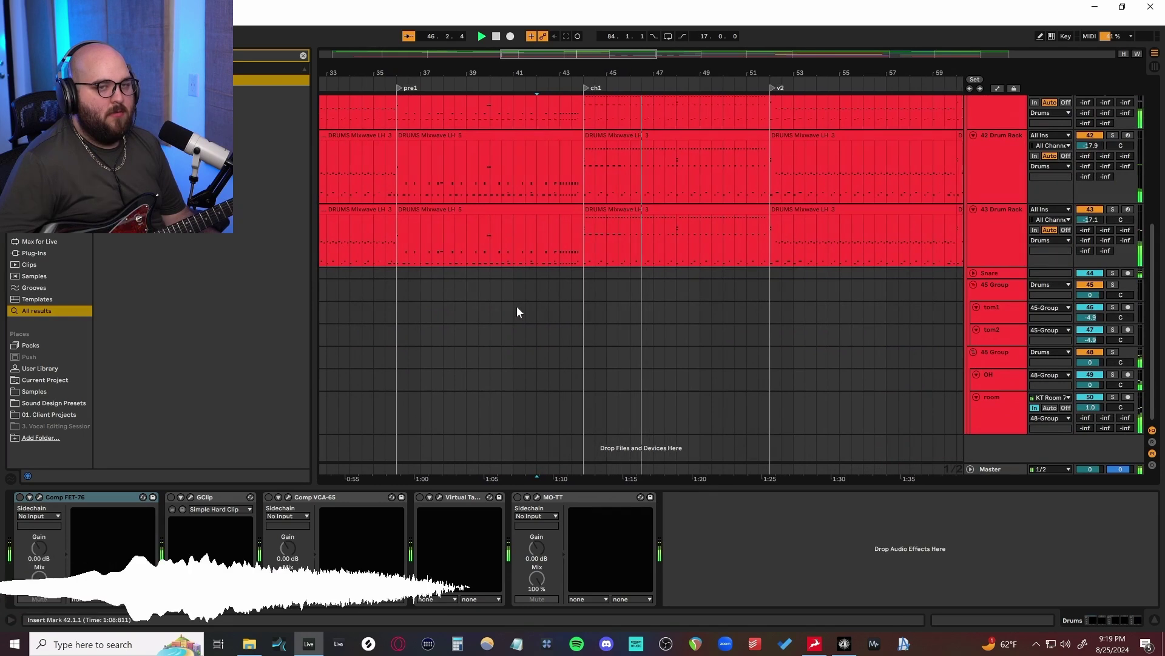
scroll(516, 306, "up", 2)
scroll(517, 308, "up", 2)
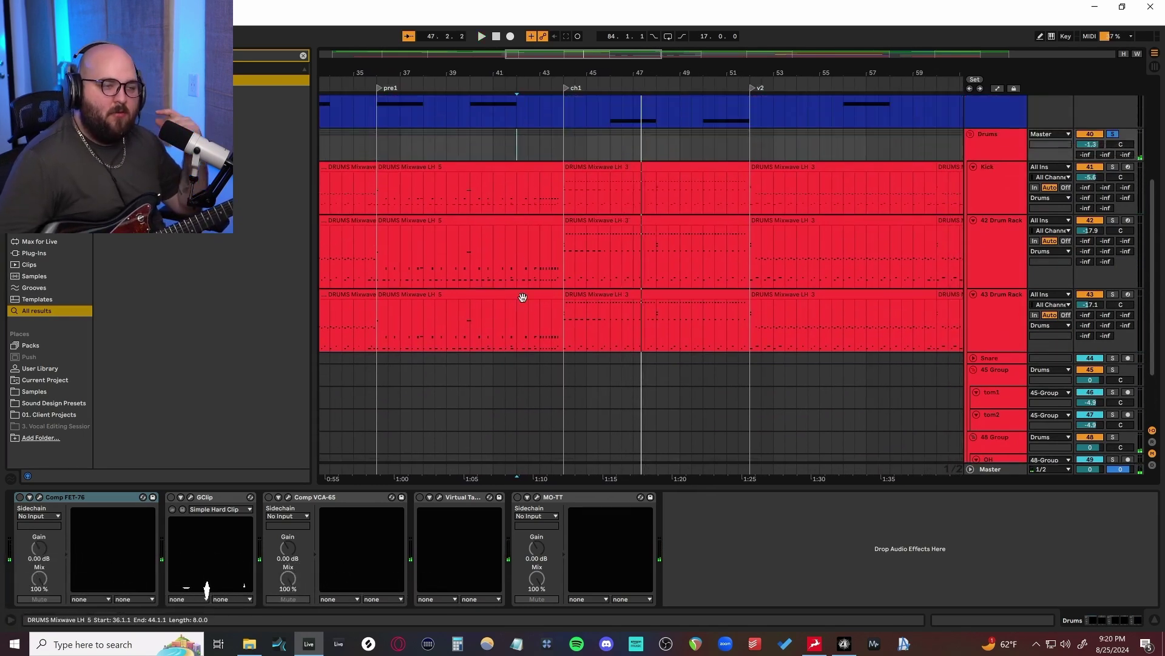
Step: Open Comp FET-76 on the Drums group, play the drums from bar 42, and enable the compressor
left_click(1007, 154)
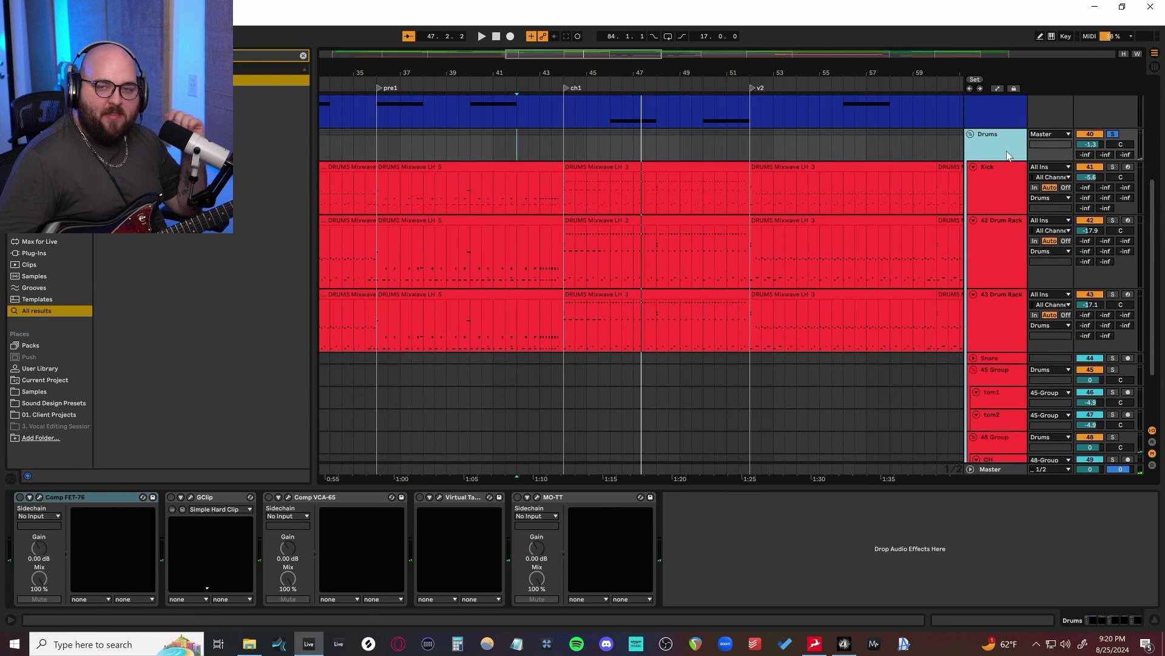
left_click(801, 552)
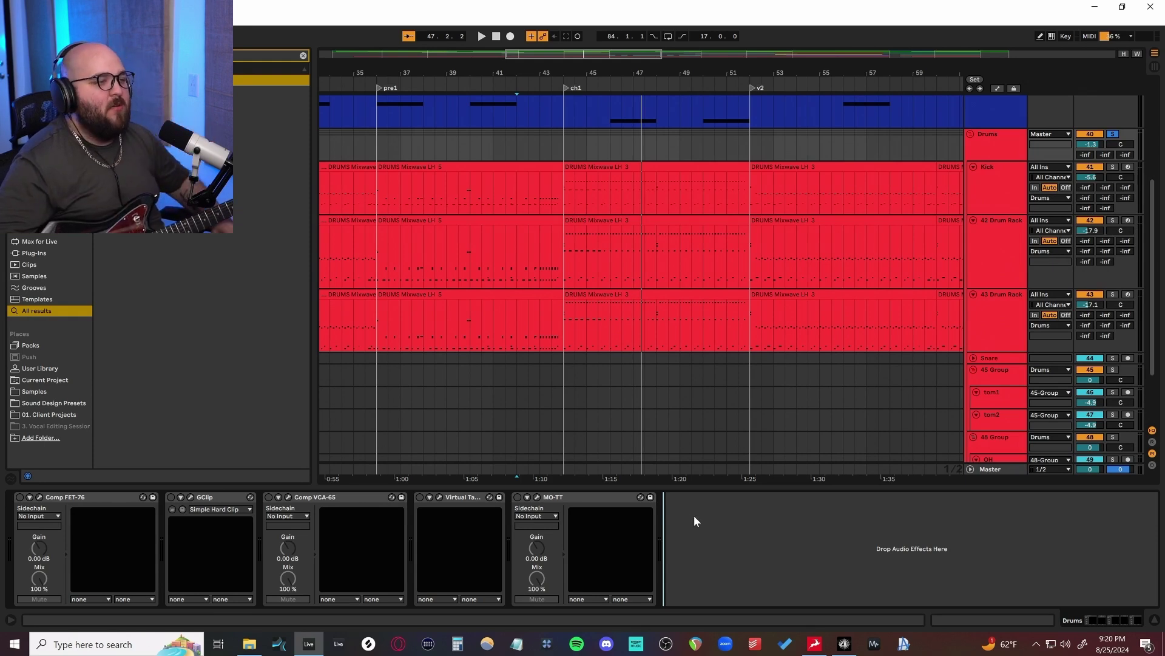
left_click(39, 496)
left_click_drag(562, 231, 555, 310)
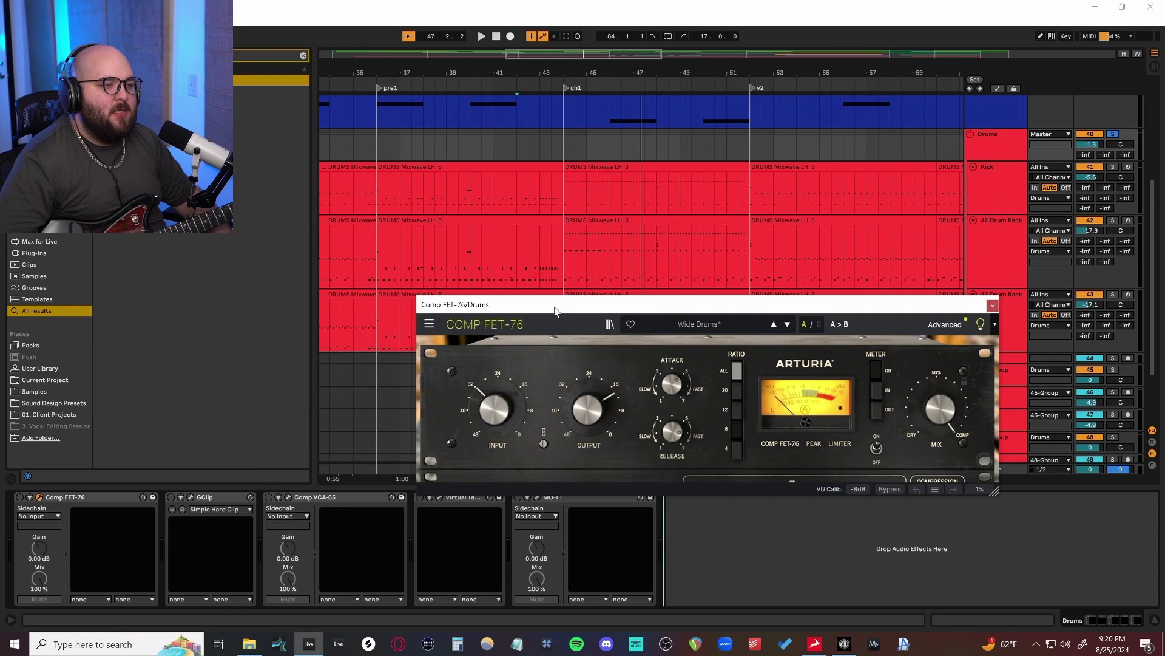
key("space")
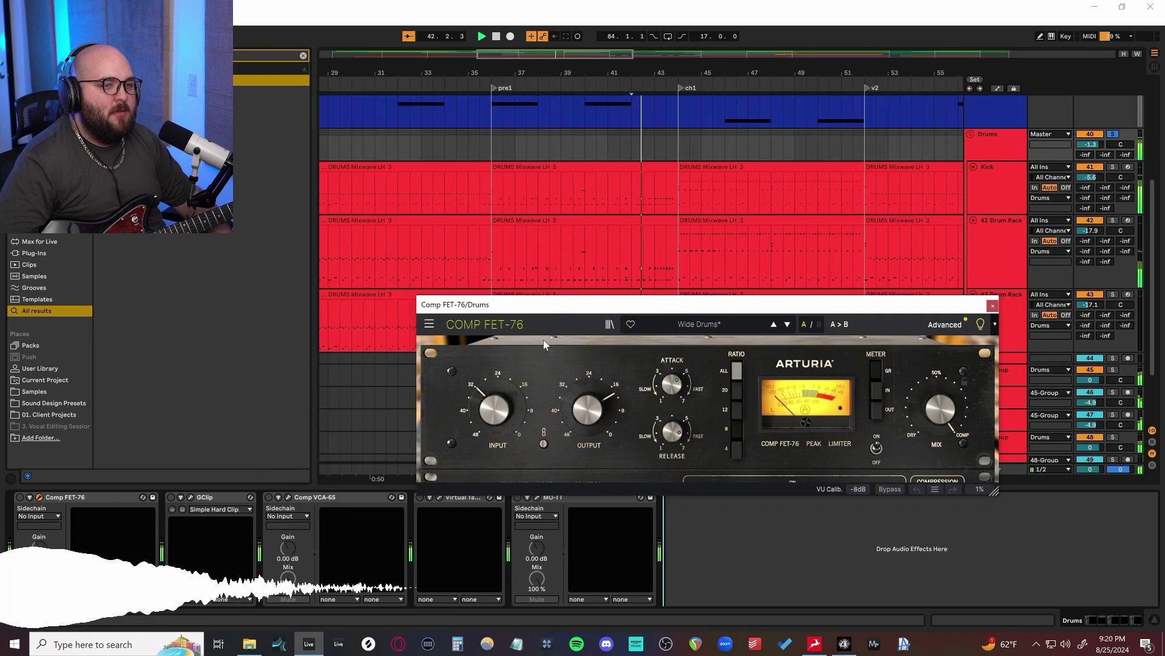
left_click(20, 497)
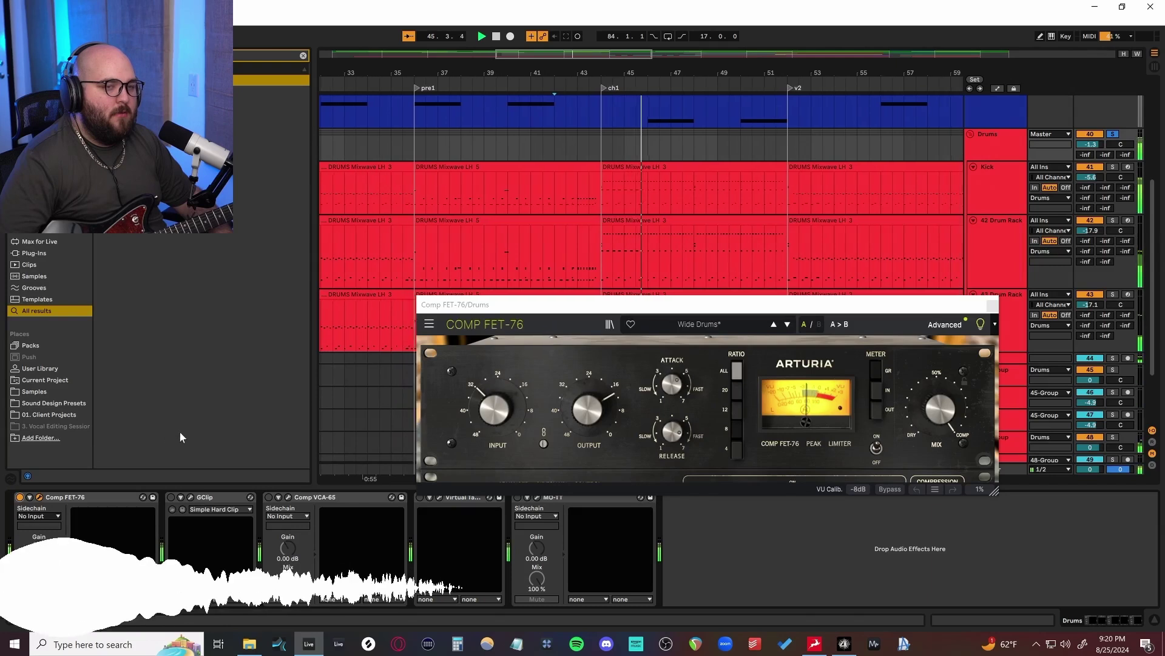
Step: Enable and open GClip on the Drums group, view its clipping display during playback, and close its window
left_click(190, 497)
left_click_drag(696, 240, 789, 270)
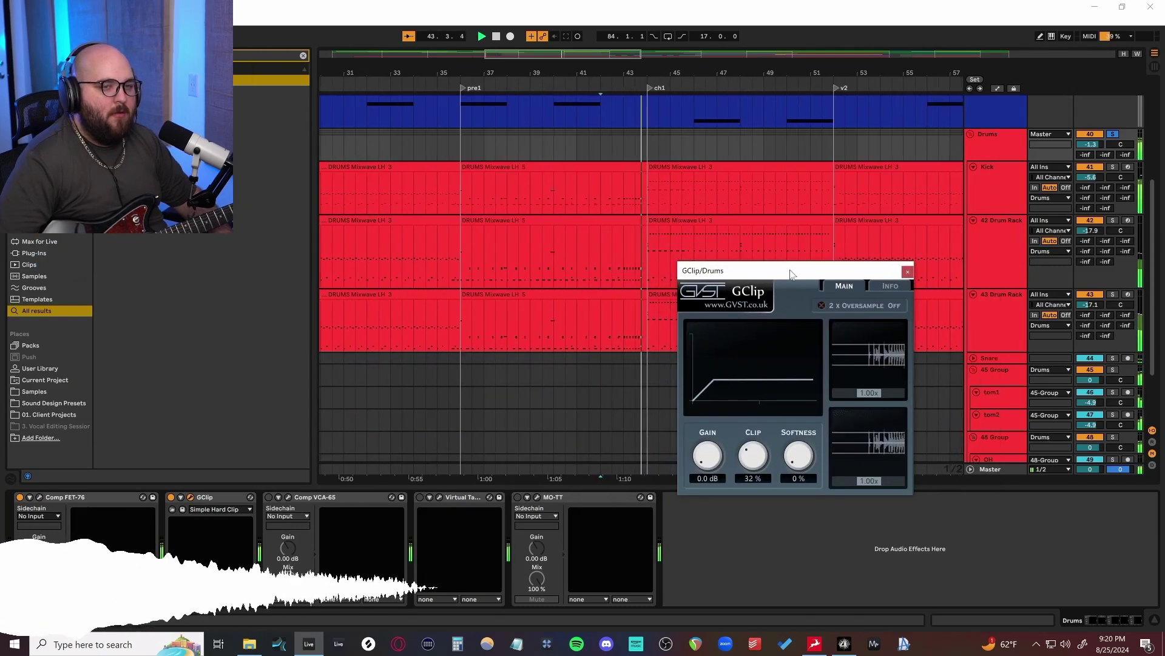
left_click(908, 274)
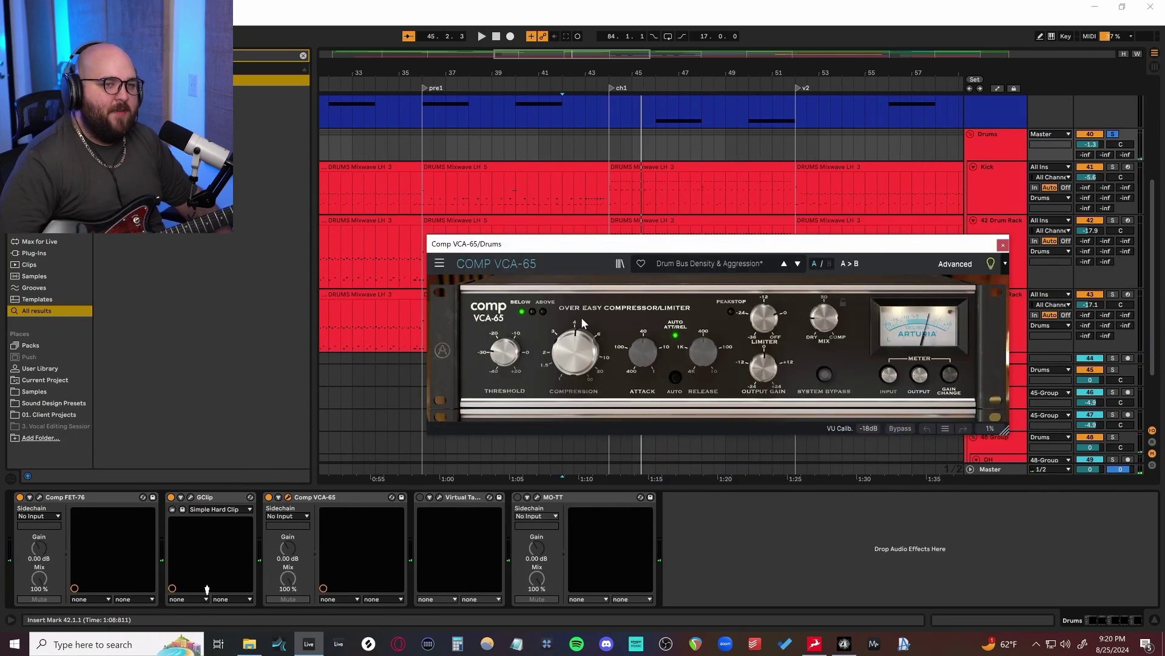
Step: Enable Comp VCA-65 on the Drums group, play the drums through it from bar 42, and set its mix to 21%
key("space")
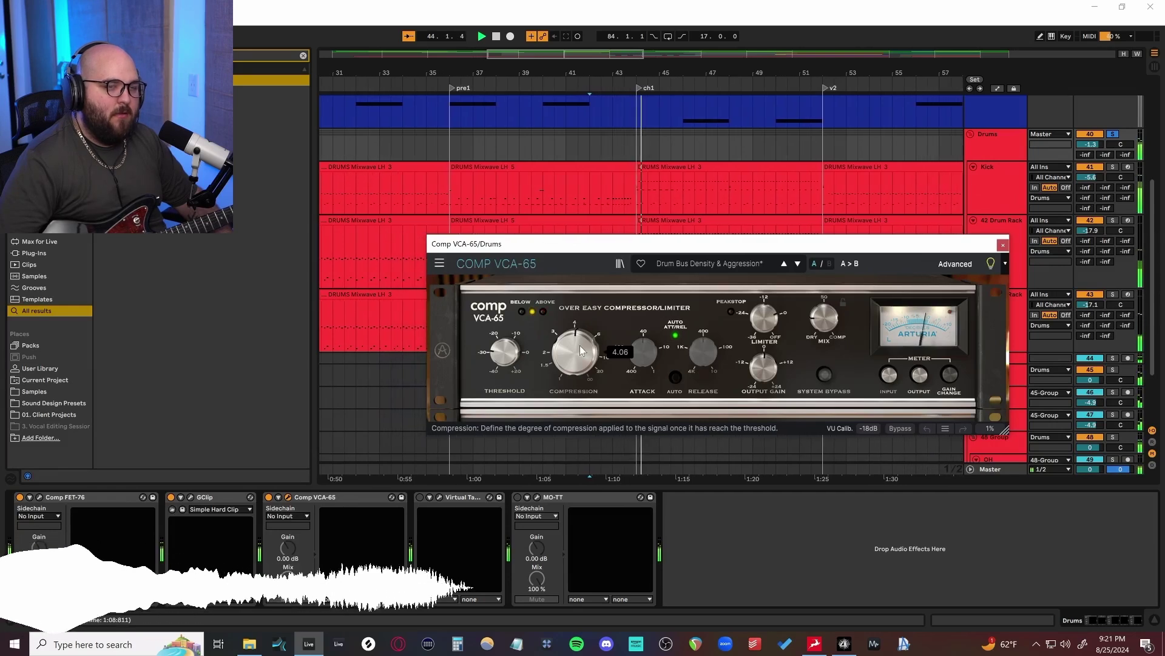
left_click_drag(560, 249, 532, 258)
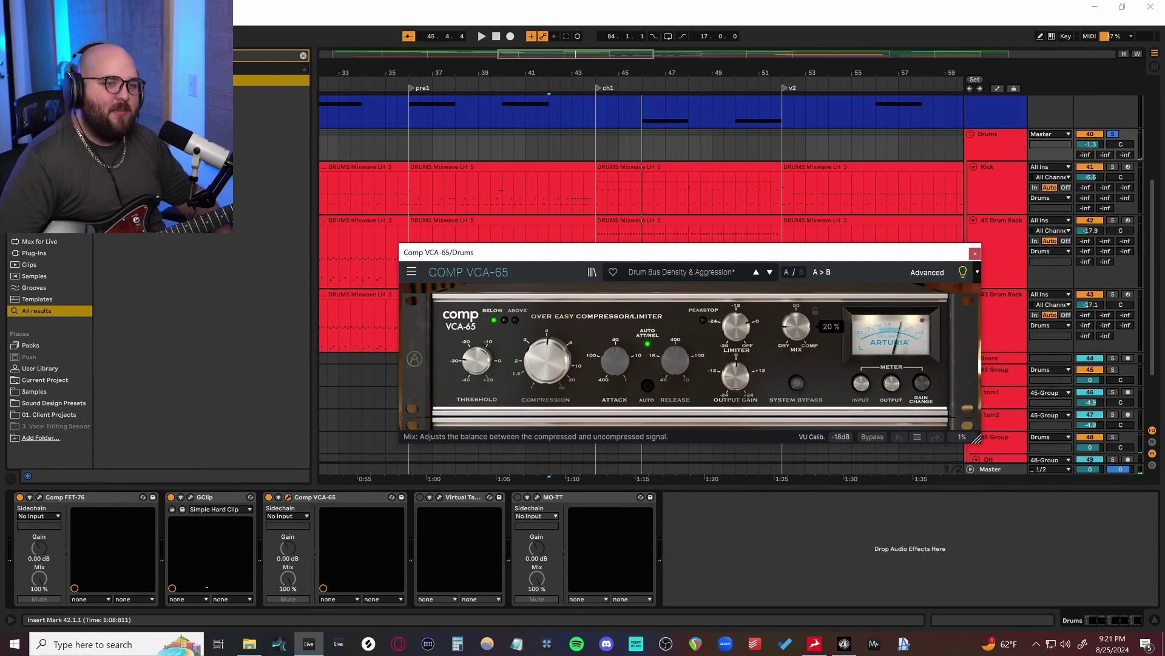
key("space")
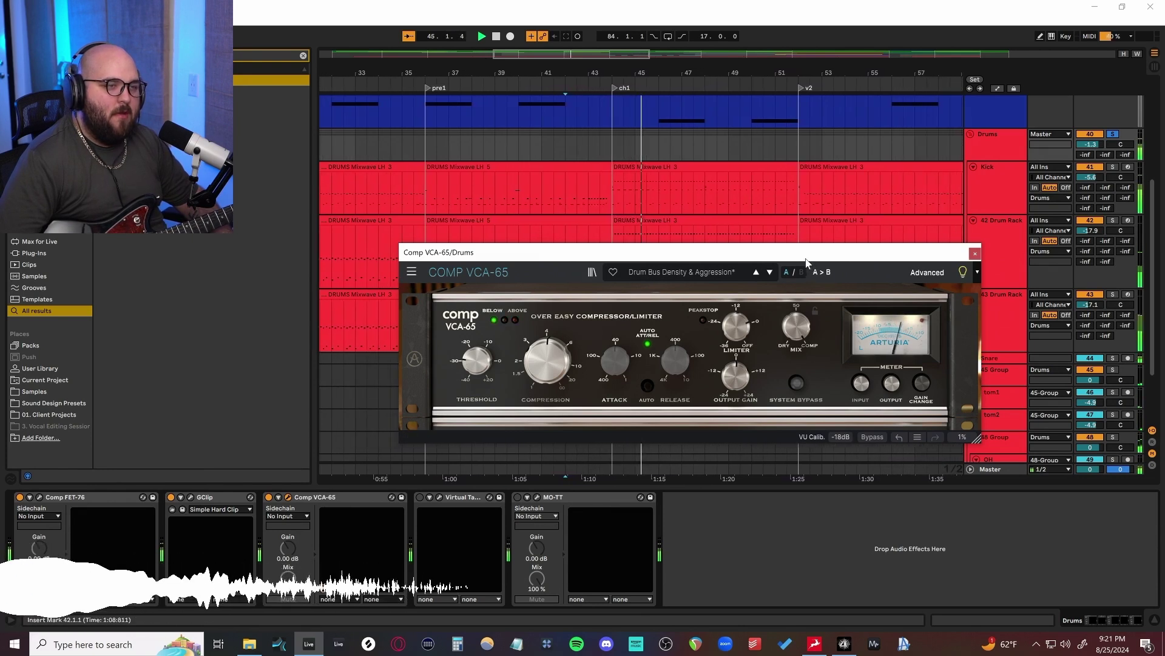
key("space")
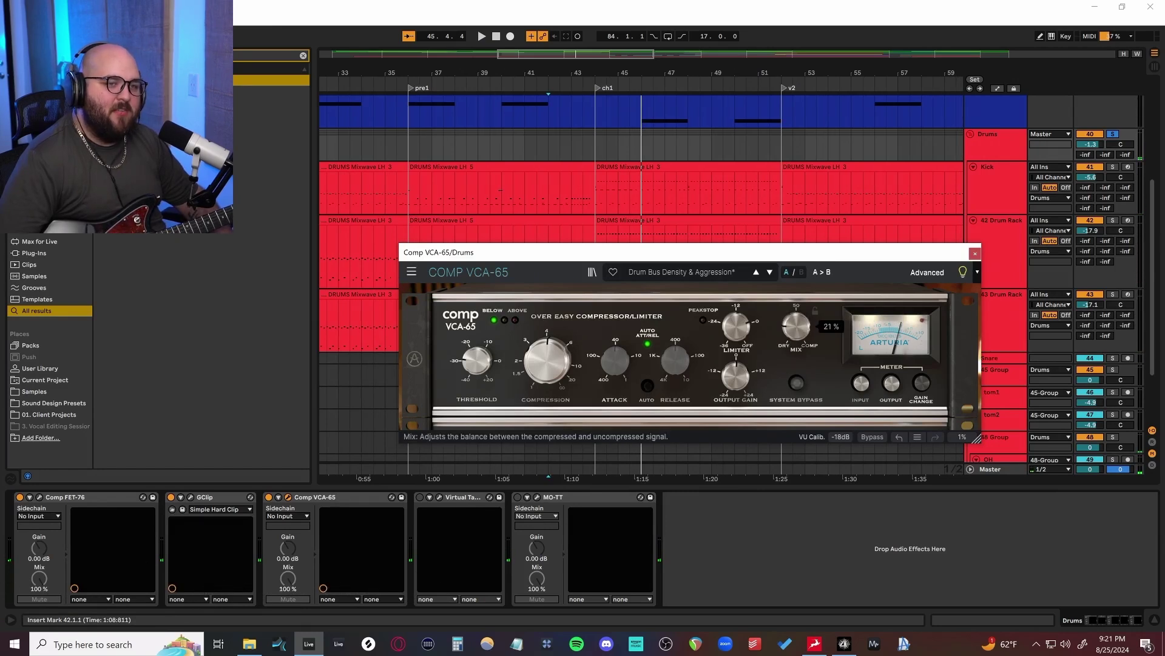
Step: Open and enable Virtual Tape Machines on the Drums group while playing from bar 42, keeping its window clear of the device chain
left_click(439, 496)
left_click_drag(314, 134, 600, 208)
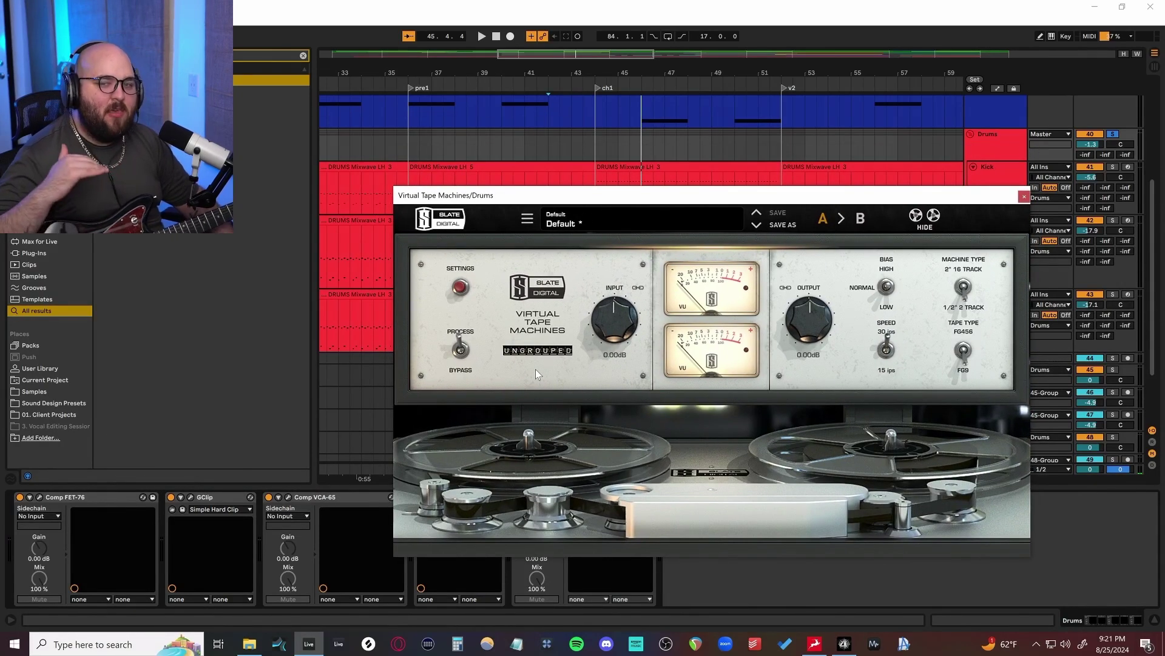
key("space")
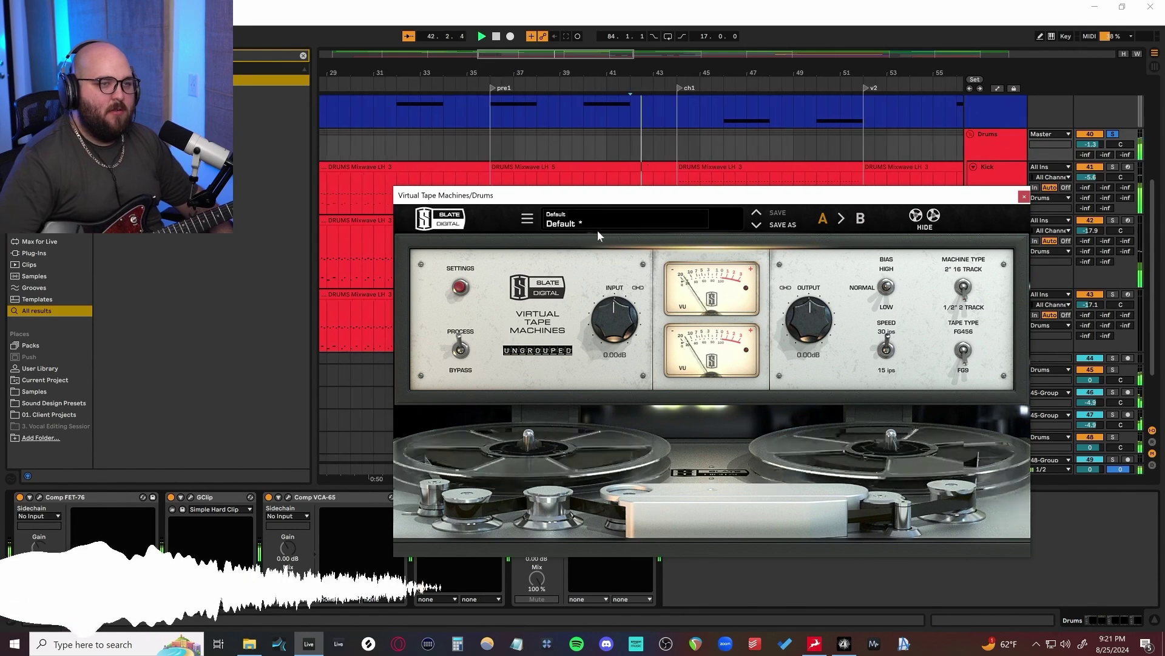
left_click_drag(595, 200, 574, 179)
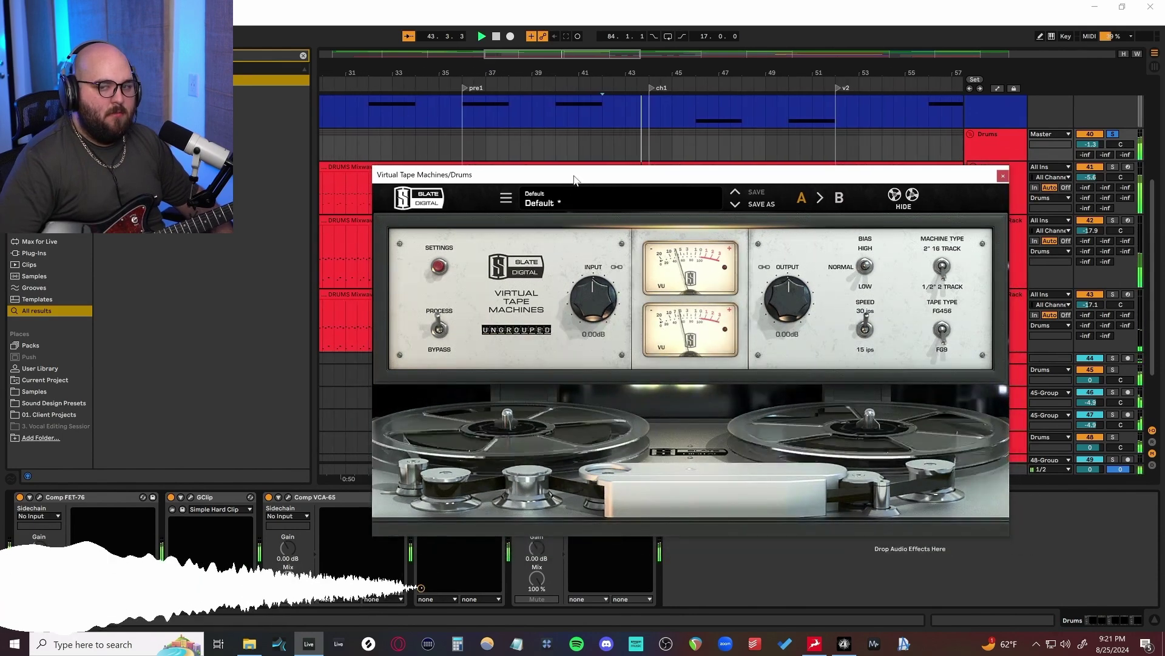
left_click_drag(576, 179, 632, 118)
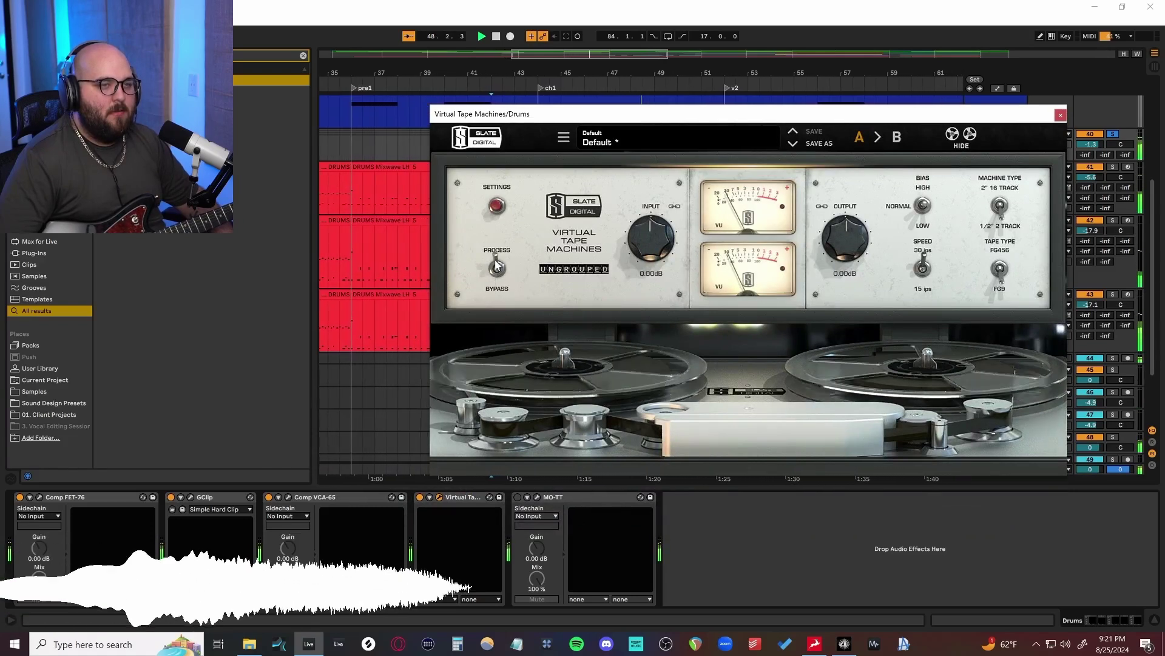
Step: Open and enable MO-TT on the Drums group, play the drums through it from bar 42, and close its window
left_click(536, 496)
key("space")
left_click_drag(384, 82, 638, 193)
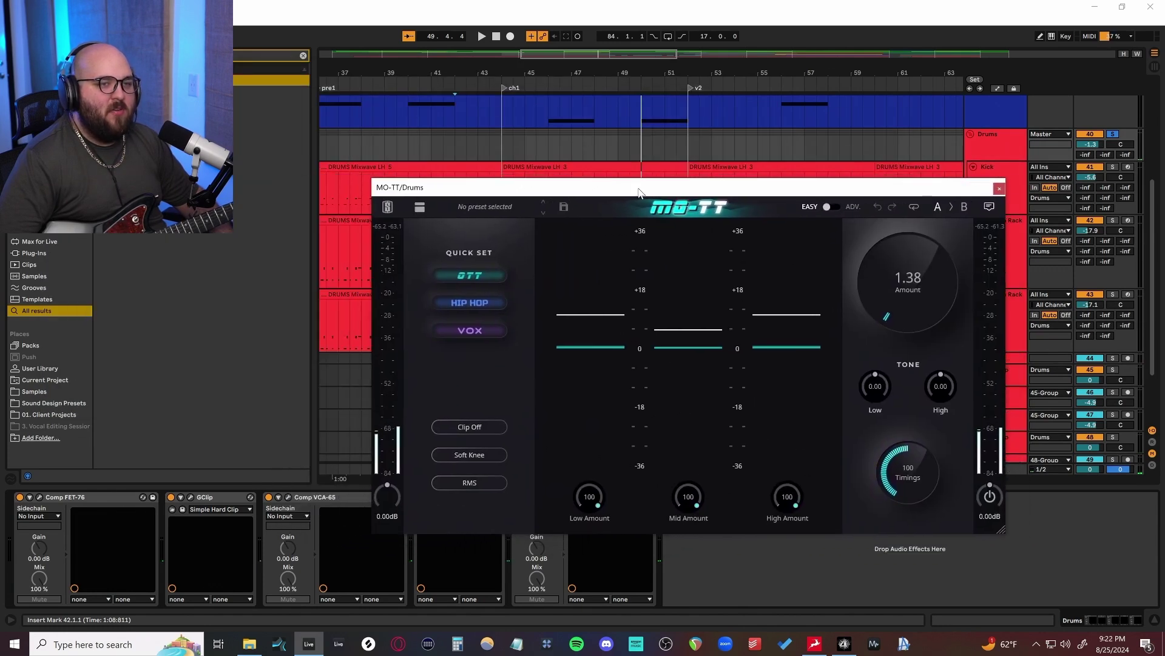
key("space")
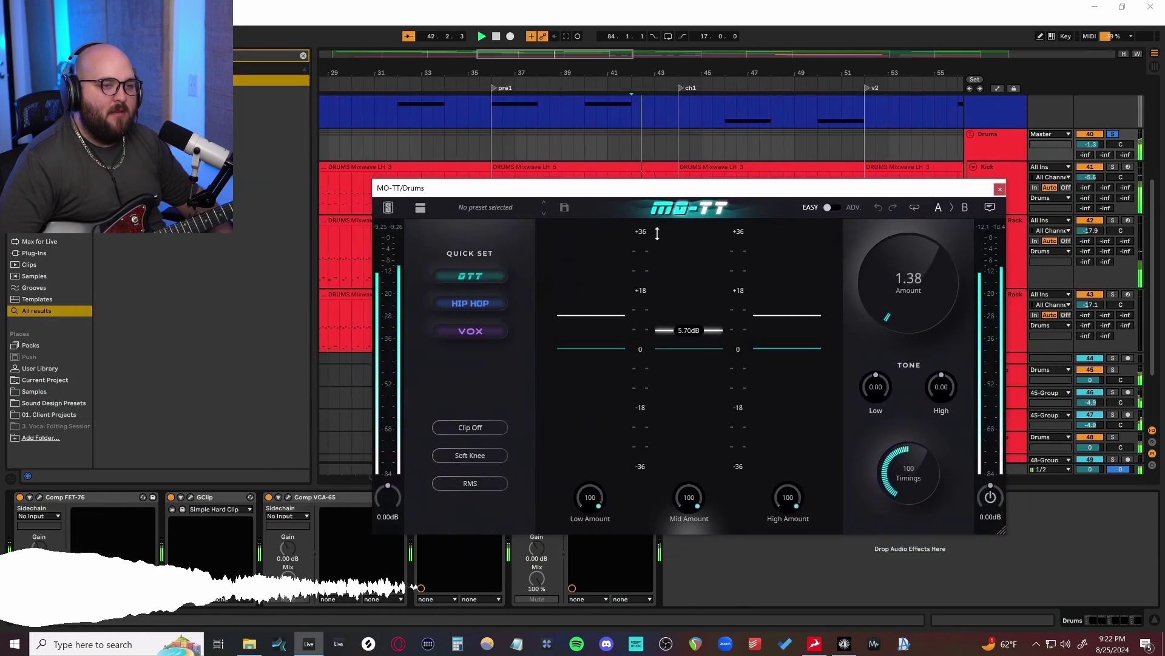
left_click_drag(637, 192, 653, 109)
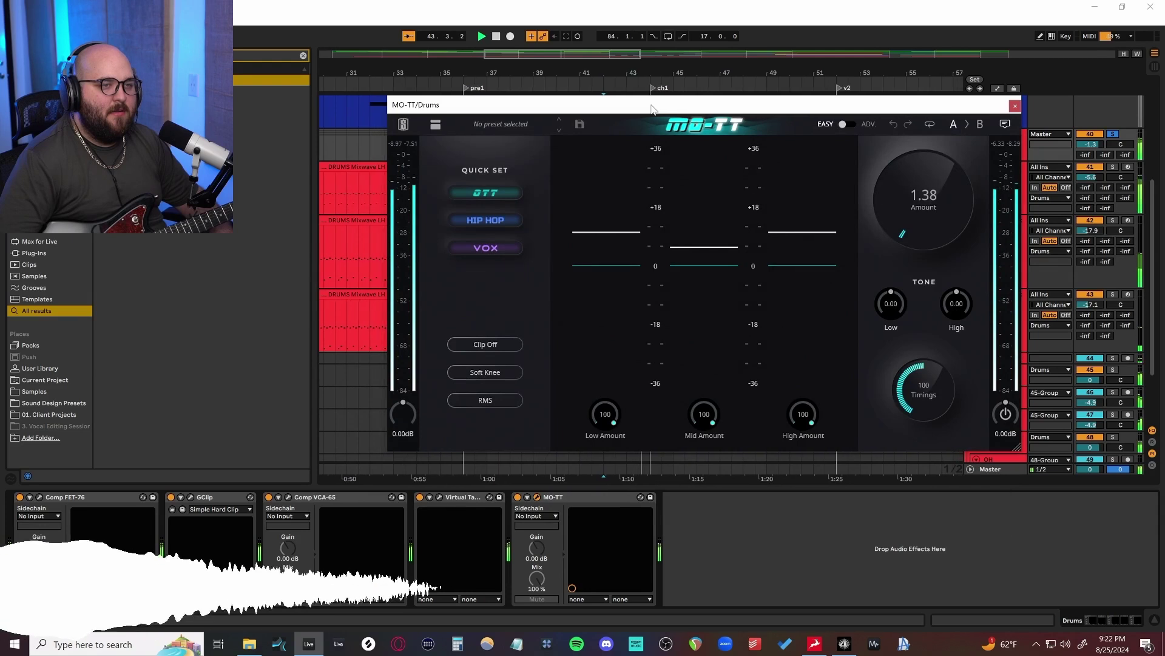
left_click_drag(652, 109, 653, 110)
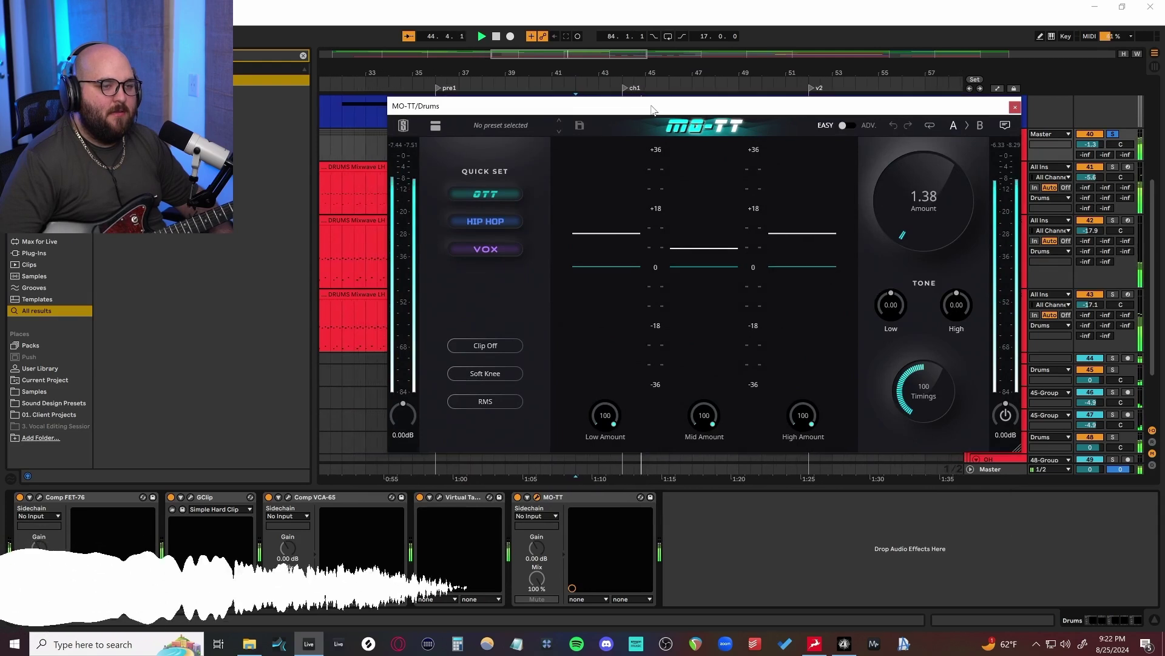
left_click(1012, 108)
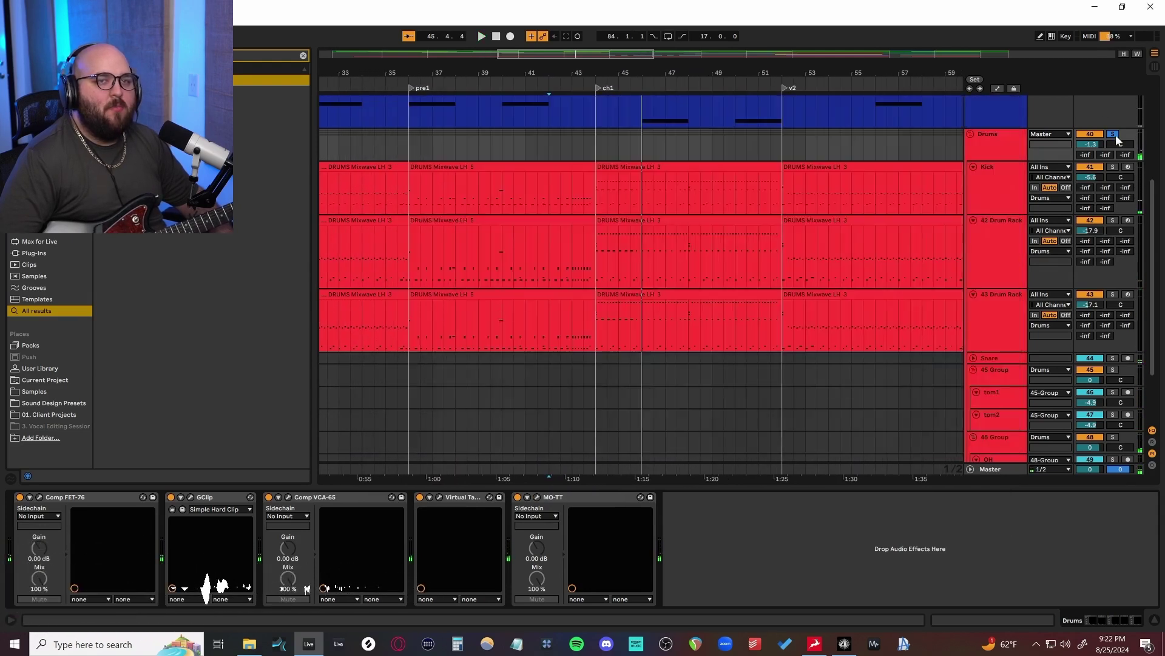
Step: Unsolo the Drums group, place the insert mark at ch1, and re-expand the group to look over its tracks
left_click(971, 133)
left_click(589, 299)
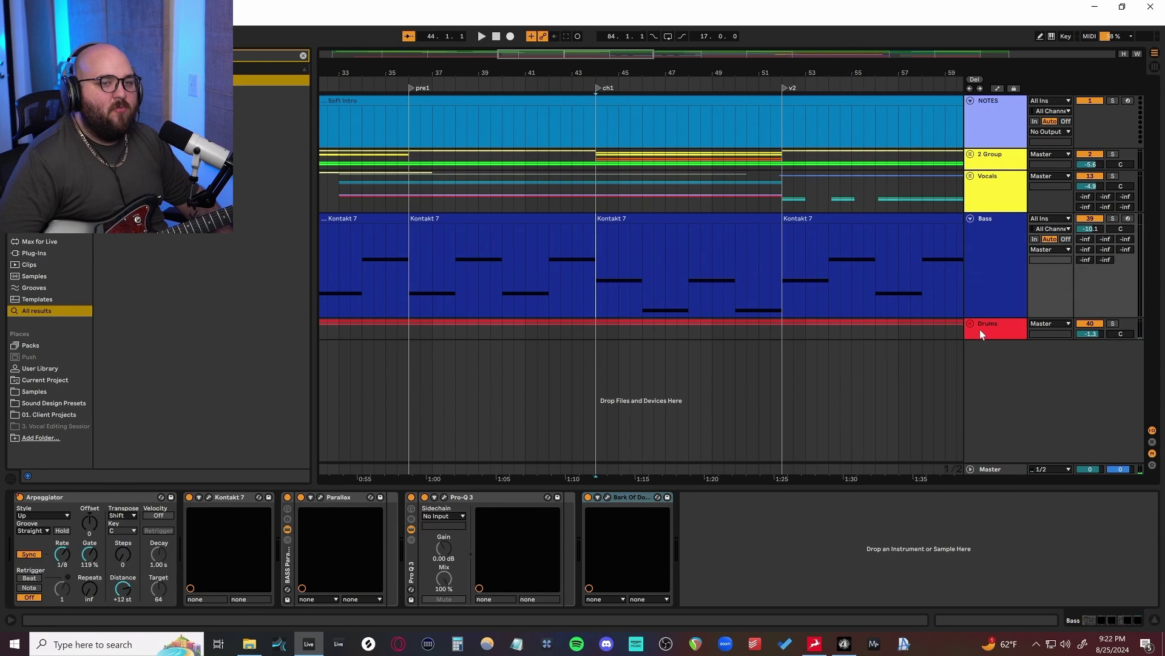
left_click(973, 325)
scroll(850, 345, "down", 2)
scroll(850, 345, "down", 2)
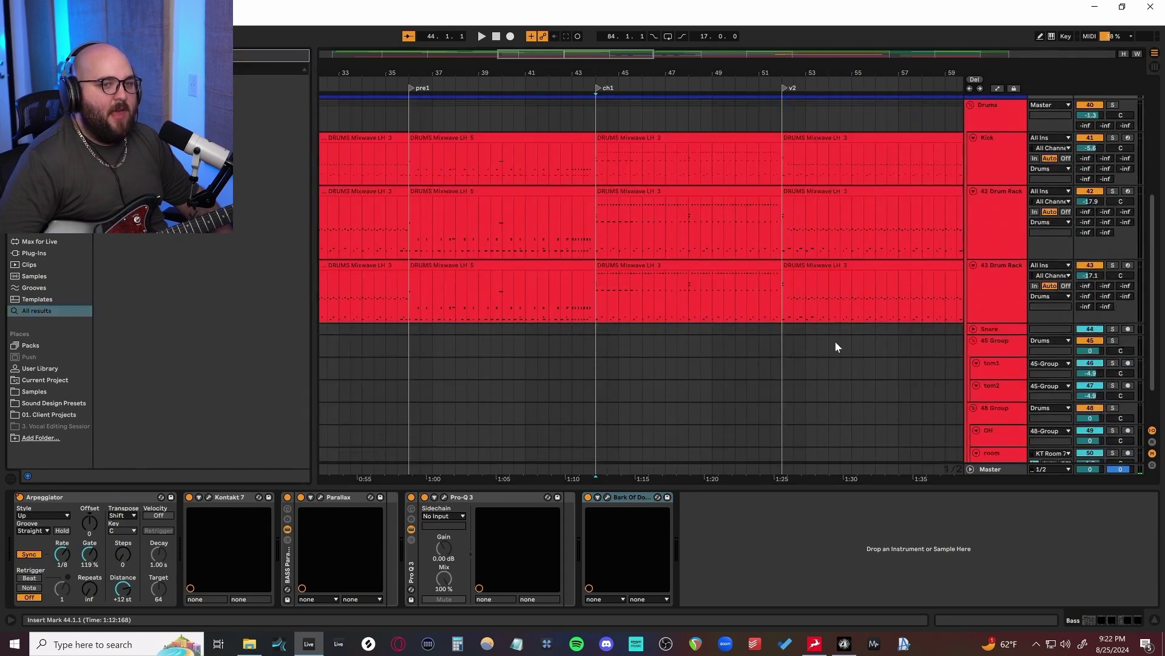
scroll(693, 299, "down", 2)
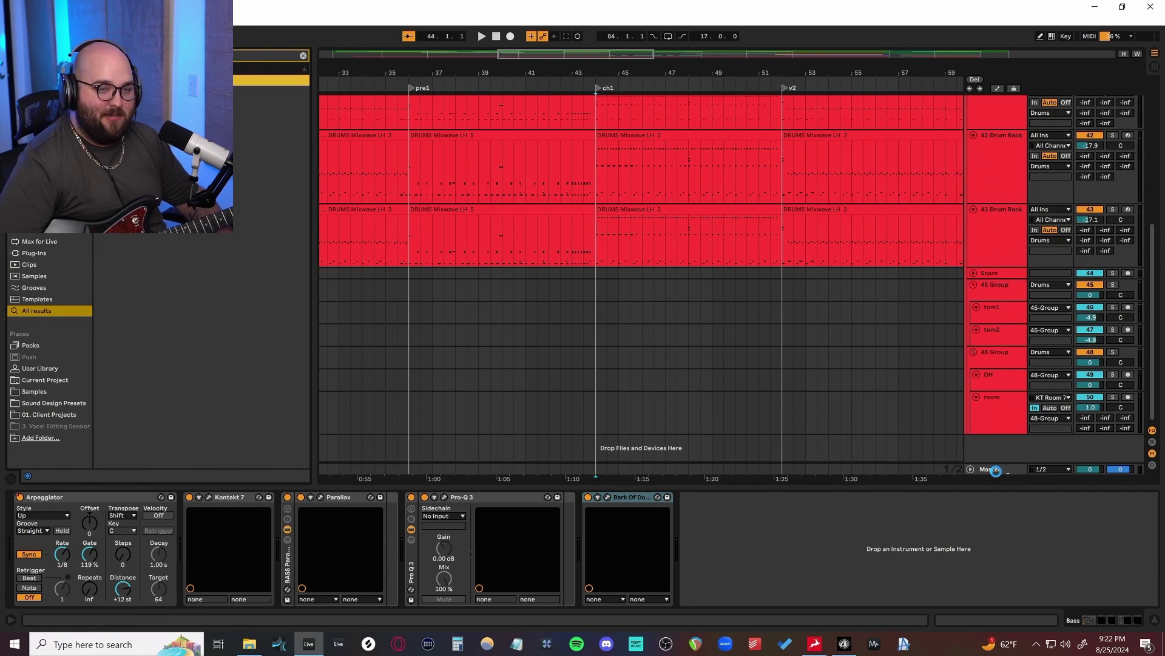
Step: Select the Master track to show its device chain and examine its soothe2 windows
left_click(993, 477)
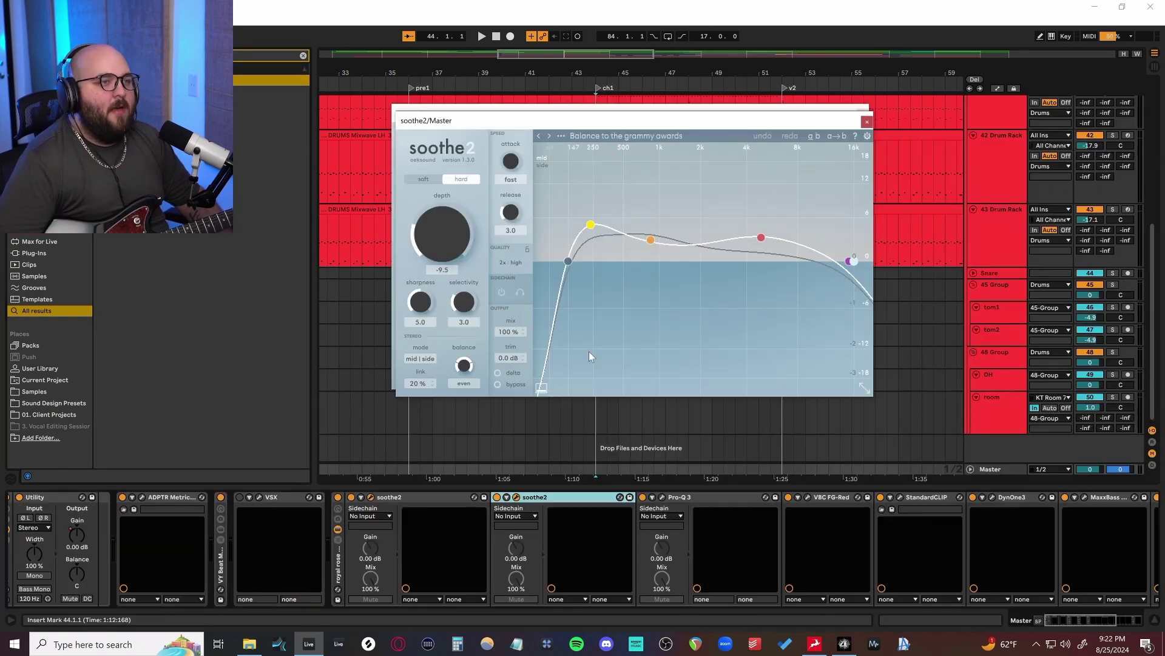
left_click_drag(541, 119, 651, 238)
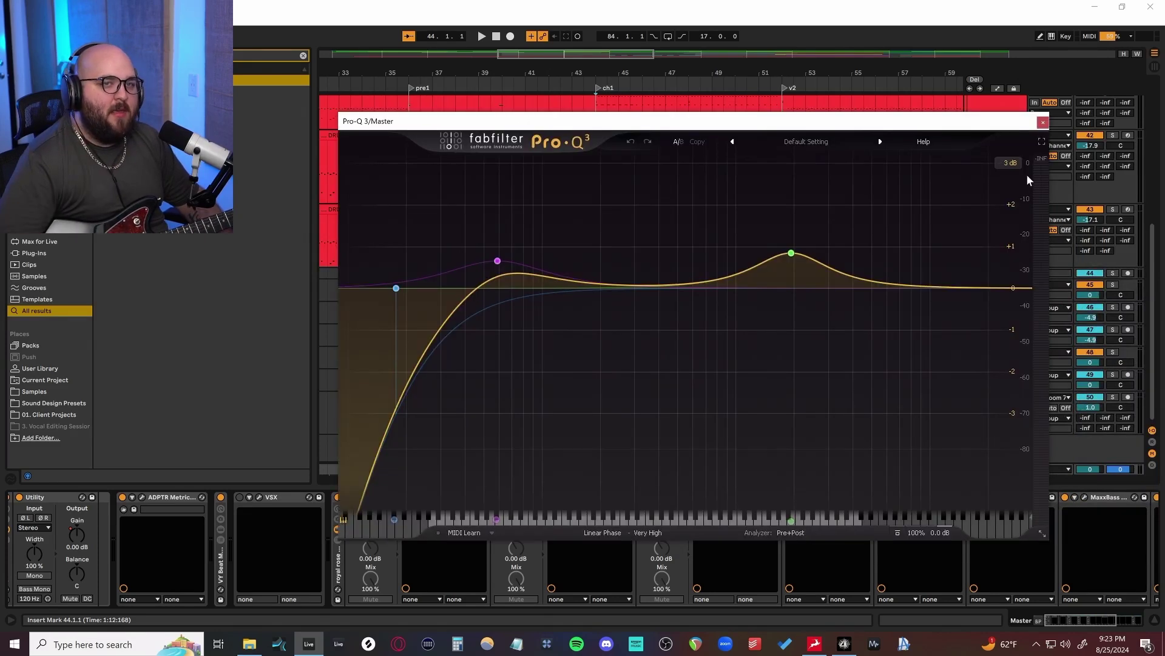
Step: Switch the display range of the Master's Pro-Q 3 to 12 dB for comparison and return it to 3 dB
left_click(1010, 162)
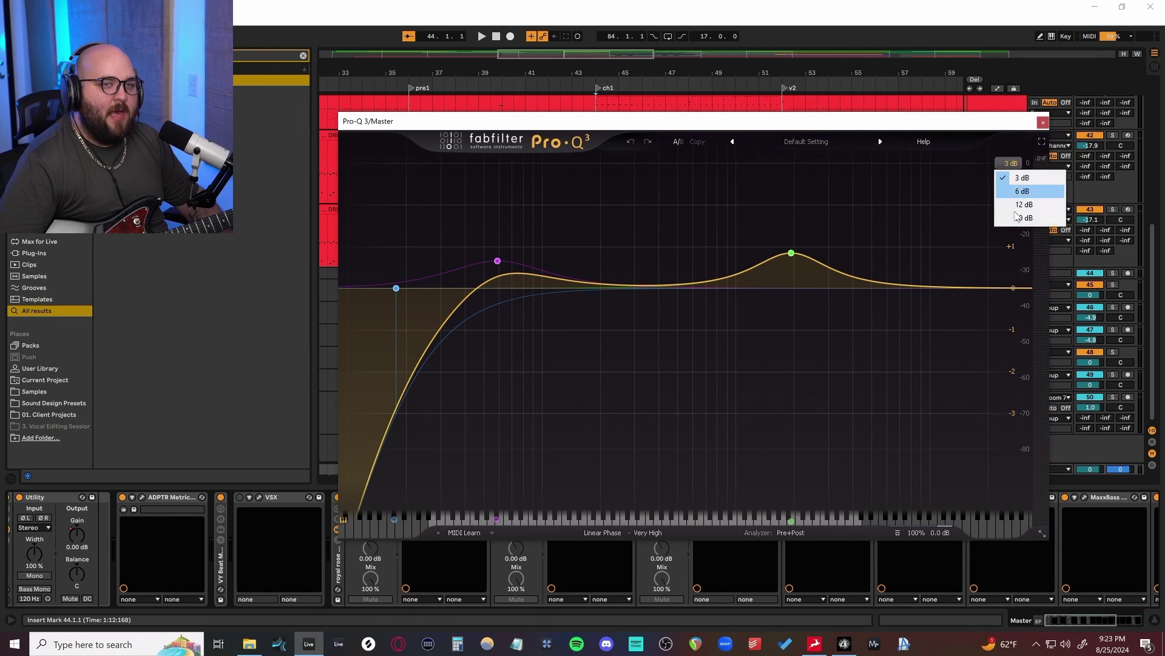
left_click(1024, 205)
left_click(1010, 162)
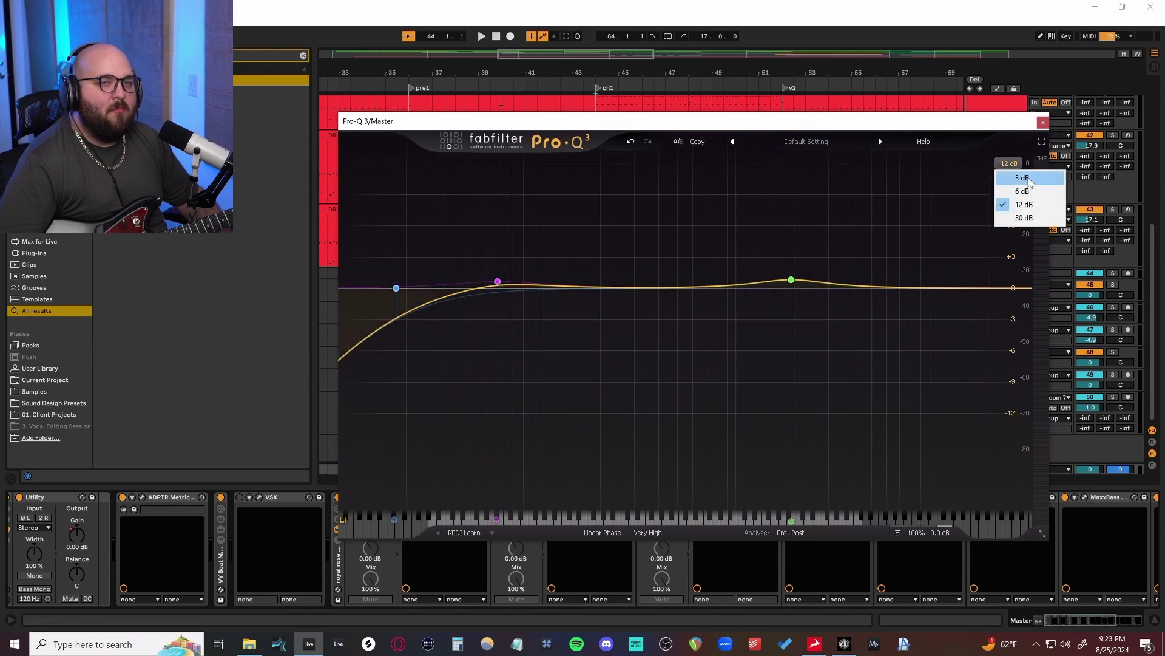
left_click(1022, 177)
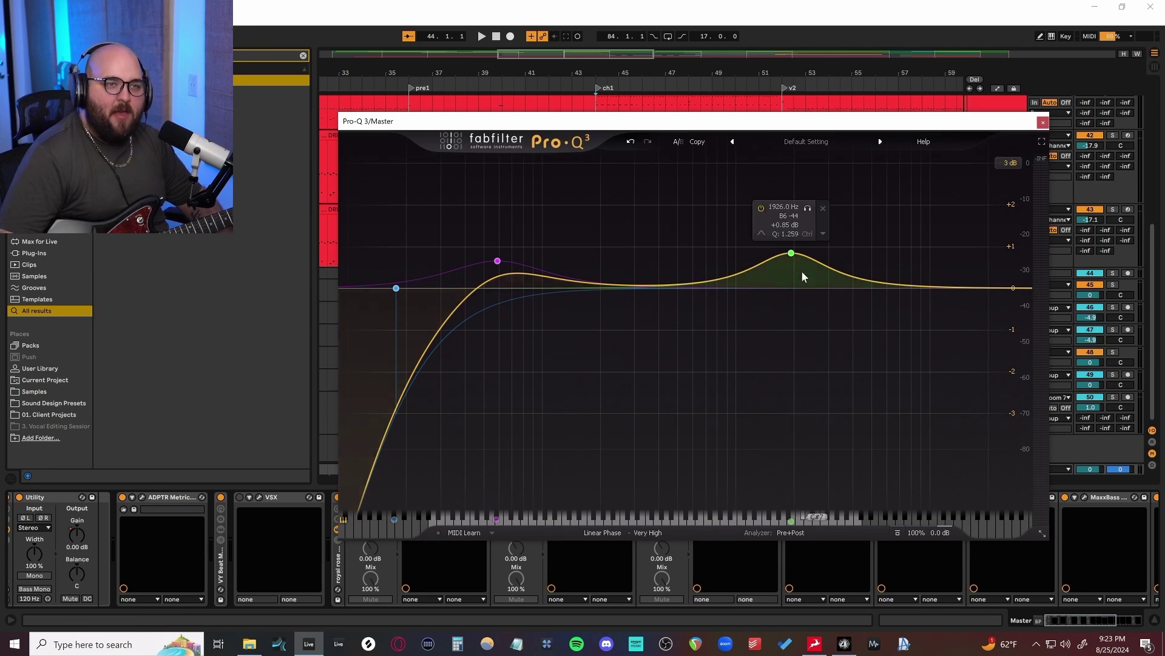
Step: Inspect the low-cut band in the Master's Pro-Q 3 and close its window
left_click_drag(603, 130, 636, 119)
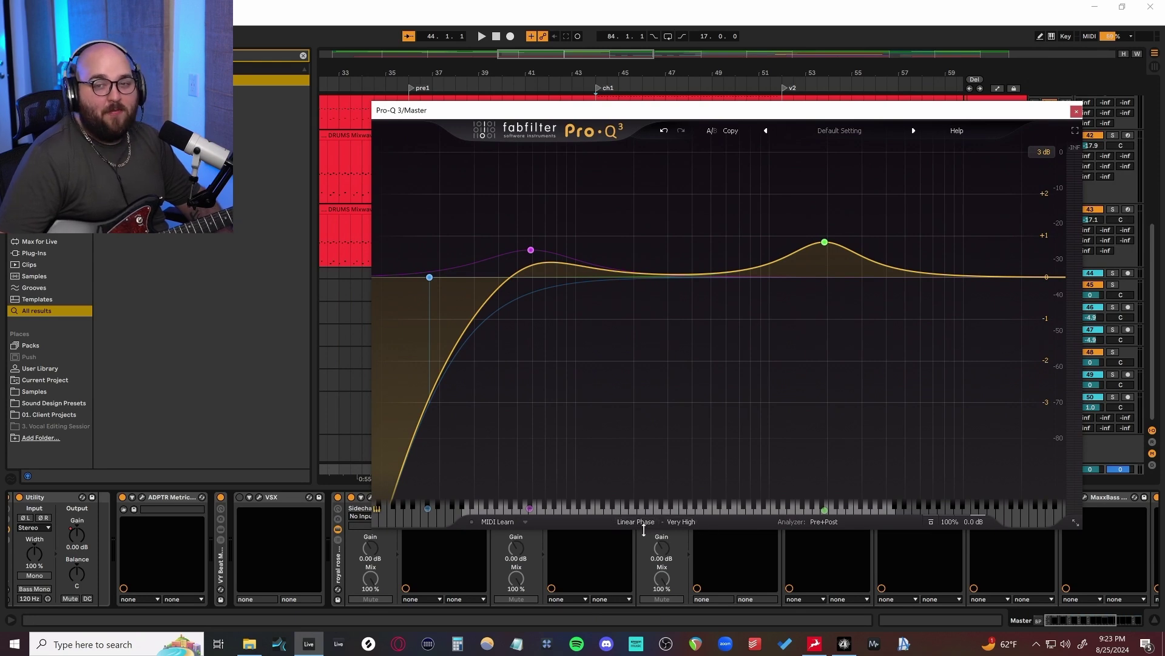
left_click(429, 278)
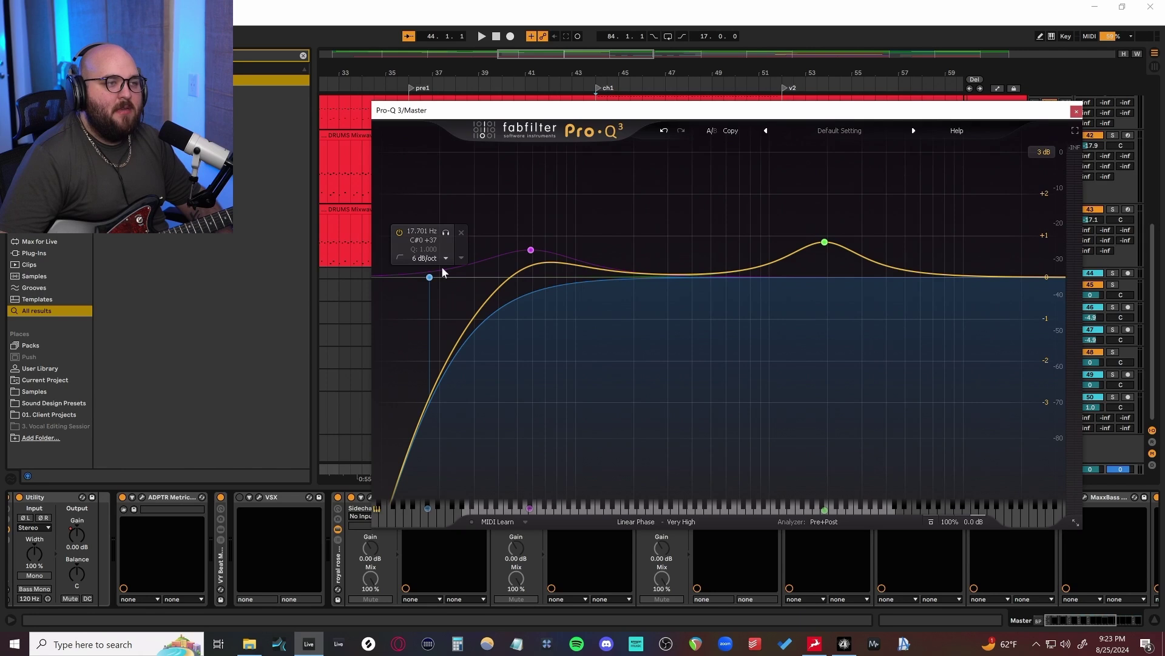
left_click(1076, 113)
Step: Examine the VBC FG-Red and StandardCLIP settings on the Master, keeping their windows clear of the device chain, and close StandardCLIP
left_click_drag(630, 130, 649, 254)
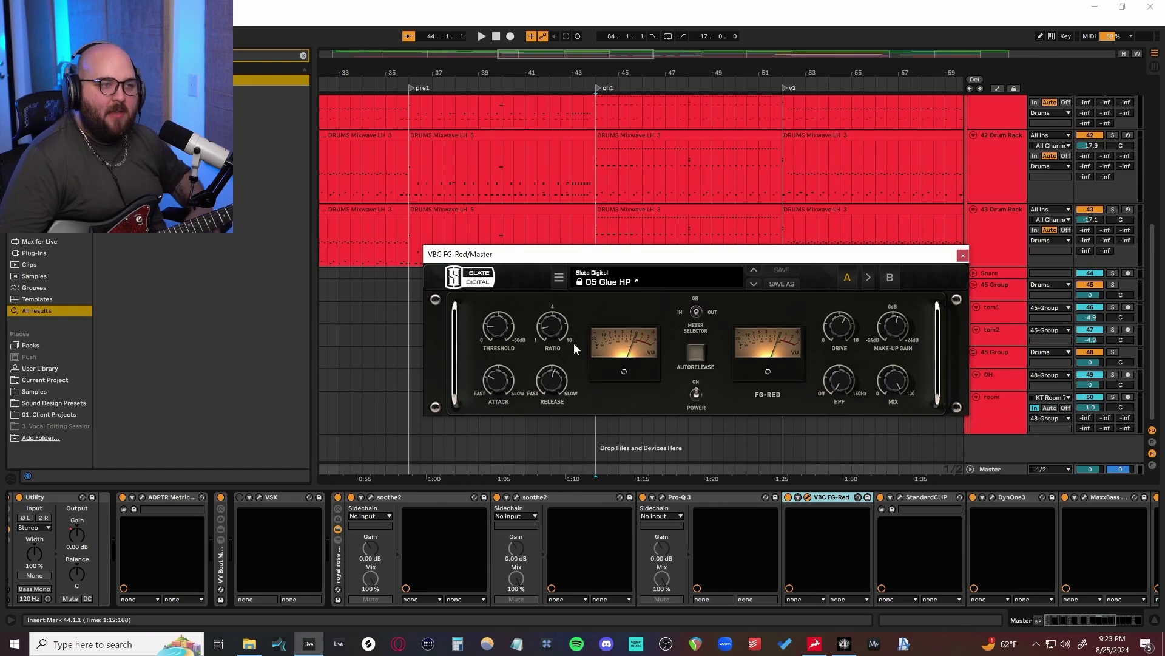
mouse_move(838, 389)
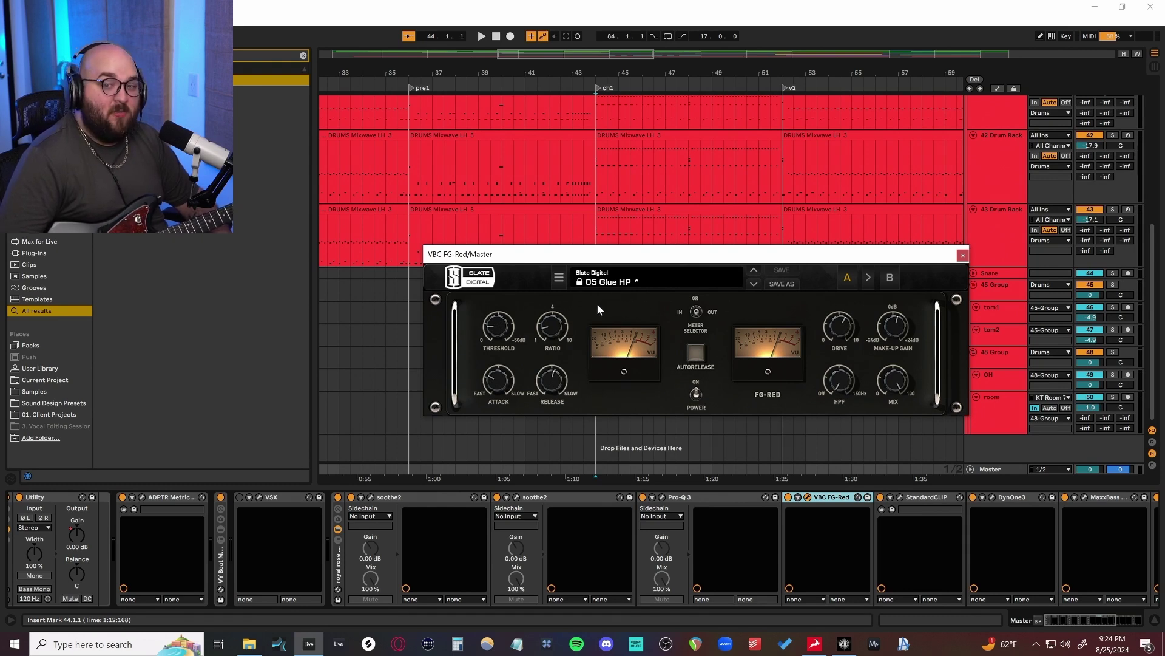
mouse_move(650, 188)
left_mouse_down()
mouse_move(648, 232)
mouse_move(671, 190)
mouse_move(649, 218)
mouse_move(654, 198)
left_mouse_up()
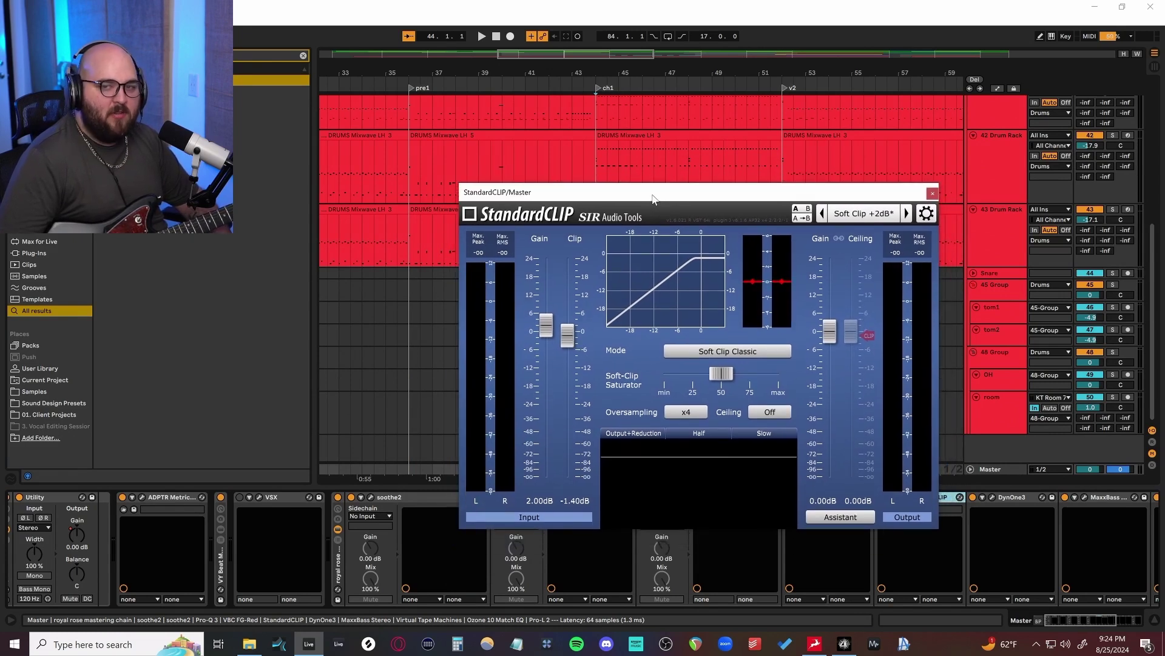
left_click_drag(643, 204, 662, 157)
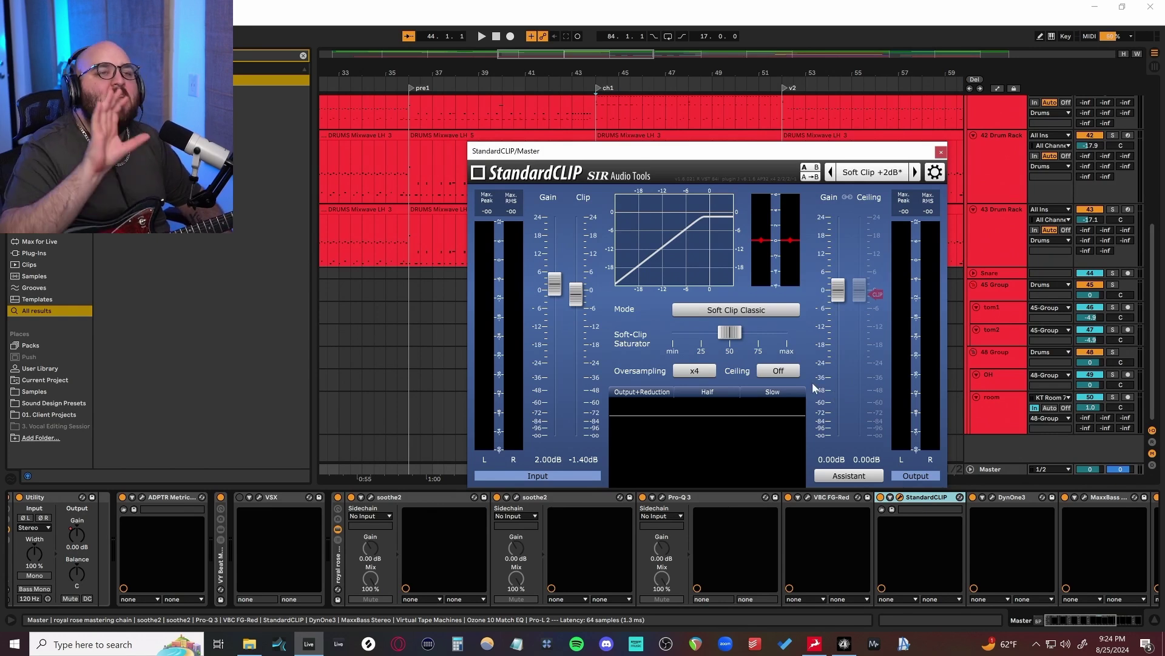
left_click(942, 152)
Step: Open DynOne3 on the Master and examine its band, threshold, ratio and parallel mode settings
left_click(1003, 505)
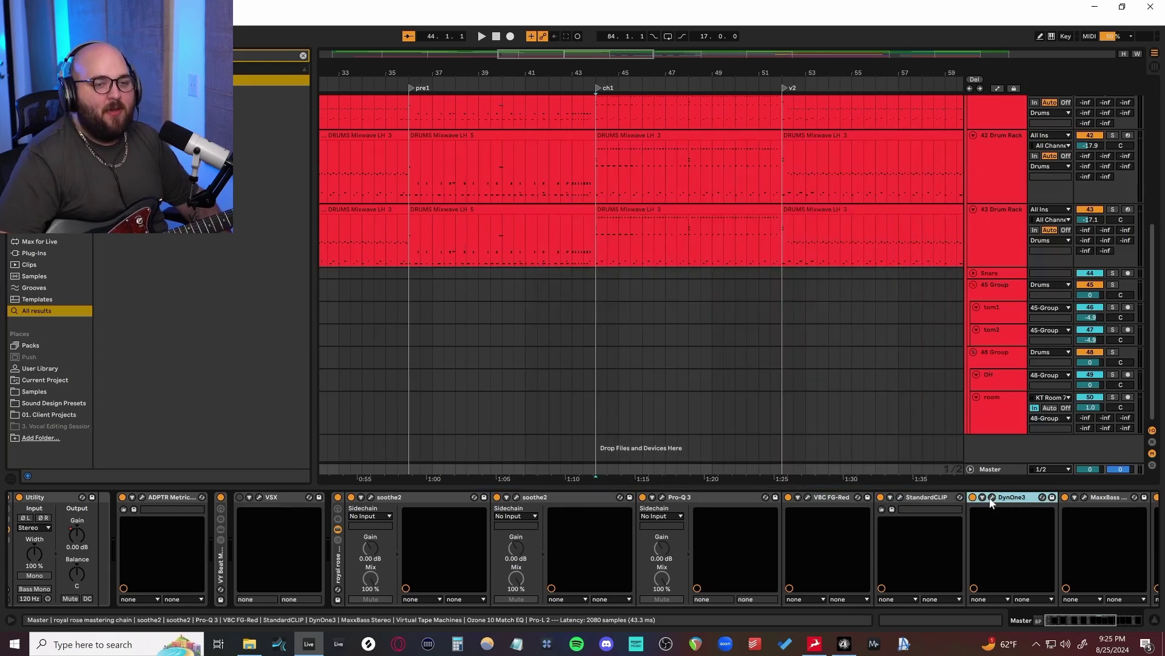
left_click(992, 498)
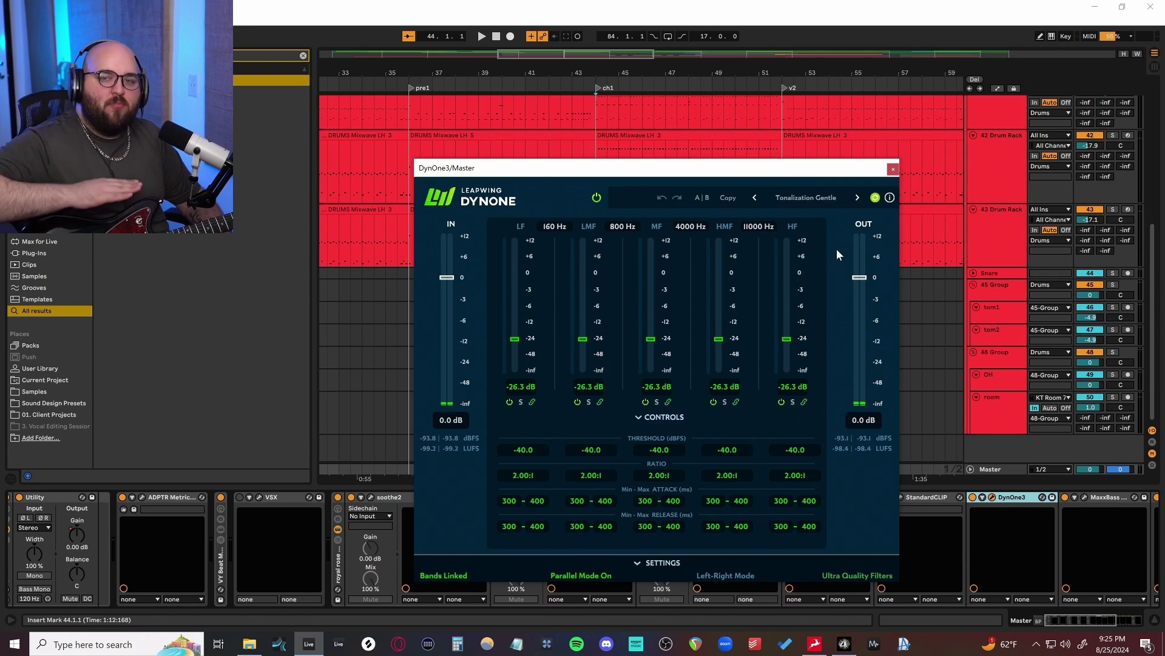
left_click_drag(522, 168, 583, 173)
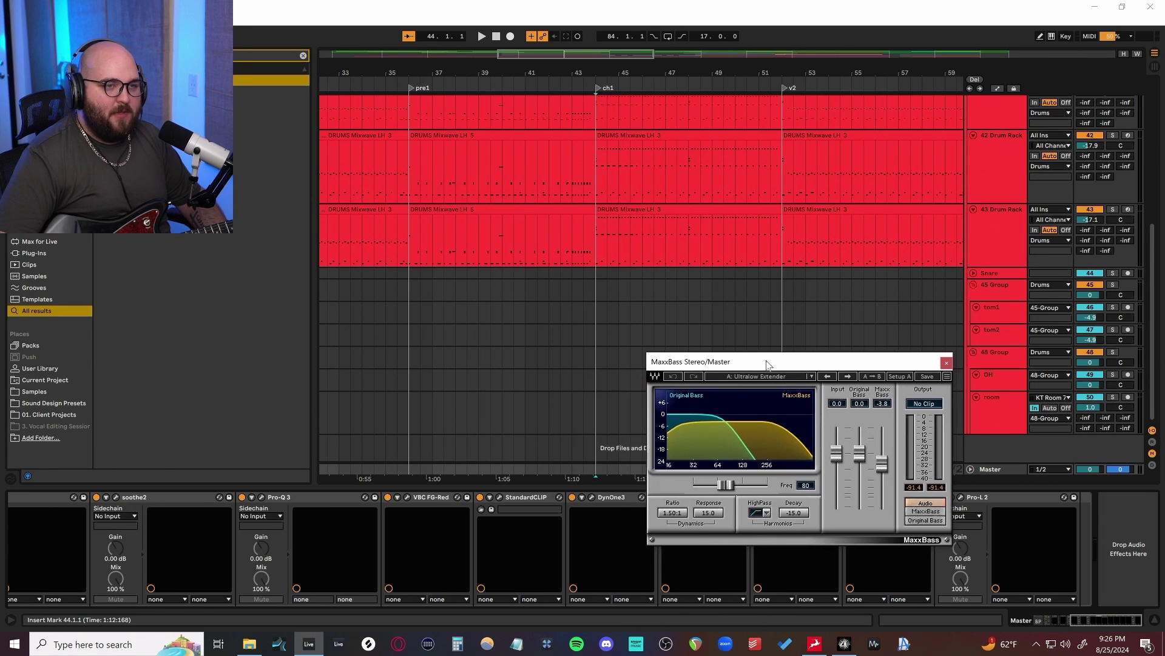
Step: Examine the Master's MaxxBass Stereo settings, close its window, and select Pro-L 2 at the end of the chain
left_click_drag(771, 363, 783, 276)
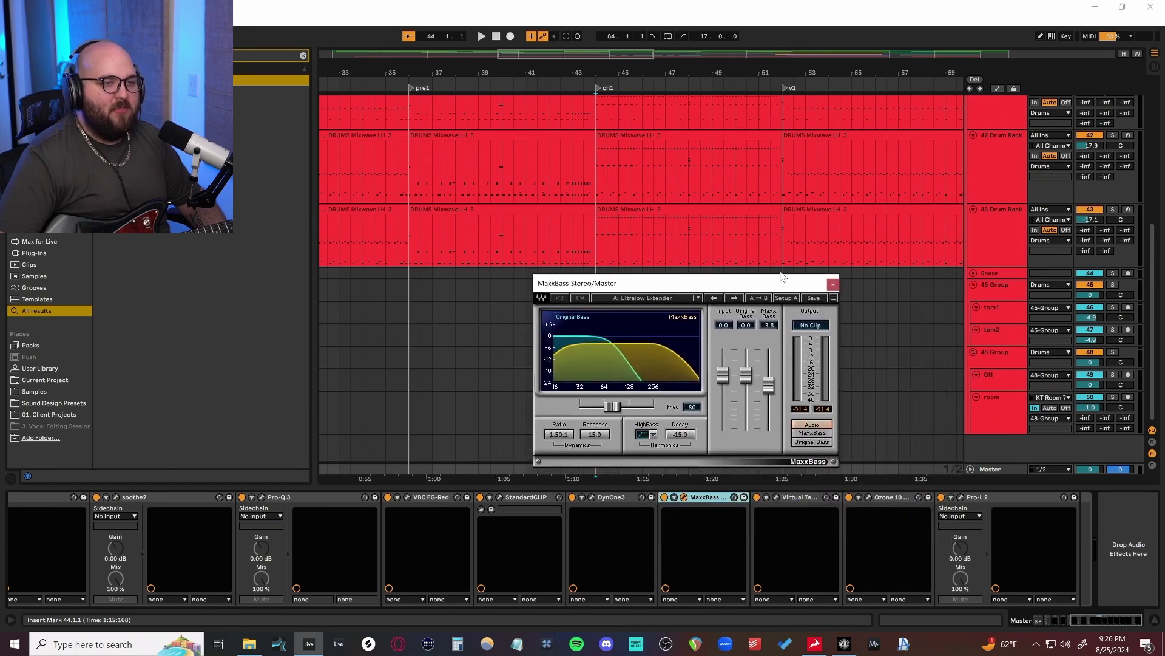
left_click(831, 285)
key("Right")
key("Right")
key("Right")
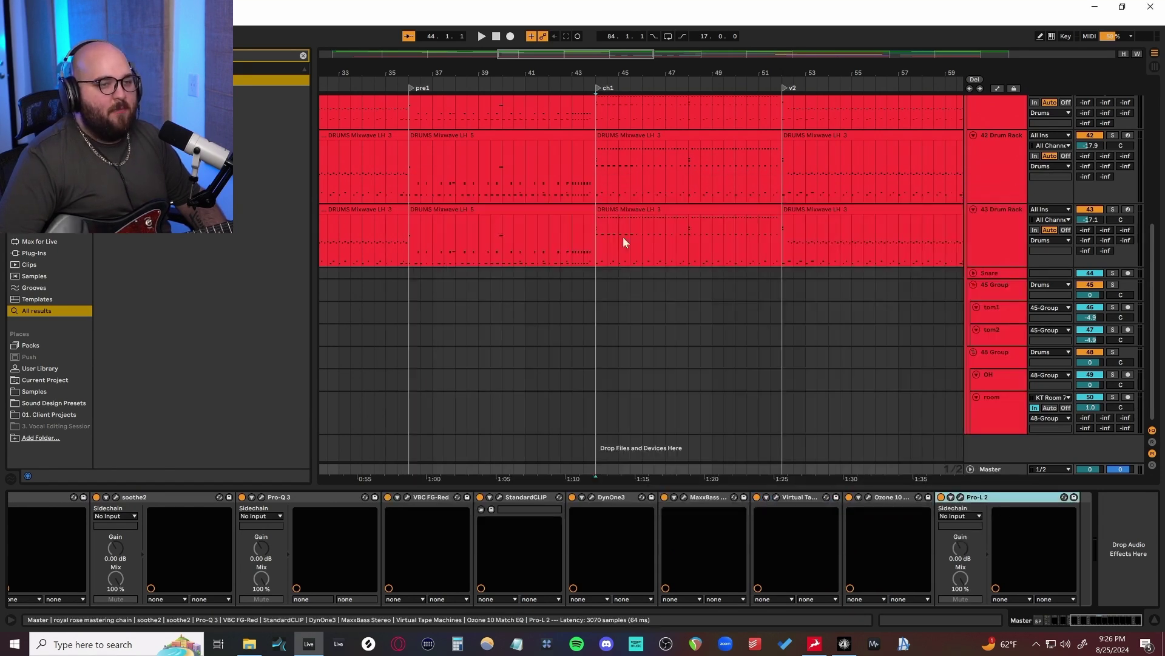
Step: Open Ozone 10 Match EQ on the Master, enlarge its window, and examine the reference curve and fine-tune amount
left_click(868, 497)
left_click_drag(633, 176, 600, 203)
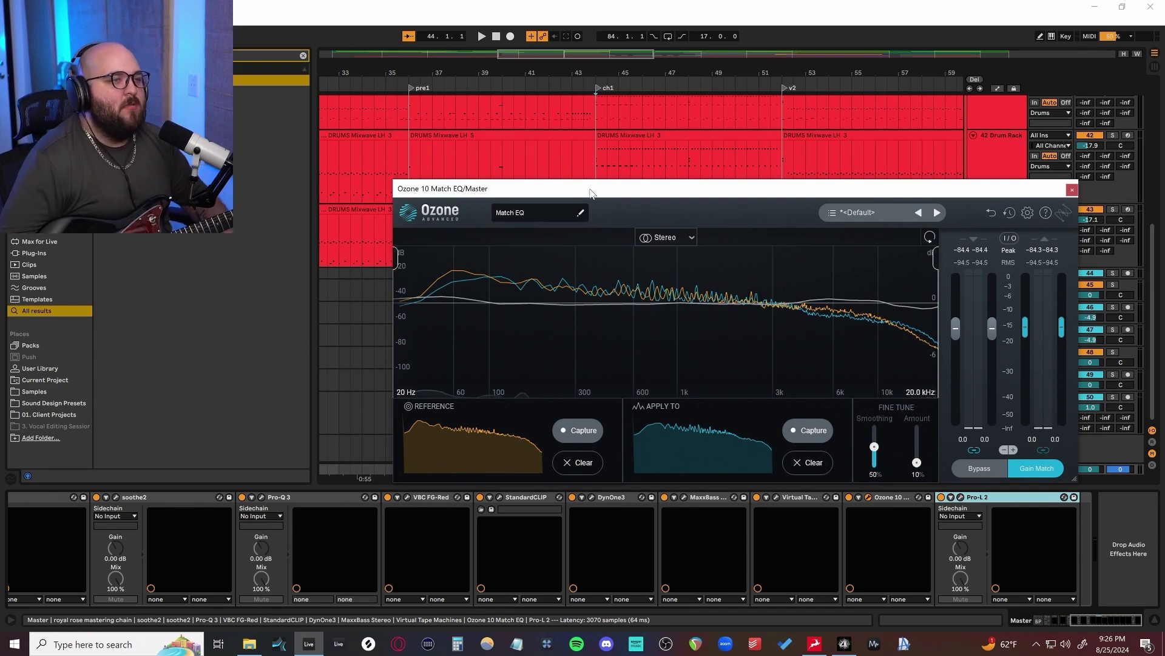
left_click_drag(590, 193, 580, 130)
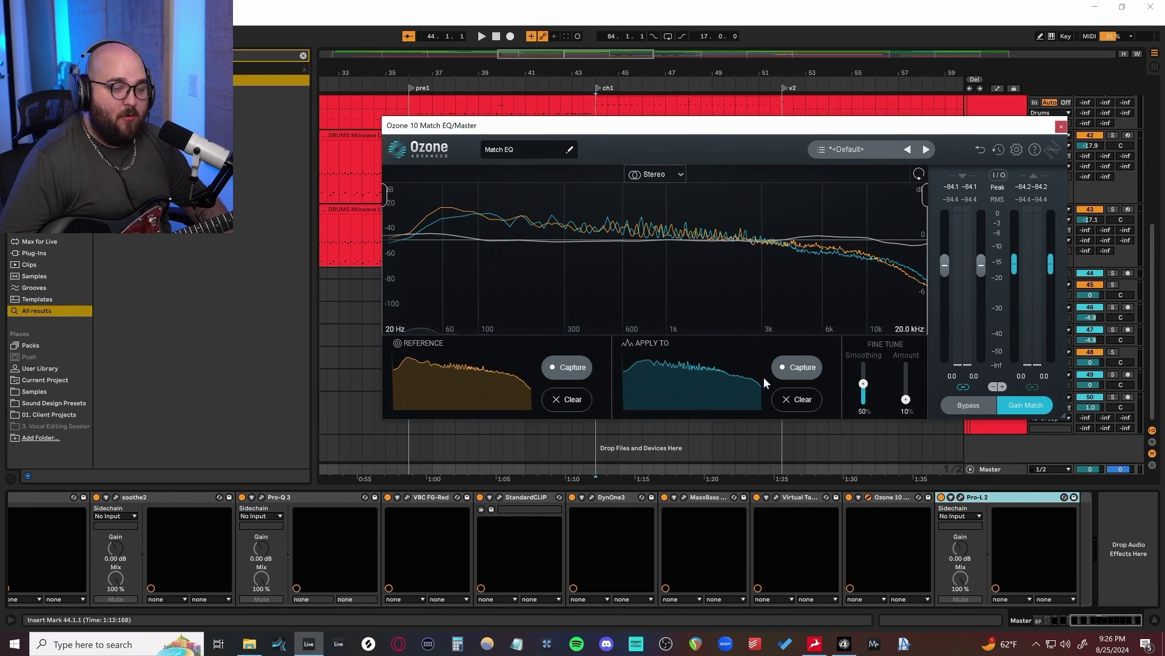
left_click_drag(1063, 415, 1147, 486)
left_click_drag(701, 131, 594, 123)
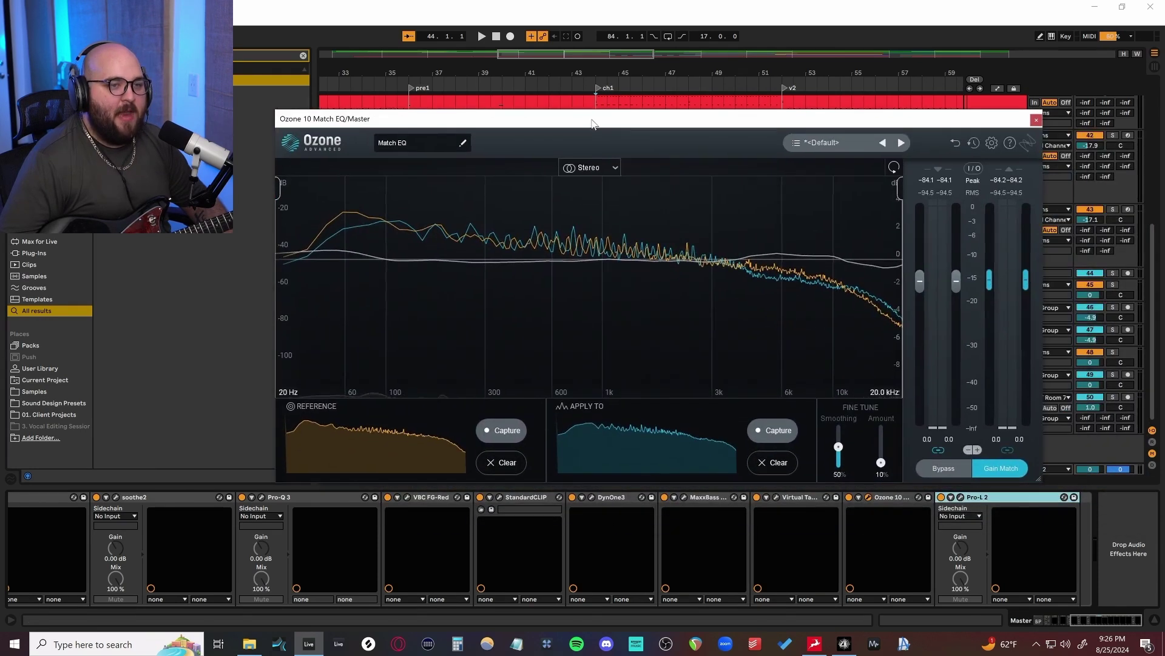
mouse_move(881, 463)
left_mouse_down()
mouse_move(881, 444)
mouse_move(882, 463)
left_mouse_up()
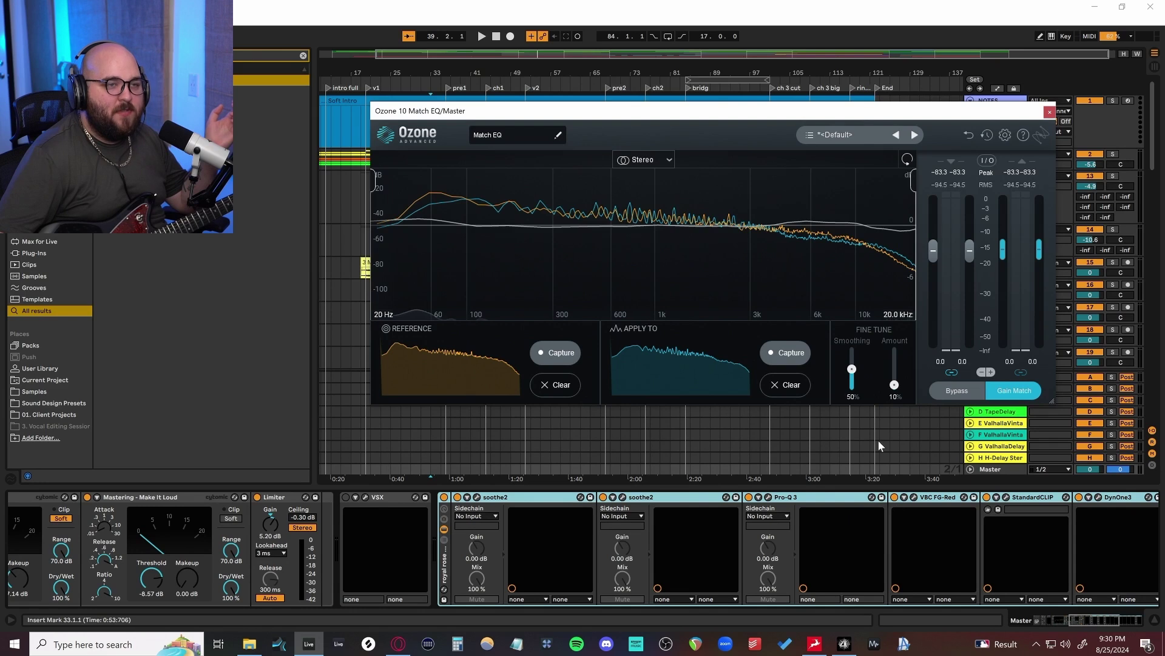
Step: Enlarge the Ozone 10 Match EQ window to study its match curve in detail, and shrink the window again
left_click_drag(877, 404, 971, 607)
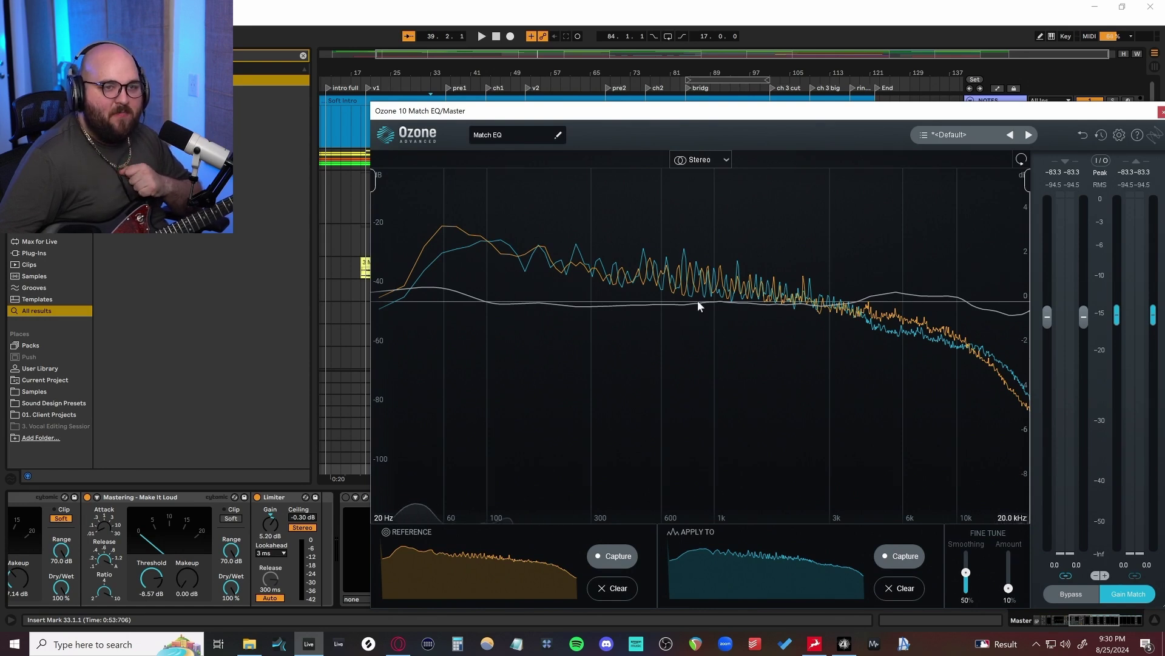
left_click_drag(950, 113, 777, 68)
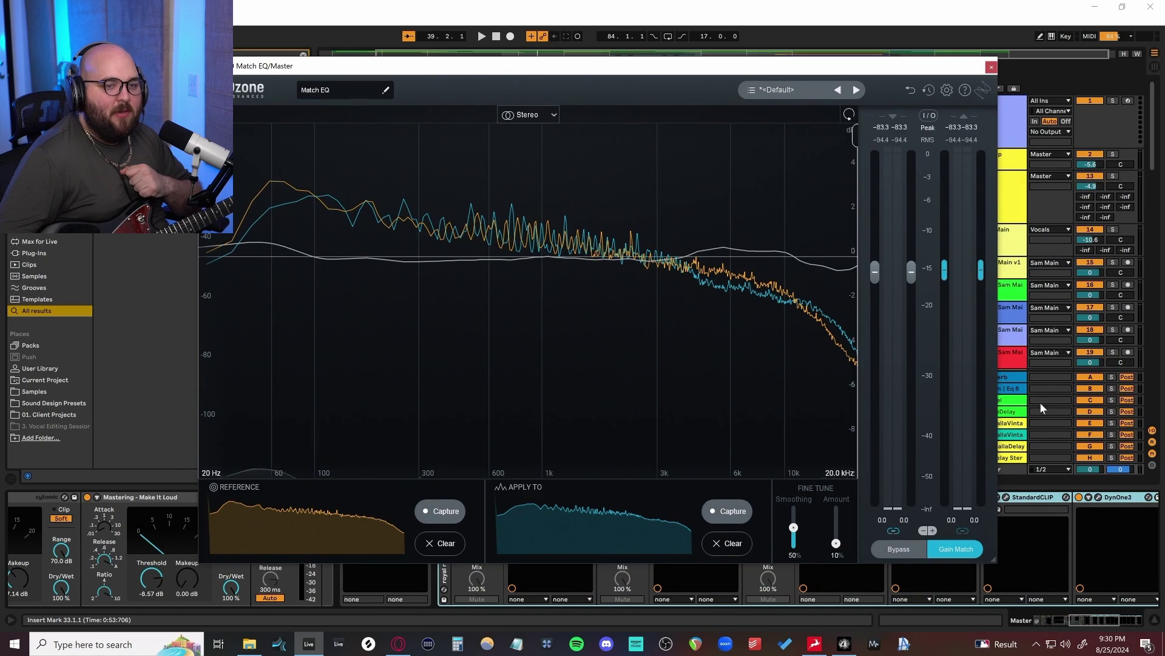
left_click_drag(993, 560, 982, 436)
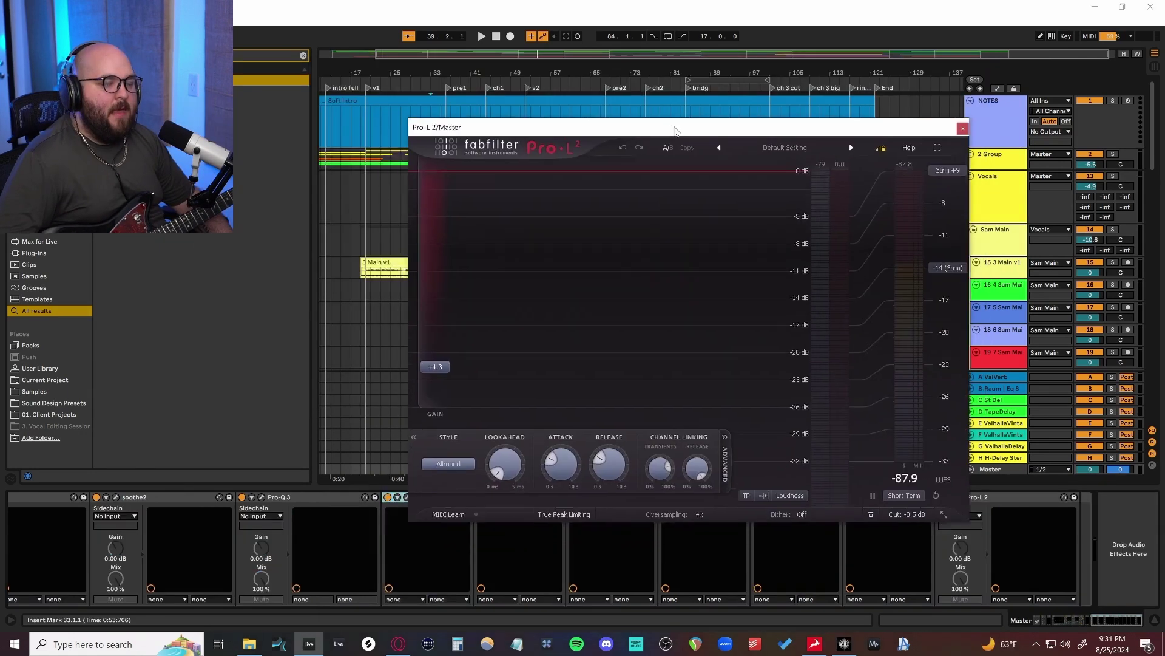
Step: Examine the gain, style and loudness readout of the Master's Pro-L 2, and move its window clear of the device chain
left_click_drag(674, 124, 702, 122)
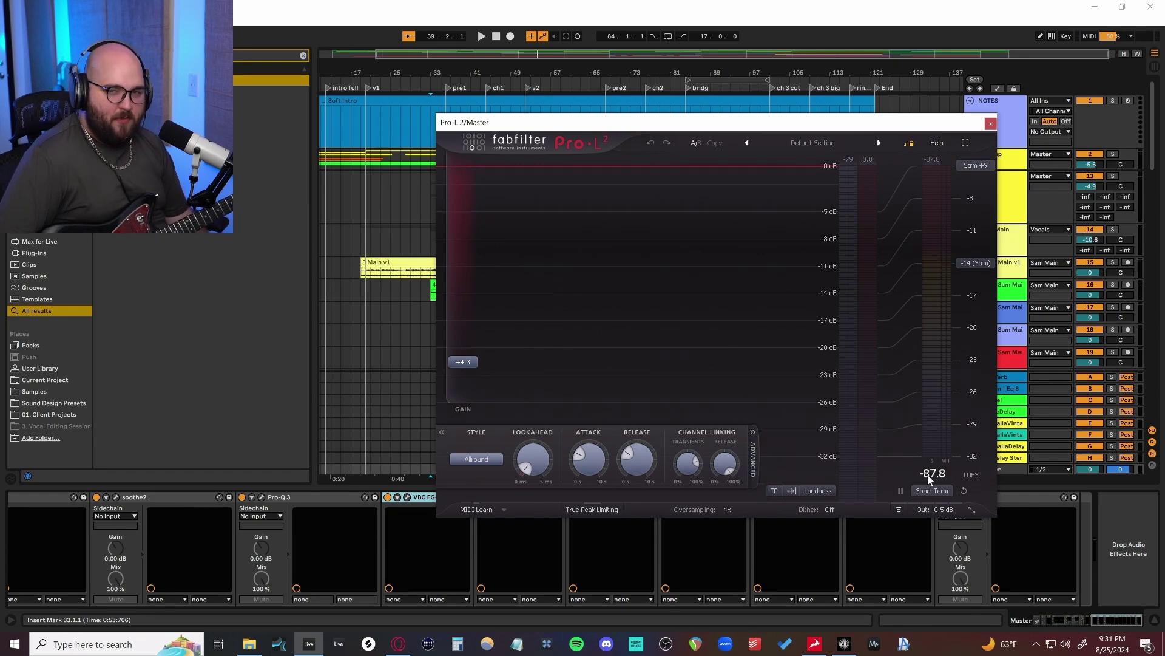
left_click_drag(742, 123, 743, 143)
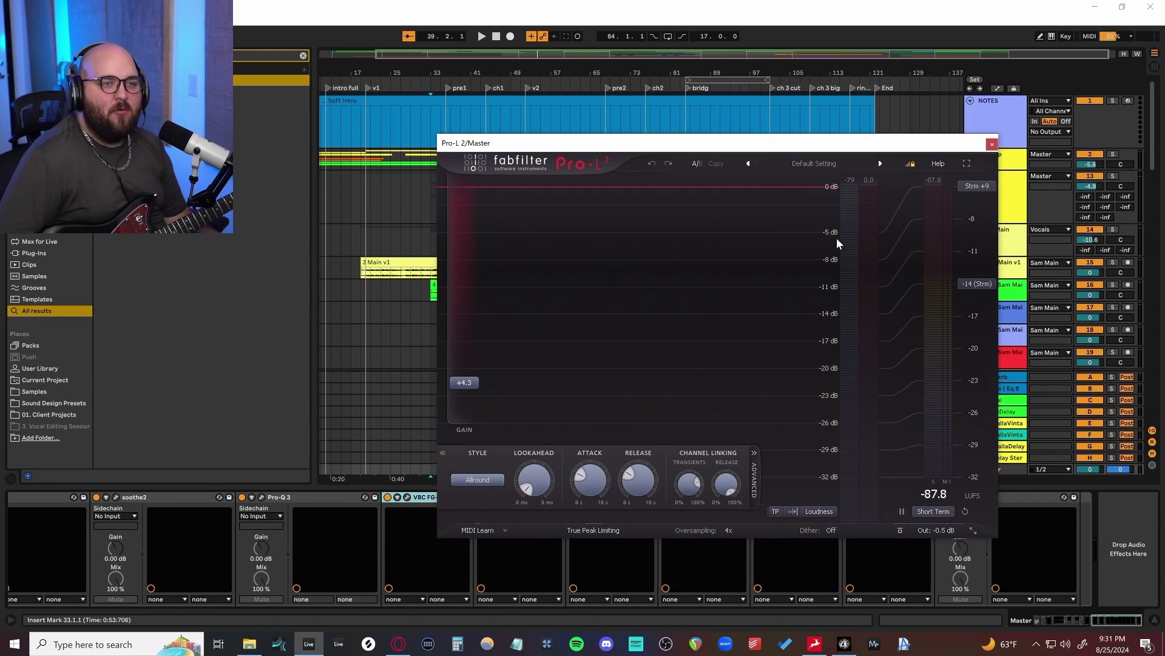
left_click_drag(758, 143, 803, 75)
Step: Revisit the StandardCLIP, VBC FG-Red and DynOne3 windows on the Master one after another, closing each
left_click(499, 496)
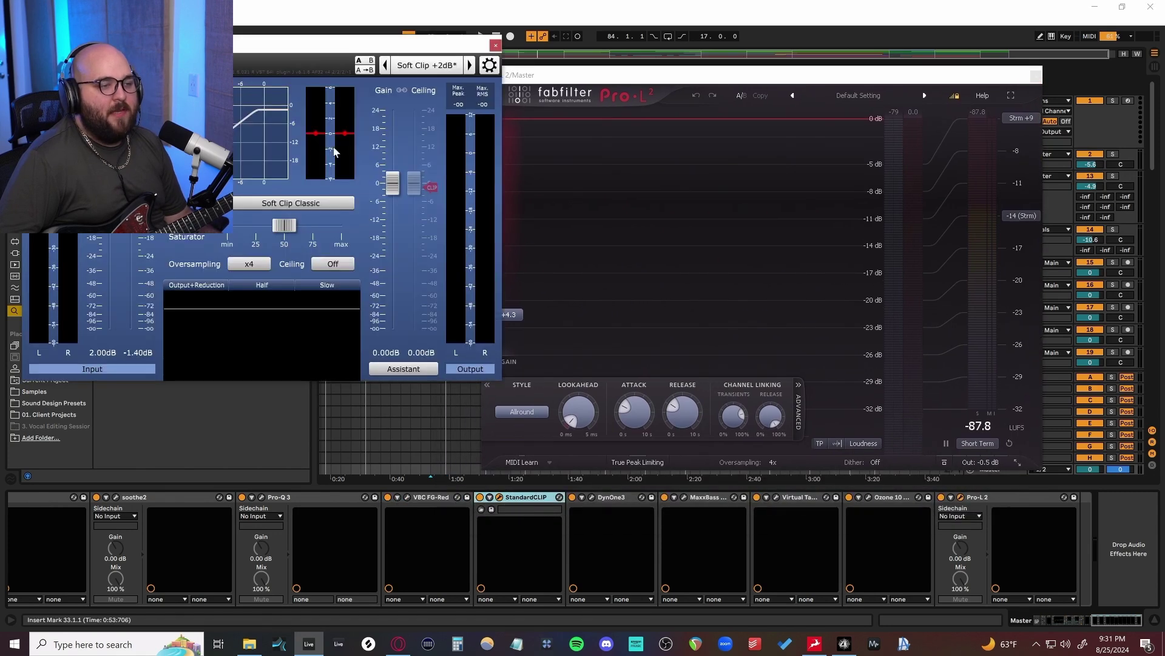
left_click_drag(322, 50, 570, 145)
left_click(745, 140)
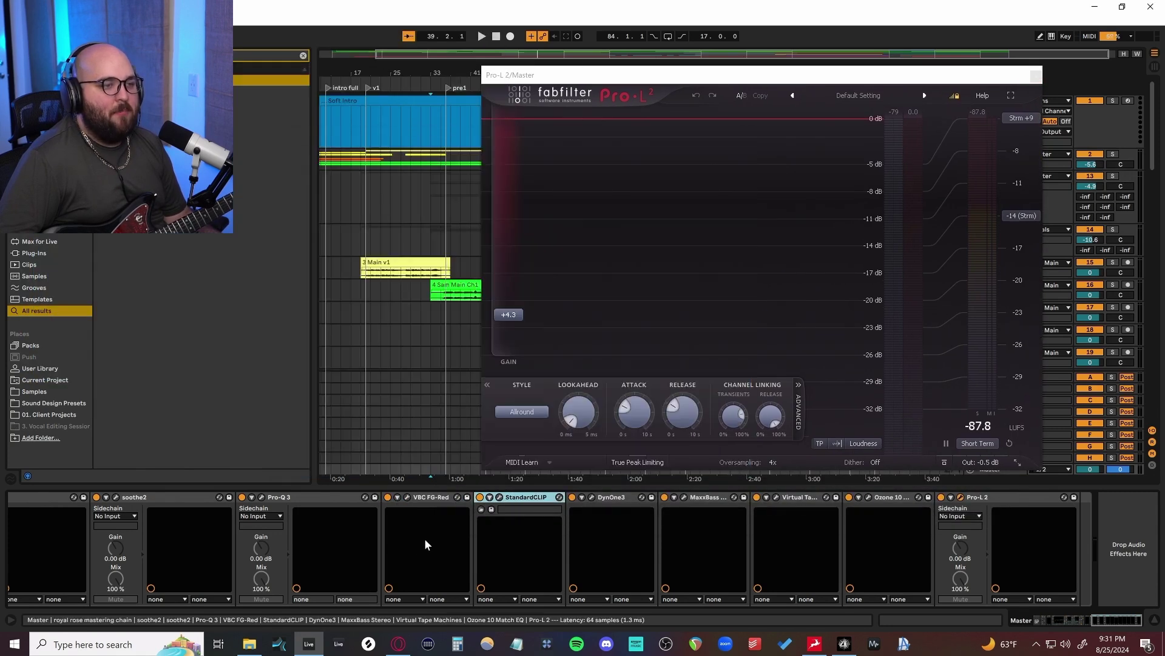
left_click(407, 496)
left_click_drag(673, 200, 756, 216)
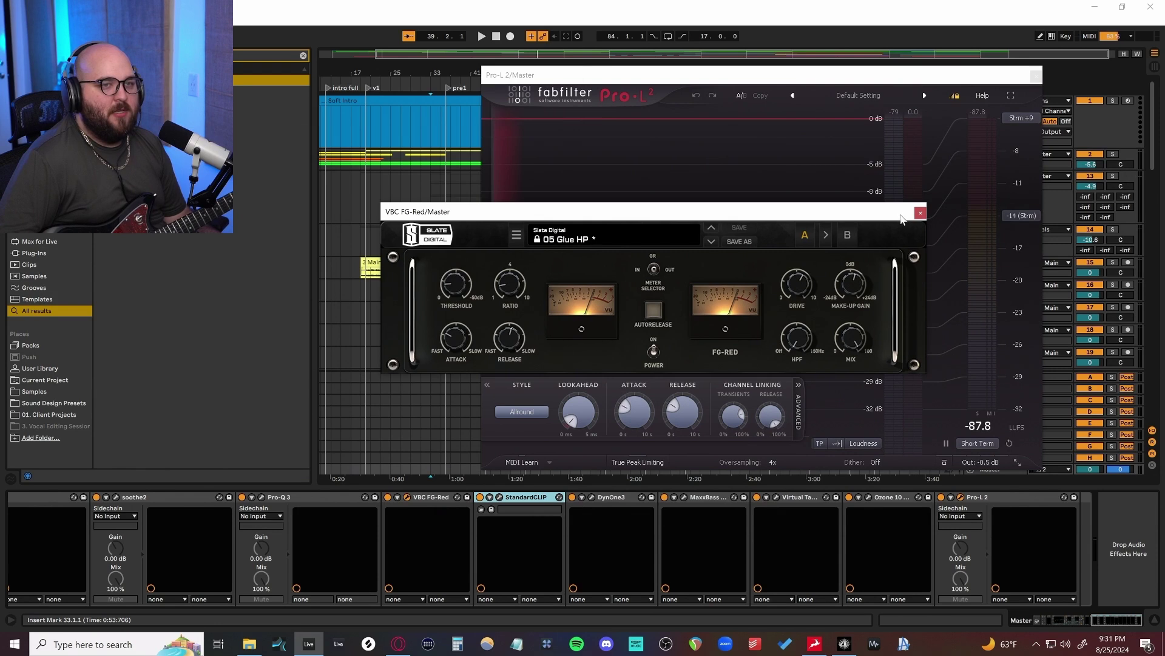
left_click(920, 213)
left_click(612, 497)
left_click_drag(486, 208, 626, 141)
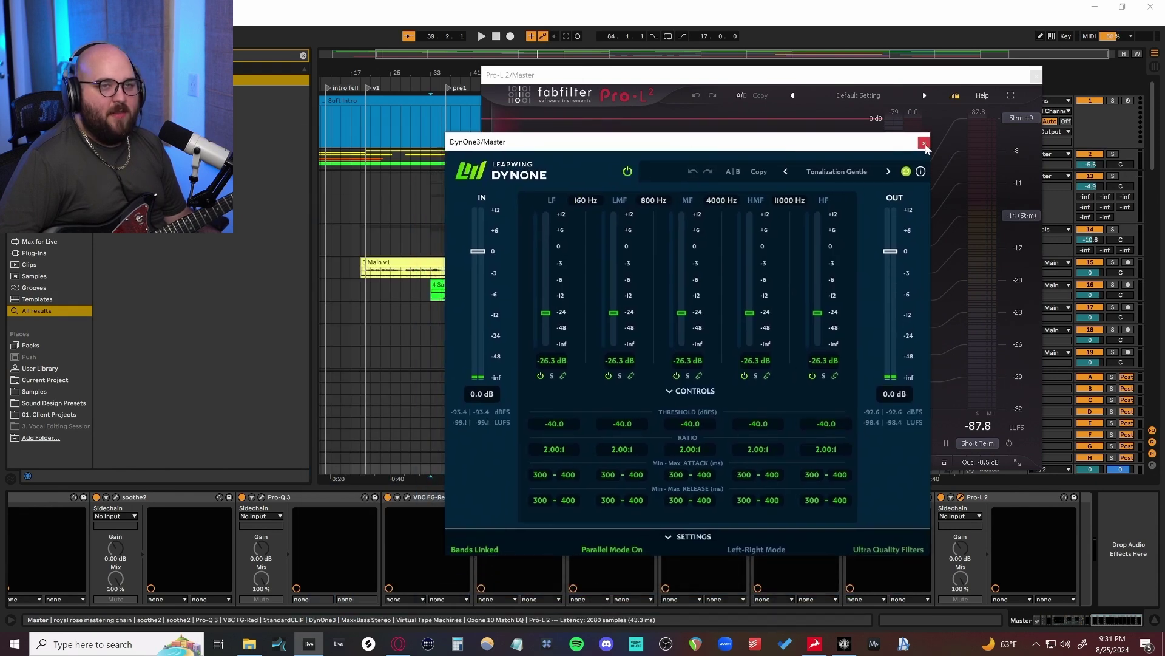
left_click(924, 144)
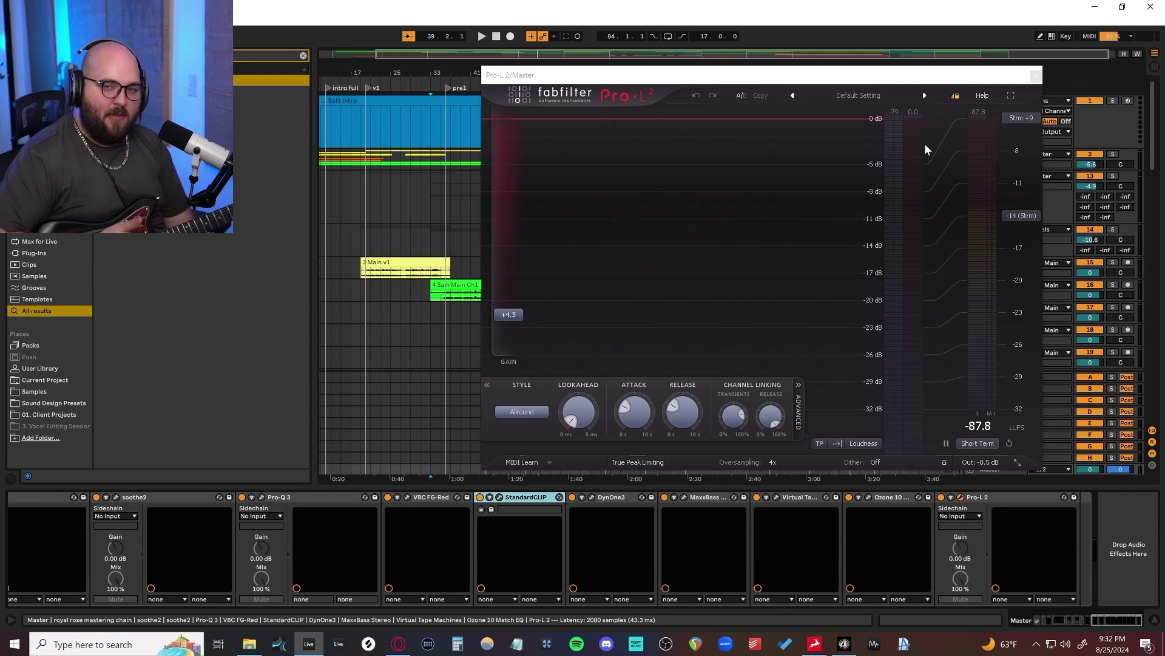
Step: Return to the arrangement and play the full mix from bar 67, following the pre2 section
left_click(639, 217)
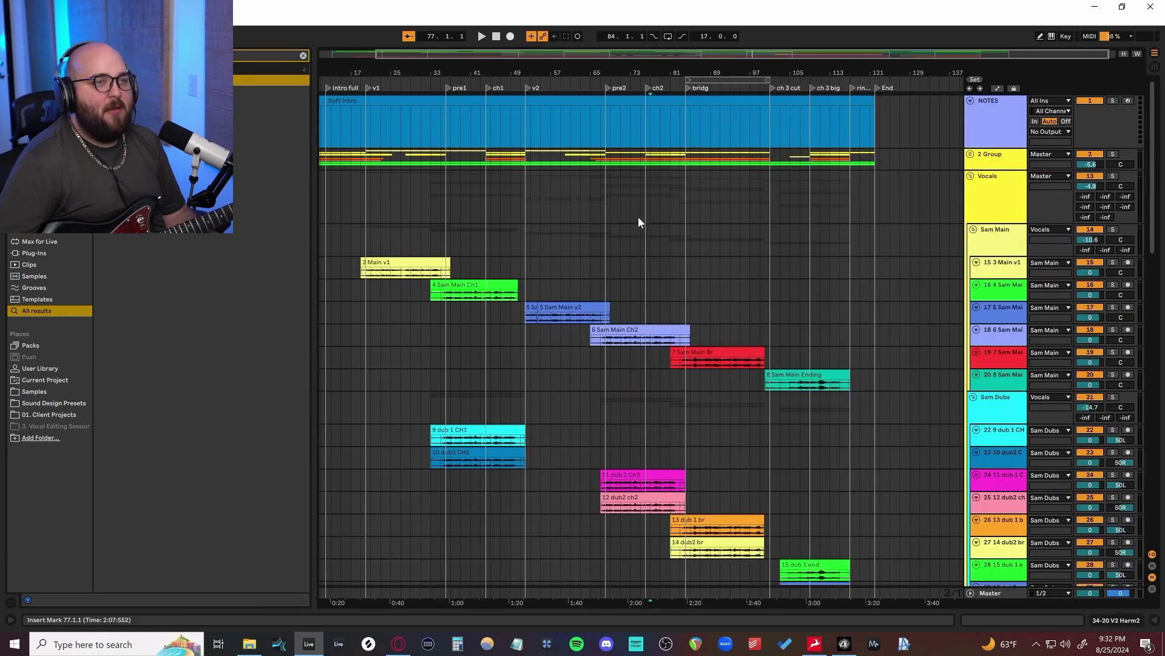
scroll(650, 197, "up", 5)
scroll(668, 247, "left", 2)
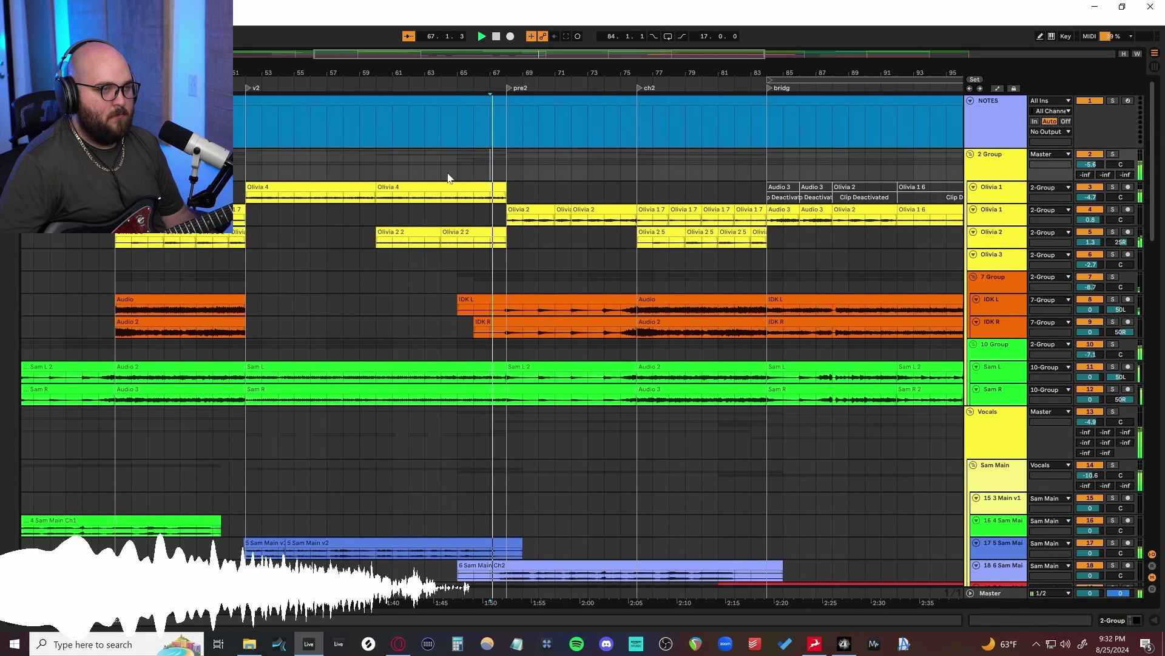
scroll(411, 219, "up", 8)
scroll(293, 243, "down", 2)
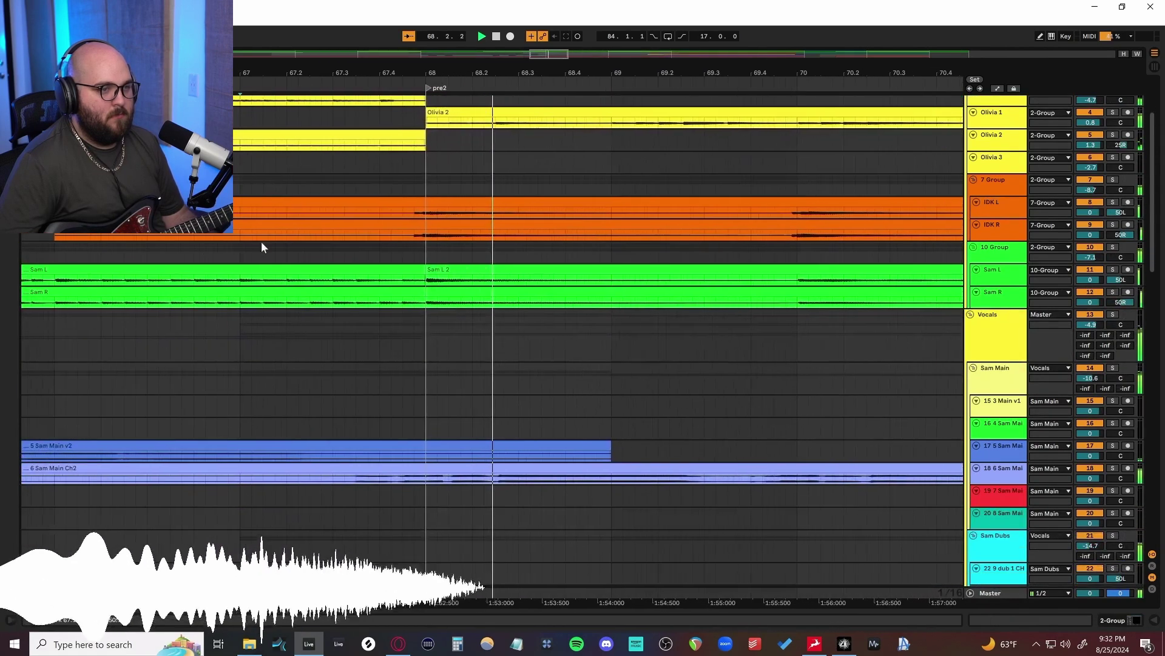
scroll(160, 342, "down", 5, "ctrl")
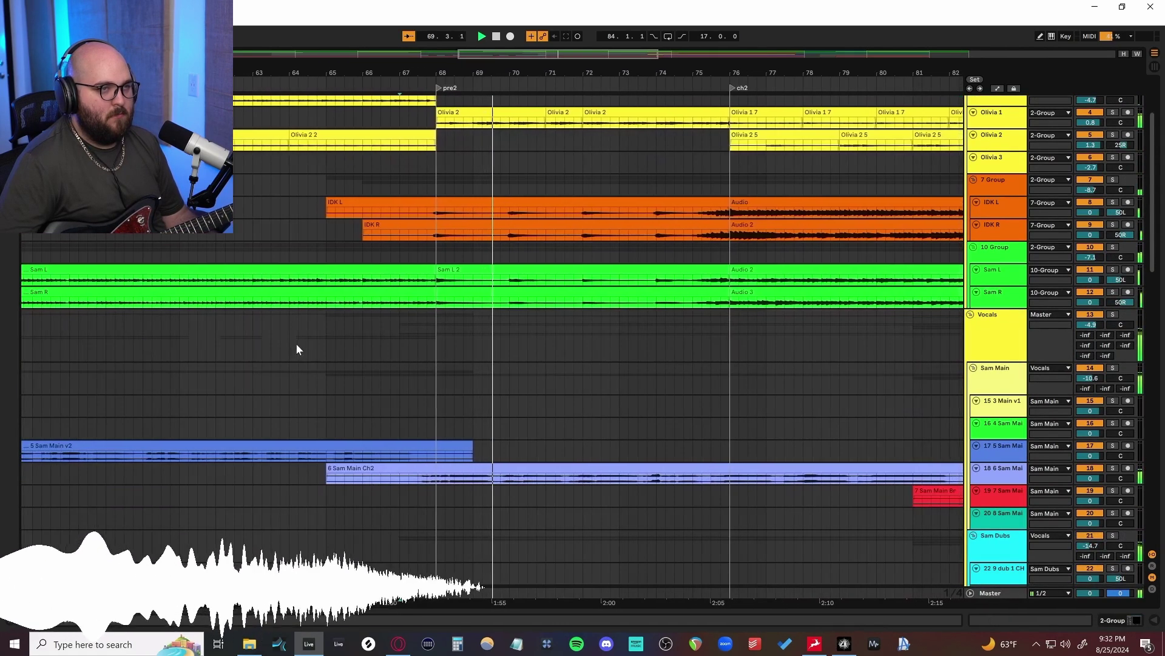
scroll(296, 344, "up", 2)
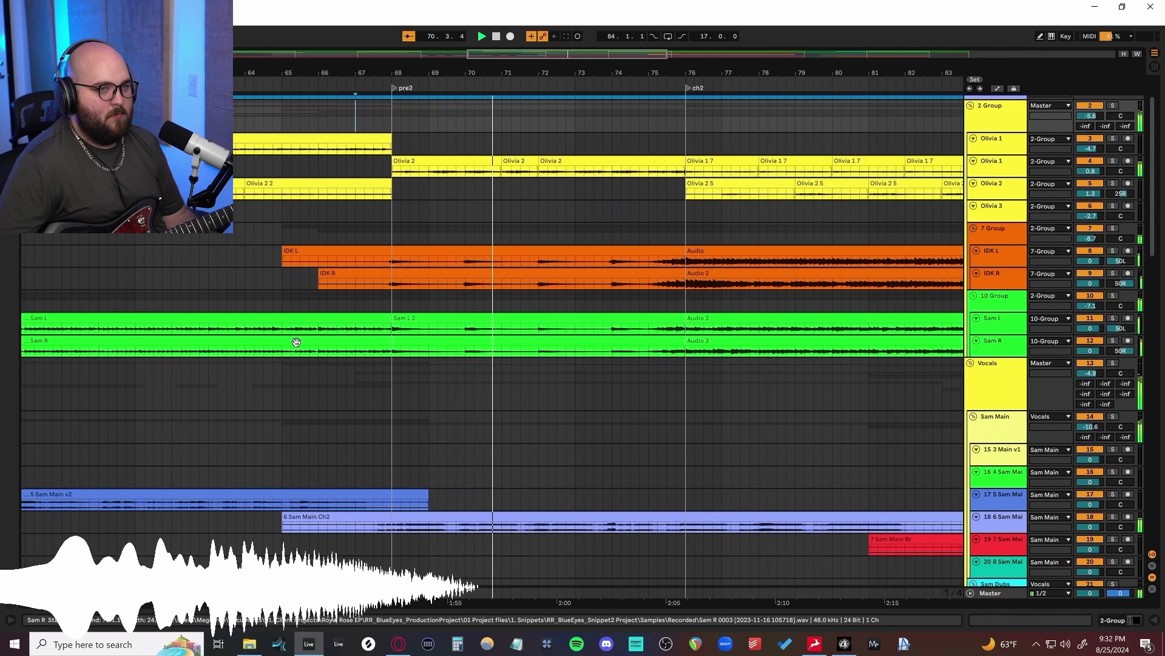
scroll(300, 339, "down", 1)
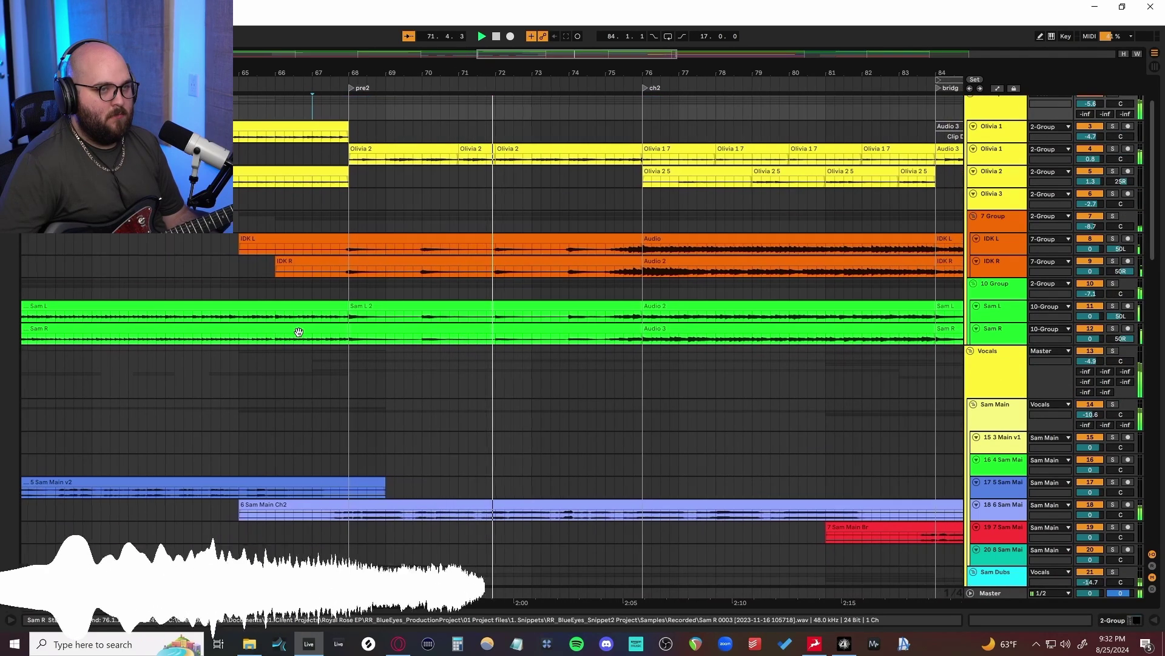
Step: Look over the vocal, dub, harmony, bass and drum tracks while the mix plays through ch2 toward the bridge
scroll(300, 329, "down", 10)
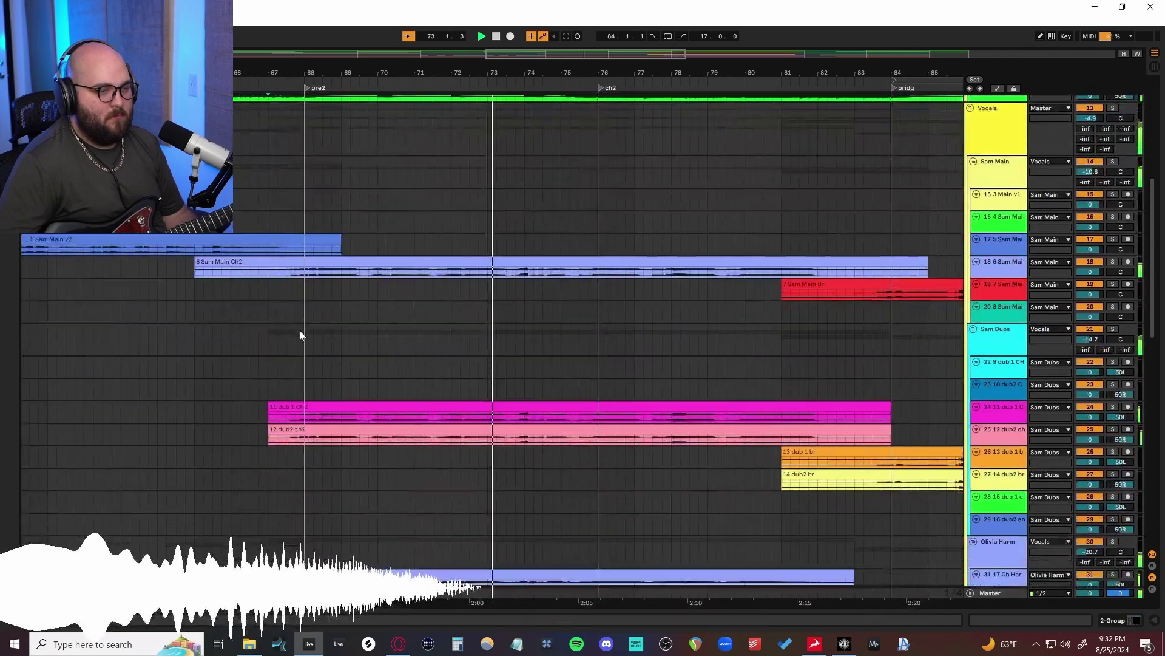
scroll(299, 330, "down", 8)
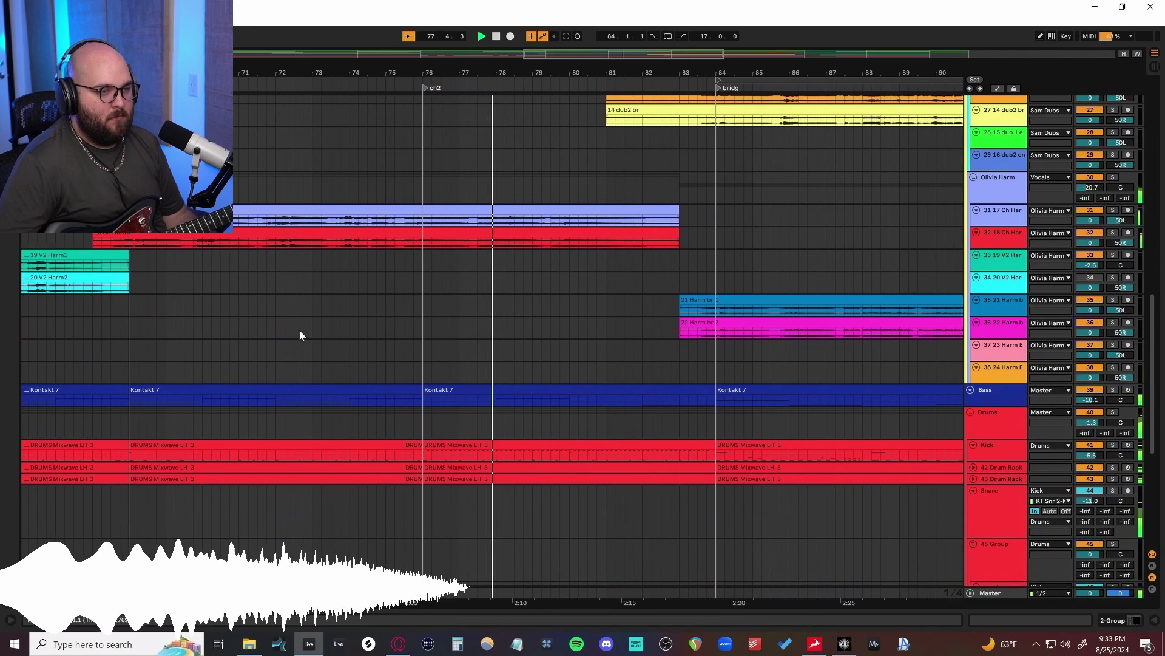
scroll(299, 335, "up", 5)
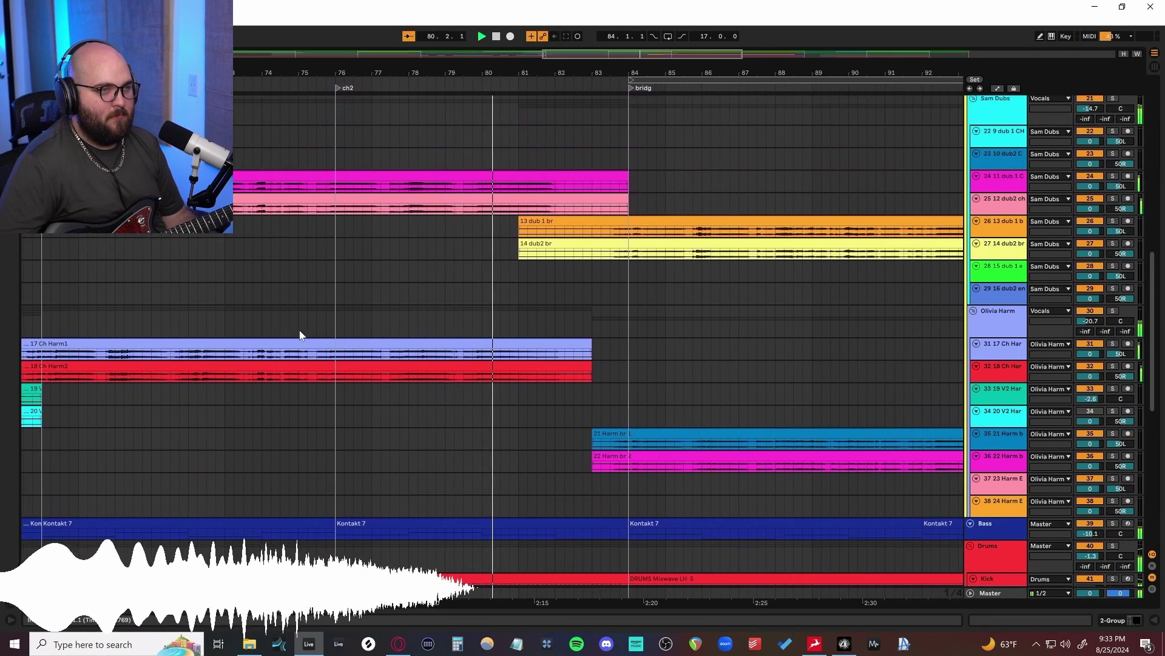
scroll(299, 335, "up", 3)
scroll(299, 335, "up", 5)
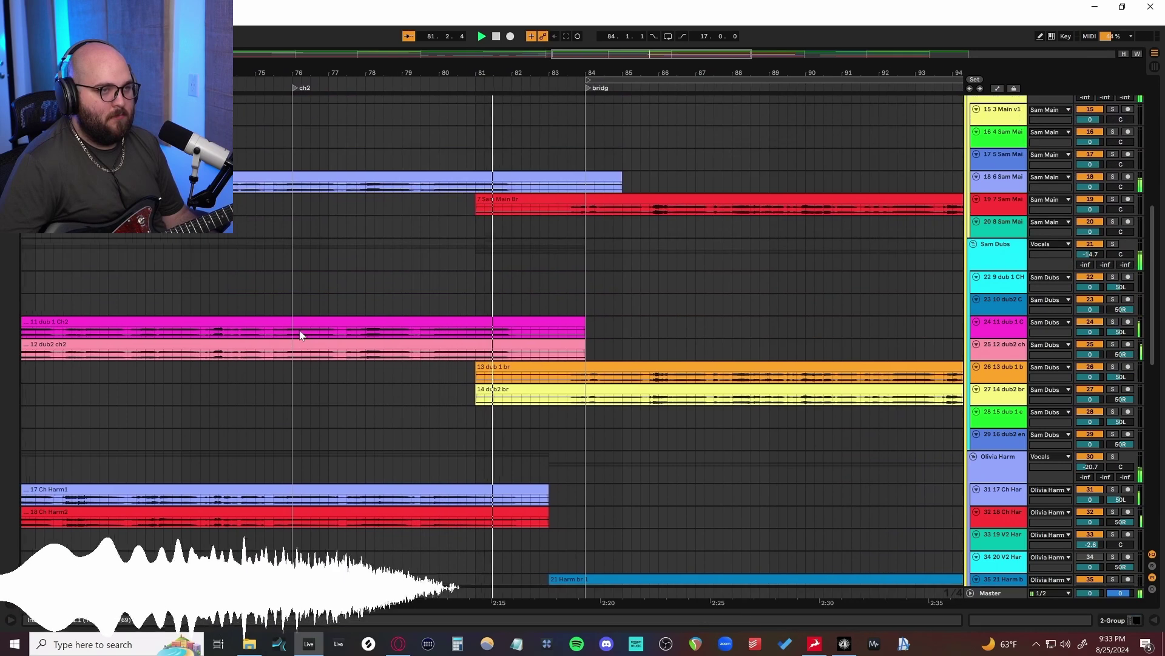
scroll(299, 335, "up", 4)
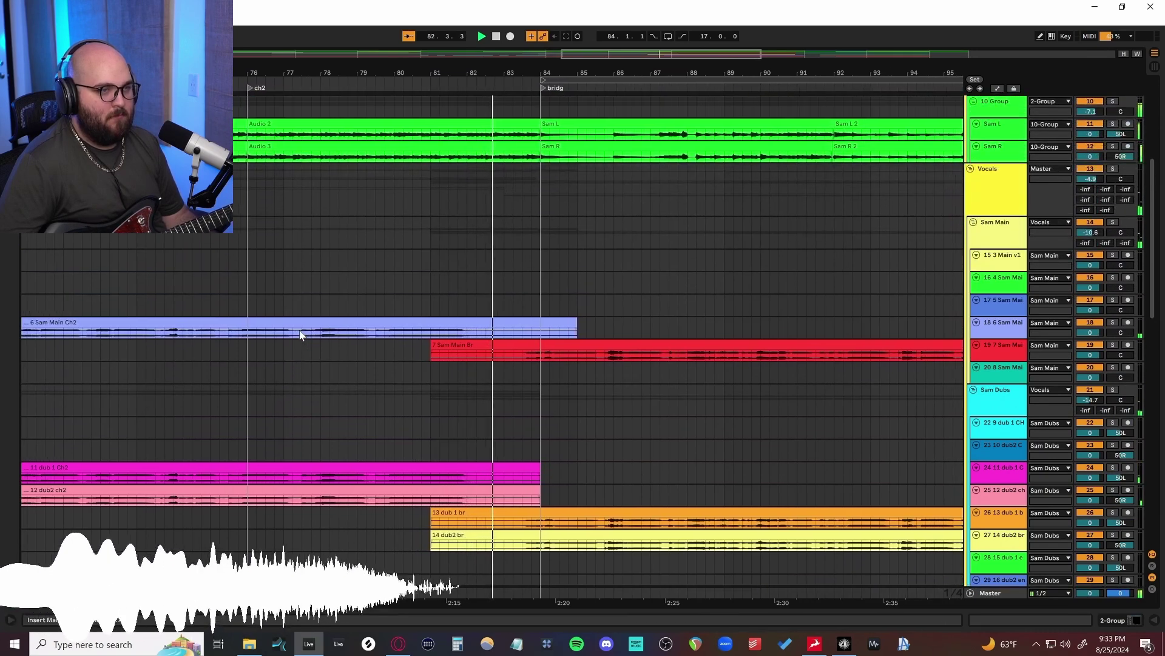